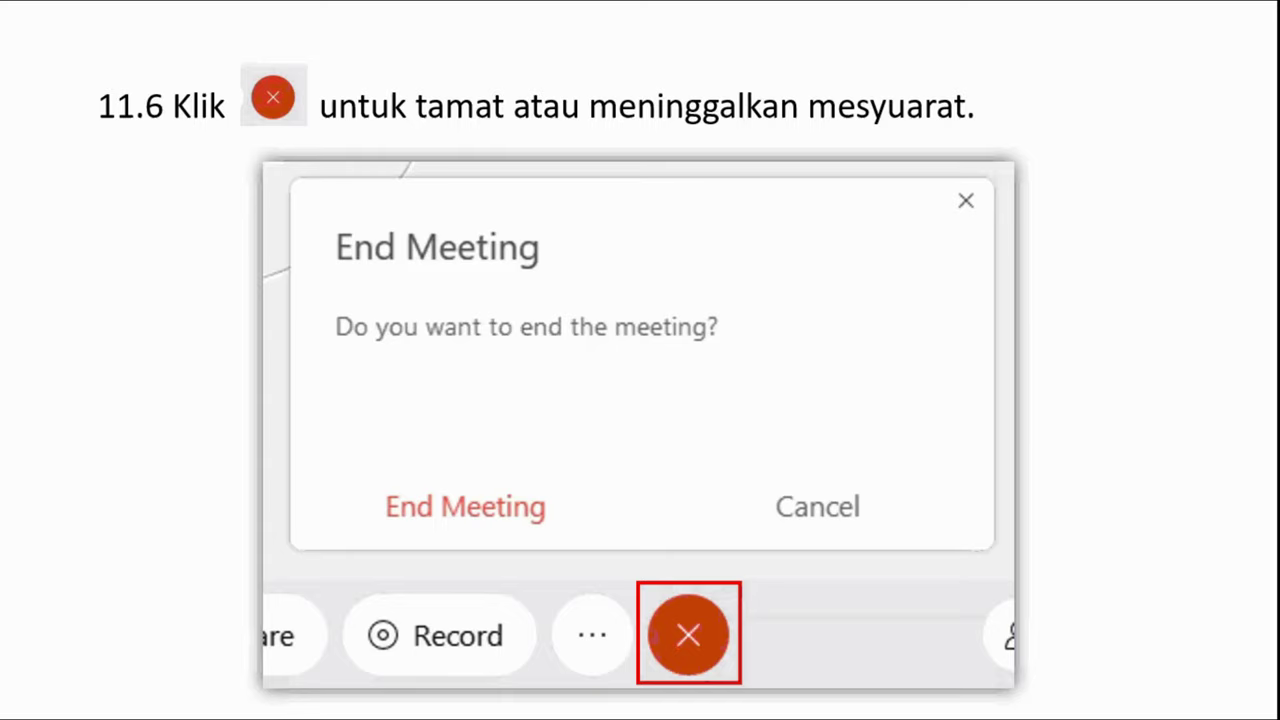
# Exit the slide presentation and hide the participant list and the chat in the meeting window.
pyautogui.press('Escape')
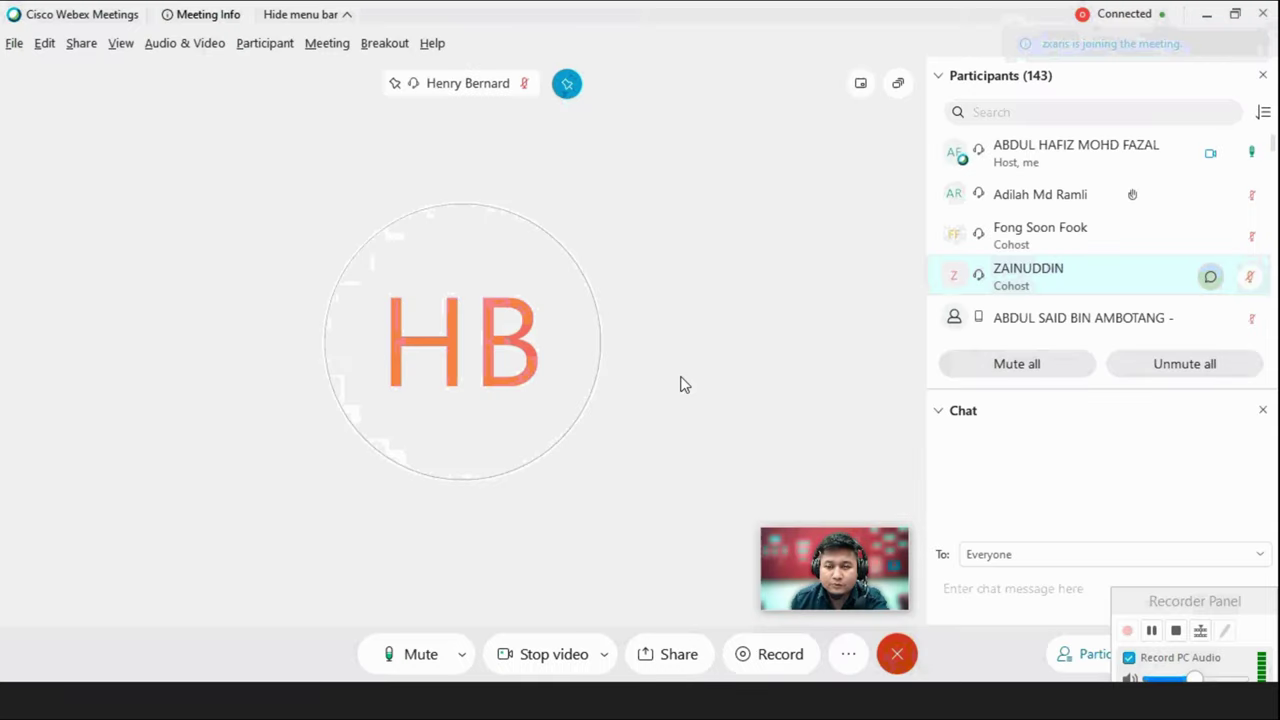
pyautogui.click(1262, 76)
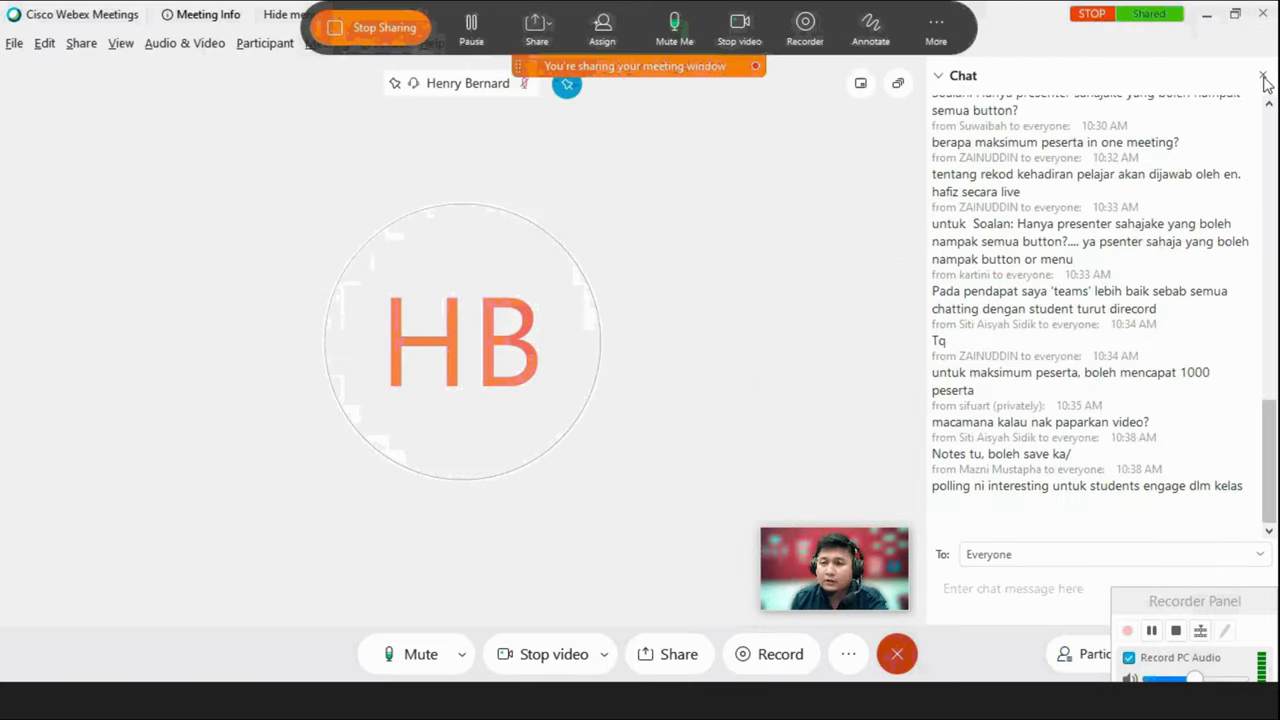
pyautogui.click(1263, 78)
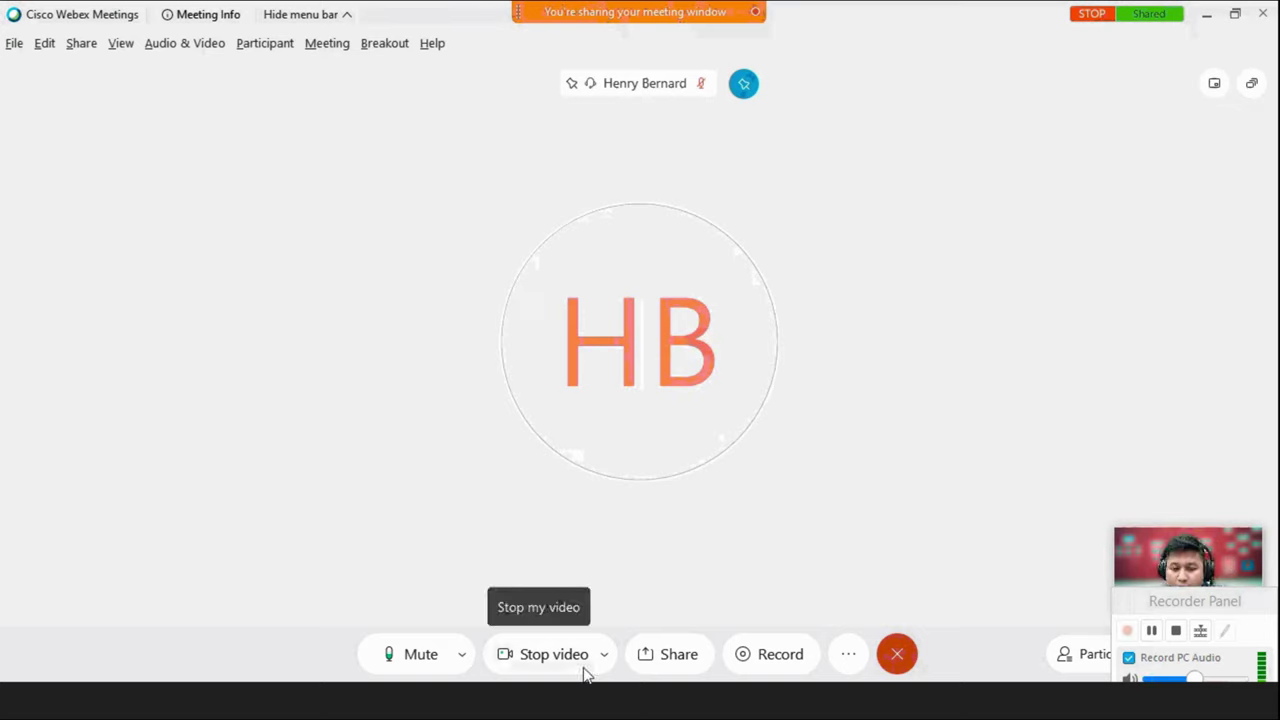
# Check the content sharing choices and the additional meeting options, and move the self-view video higher in the meeting window.
pyautogui.click(680, 656)
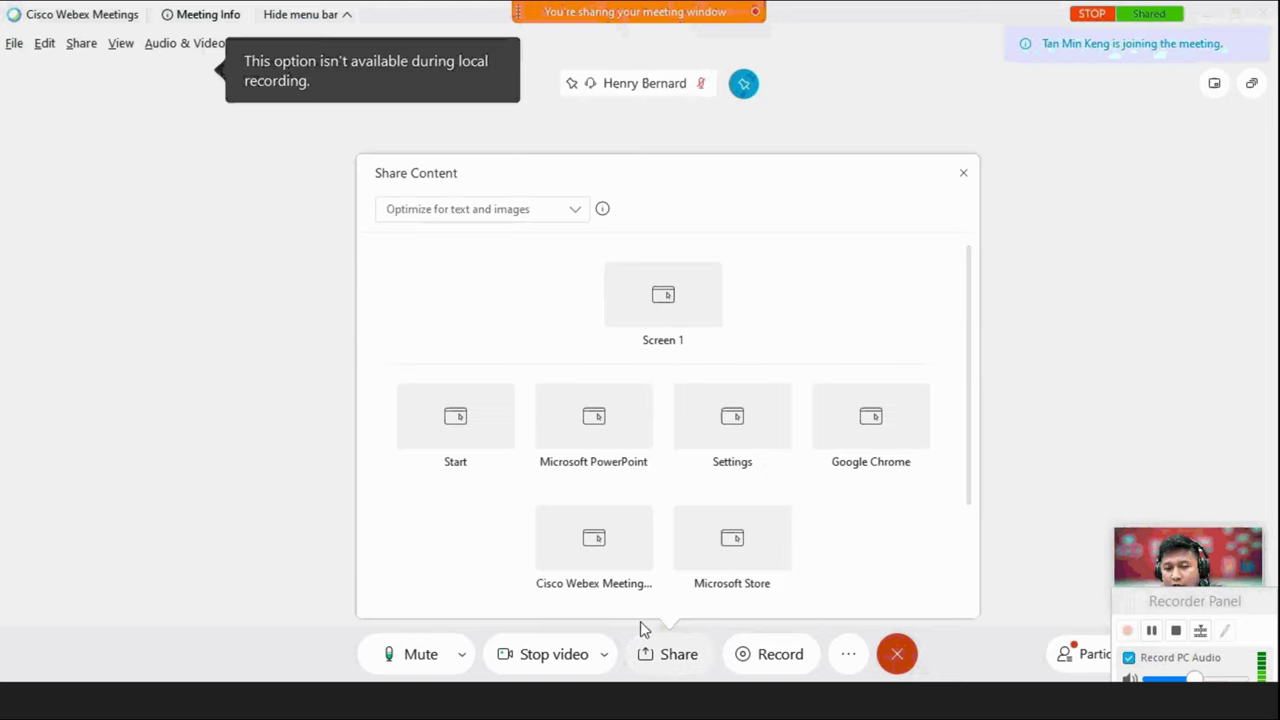
pyautogui.click(848, 654)
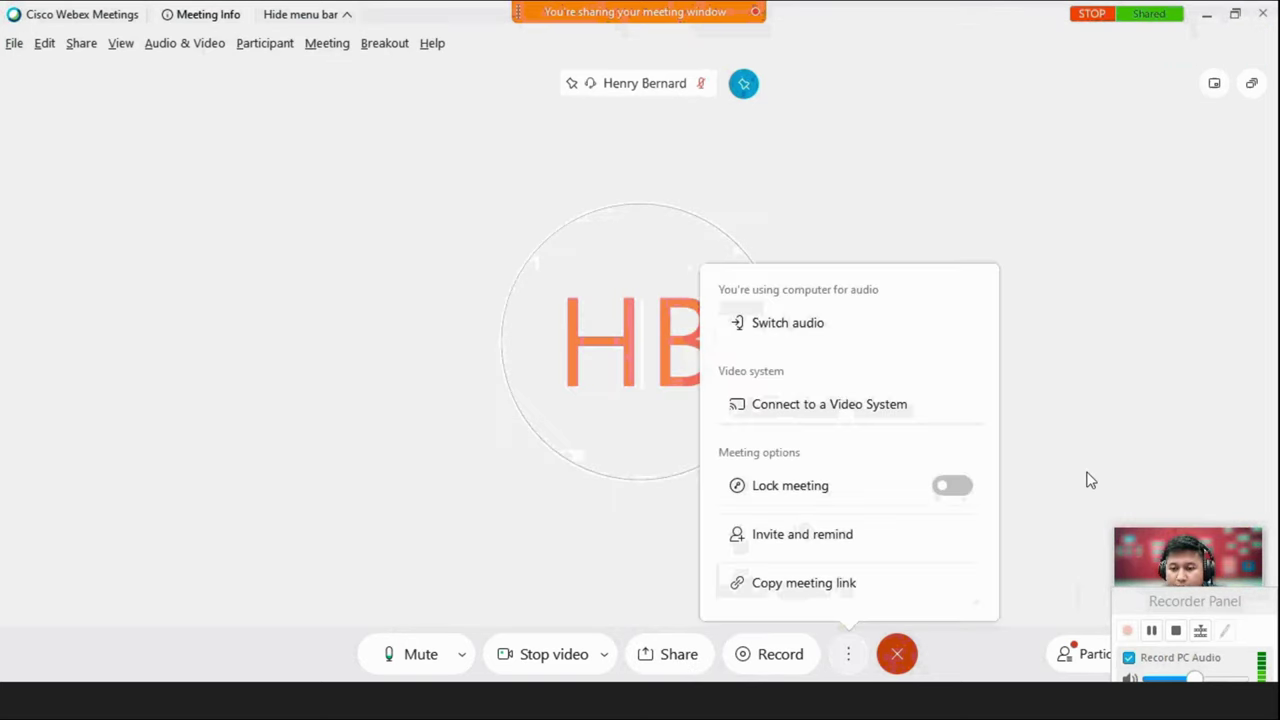
pyautogui.click(1184, 562)
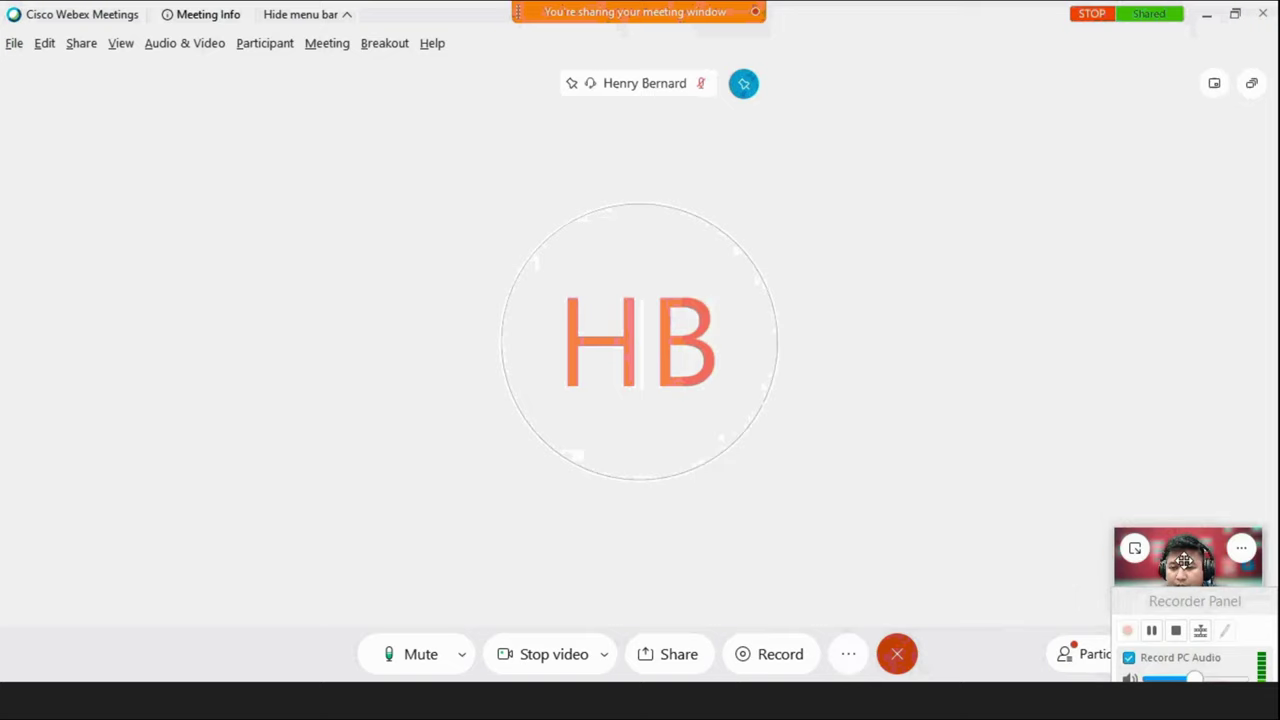
pyautogui.moveTo(1184, 562); pyautogui.dragTo(1184, 397)
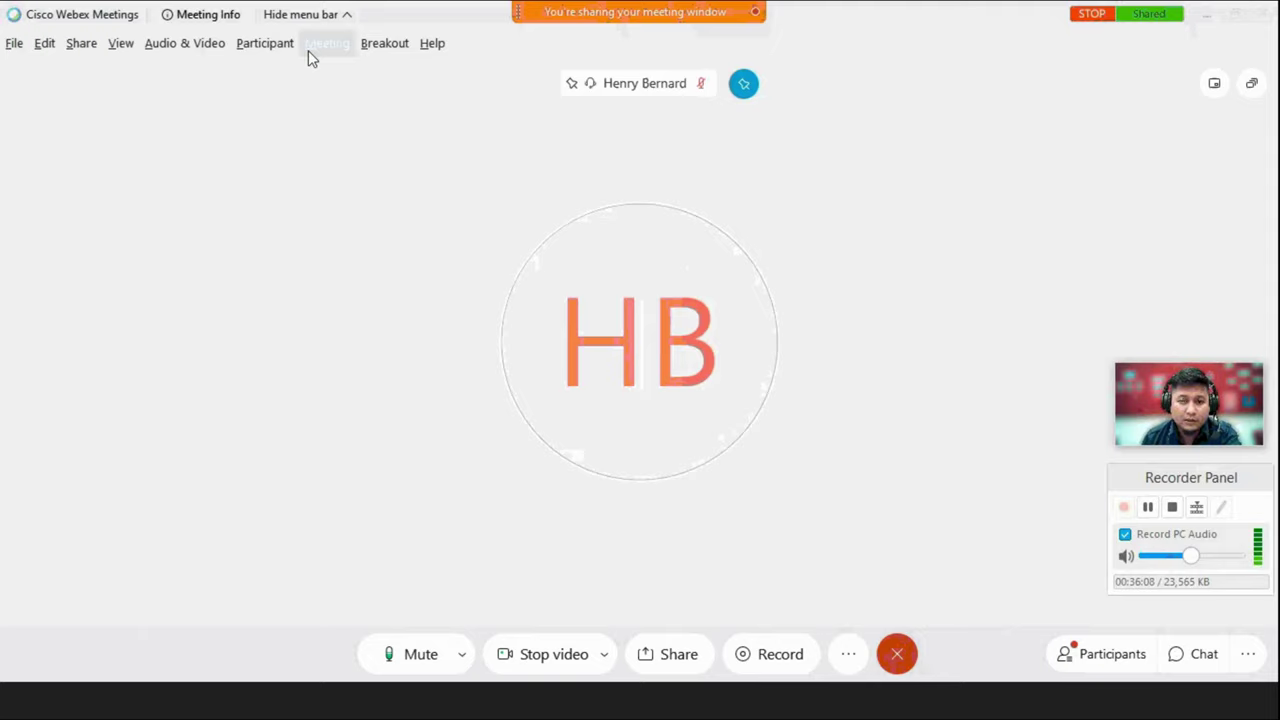
# Look through the meeting's participant, file and view commands without choosing any.
pyautogui.click(270, 50)
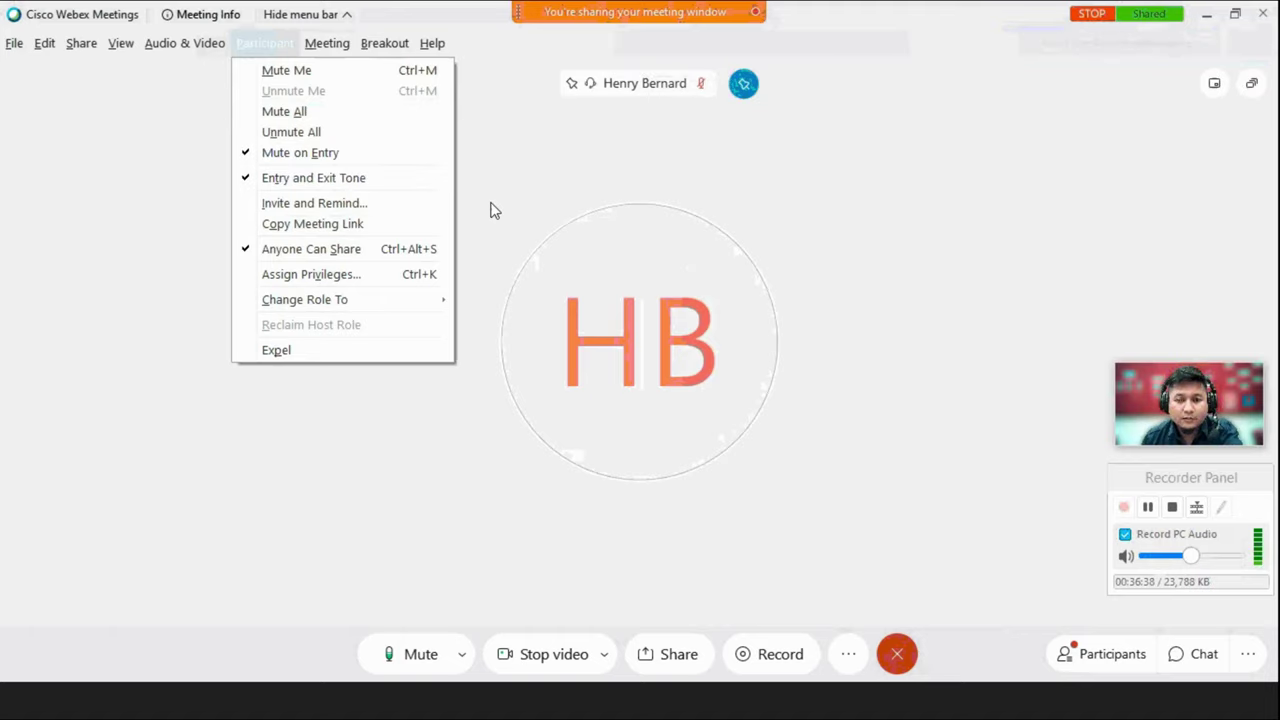
pyautogui.moveTo(16, 50)
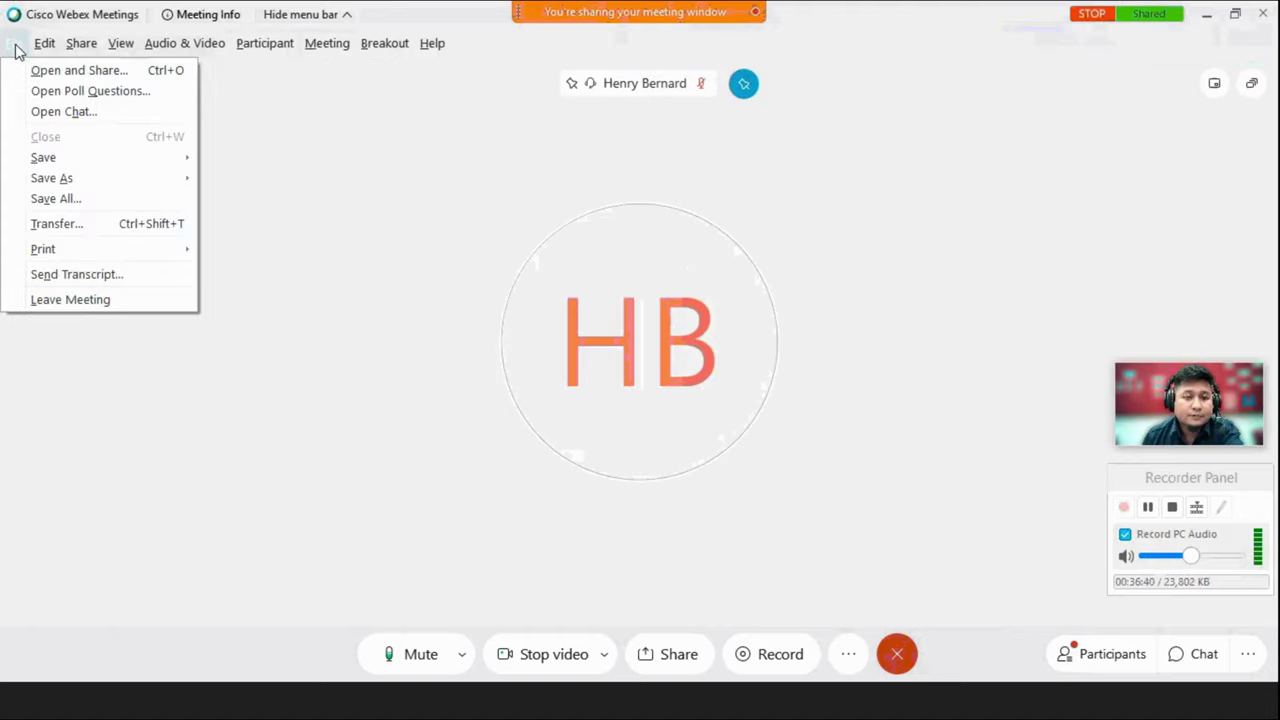
pyautogui.moveTo(110, 55)
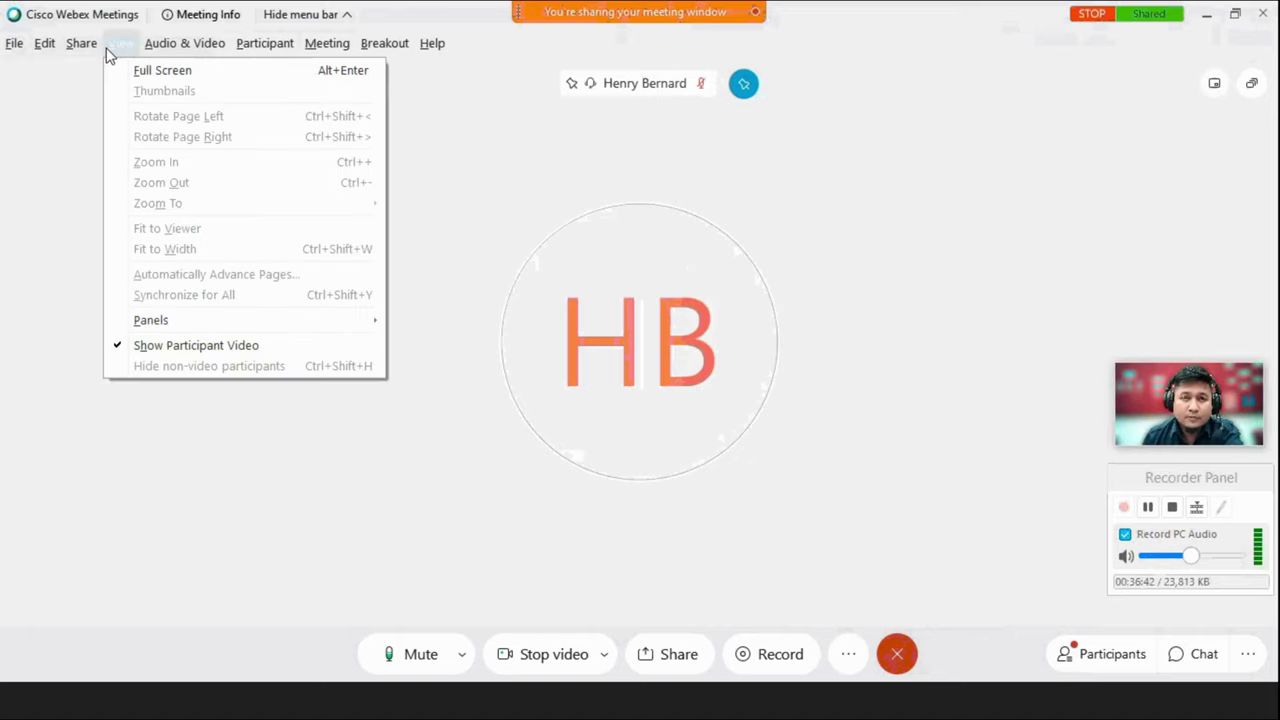
pyautogui.click(838, 296)
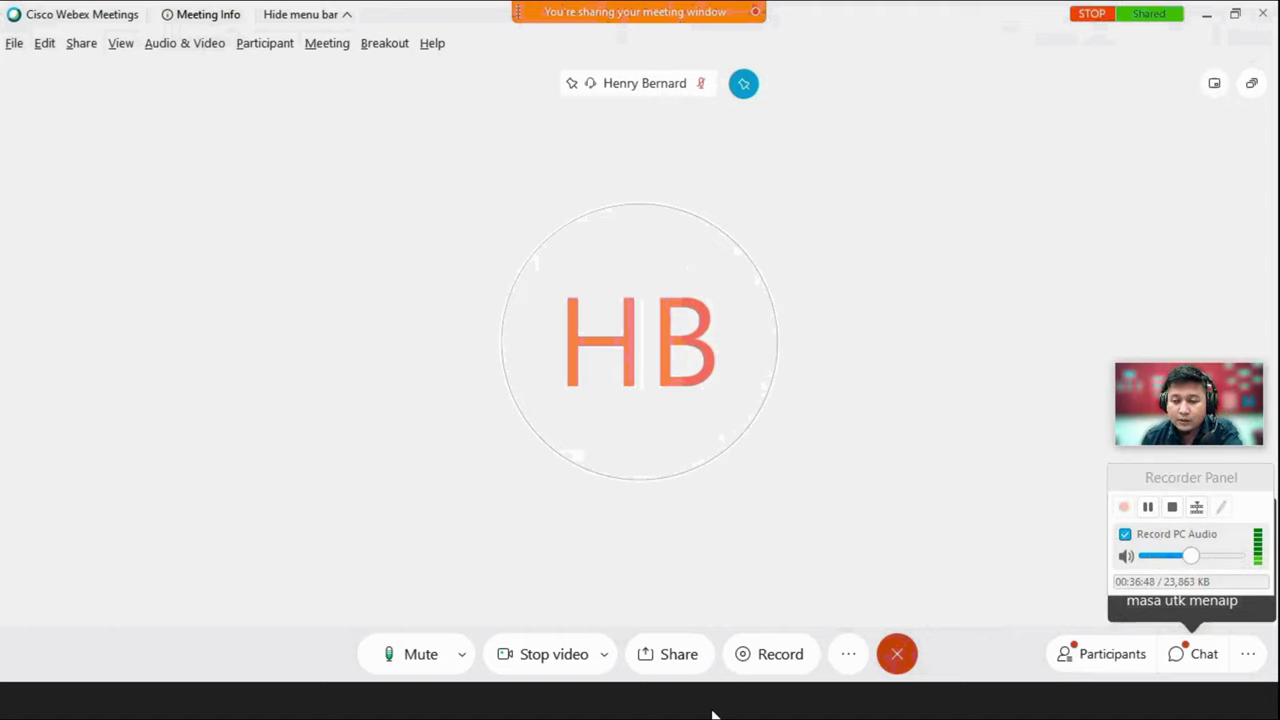
# Stop sharing the meeting window by switching to web browser sharing, and share the Google Chrome window with the meeting.
pyautogui.moveTo(591, 9)
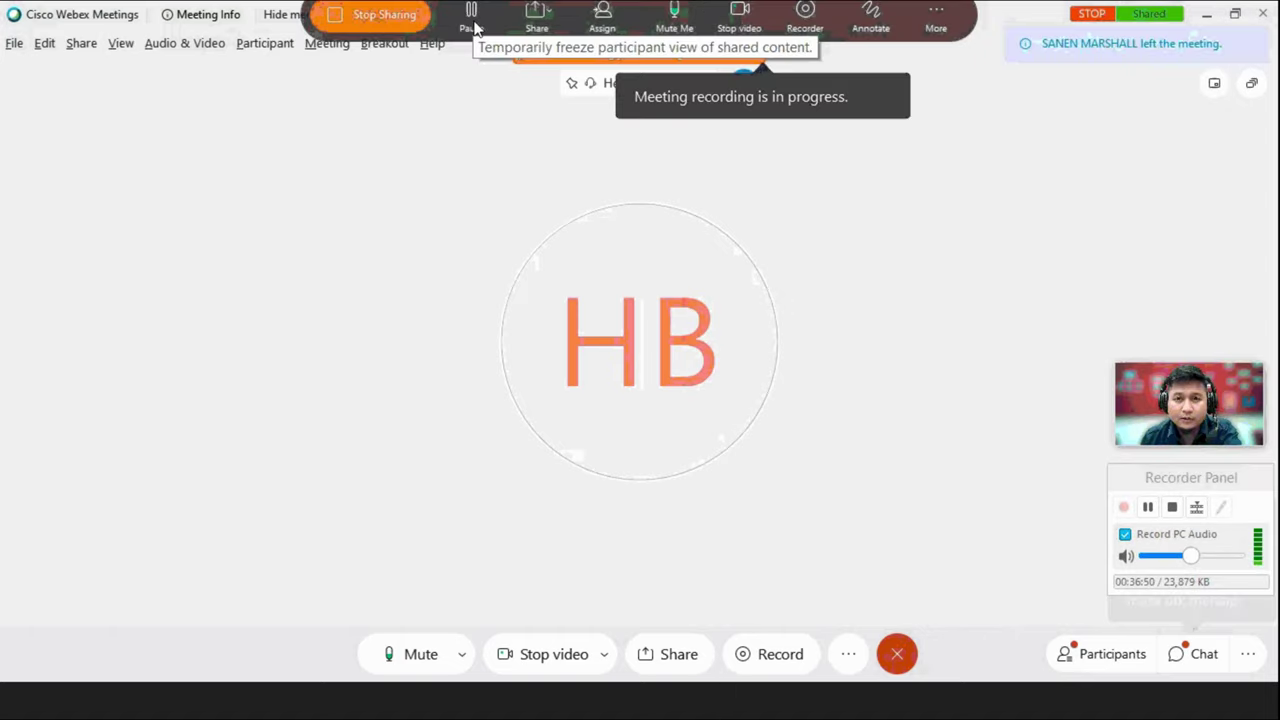
pyautogui.click(537, 24)
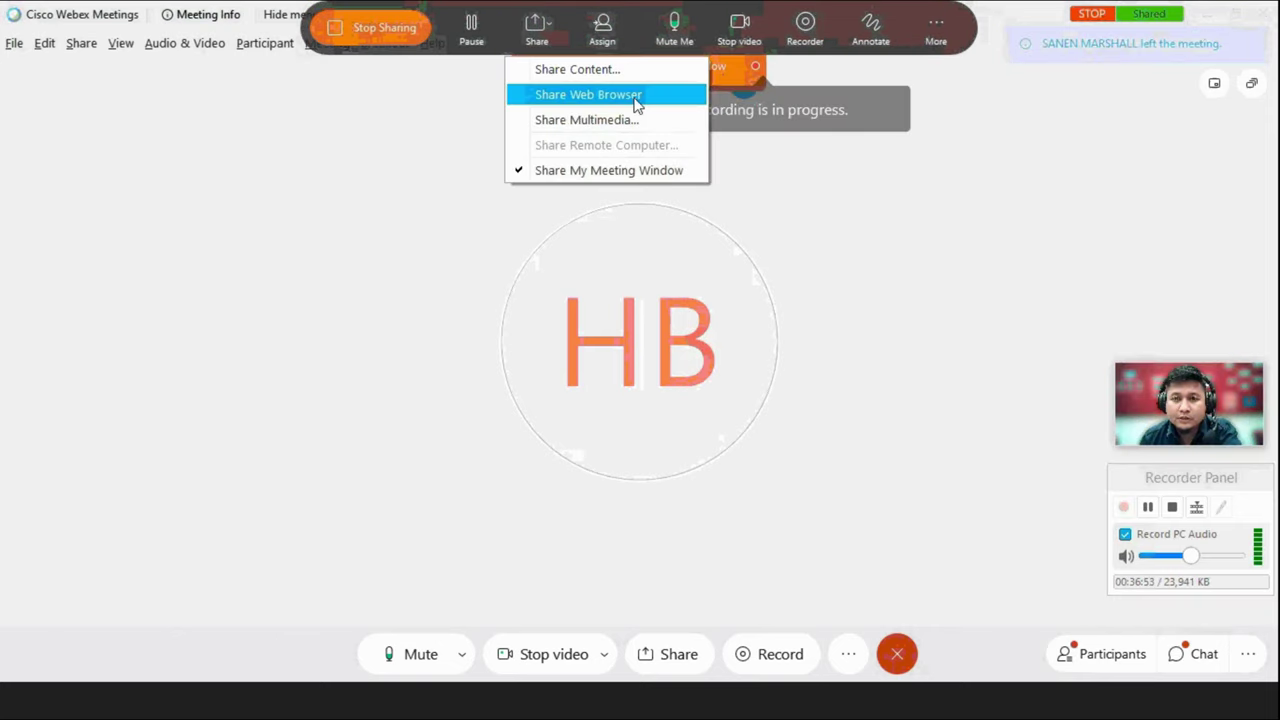
pyautogui.click(633, 95)
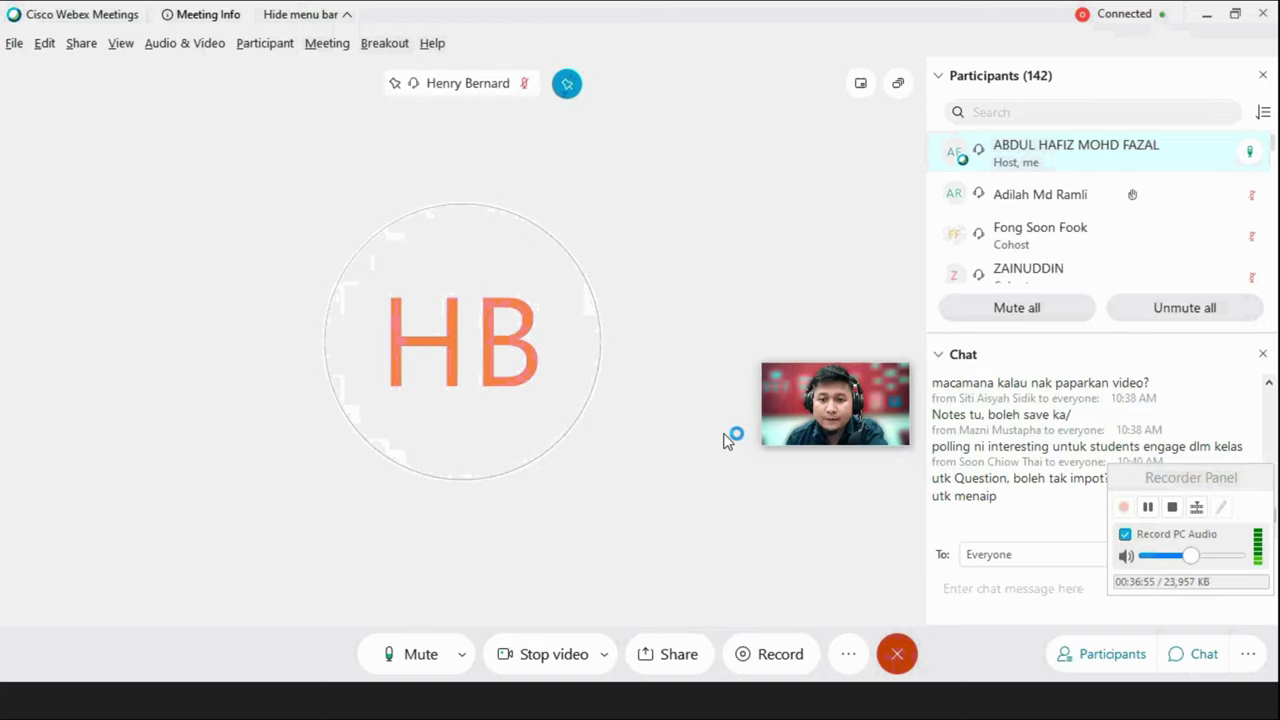
pyautogui.click(664, 656)
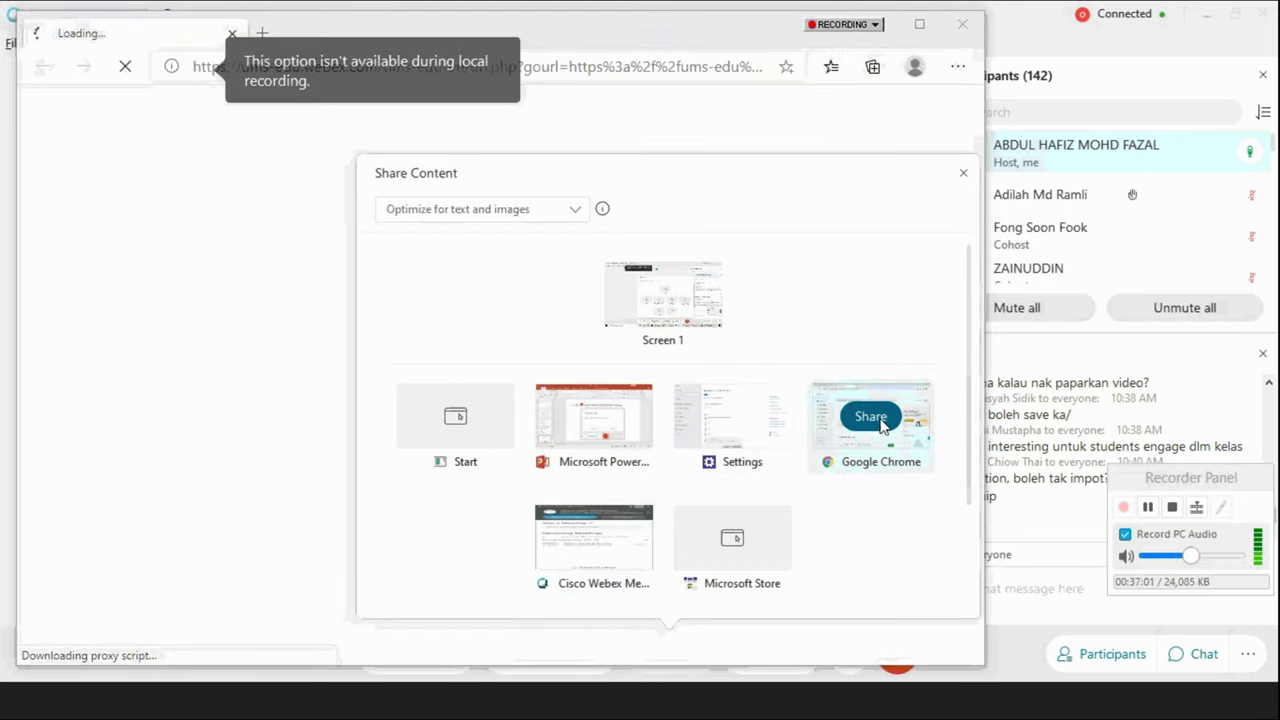
pyautogui.click(881, 422)
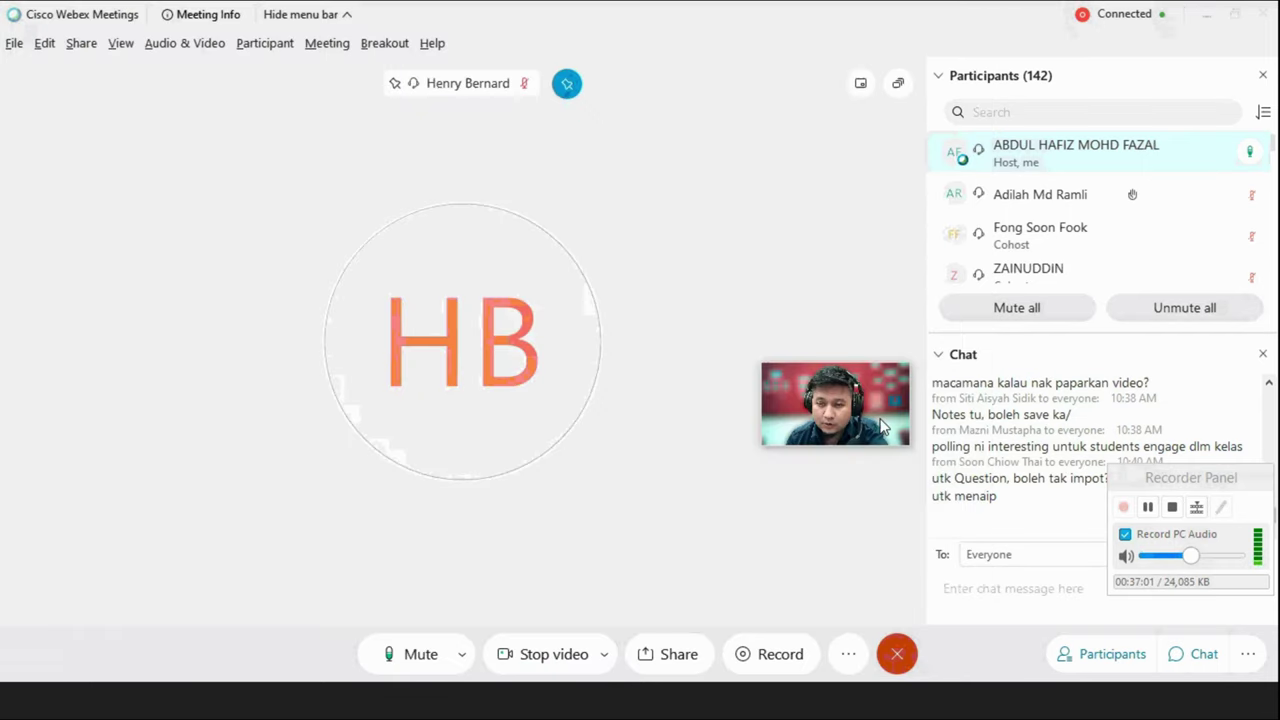
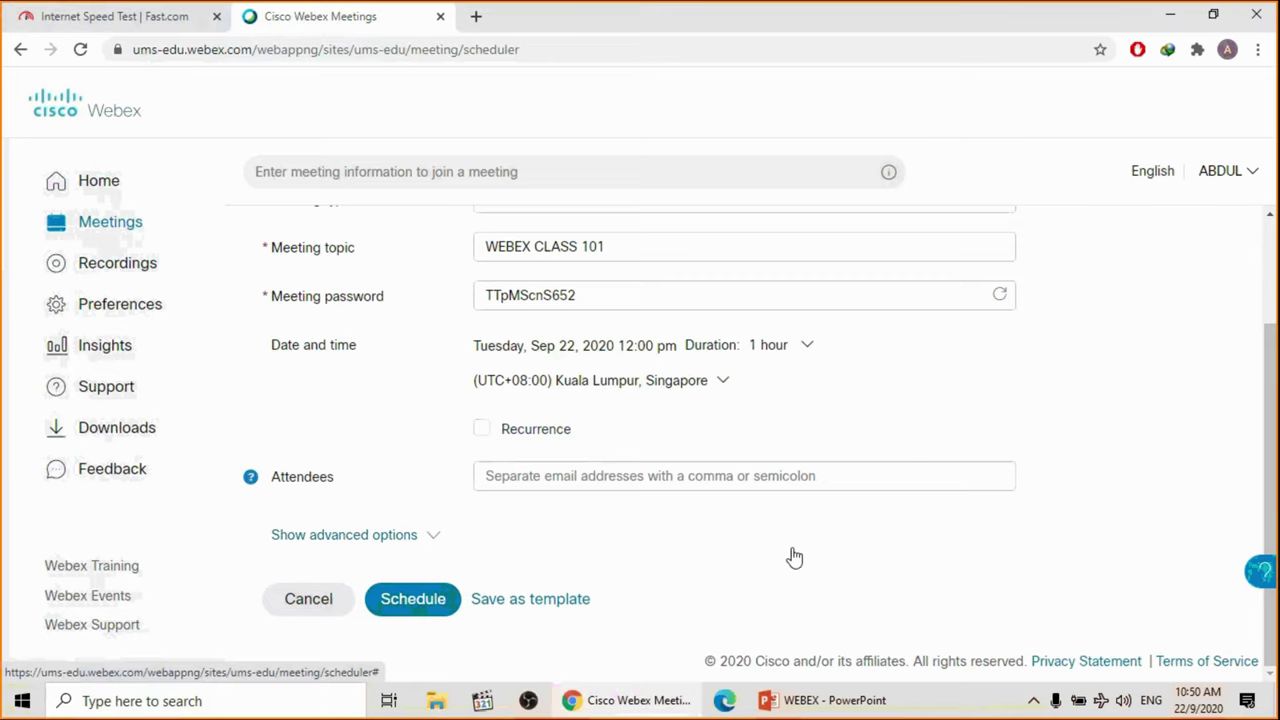
# Review the scheduling form for WEBEX CLASS 101, including its advanced options for audio connection, agenda and scheduling.
pyautogui.click(463, 537)
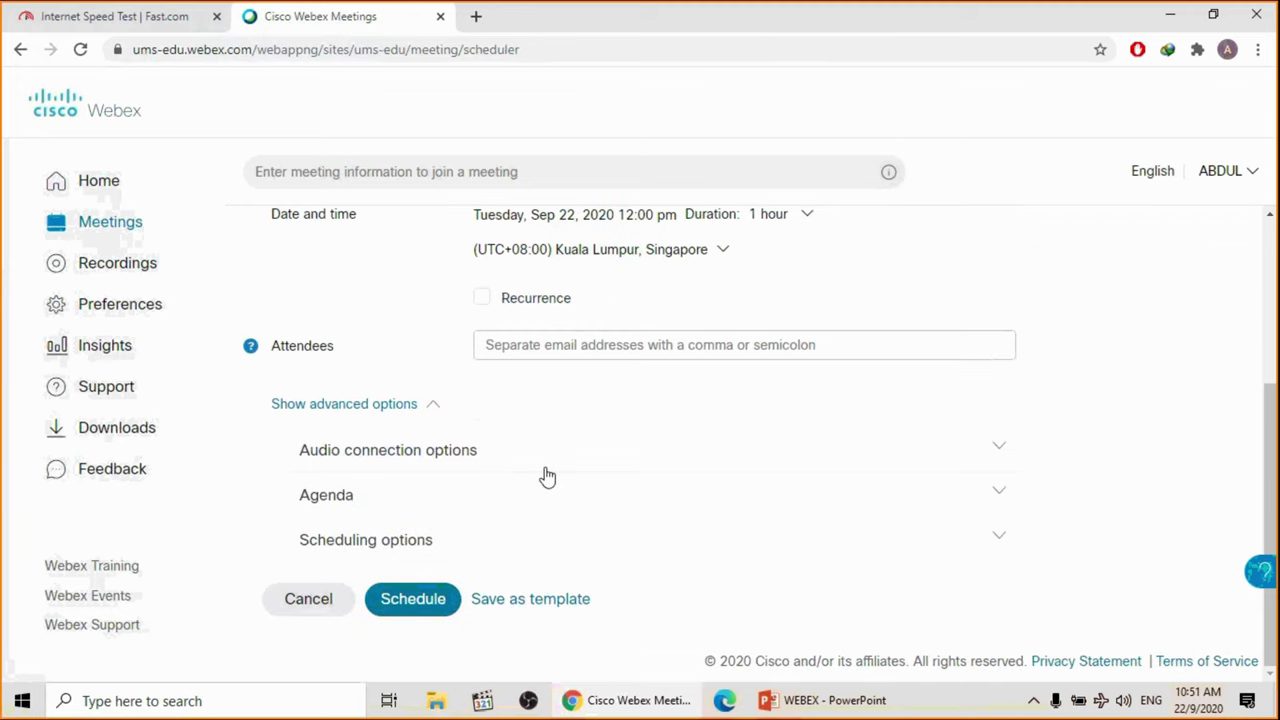
pyautogui.click(433, 404)
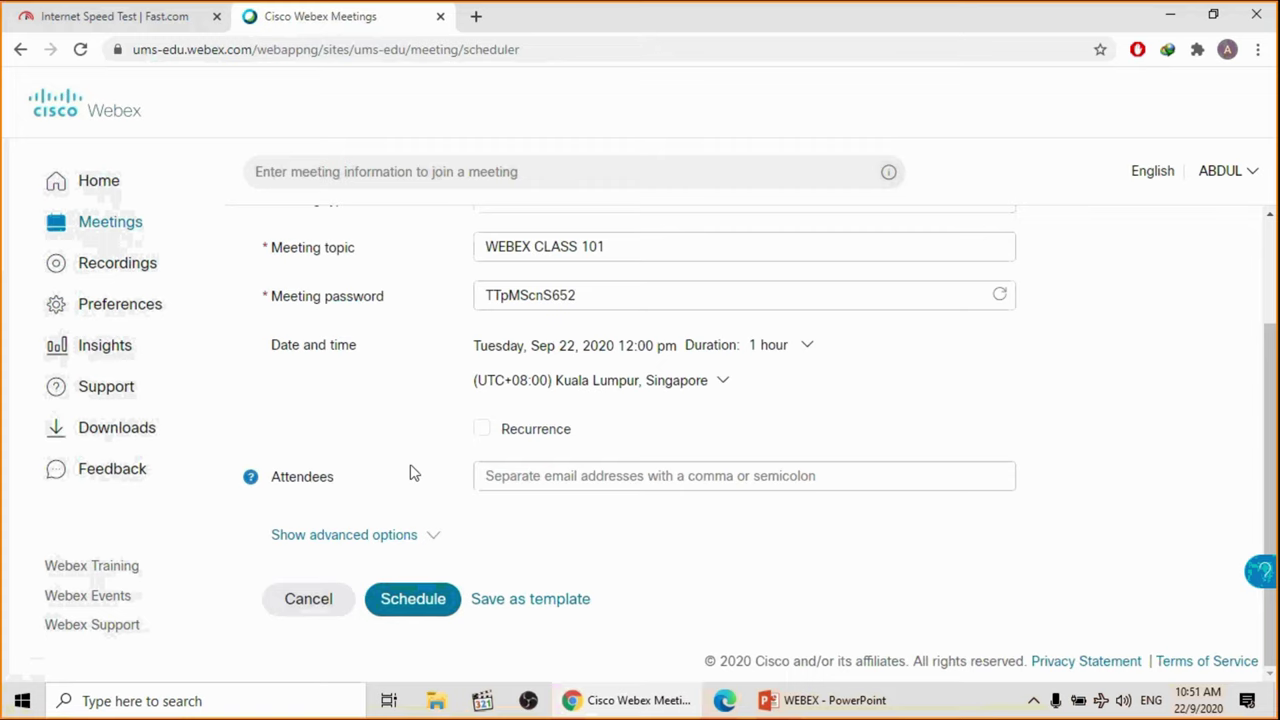
pyautogui.scroll(2, 413, 472)
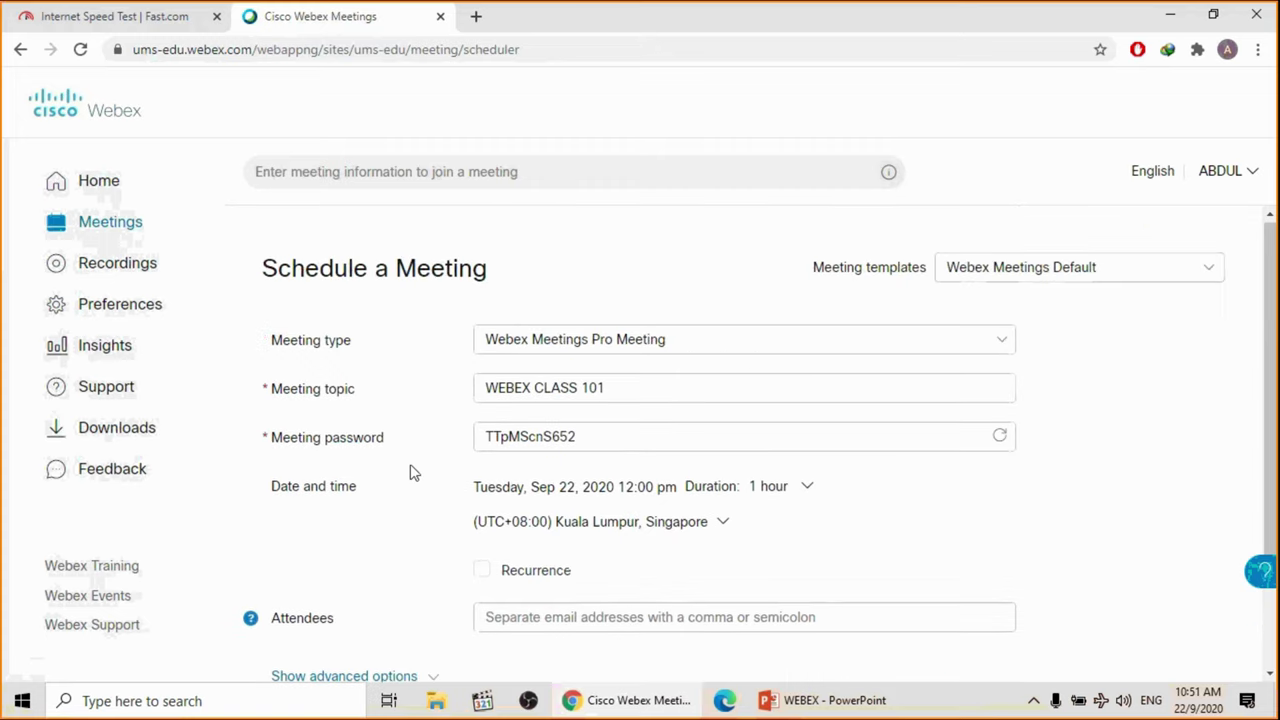
pyautogui.scroll(-2, 413, 472)
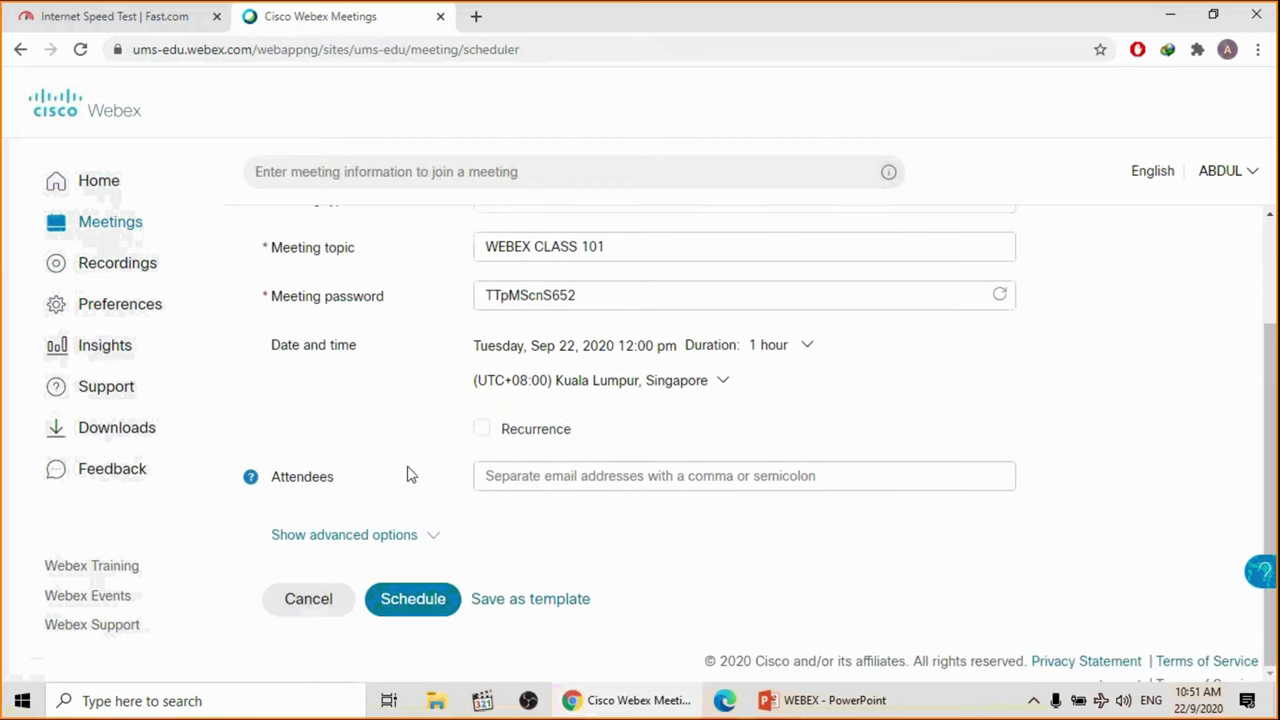
pyautogui.scroll(2, 409, 474)
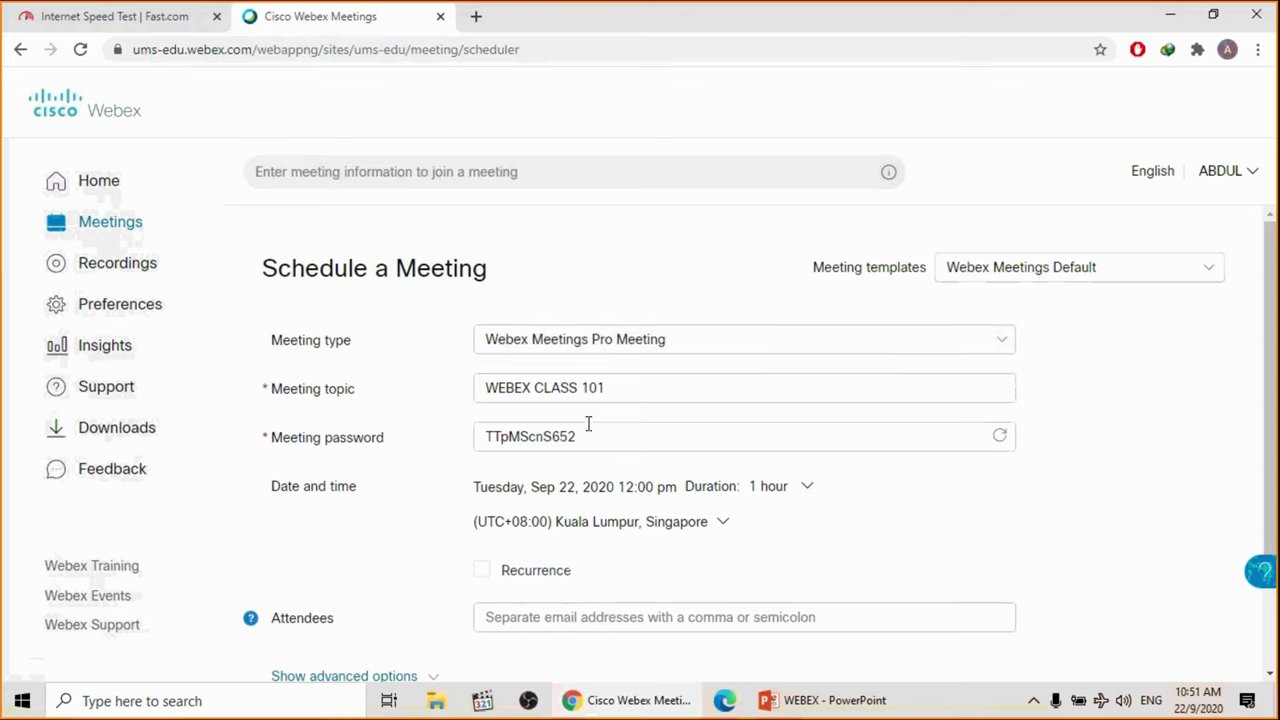
pyautogui.click(637, 391)
# Try out the recurrence option of the meeting and turn it off again.
pyautogui.scroll(-2, 406, 482)
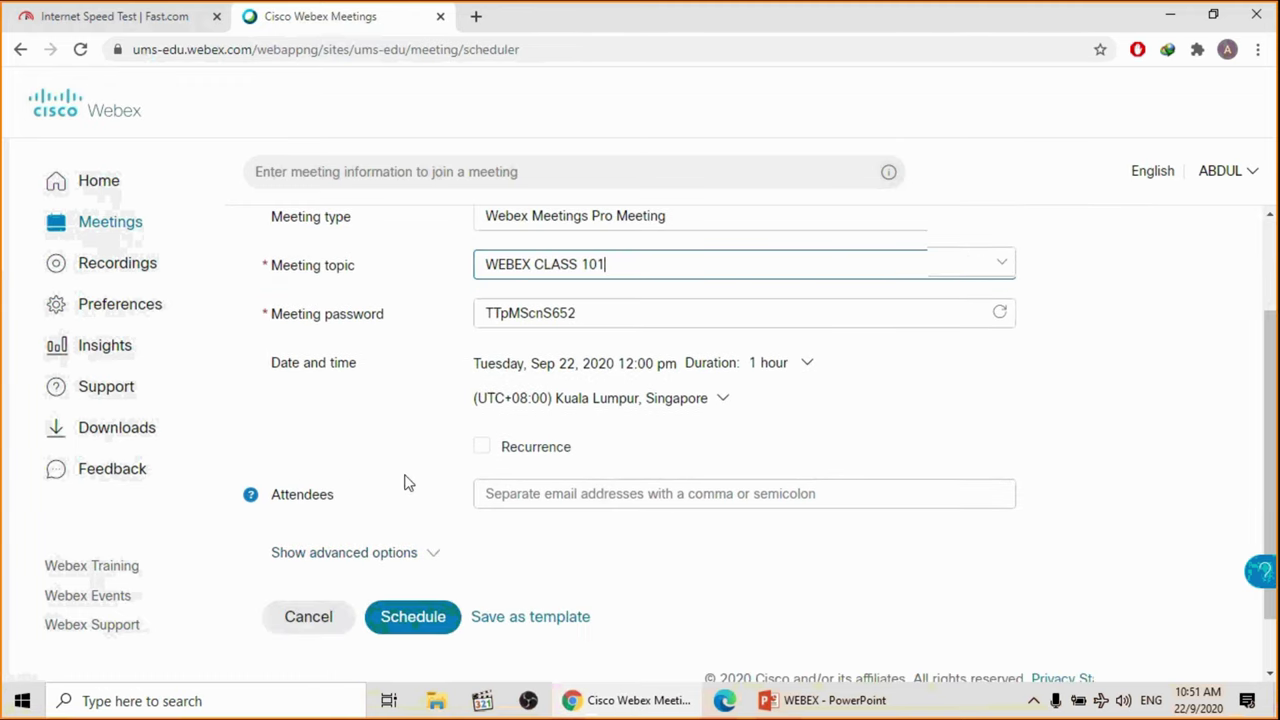
pyautogui.scroll(-1, 406, 482)
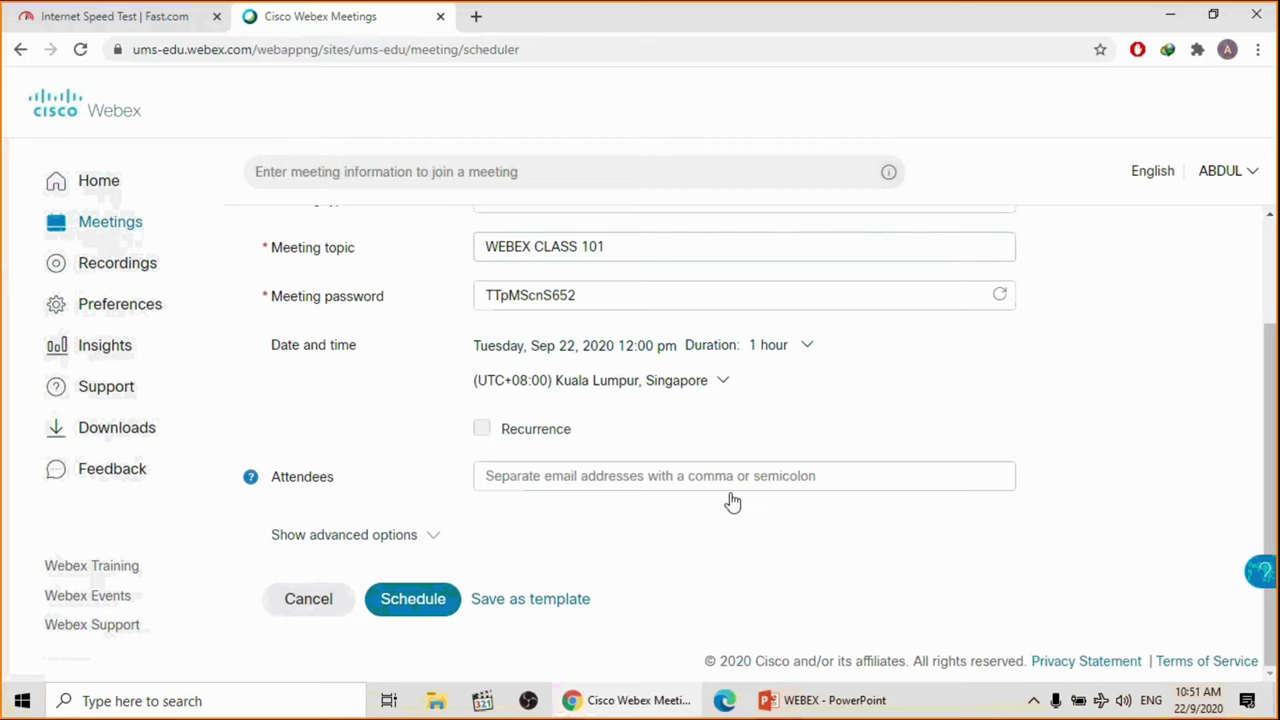
pyautogui.click(480, 431)
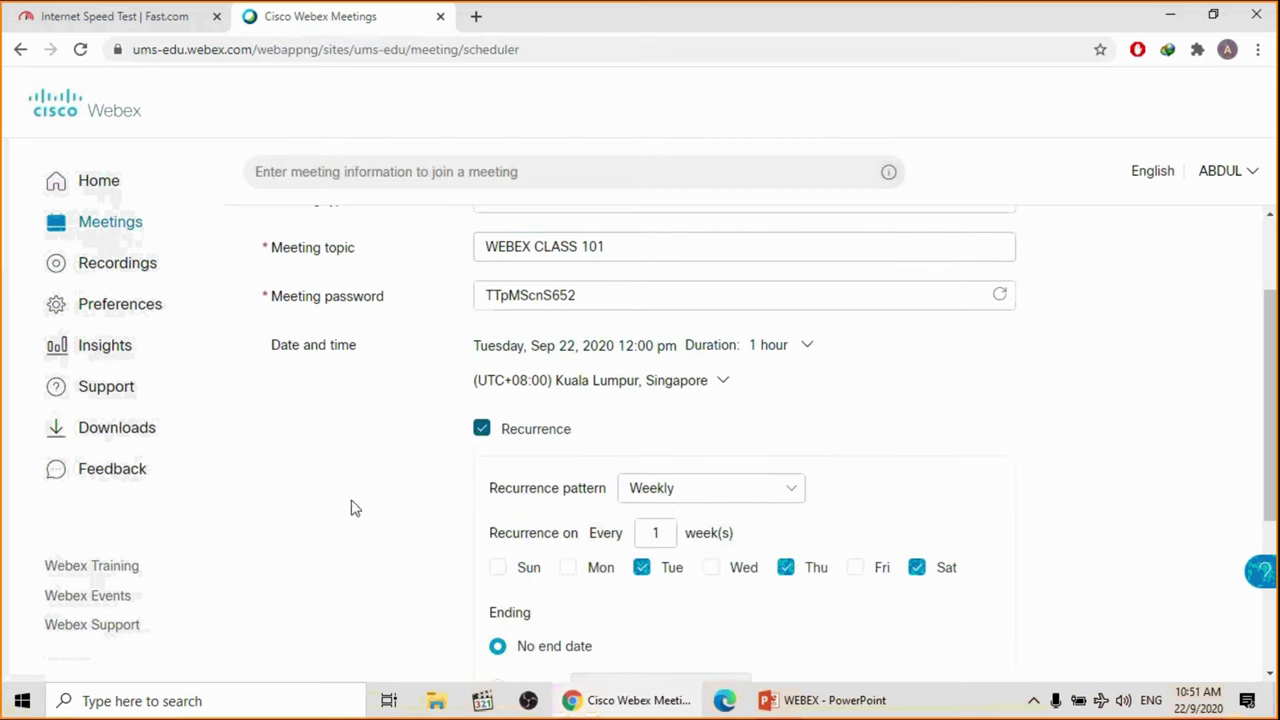
pyautogui.scroll(1, 400, 520)
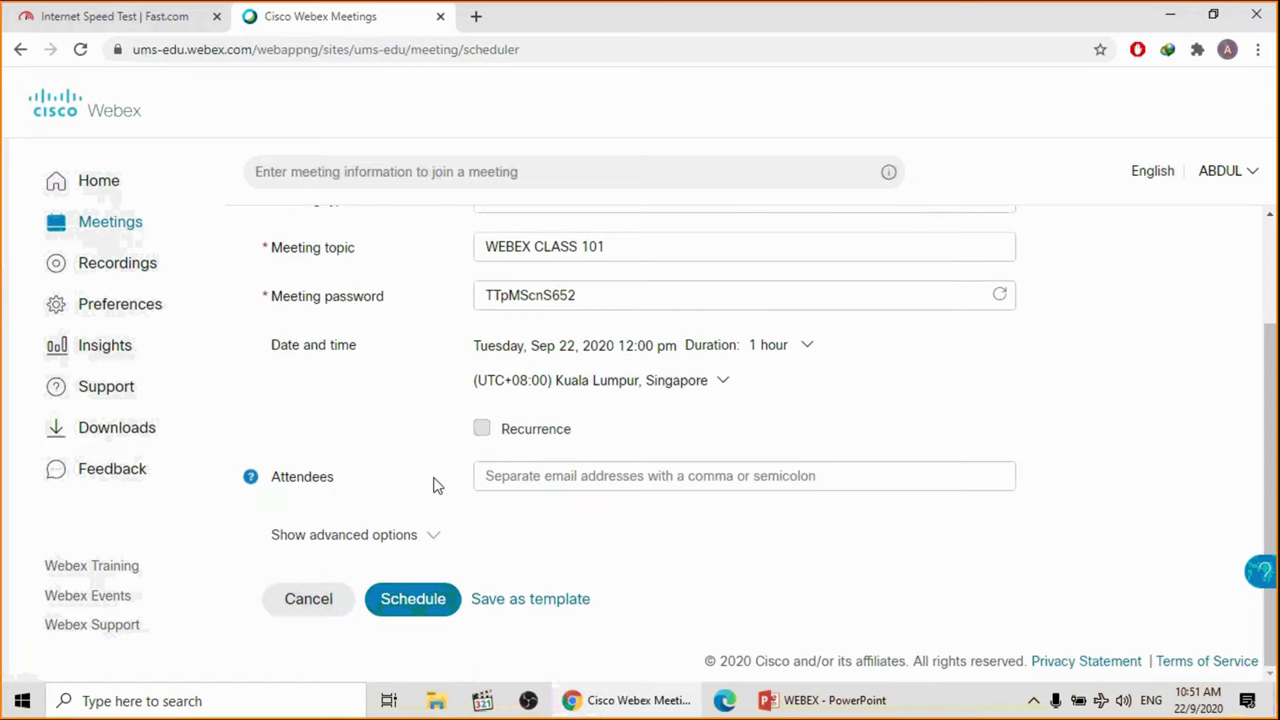
# Expand the advanced options to examine their sections once more and collapse them again.
pyautogui.click(433, 538)
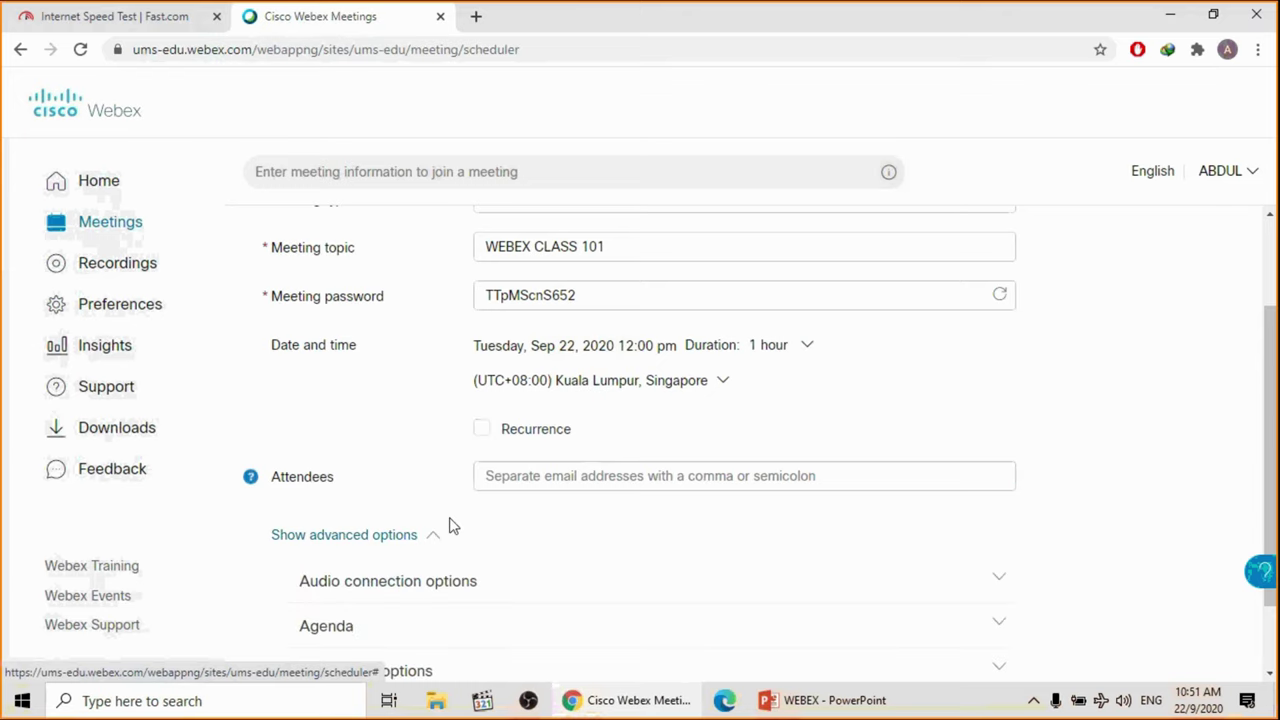
pyautogui.scroll(-2, 447, 480)
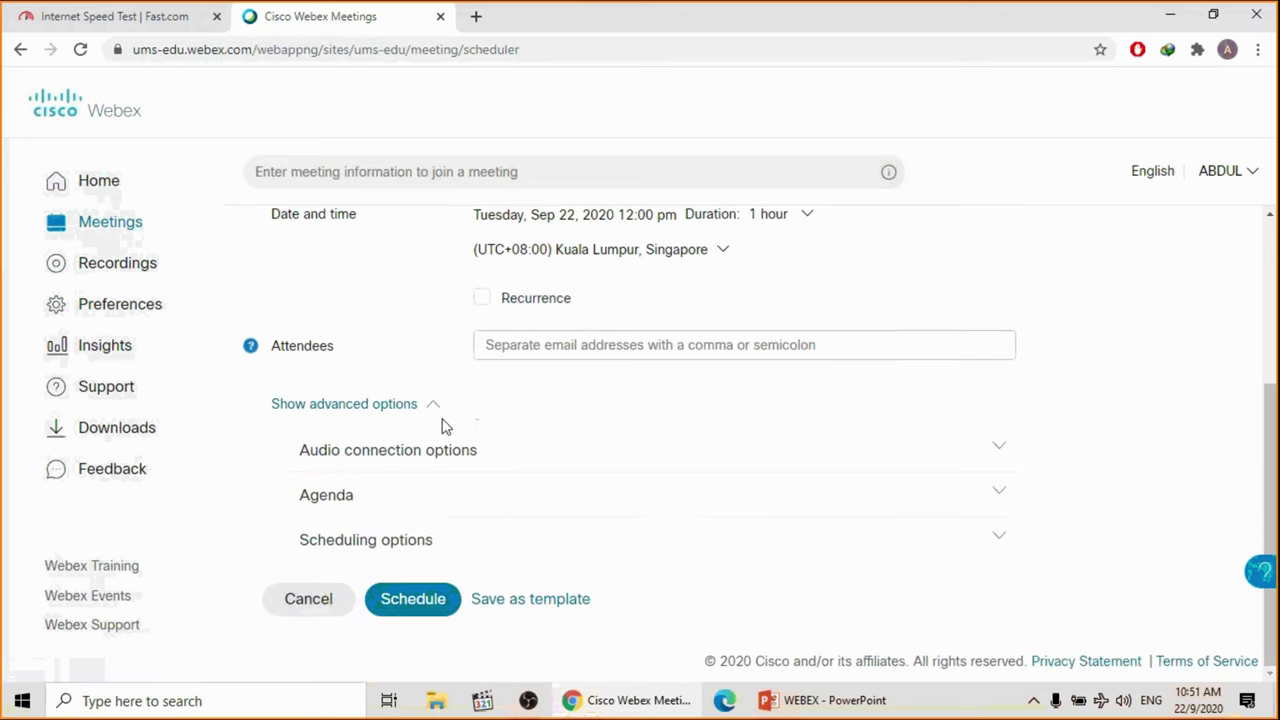
pyautogui.click(421, 550)
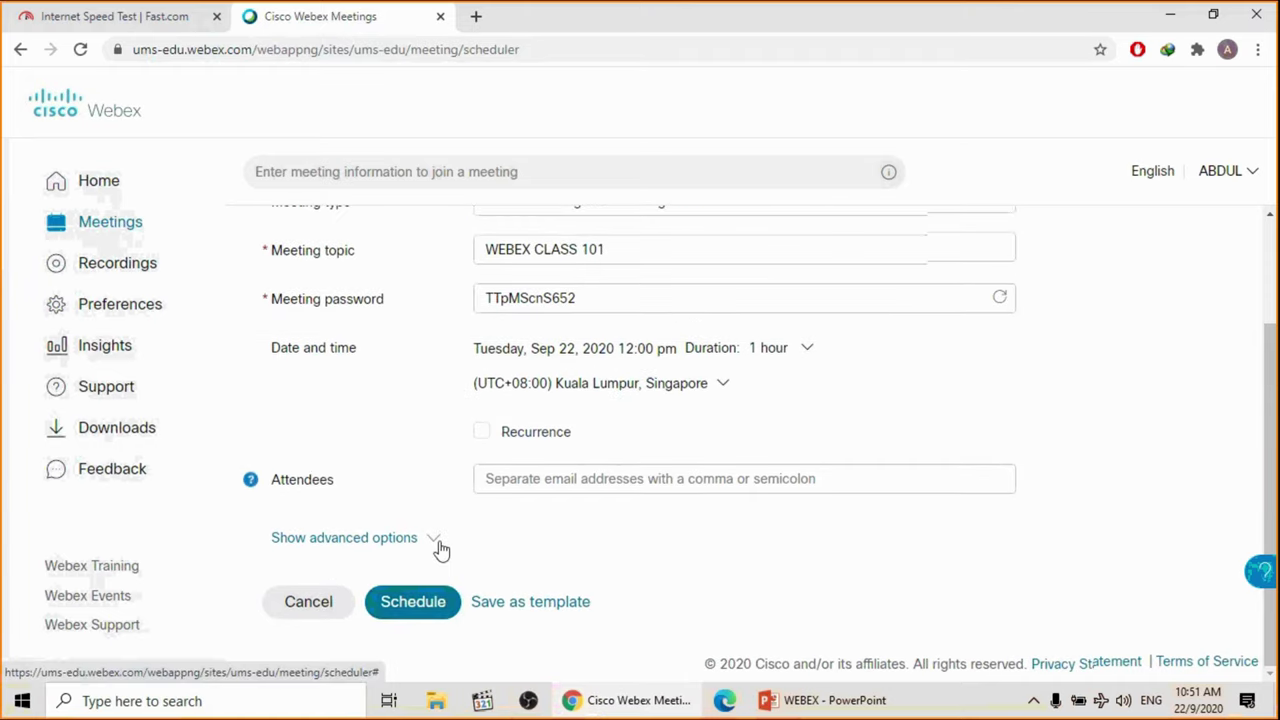
# Check the form entries once more and schedule the WEBEX CLASS 101 meeting.
pyautogui.scroll(1, 441, 550)
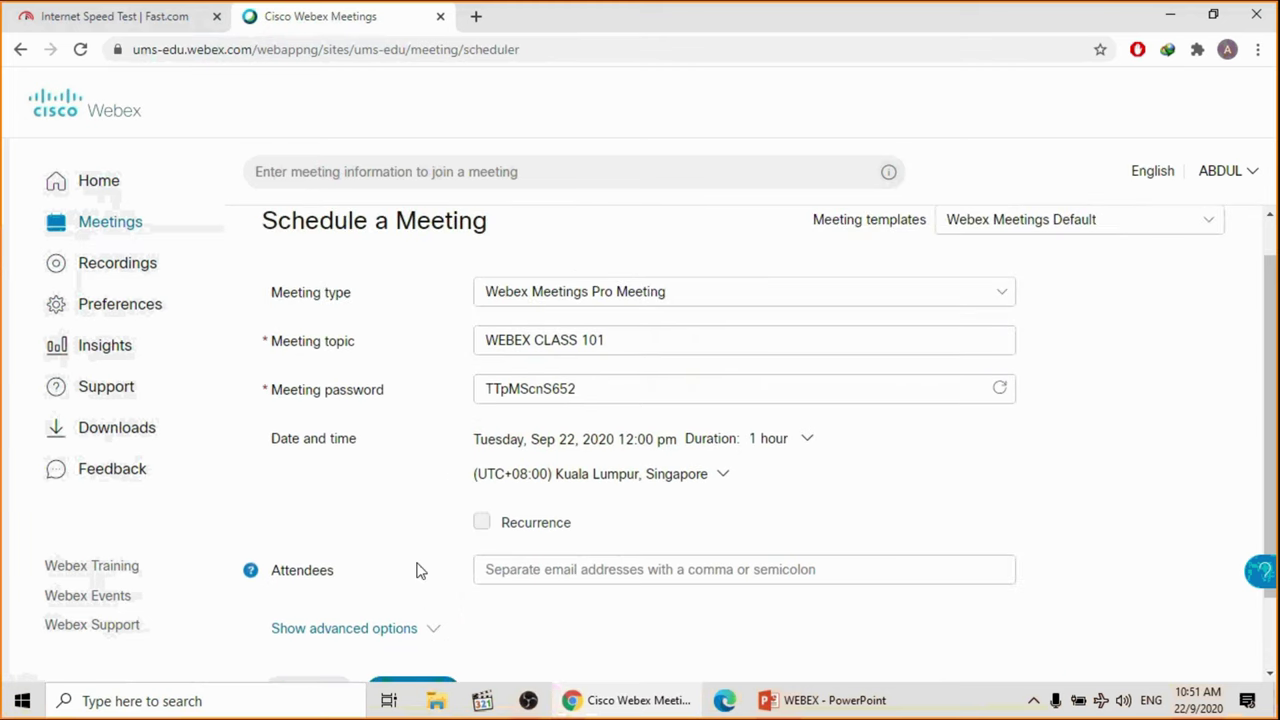
pyautogui.scroll(-1, 420, 570)
pyautogui.click(422, 599)
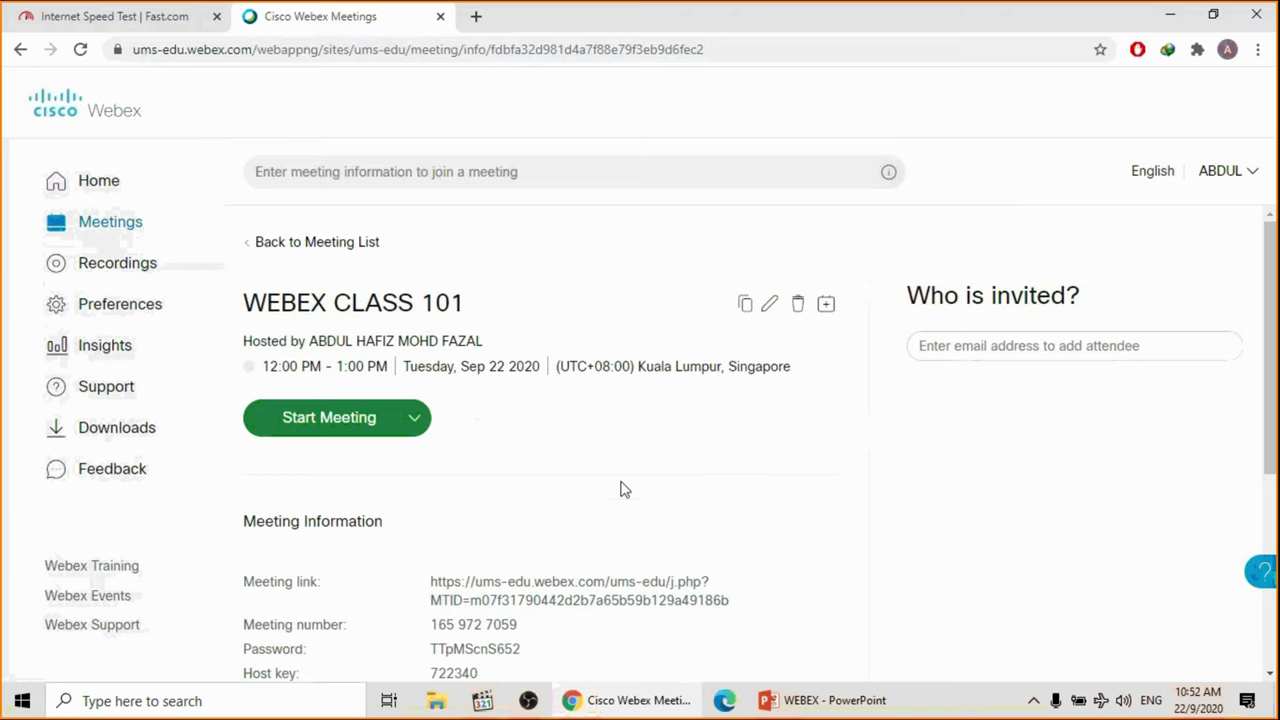
# Examine the scheduled meeting's information, highlighting the meeting link and viewing the access details and other ways to join.
pyautogui.scroll(-1, 606, 534)
pyautogui.tripleClick(446, 512)
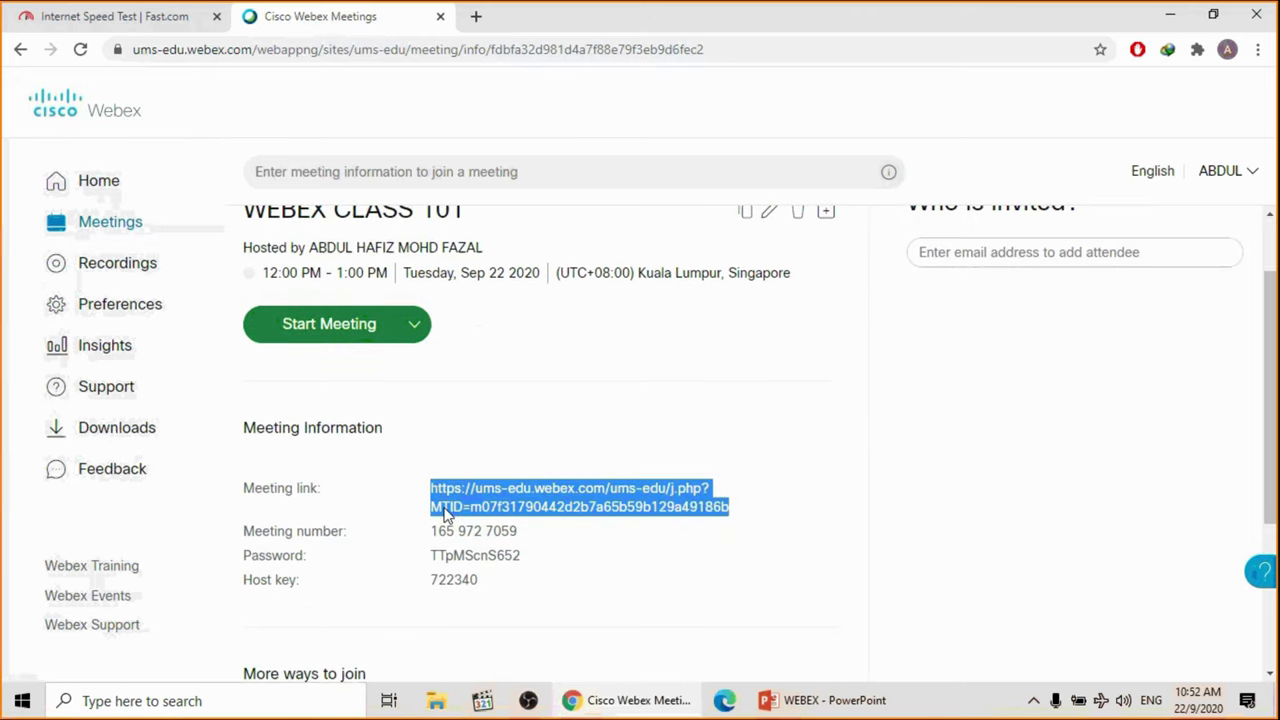
pyautogui.click(711, 531)
pyautogui.scroll(1, 711, 531)
pyautogui.scroll(-2, 638, 517)
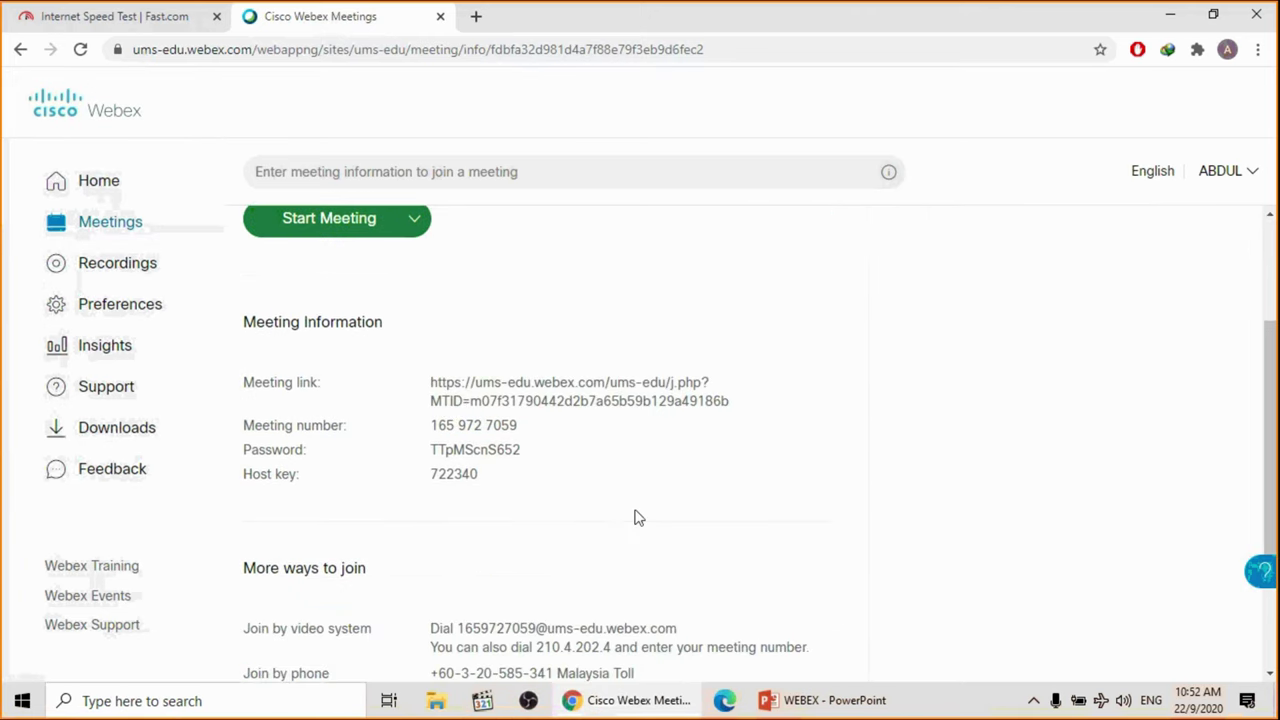
pyautogui.scroll(2, 638, 517)
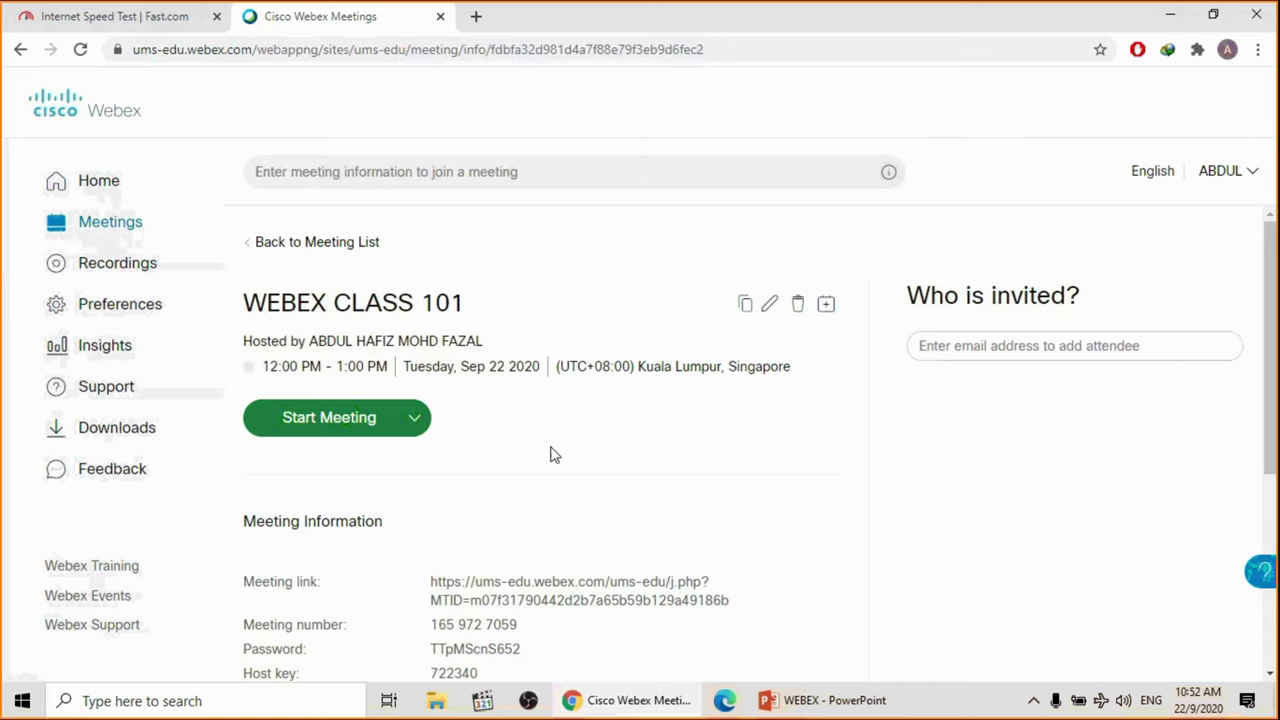
pyautogui.scroll(-1, 560, 456)
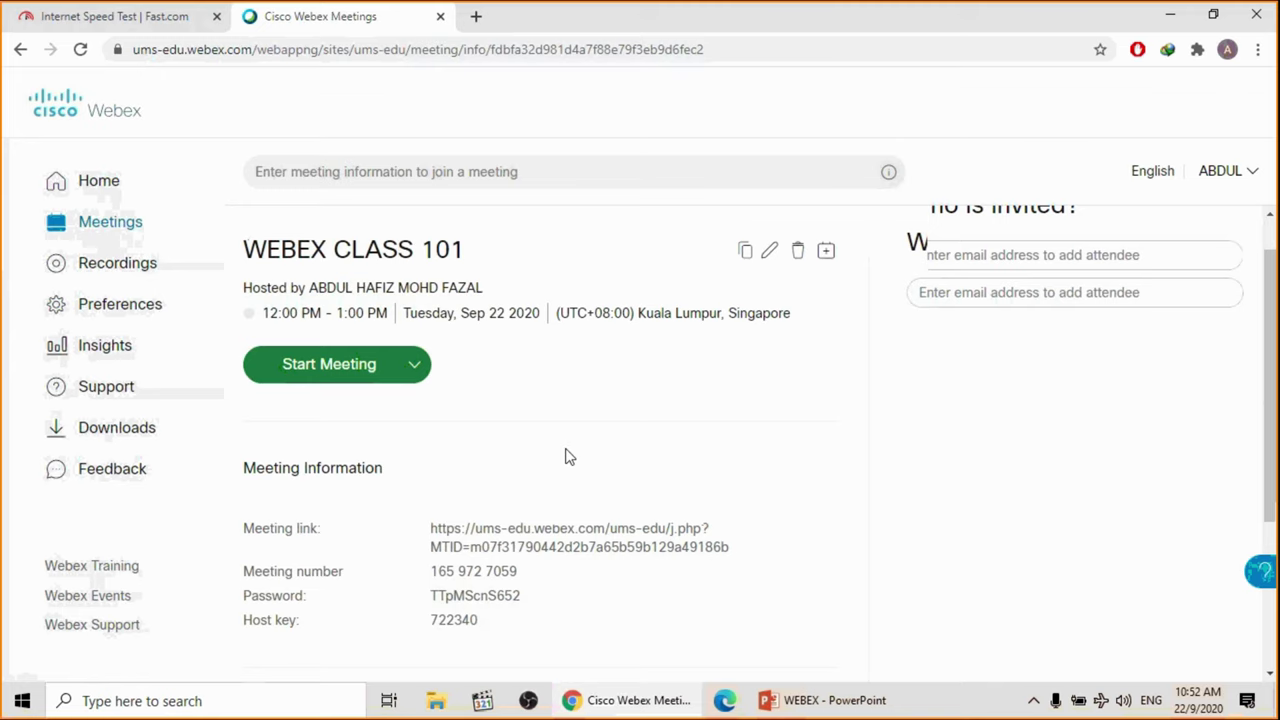
# View the desktop app and web app choices for starting the WEBEX CLASS 101 meeting, and close them again.
pyautogui.scroll(1, 565, 456)
pyautogui.click(416, 417)
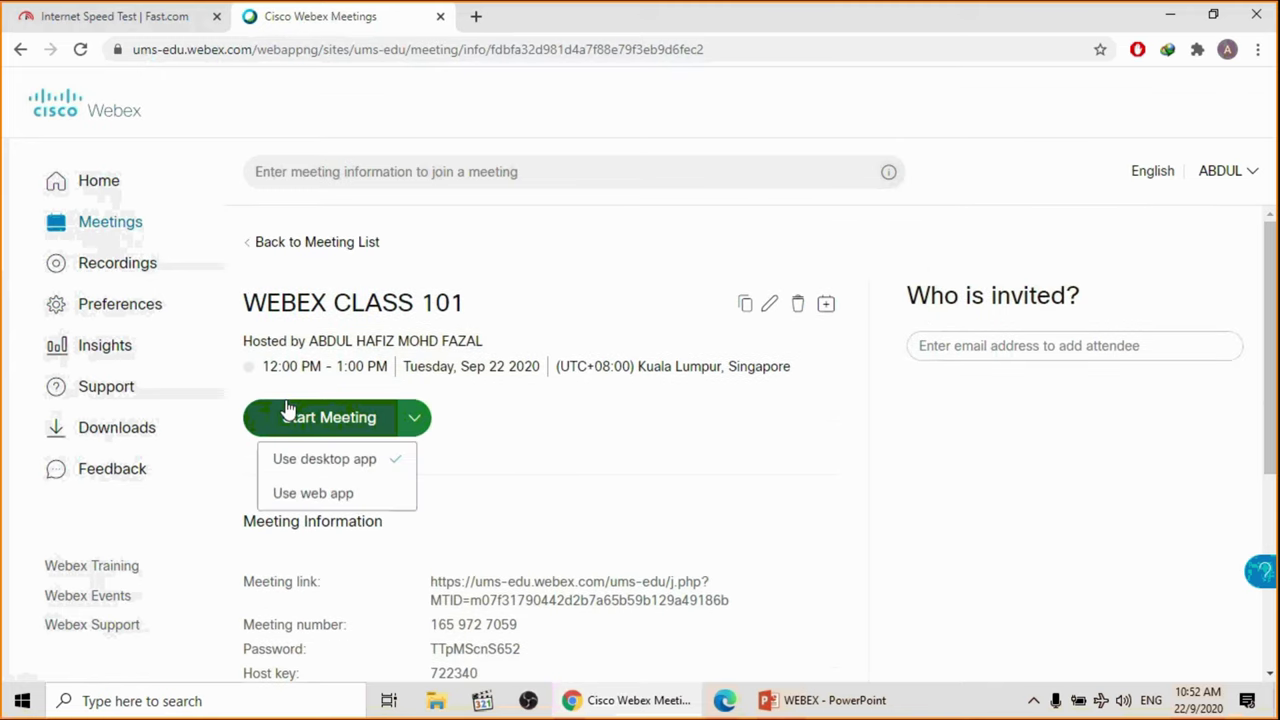
pyautogui.click(311, 428)
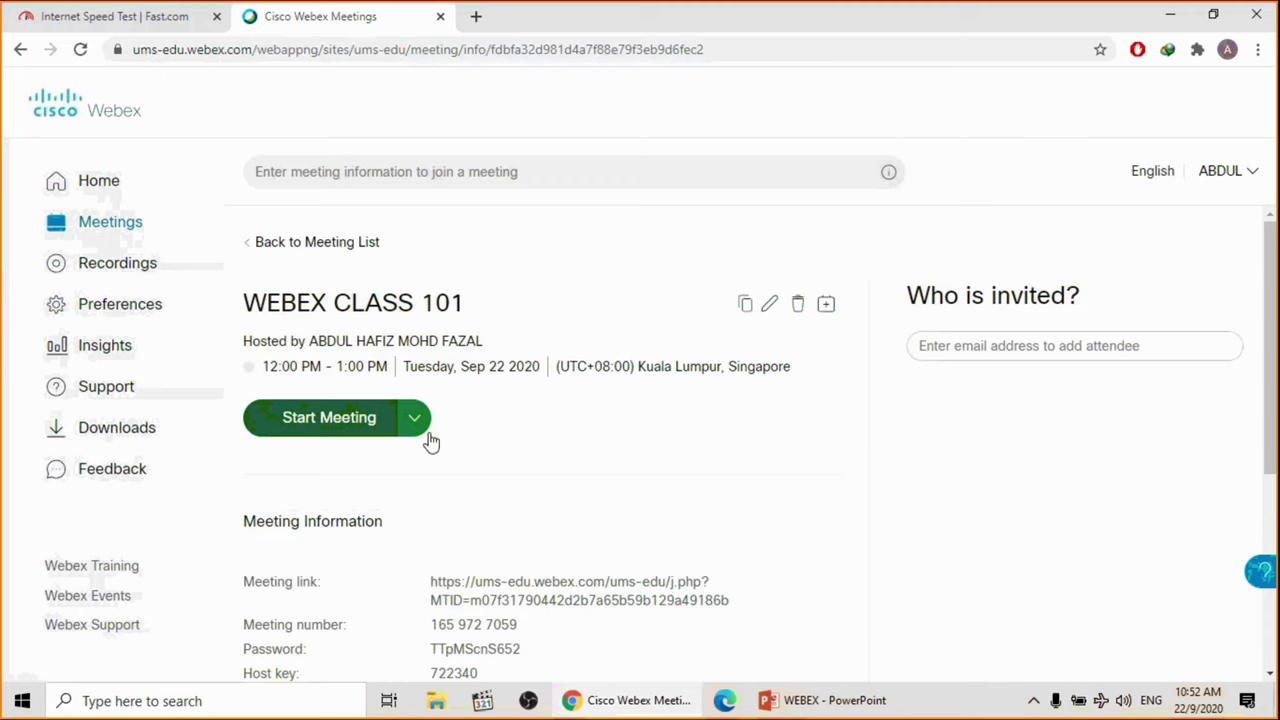
# Review the meeting information once more, highlighting the meeting link twice and reading through the access details and the video and phone joining options.
pyautogui.scroll(-3, 430, 441)
pyautogui.scroll(1, 526, 451)
pyautogui.tripleClick(582, 413)
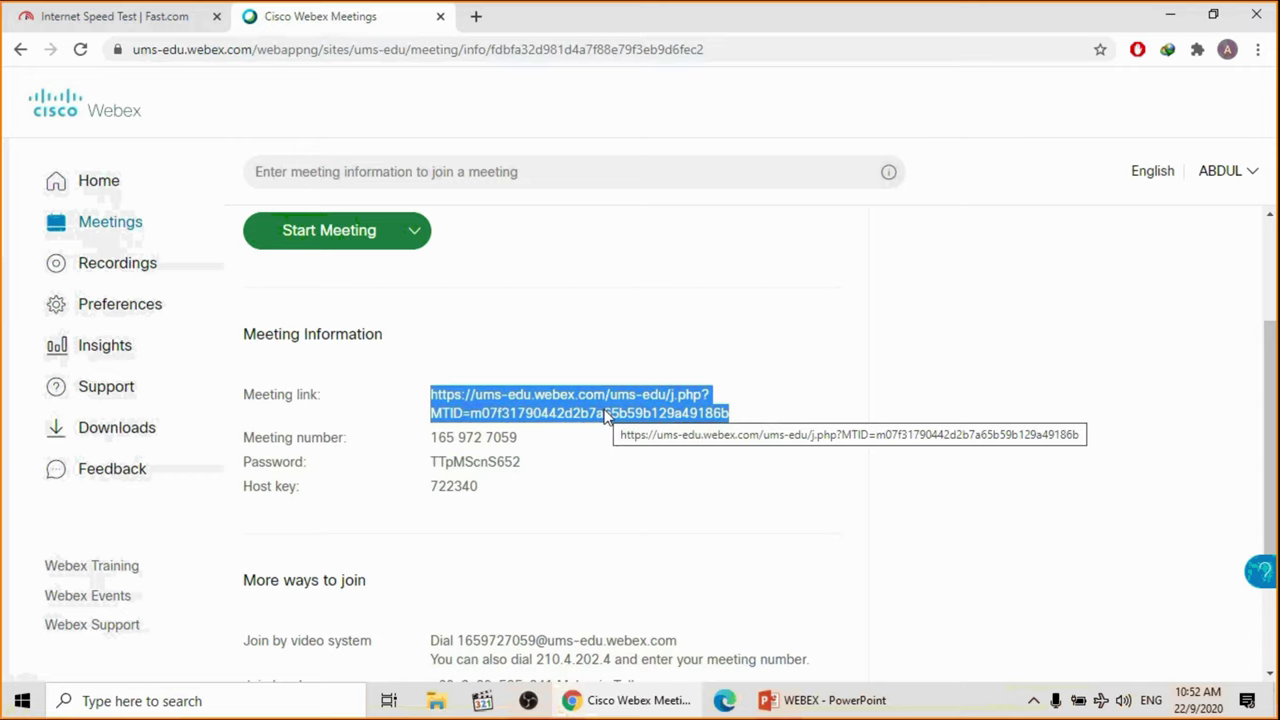
pyautogui.click(248, 325)
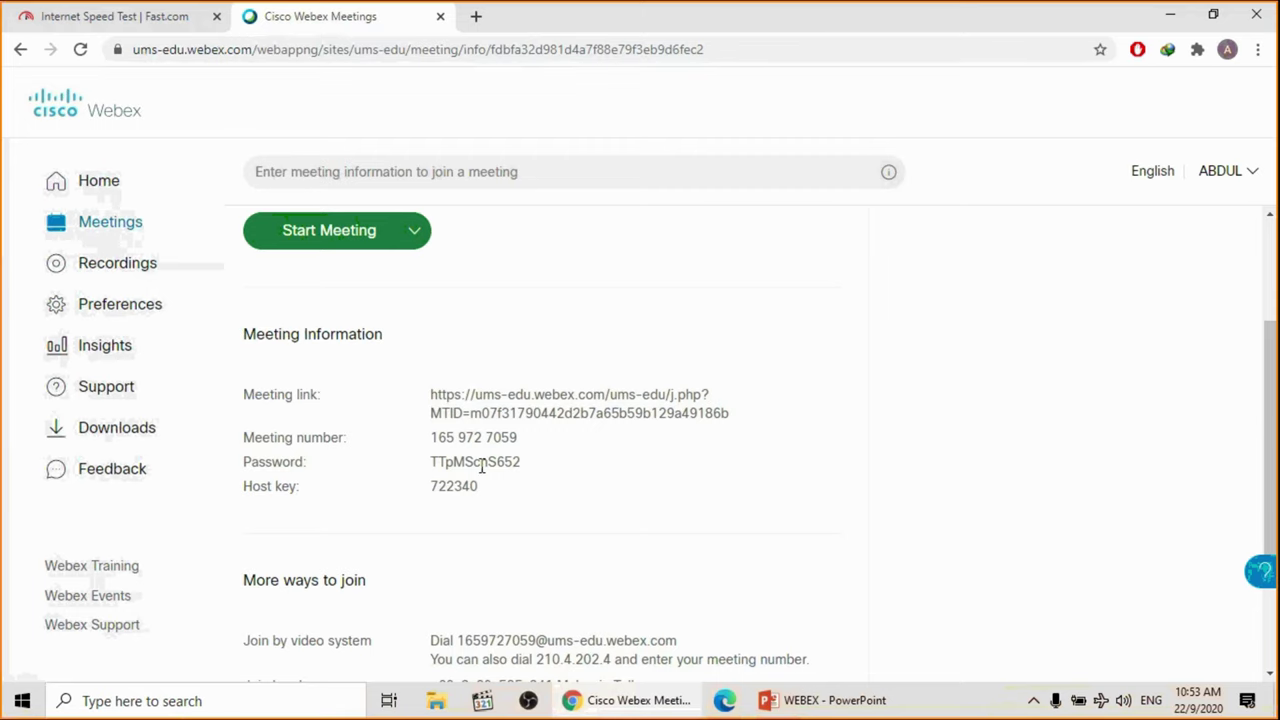
pyautogui.scroll(2, 481, 466)
pyautogui.scroll(-2, 600, 500)
pyautogui.tripleClick(552, 399)
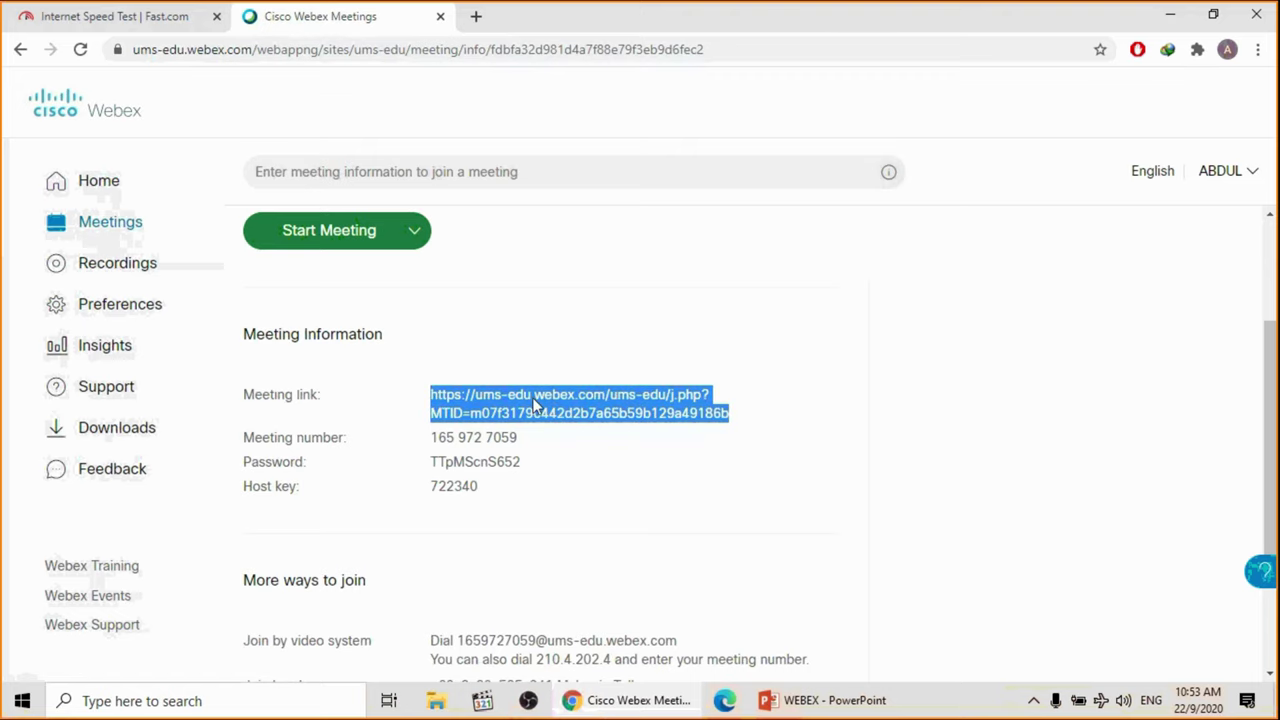
pyautogui.click(465, 458)
pyautogui.scroll(-2, 560, 490)
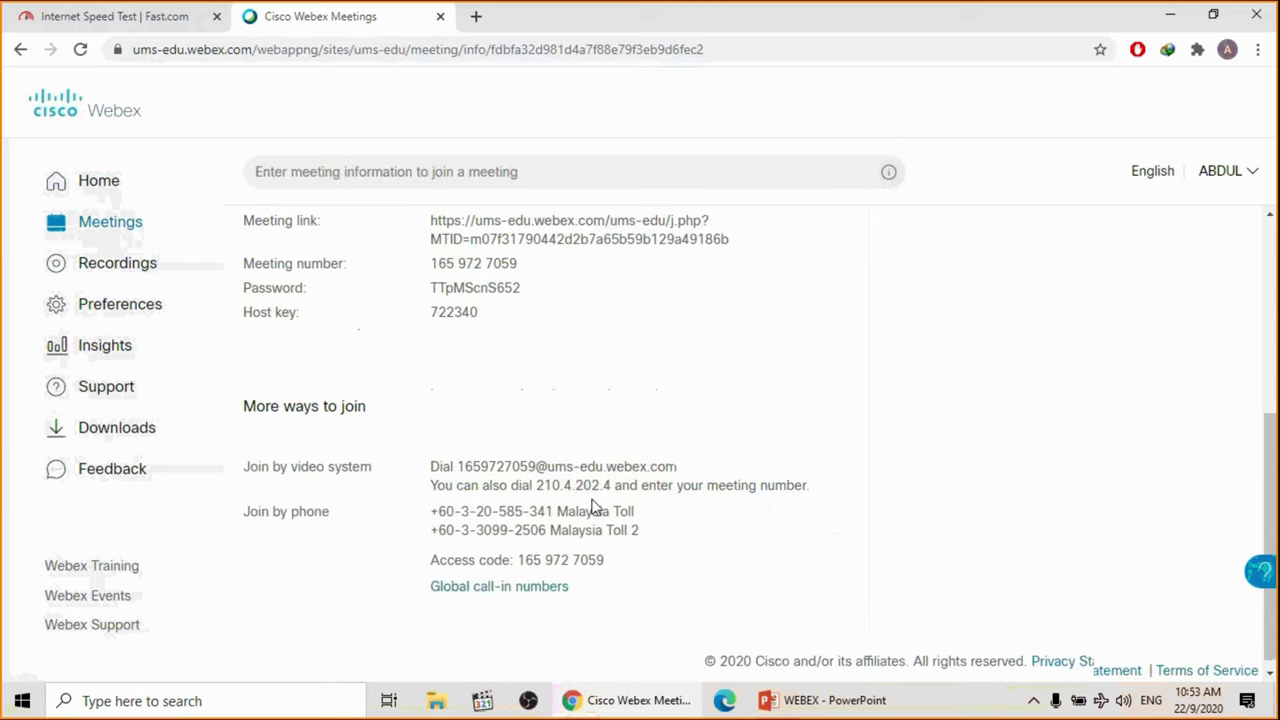
pyautogui.scroll(4, 592, 507)
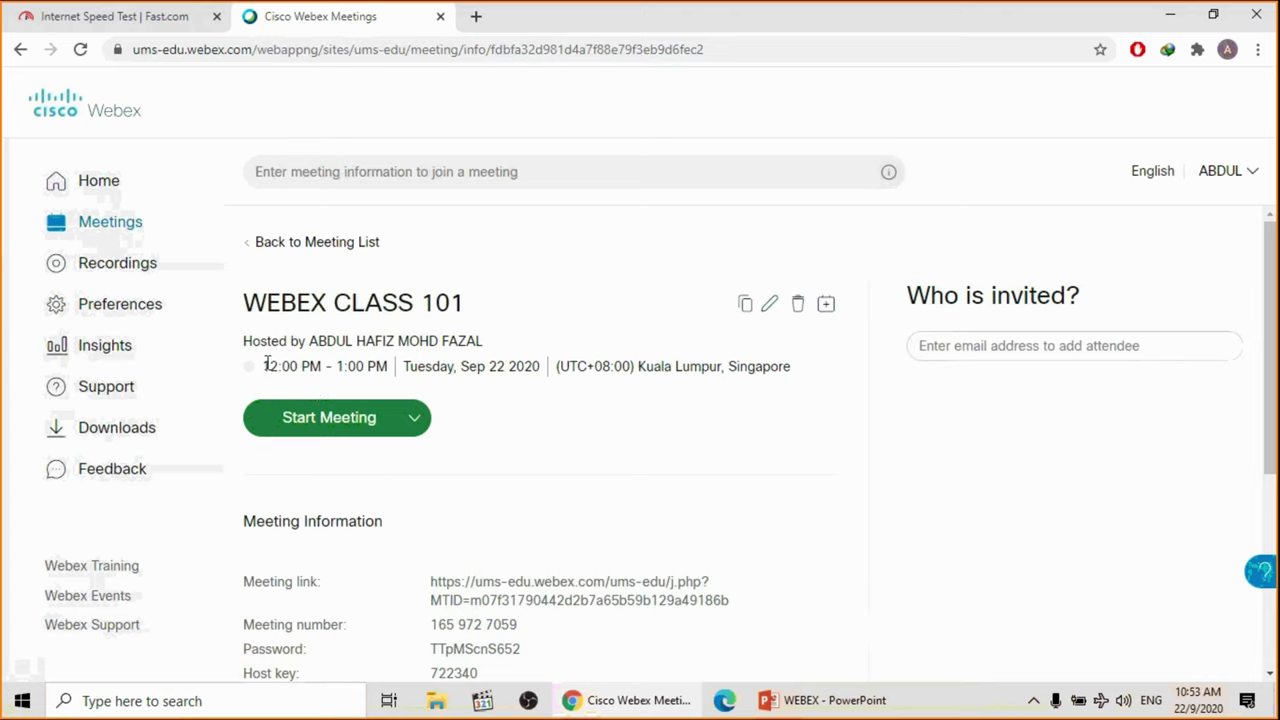
# Open the WEBEX CLASS 101 meeting for editing and examine its form down to the attendees field.
pyautogui.click(769, 305)
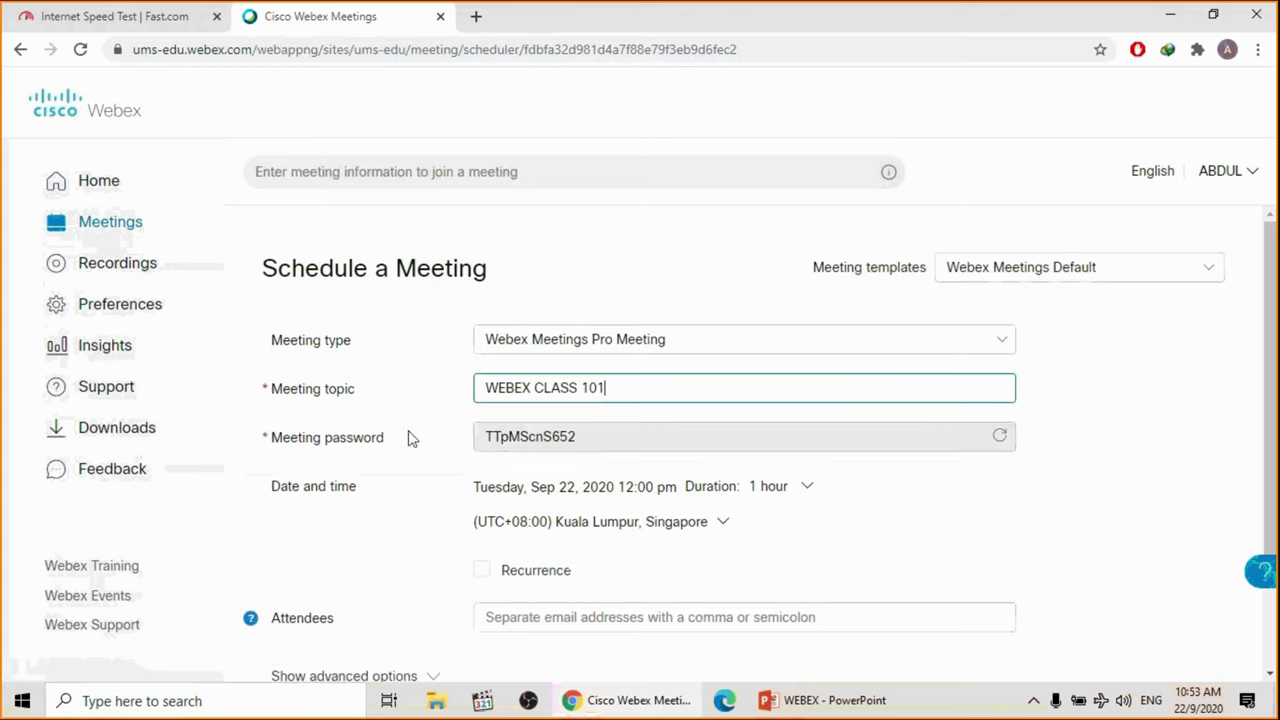
pyautogui.scroll(-2, 430, 540)
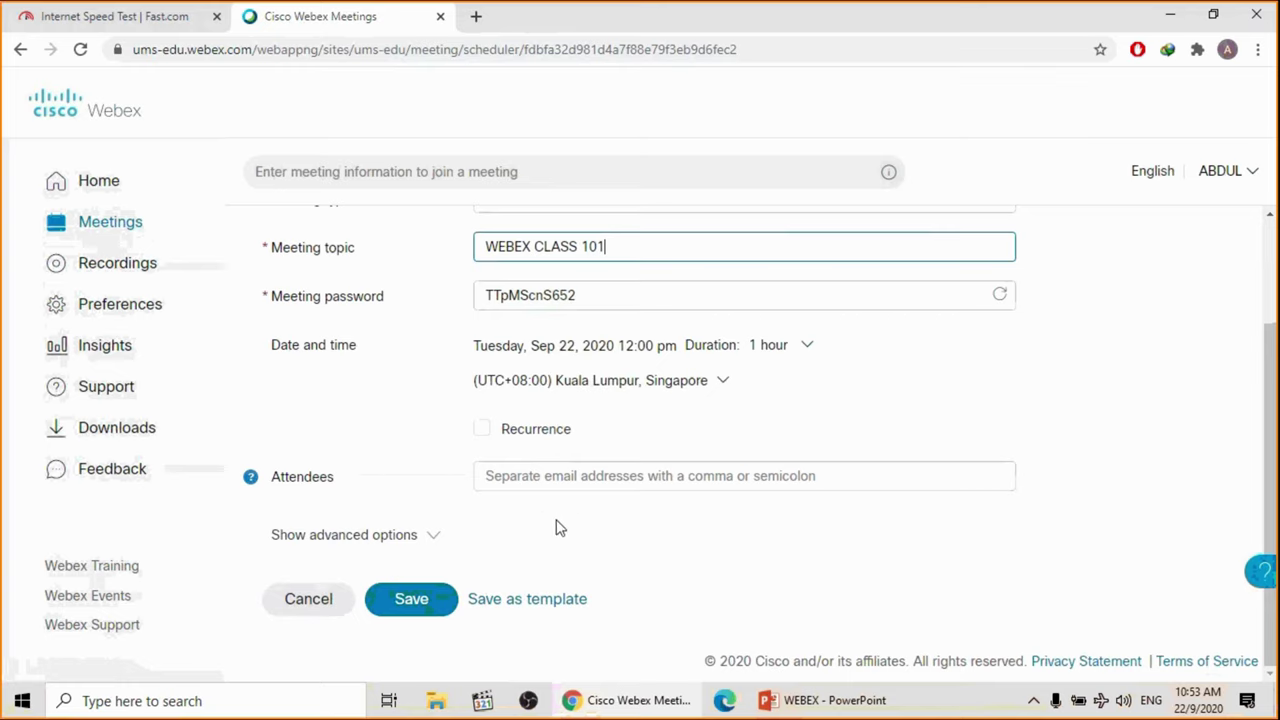
pyautogui.click(605, 485)
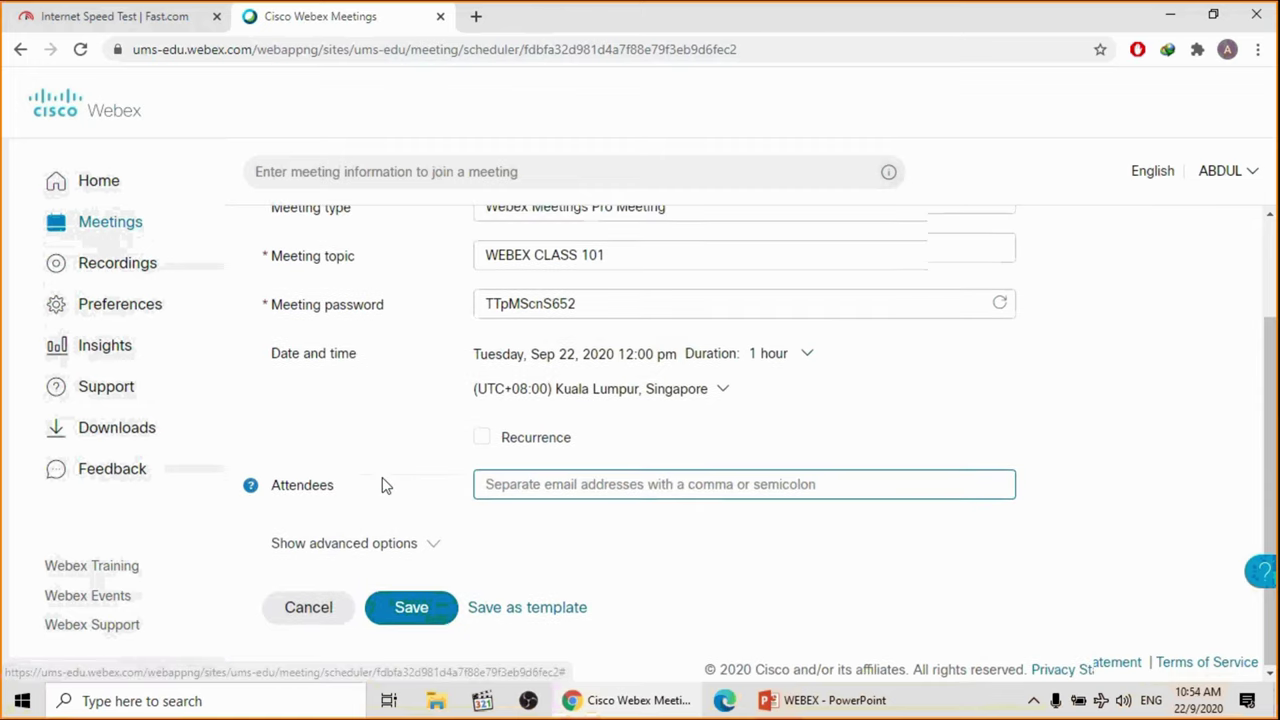
# Leave the edit form without saving, visit the home page and view the list of upcoming meetings.
pyautogui.click(127, 233)
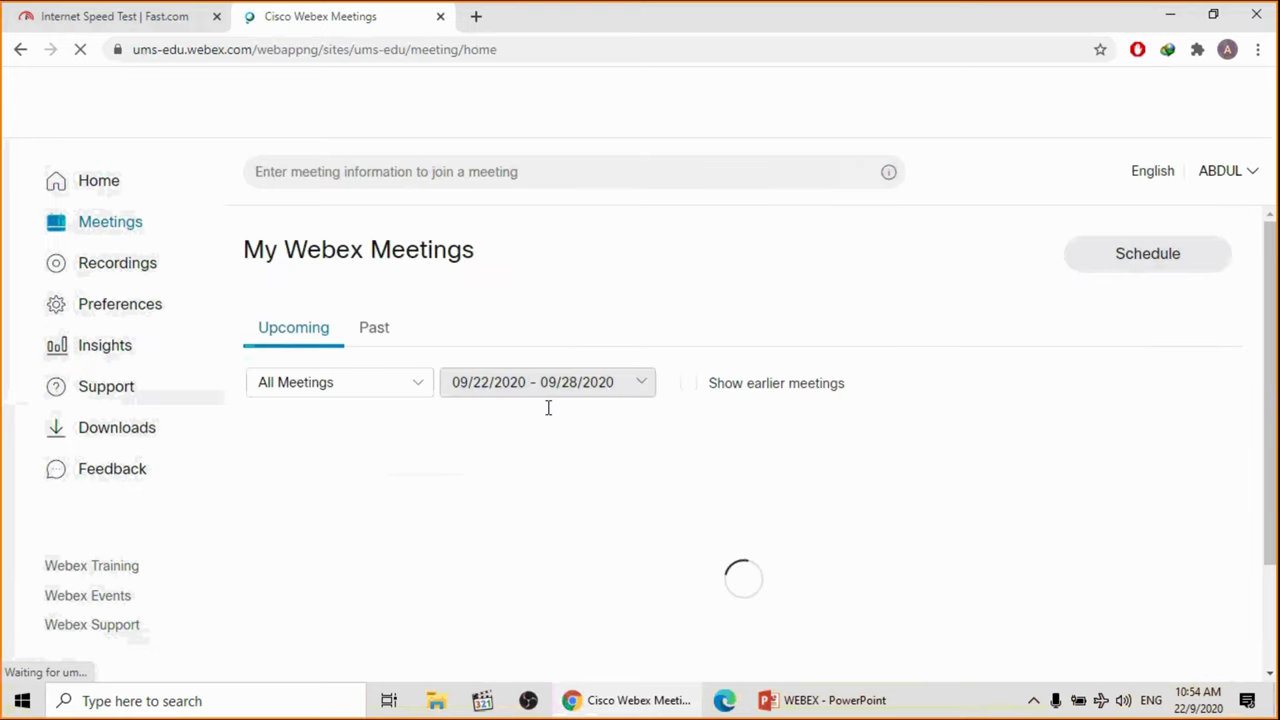
pyautogui.click(95, 197)
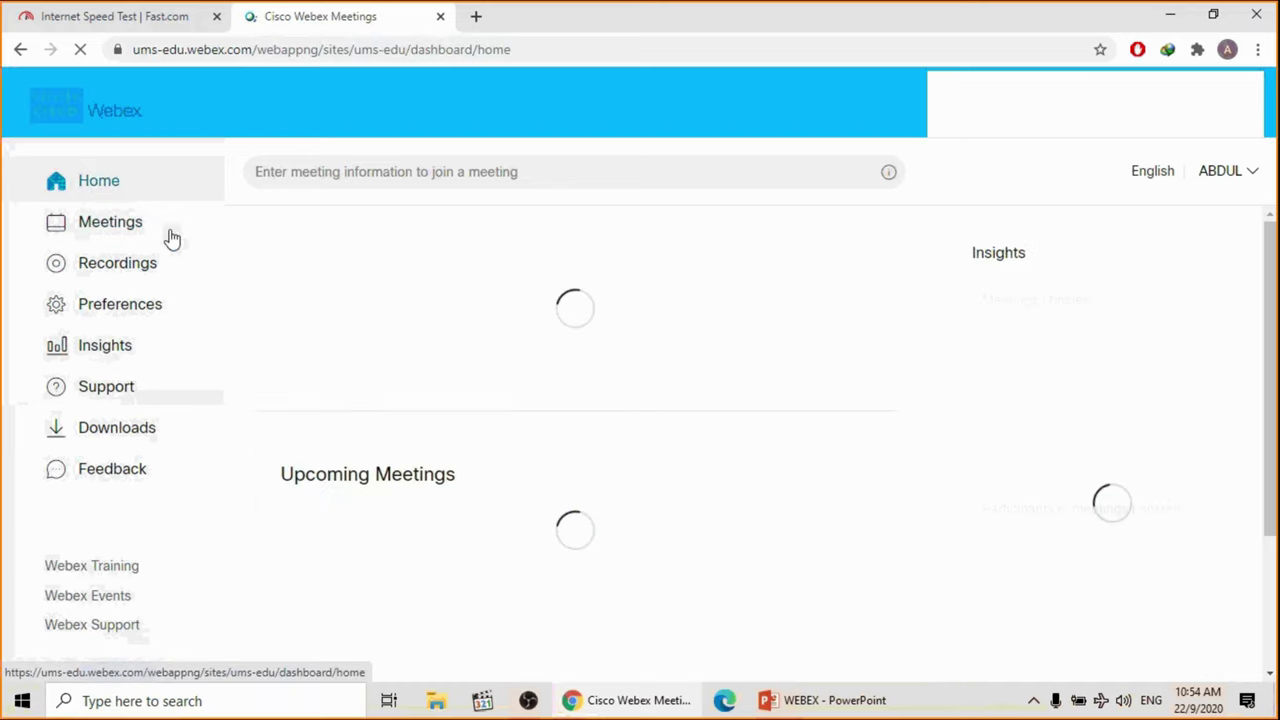
pyautogui.click(84, 226)
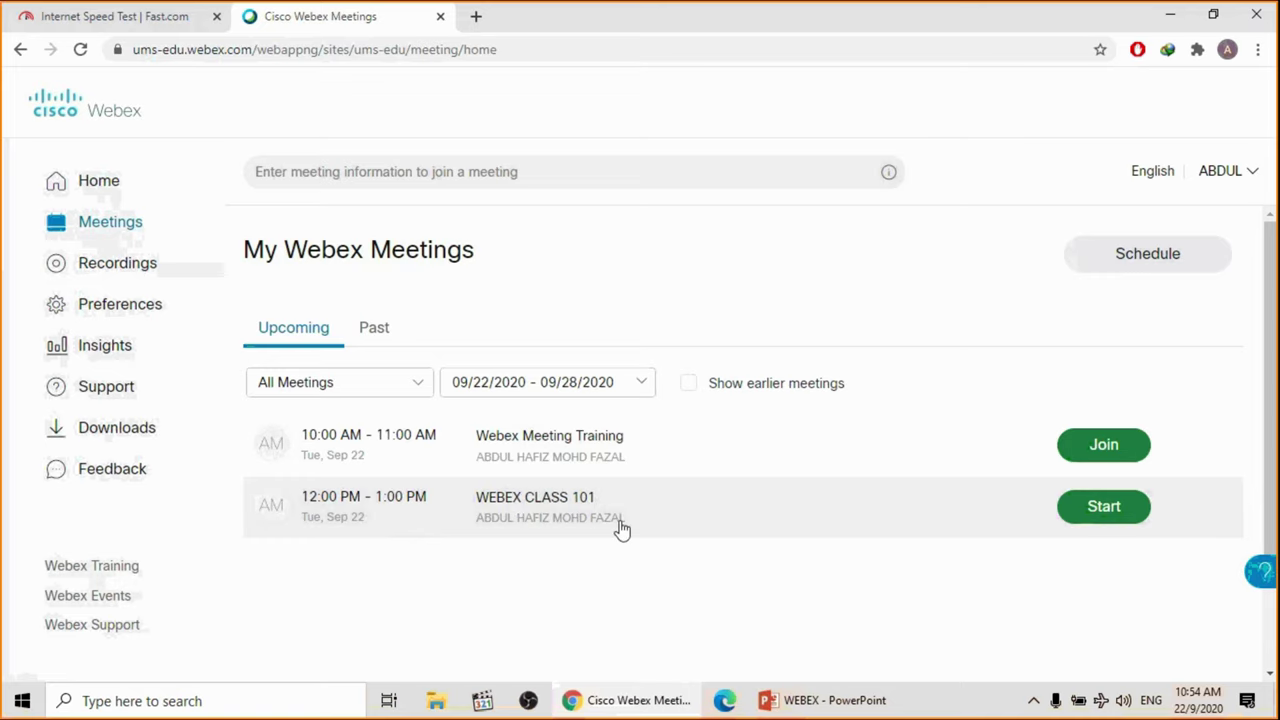
pyautogui.scroll(-1, 886, 465)
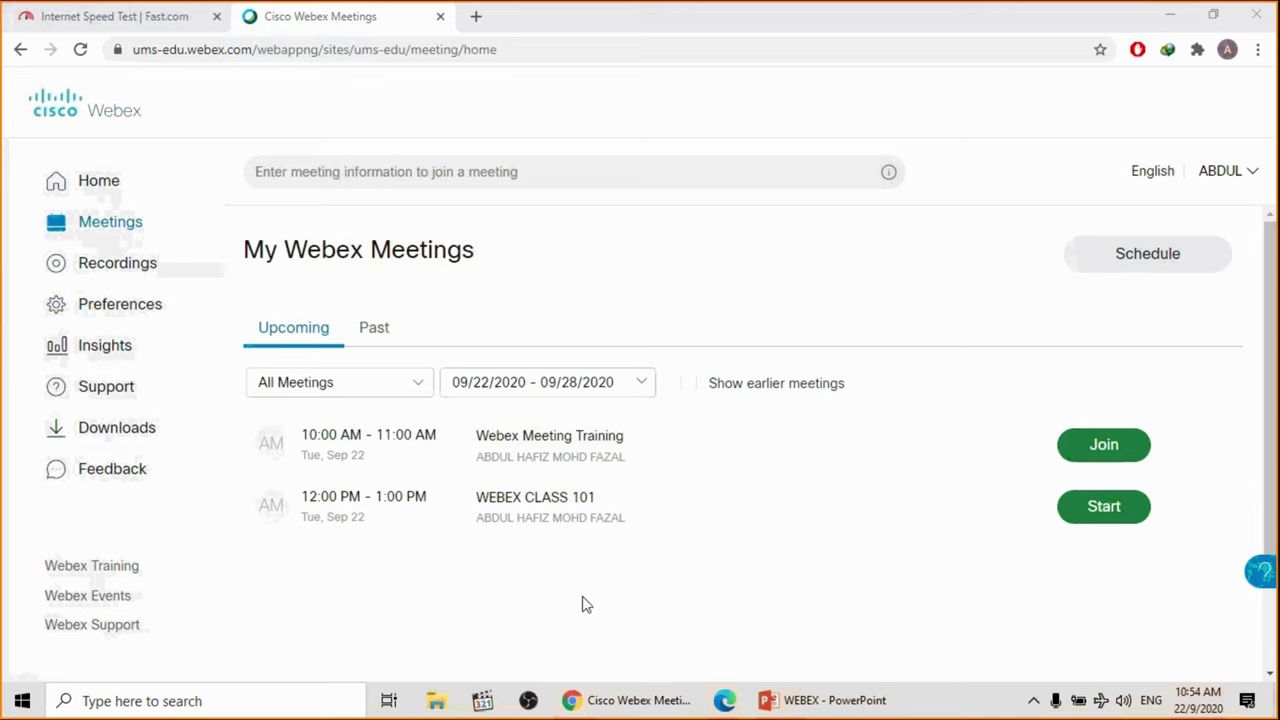
# Look through the list of past meetings and open the recordings page.
pyautogui.click(377, 341)
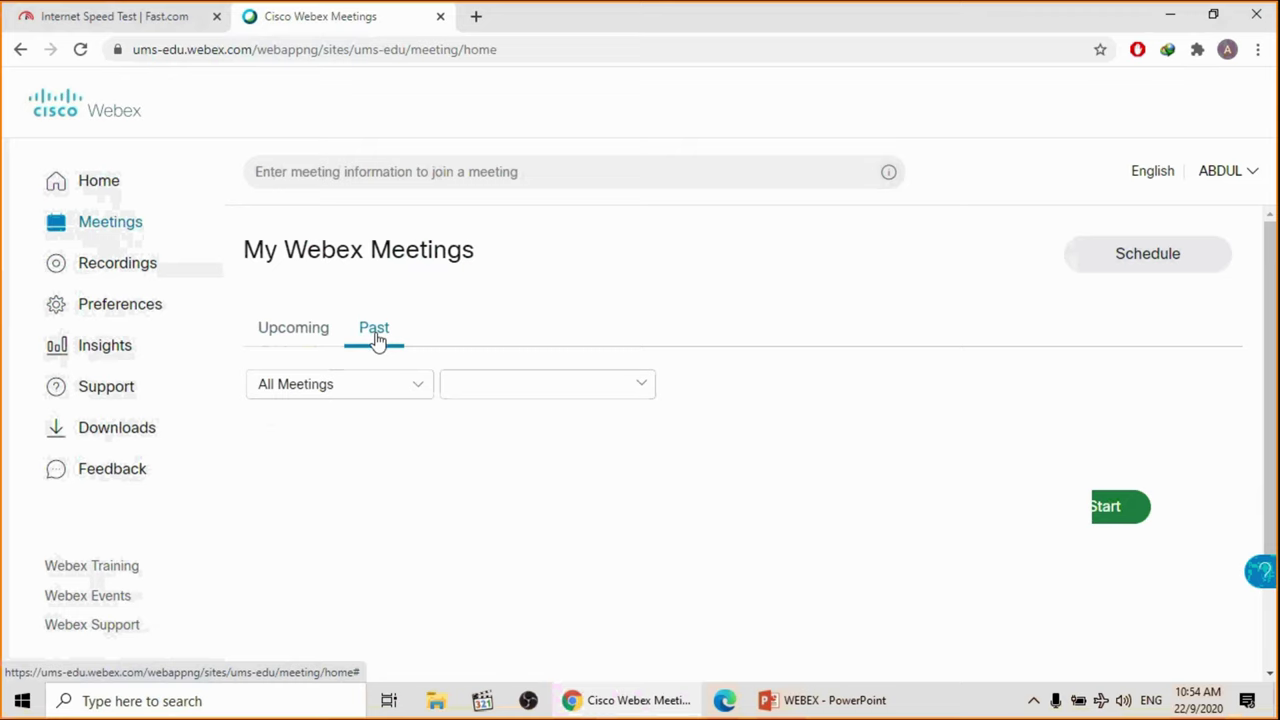
pyautogui.scroll(-2, 655, 500)
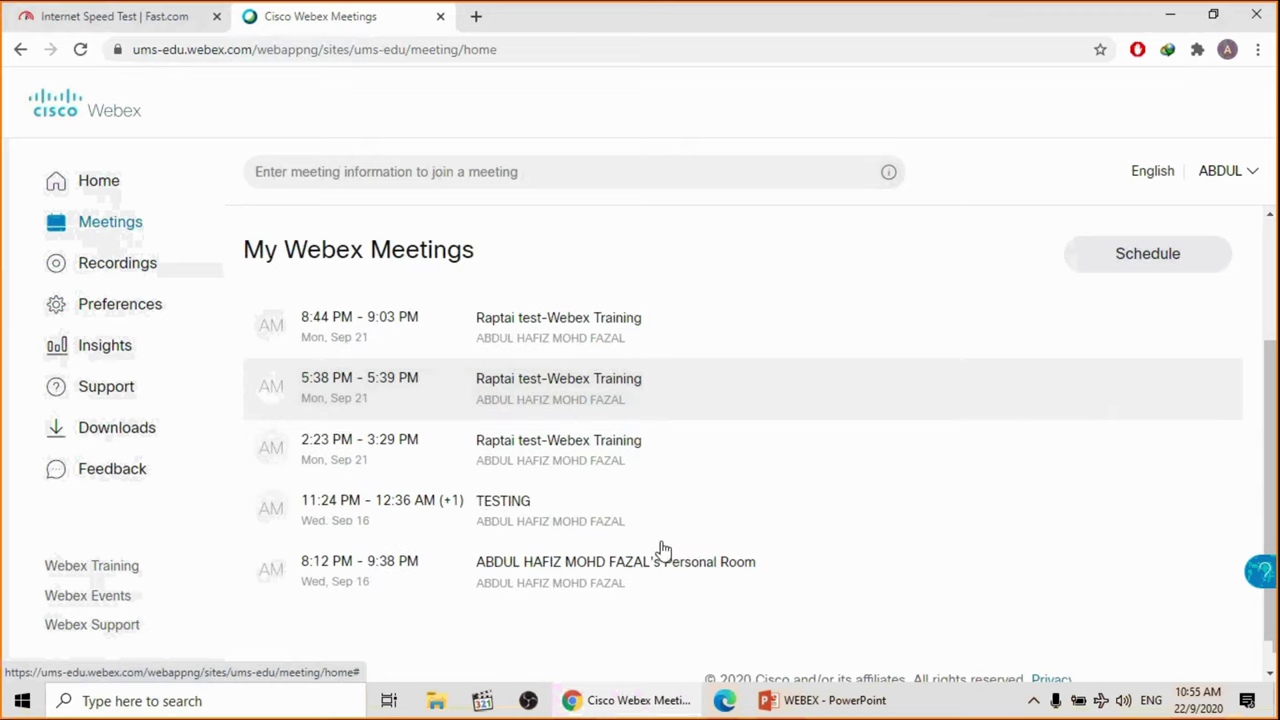
pyautogui.scroll(-1, 660, 548)
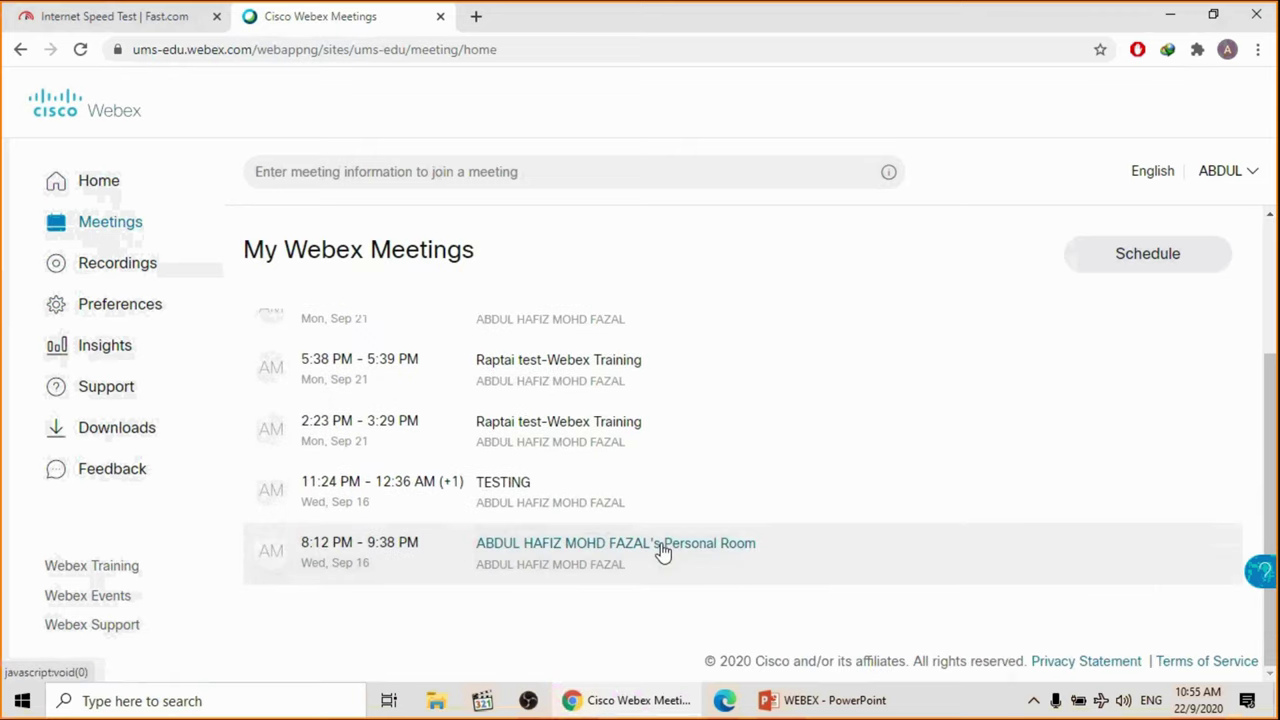
pyautogui.scroll(2, 685, 459)
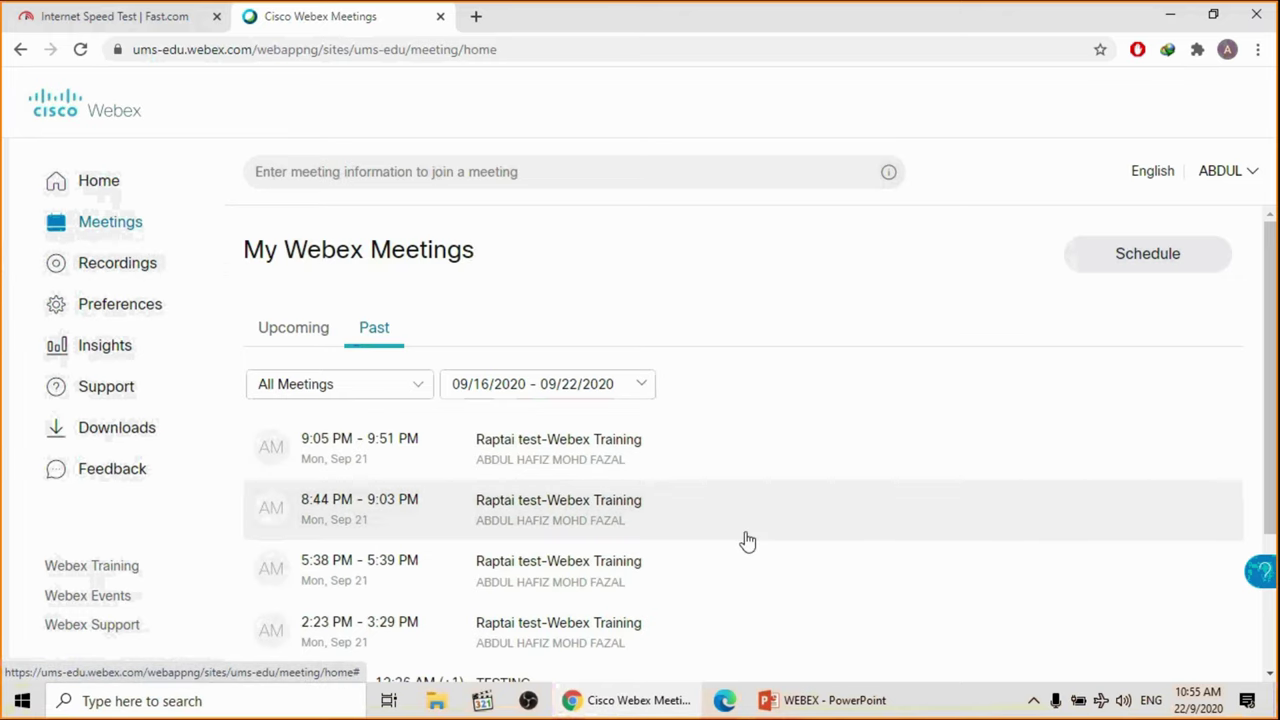
pyautogui.moveTo(840, 703)
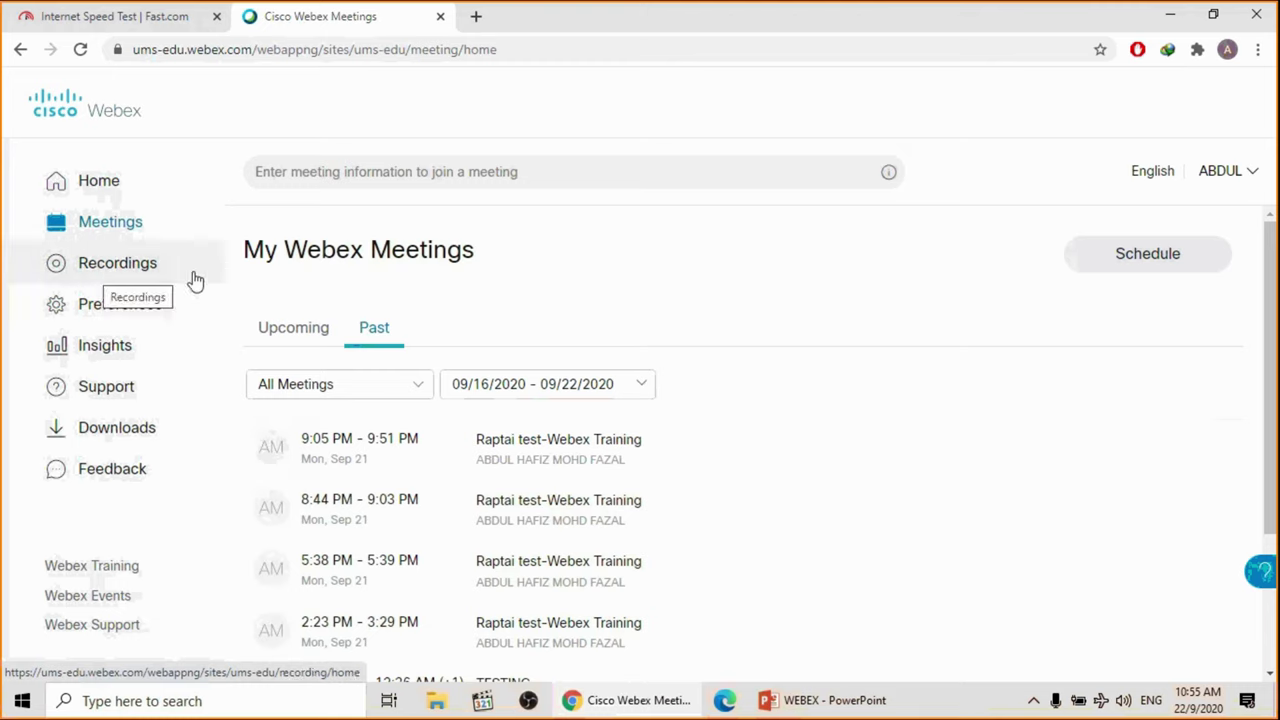
pyautogui.click(140, 274)
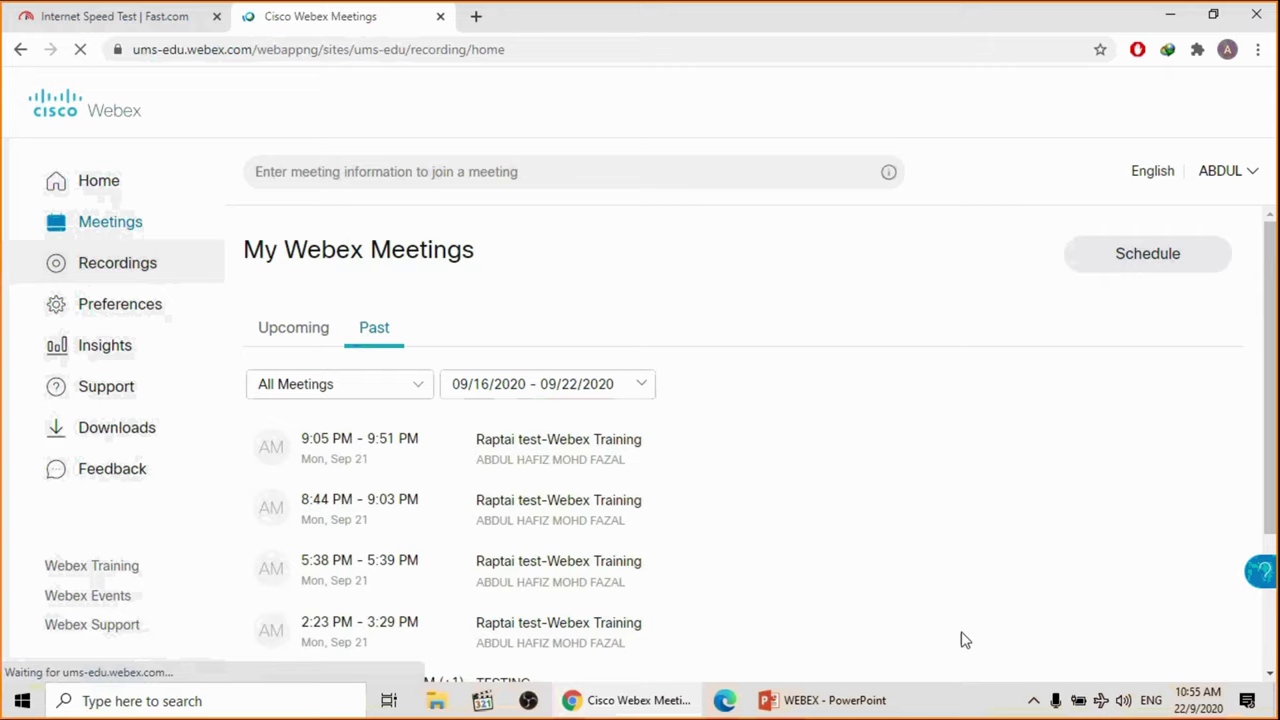
# Switch to the WEBEX presentation in PowerPoint and go back to the slides on recording a meeting, sections 9.0 to 9.3.
pyautogui.click(845, 705)
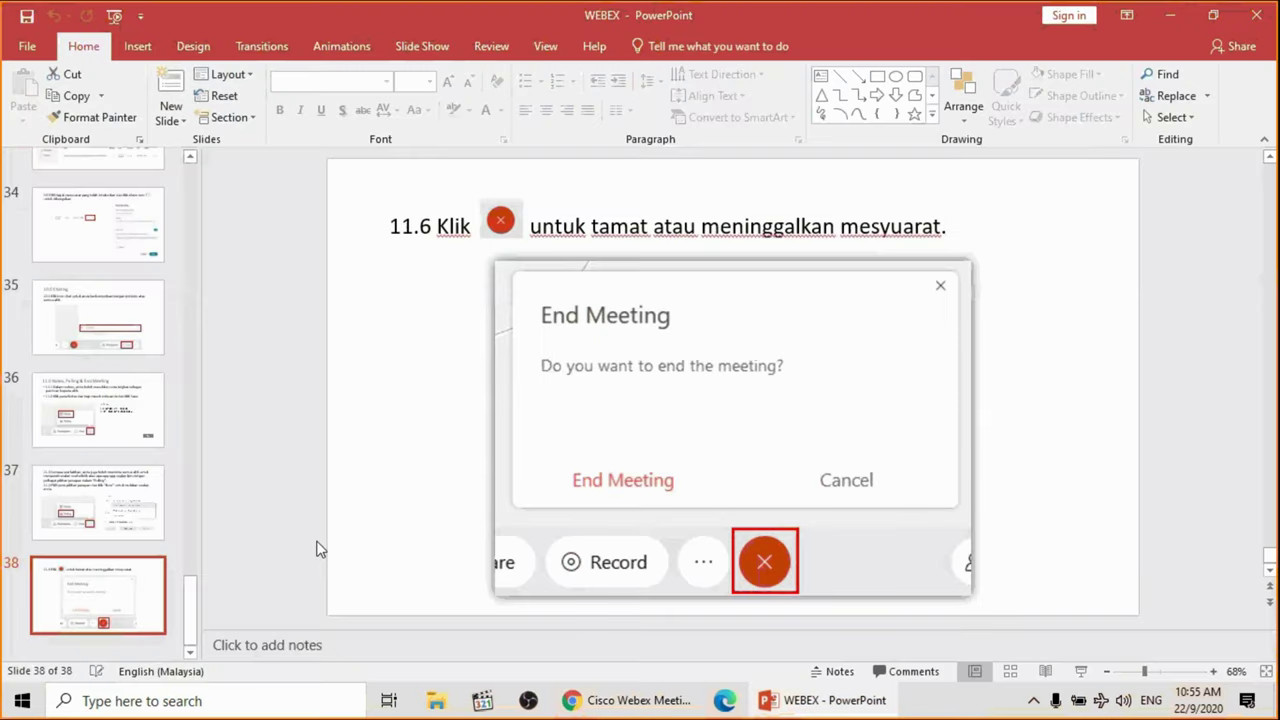
pyautogui.scroll(1, 318, 549)
pyautogui.click(107, 415)
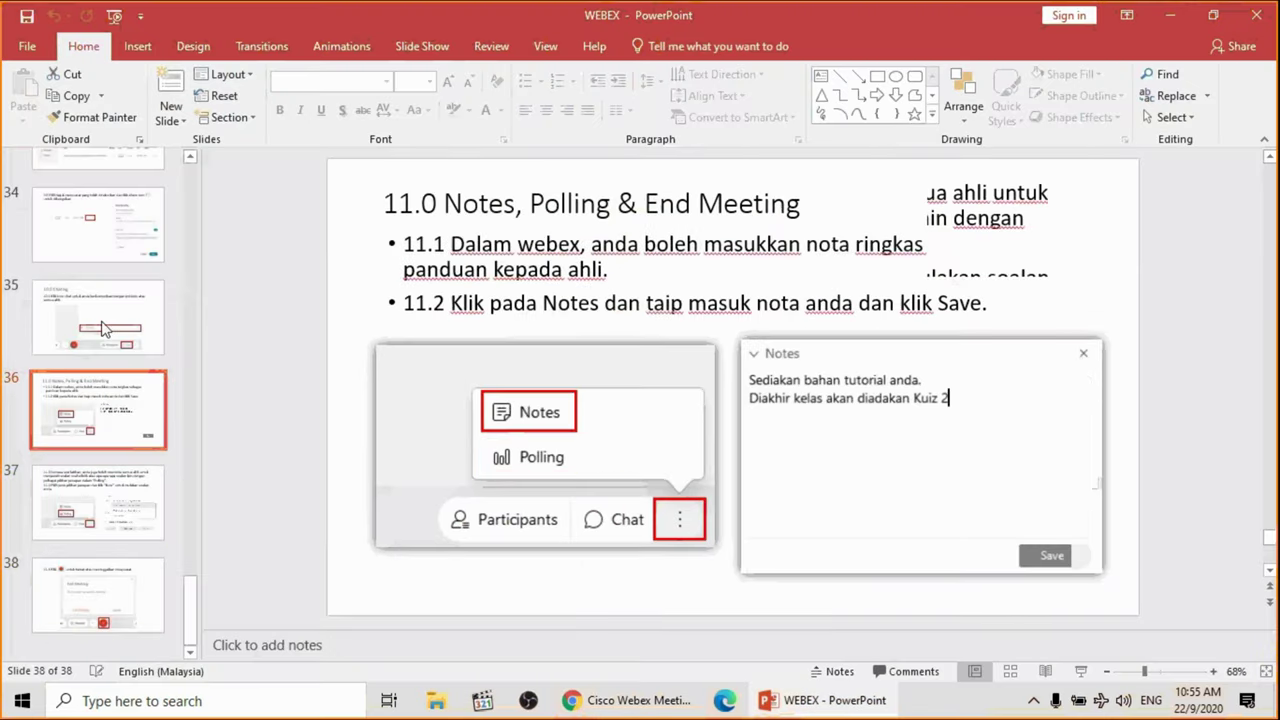
pyautogui.click(103, 329)
pyautogui.click(103, 262)
pyautogui.scroll(3, 105, 300)
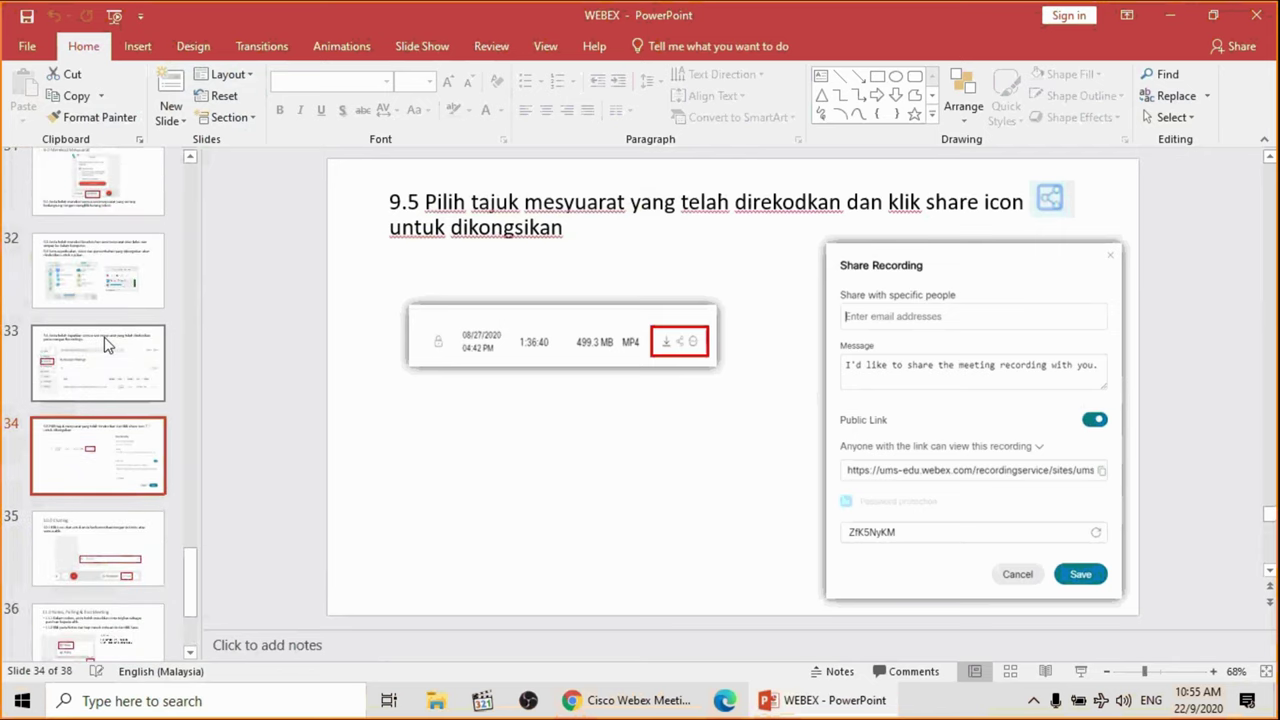
pyautogui.scroll(2, 107, 343)
pyautogui.click(112, 318)
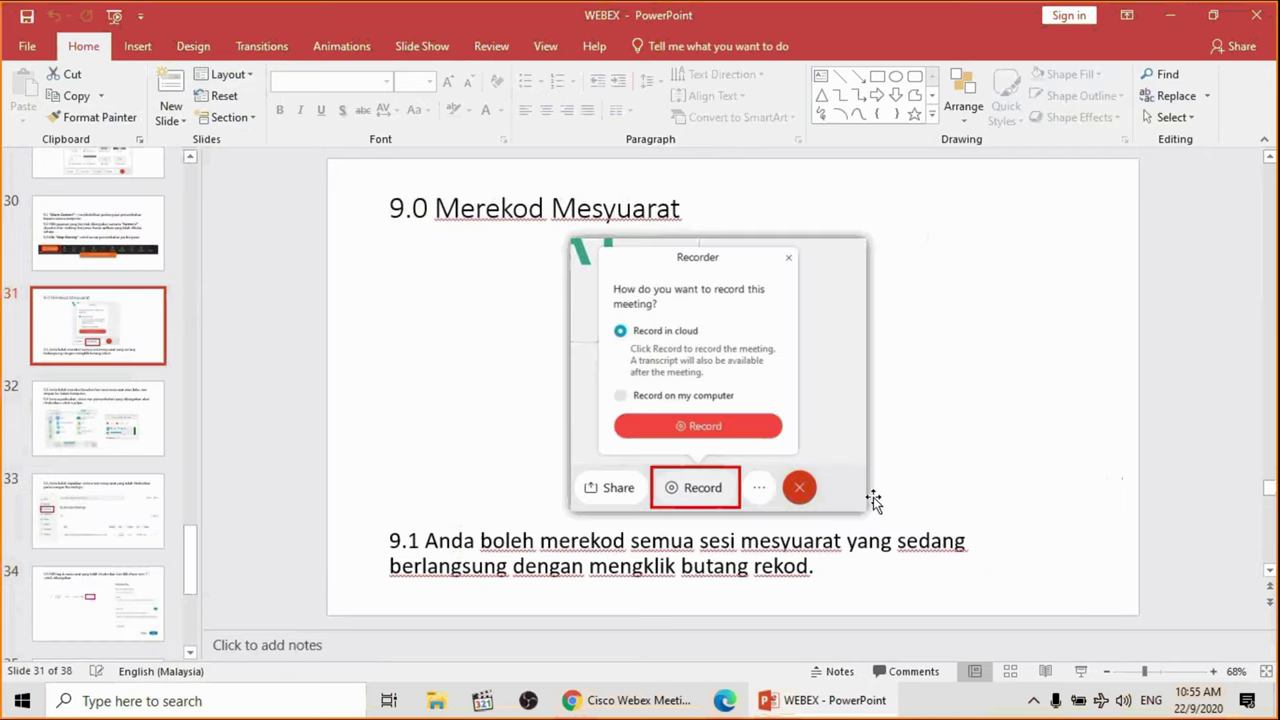
pyautogui.click(47, 415)
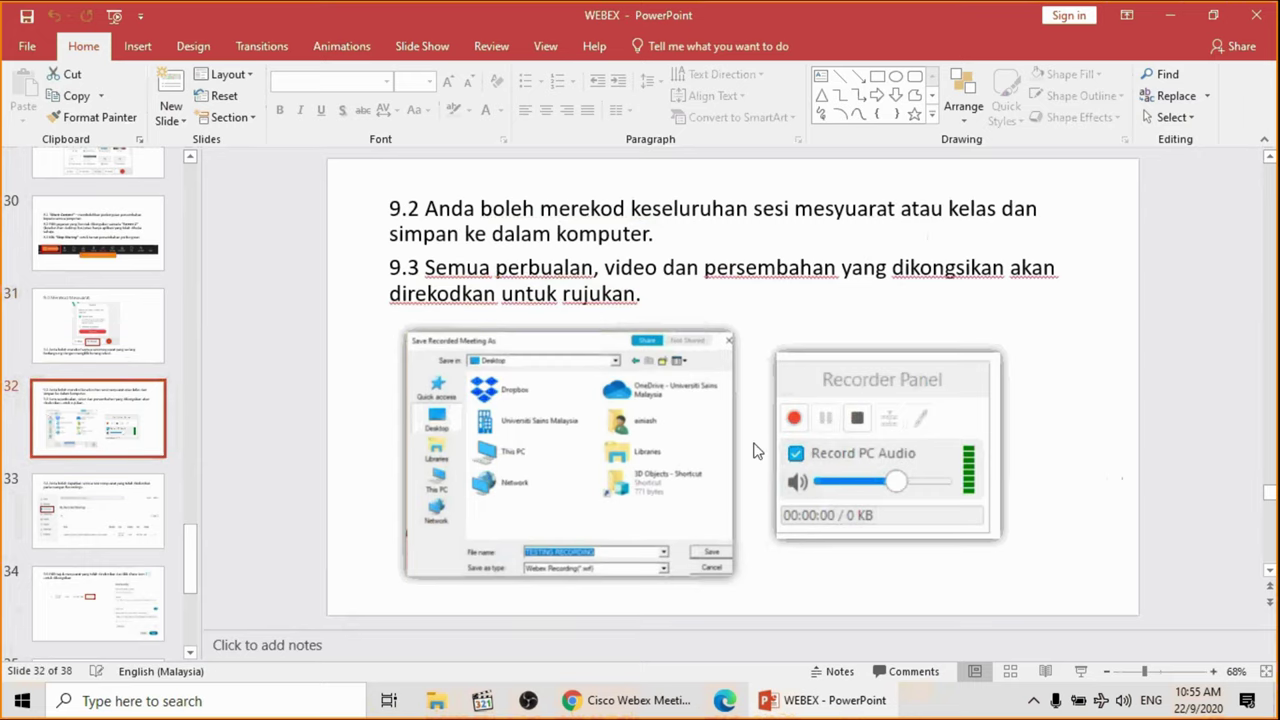
# Switch back to the Webex site in Chrome and examine the list of recorded meetings.
pyautogui.click(648, 705)
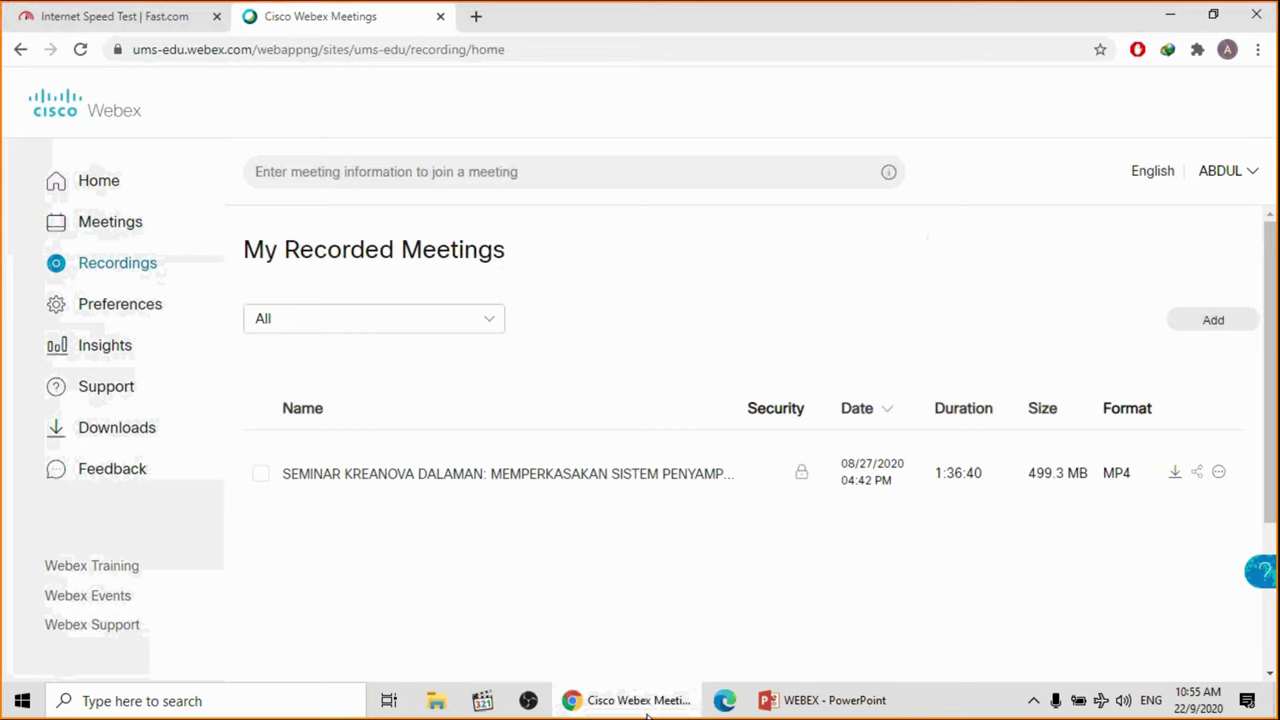
pyautogui.click(648, 714)
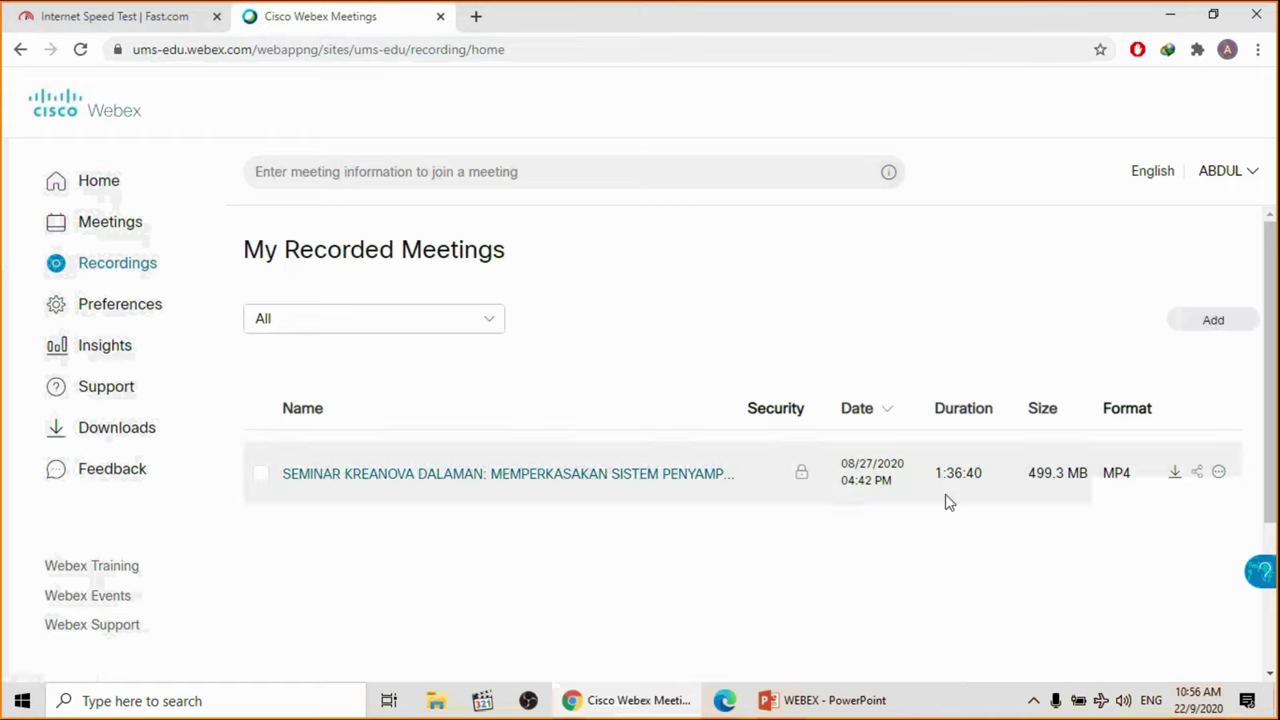
pyautogui.scroll(-1, 949, 503)
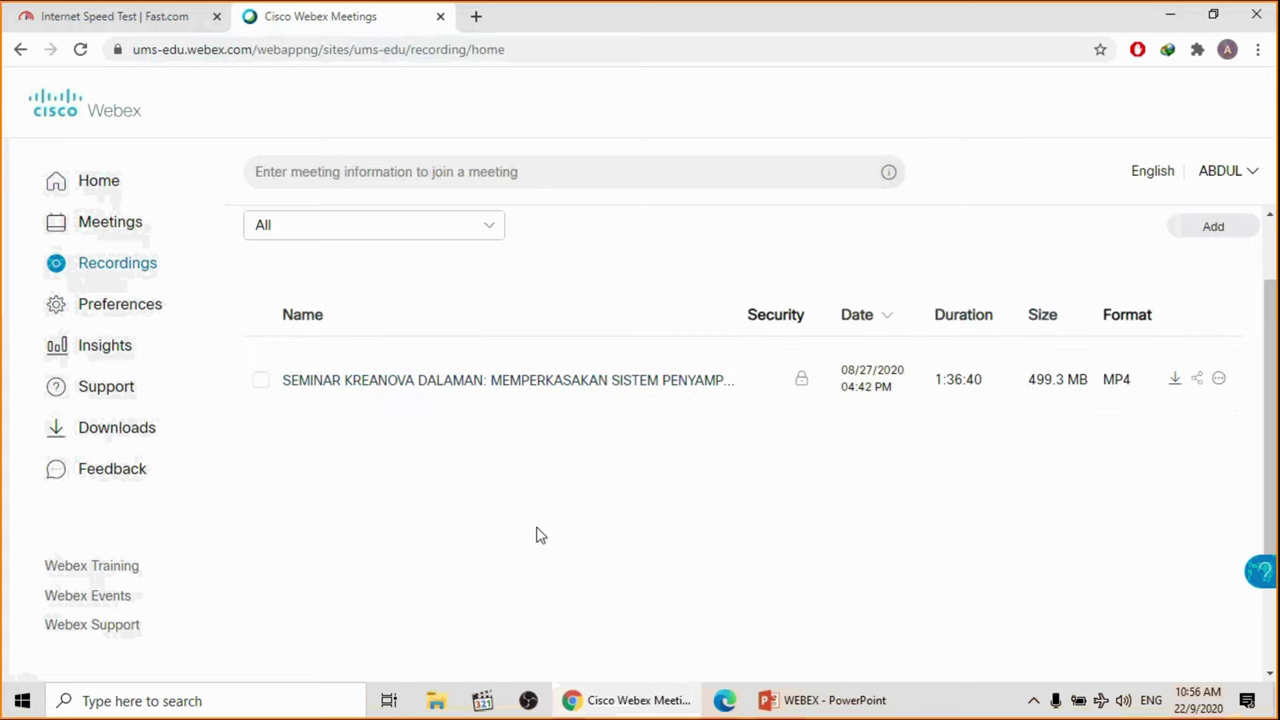
pyautogui.scroll(1, 536, 535)
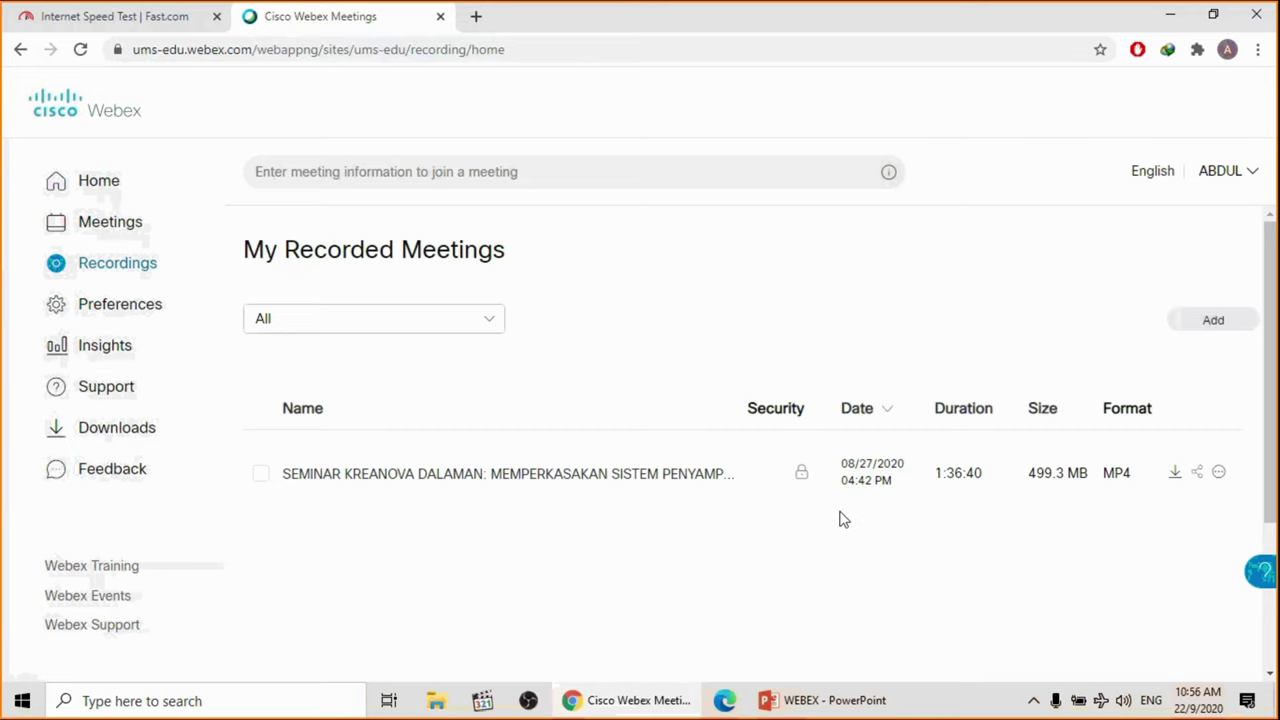
pyautogui.scroll(-1, 1172, 417)
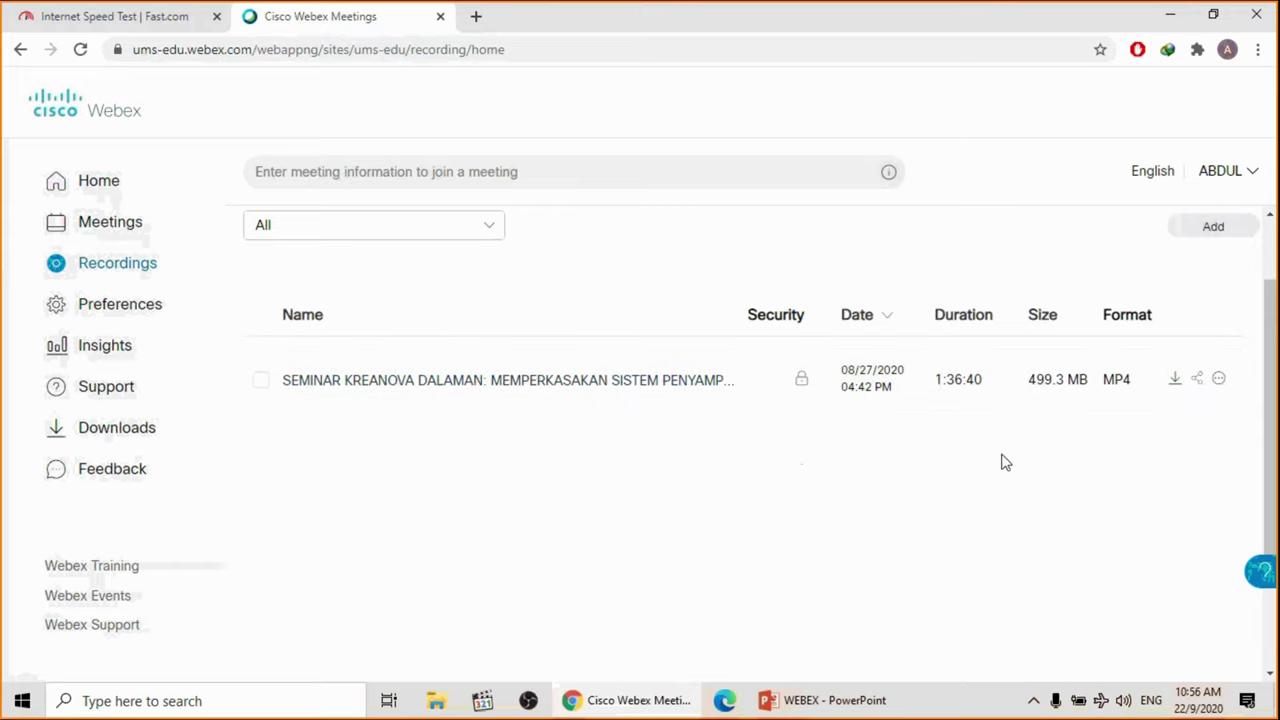
# Open the sharing settings of the SEMINAR KREANOVA DALAMAN recording and save them with the public link enabled.
pyautogui.click(1222, 382)
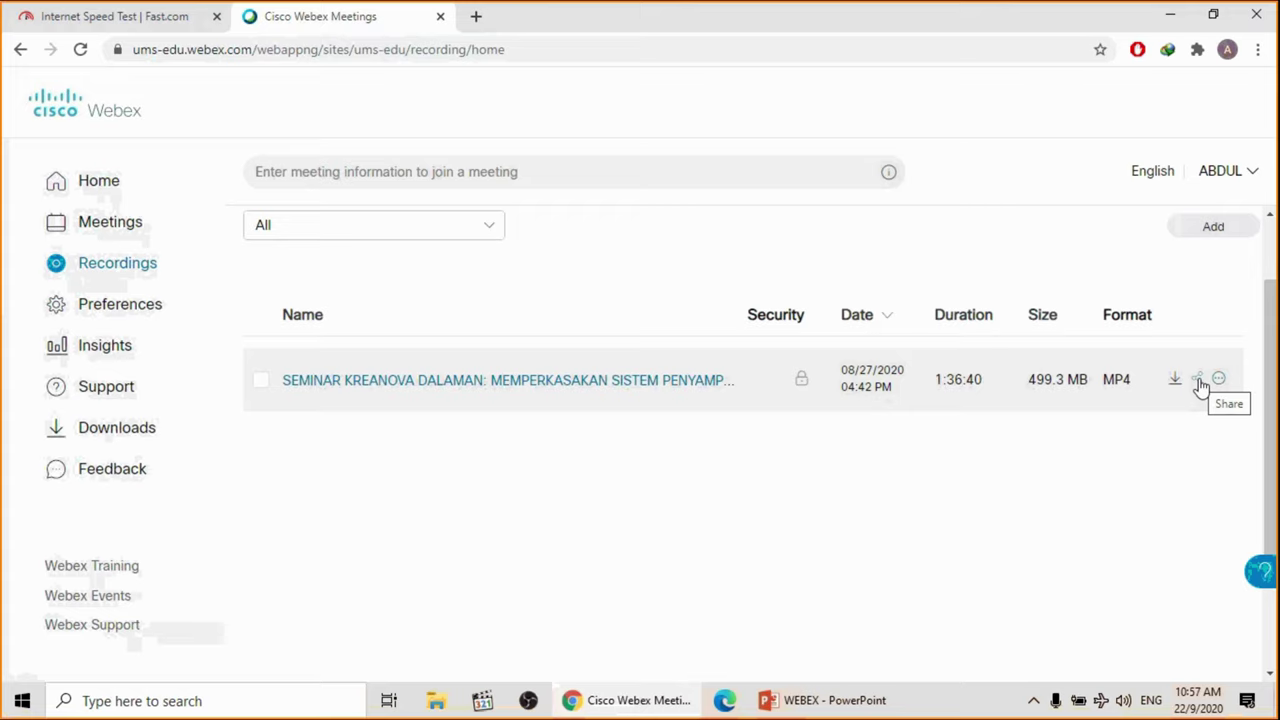
pyautogui.click(1202, 382)
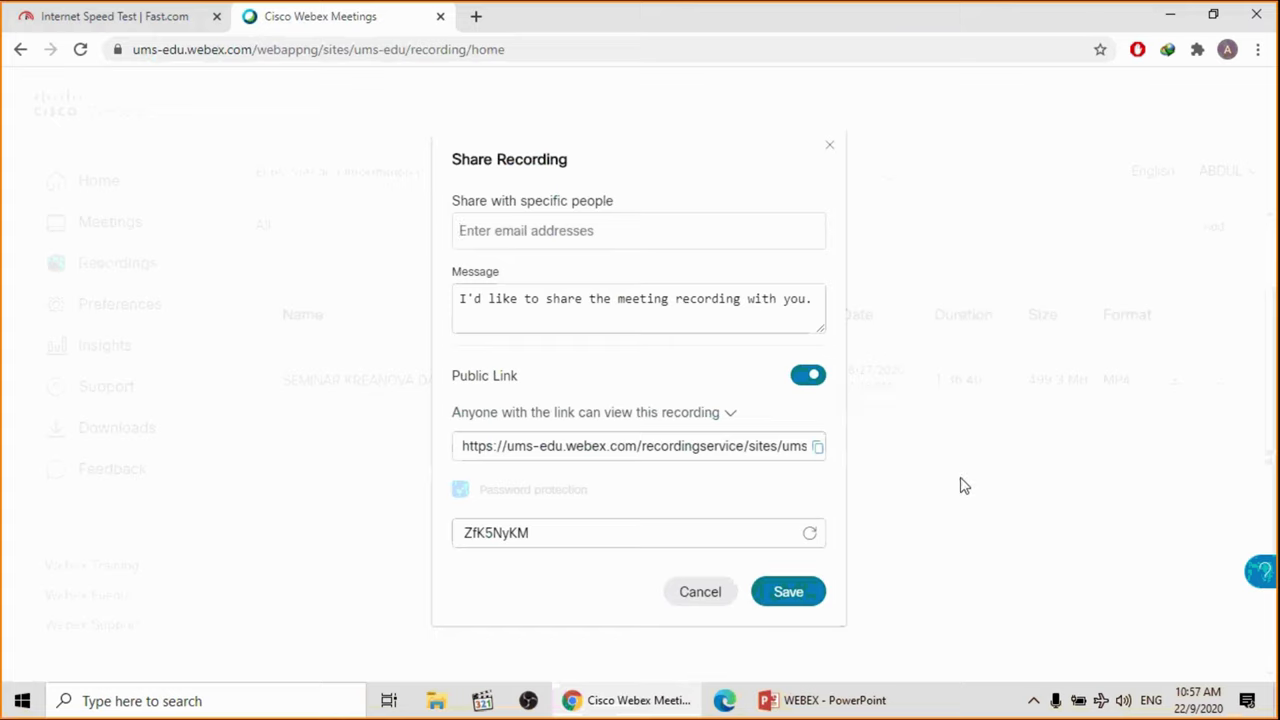
pyautogui.click(812, 588)
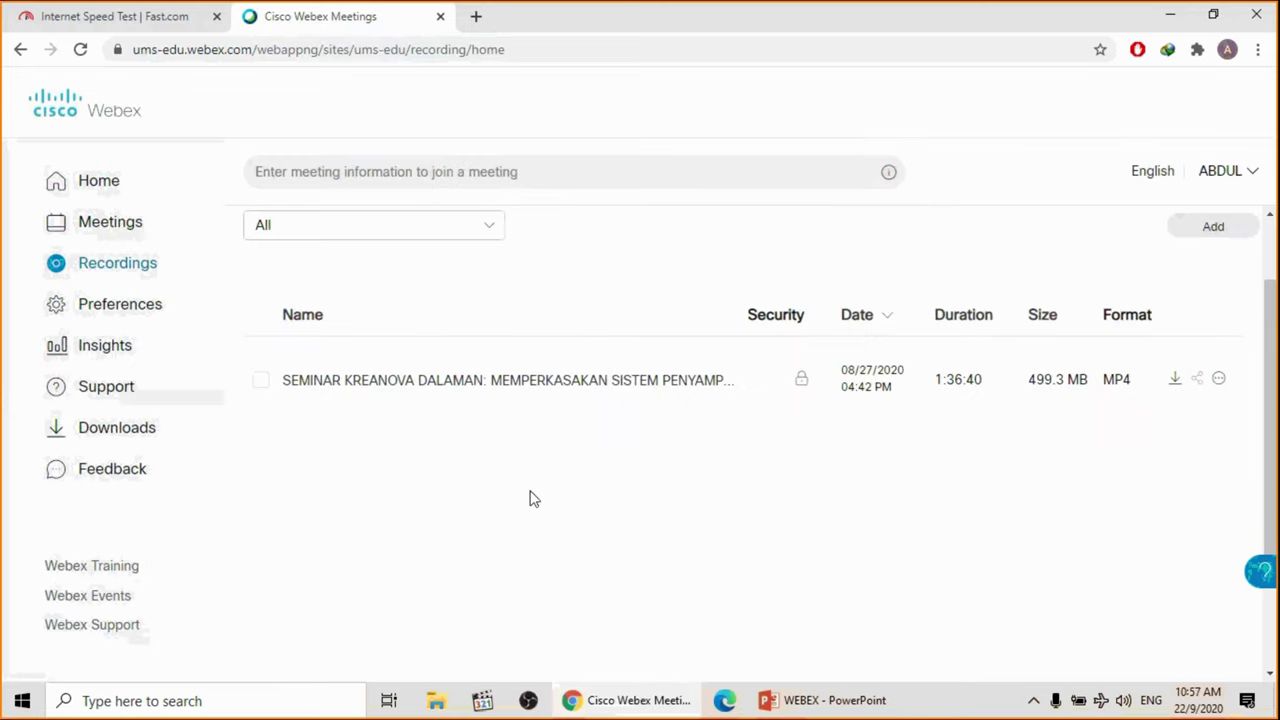
# Open the SEMINAR KREANOVA DALAMAN recording on its playback page.
pyautogui.scroll(1, 533, 498)
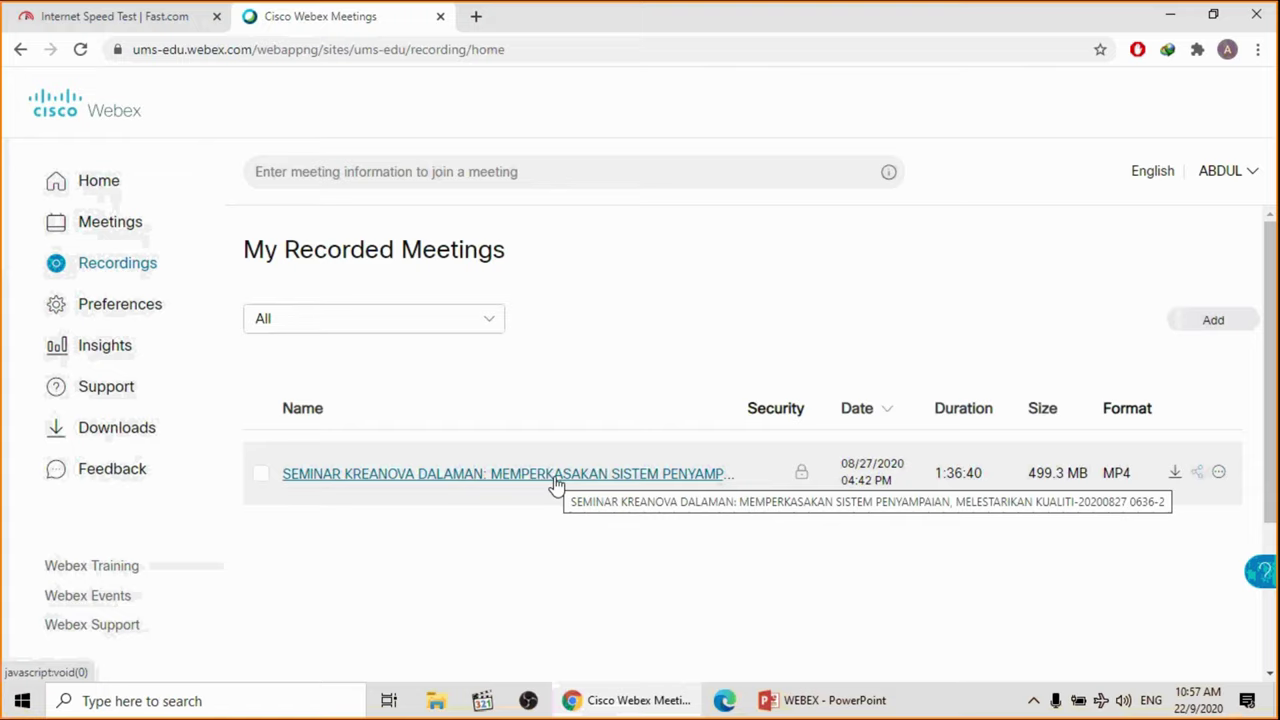
pyautogui.click(556, 476)
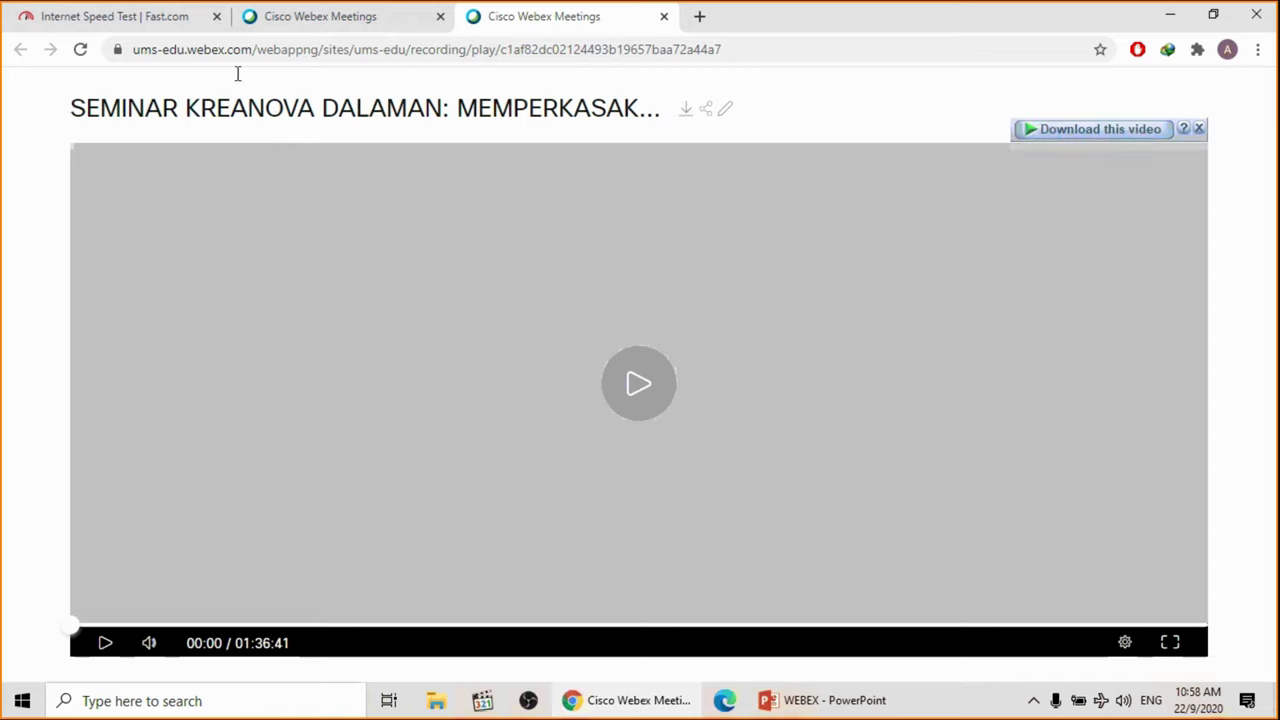
# Check the internet speed test page and the recording playback page, and return to the list of recorded meetings.
pyautogui.click(172, 18)
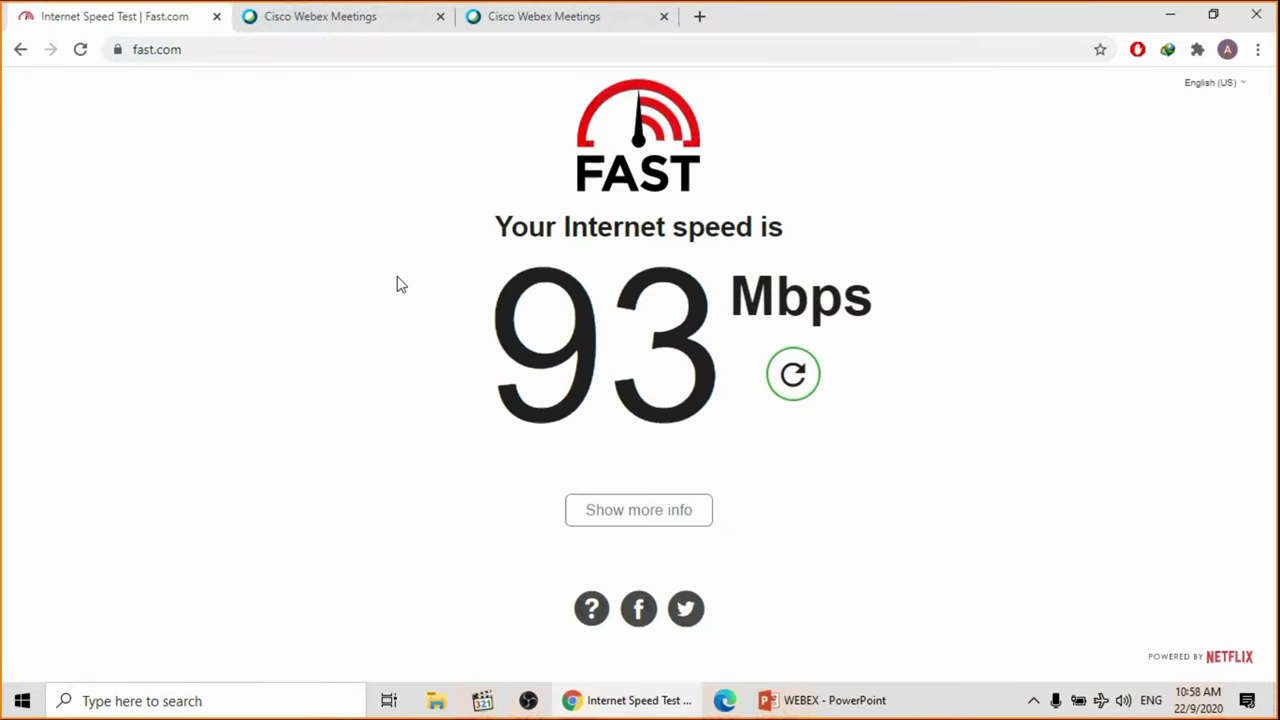
pyautogui.click(503, 28)
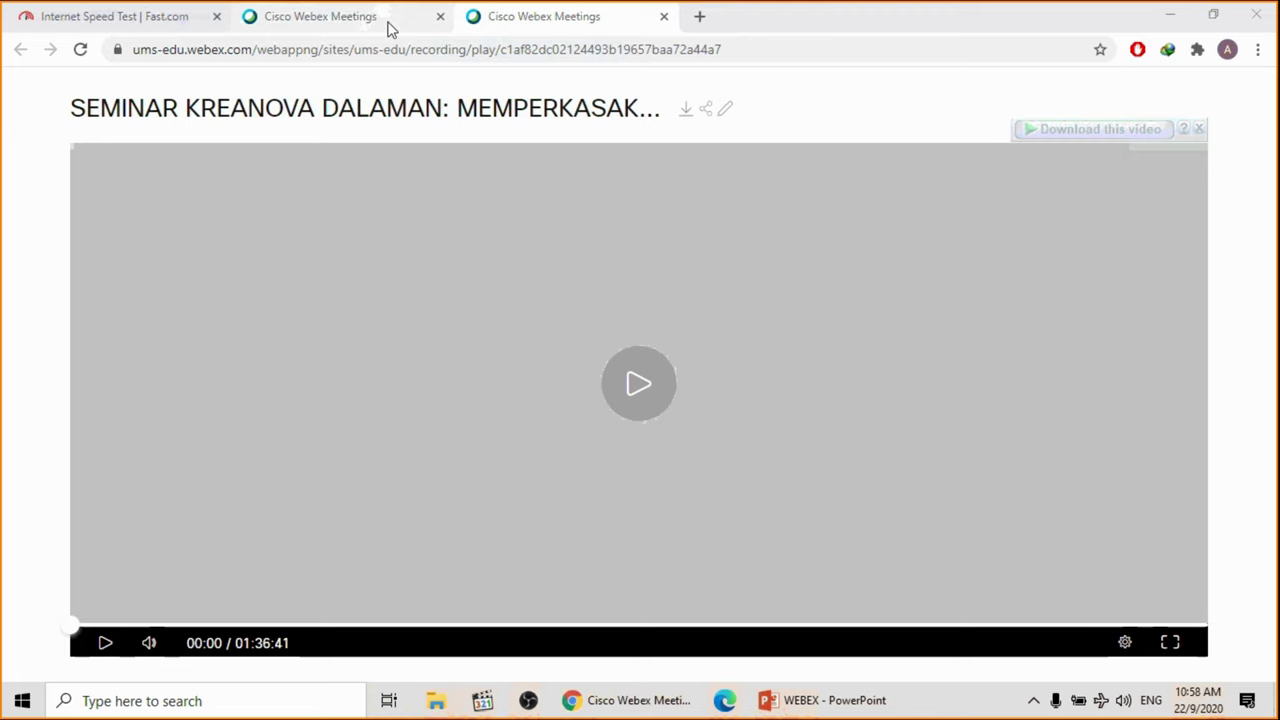
pyautogui.click(242, 15)
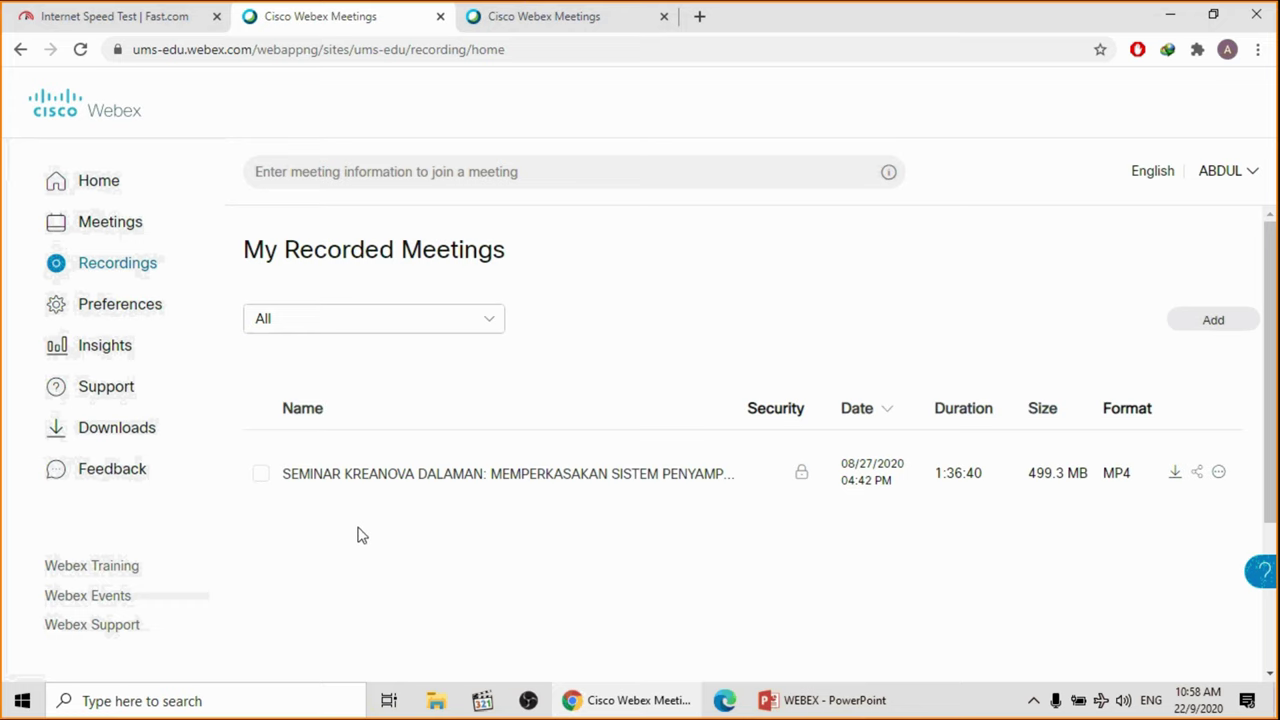
# Open the Webex site preferences and examine the General, My Personal Room and Audio and Video settings.
pyautogui.click(166, 318)
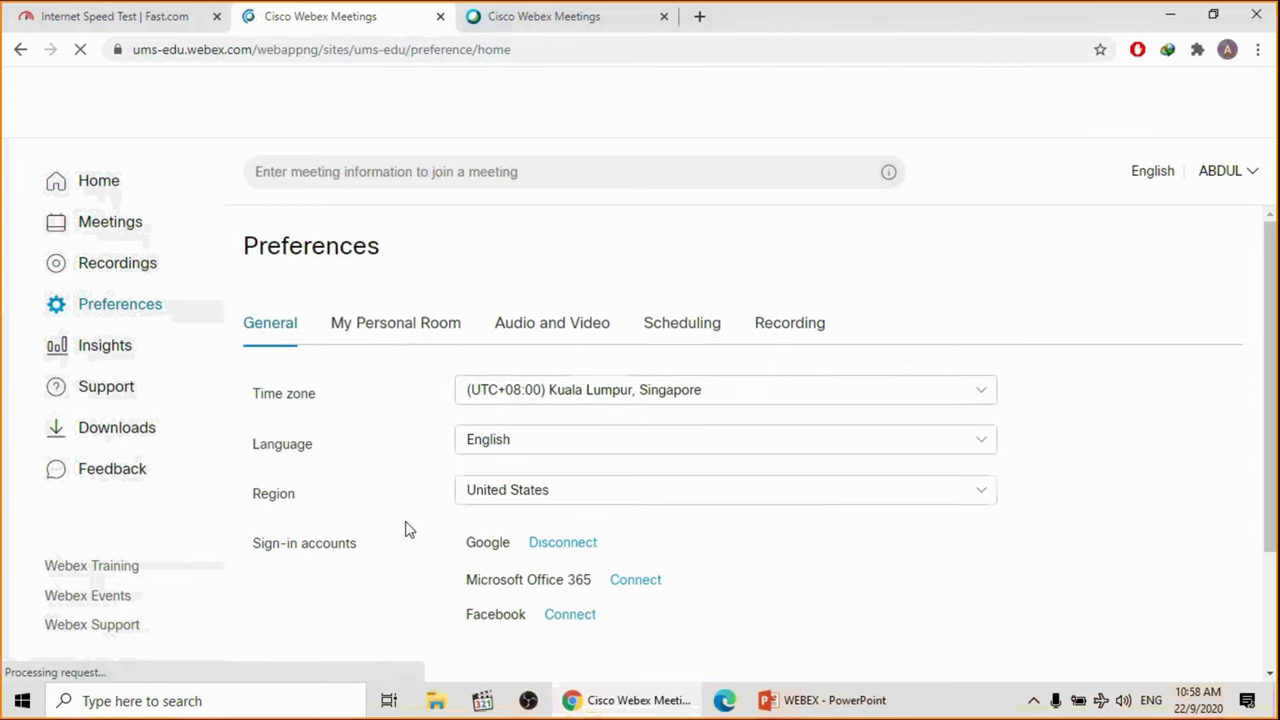
pyautogui.scroll(-3, 409, 529)
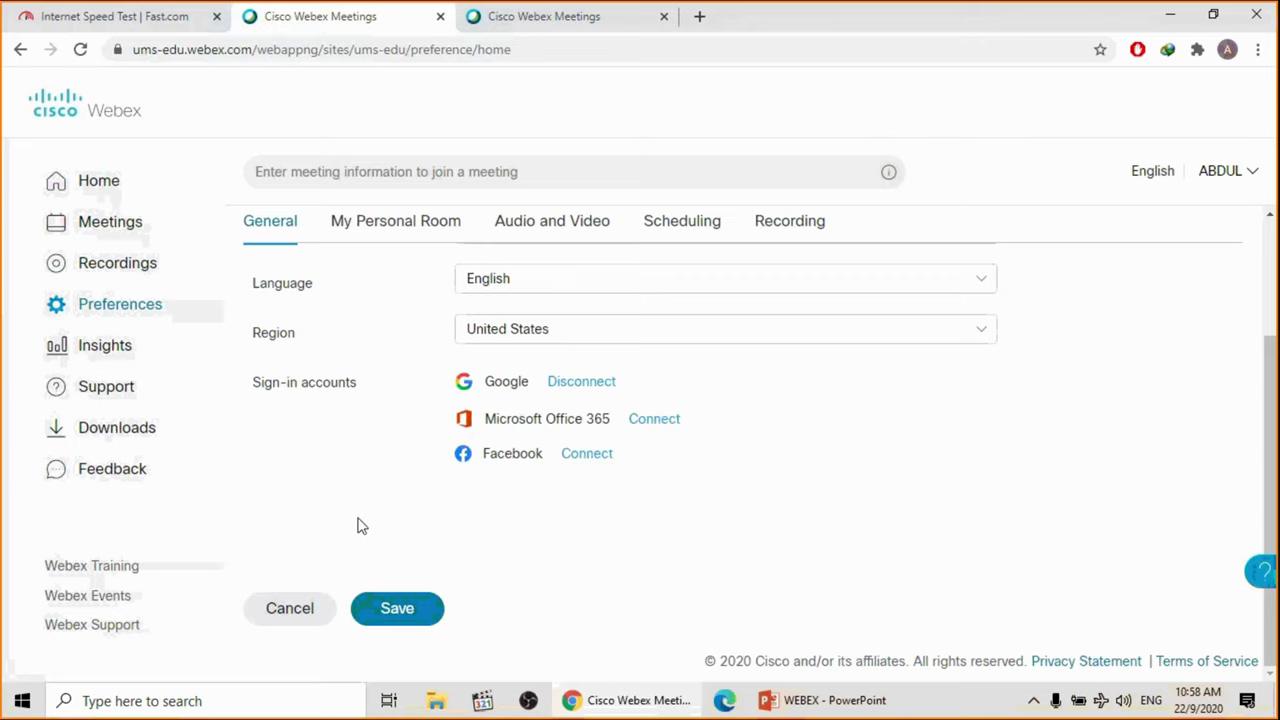
pyautogui.scroll(1, 345, 476)
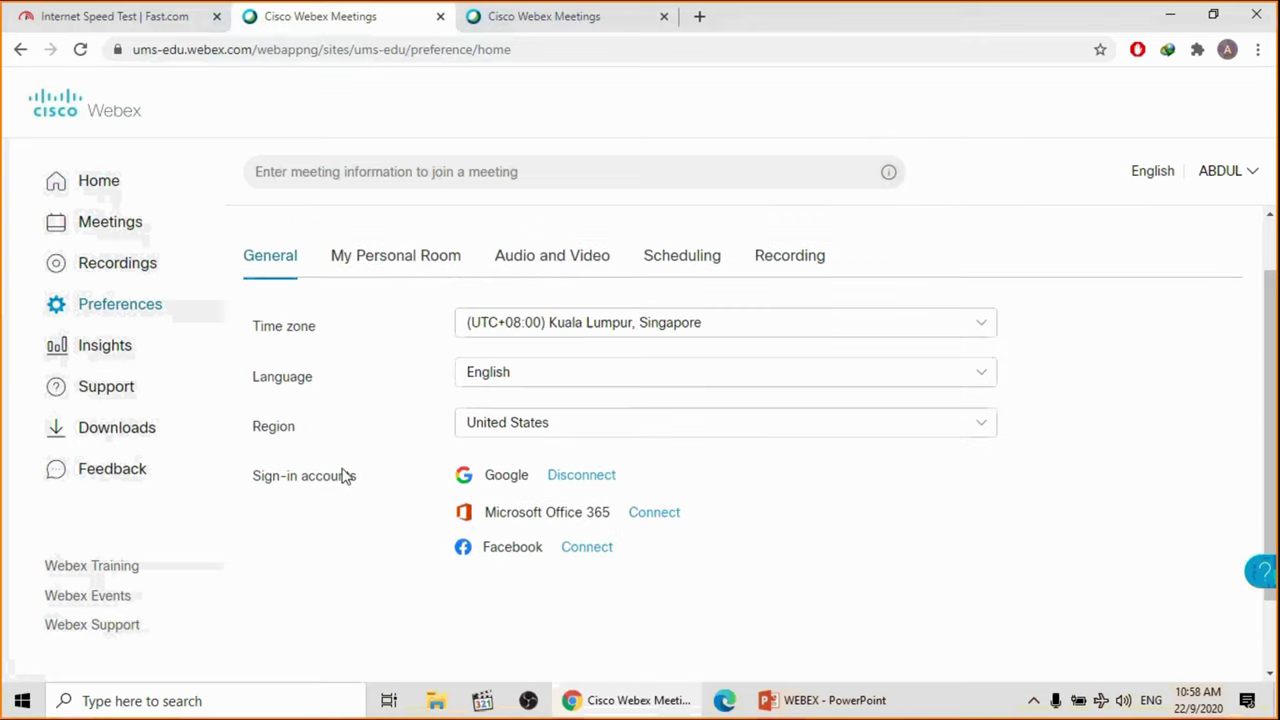
pyautogui.click(372, 262)
pyautogui.click(566, 228)
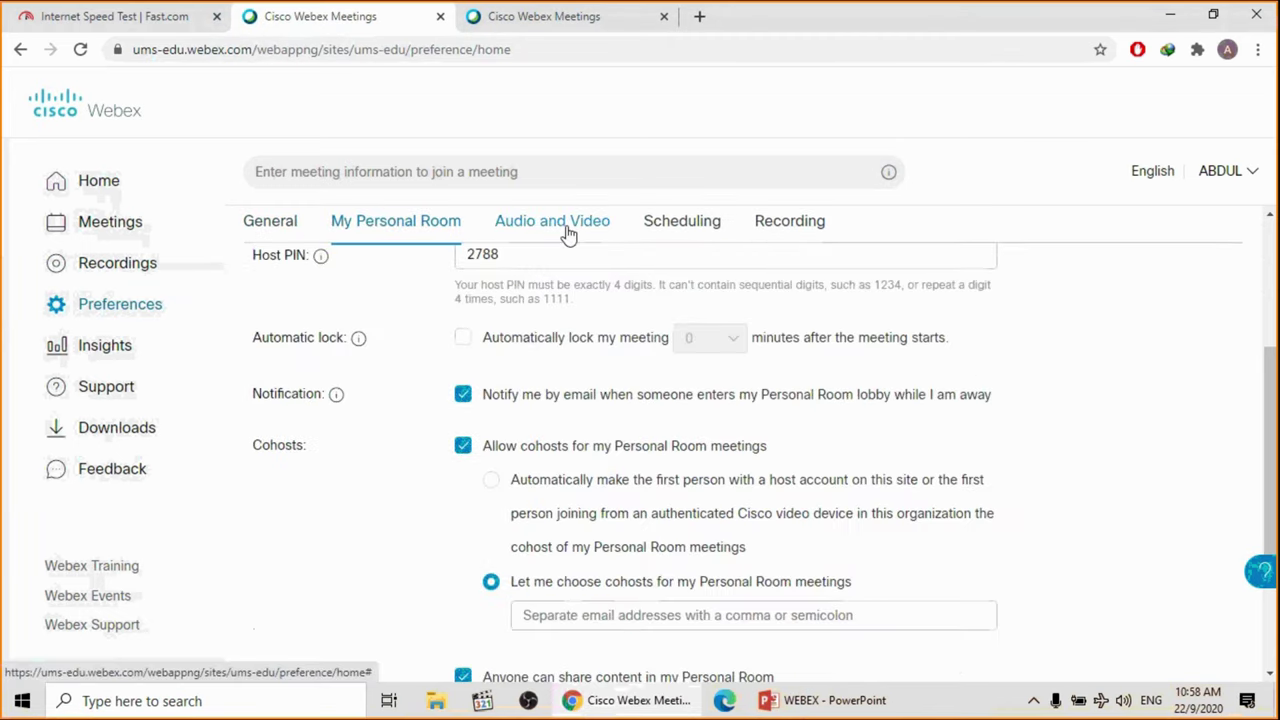
pyautogui.scroll(-4, 418, 497)
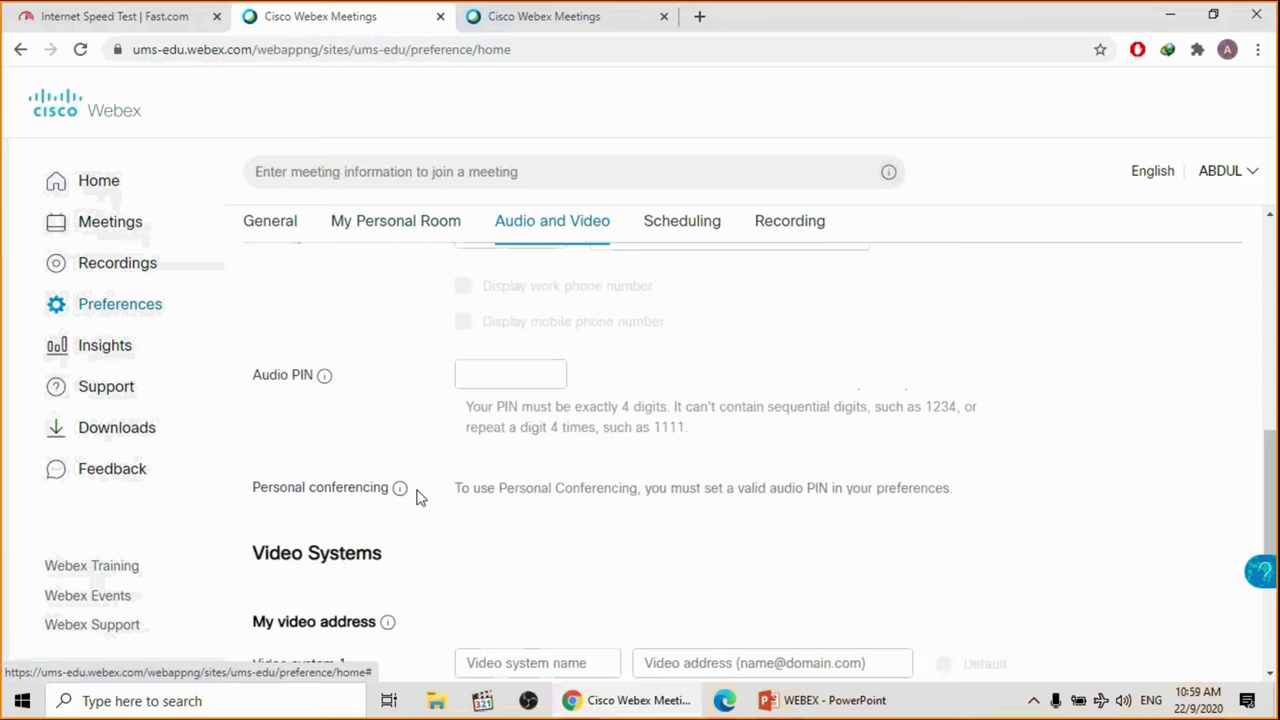
pyautogui.scroll(-2, 418, 497)
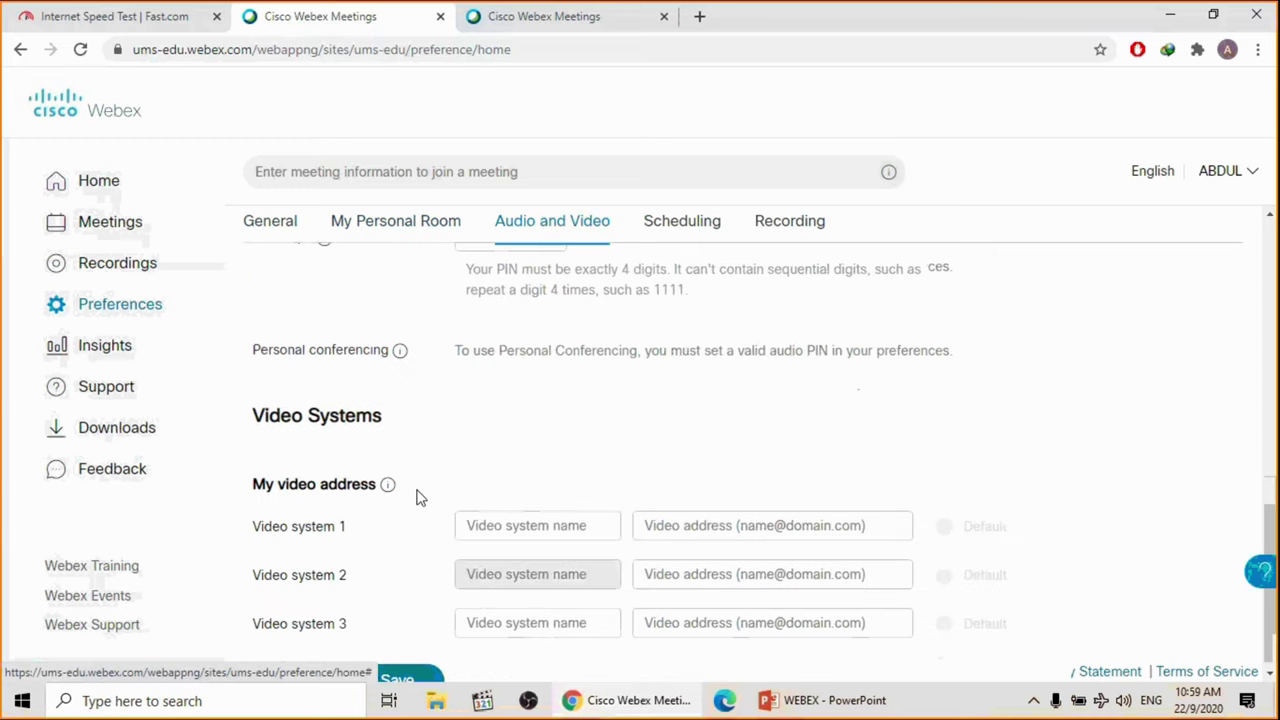
pyautogui.scroll(8, 418, 497)
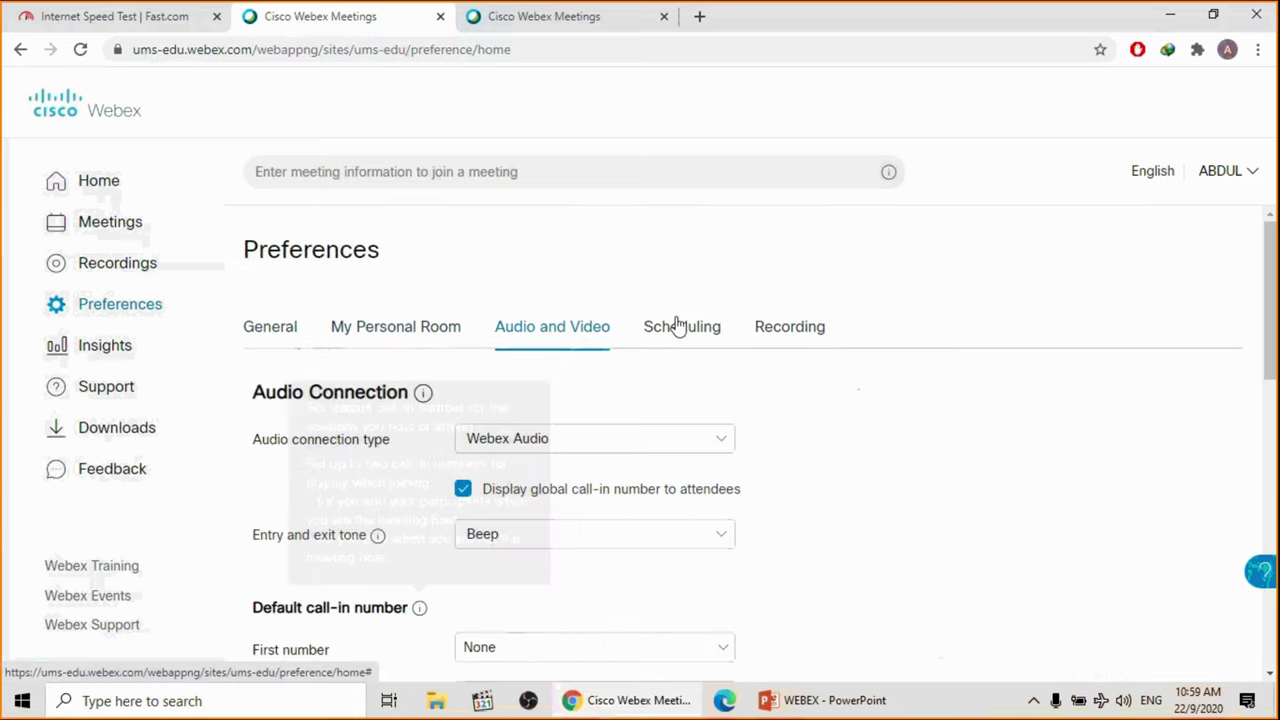
# Open the Insights page and examine the charts and statistics on hosted meetings and participants.
pyautogui.click(94, 353)
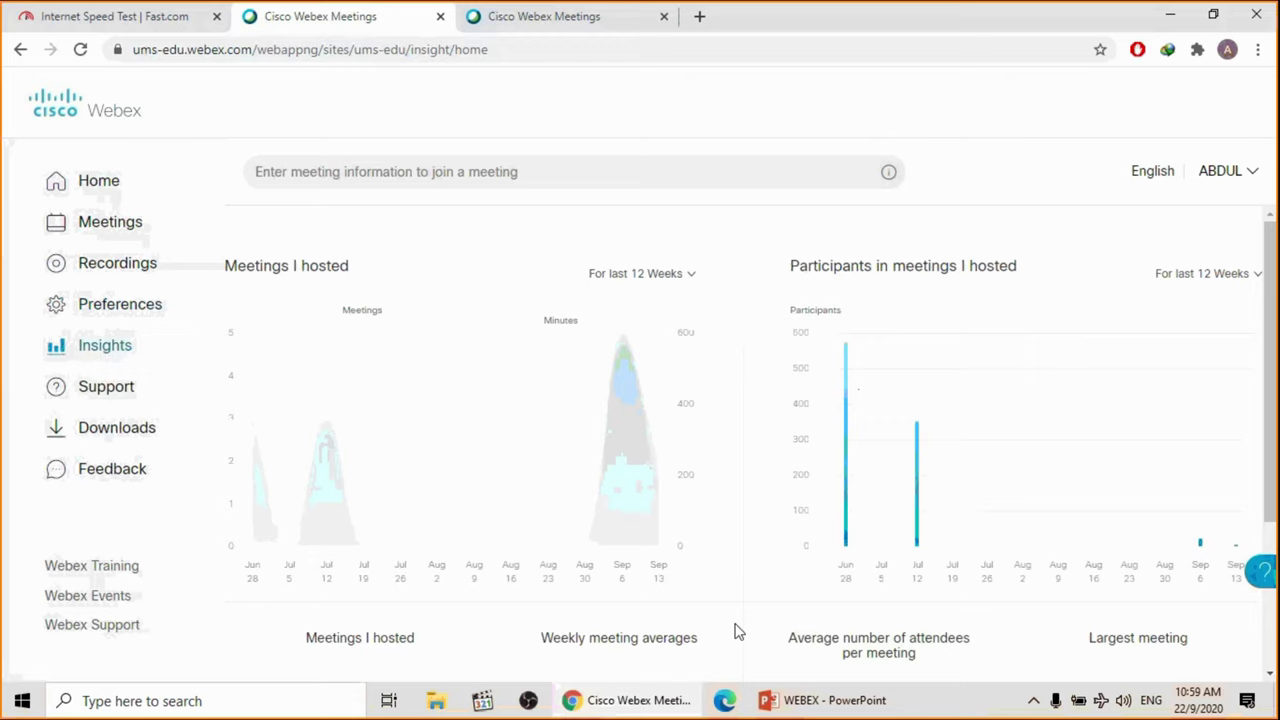
pyautogui.scroll(-1, 736, 631)
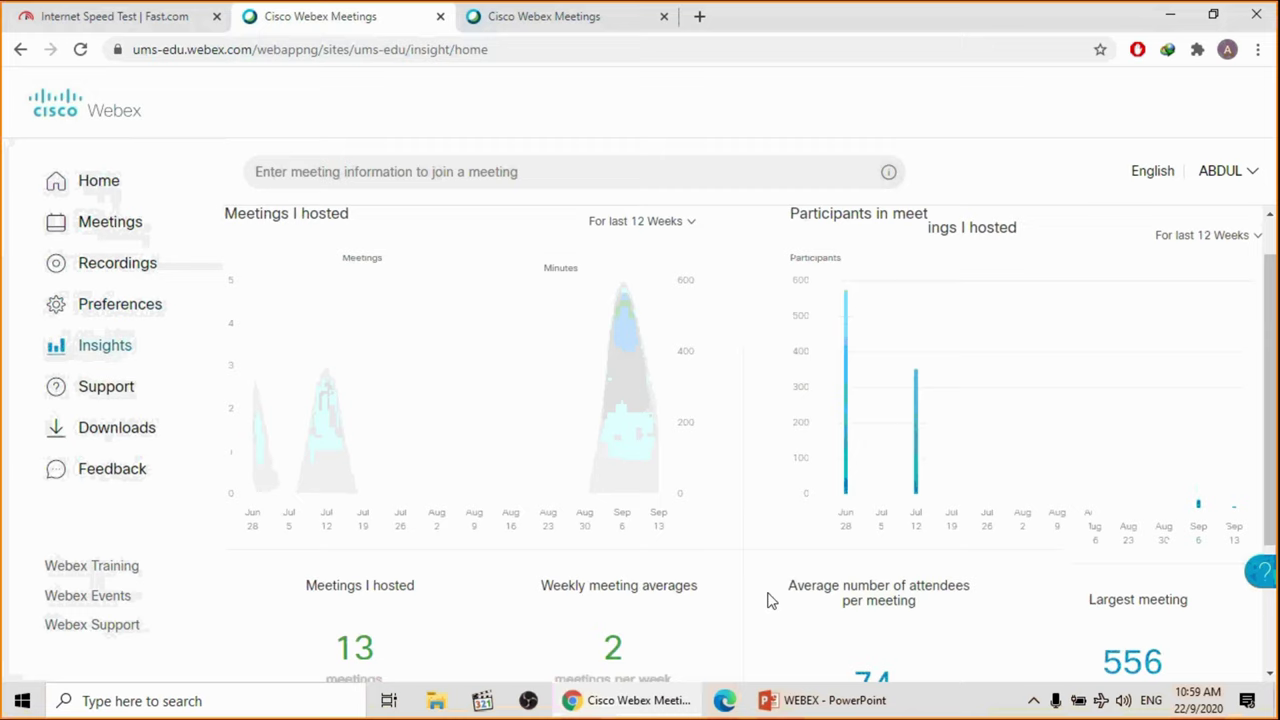
pyautogui.scroll(-2, 770, 600)
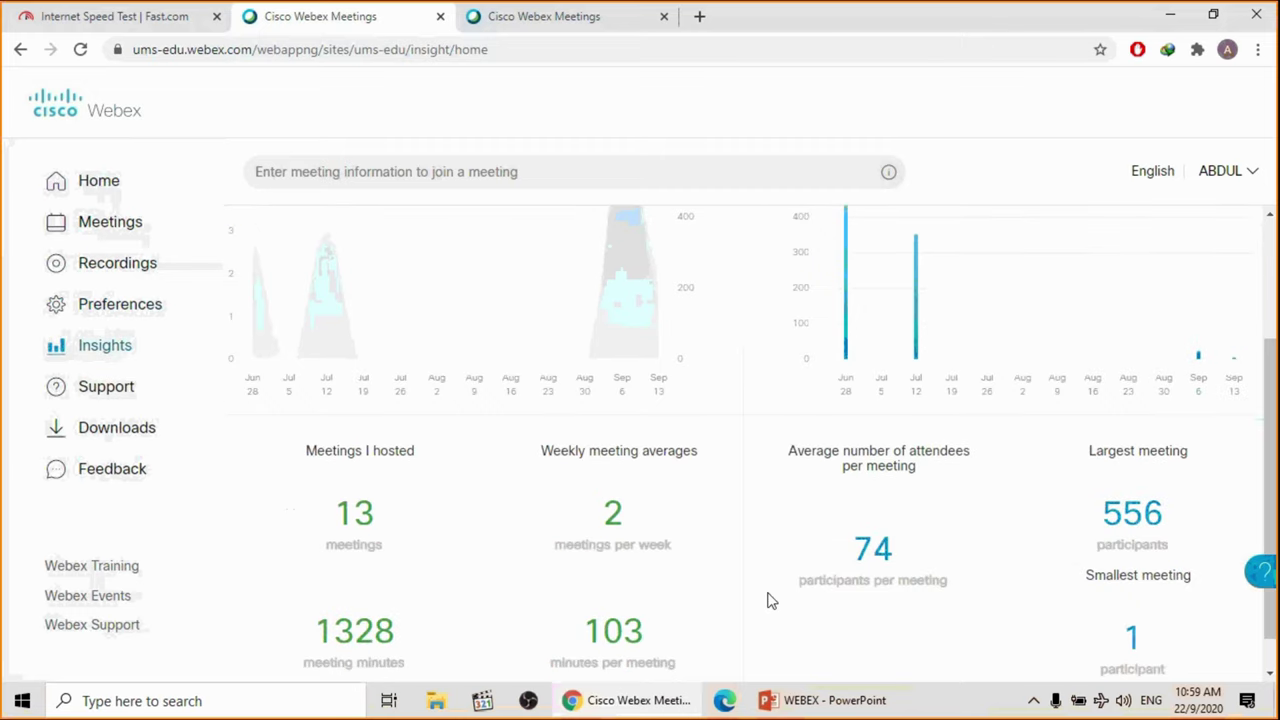
pyautogui.scroll(-1, 770, 600)
pyautogui.scroll(2, 770, 600)
pyautogui.scroll(-2, 770, 600)
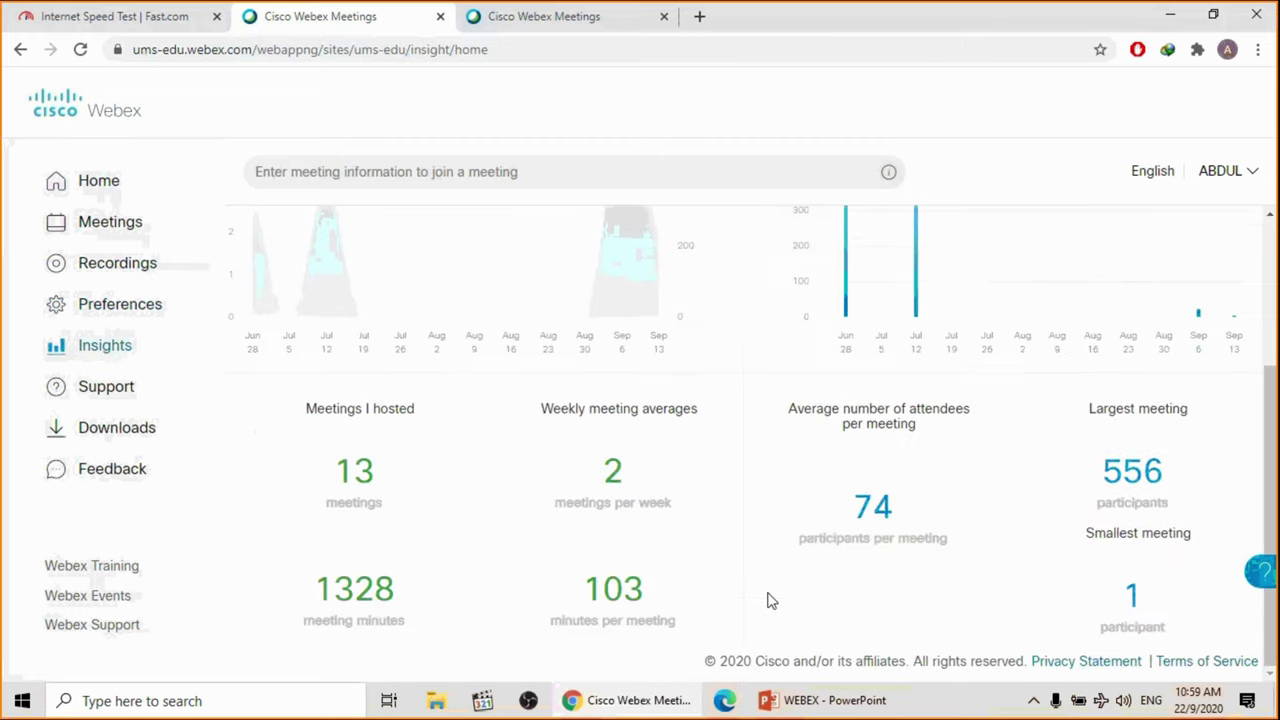
pyautogui.scroll(3, 333, 427)
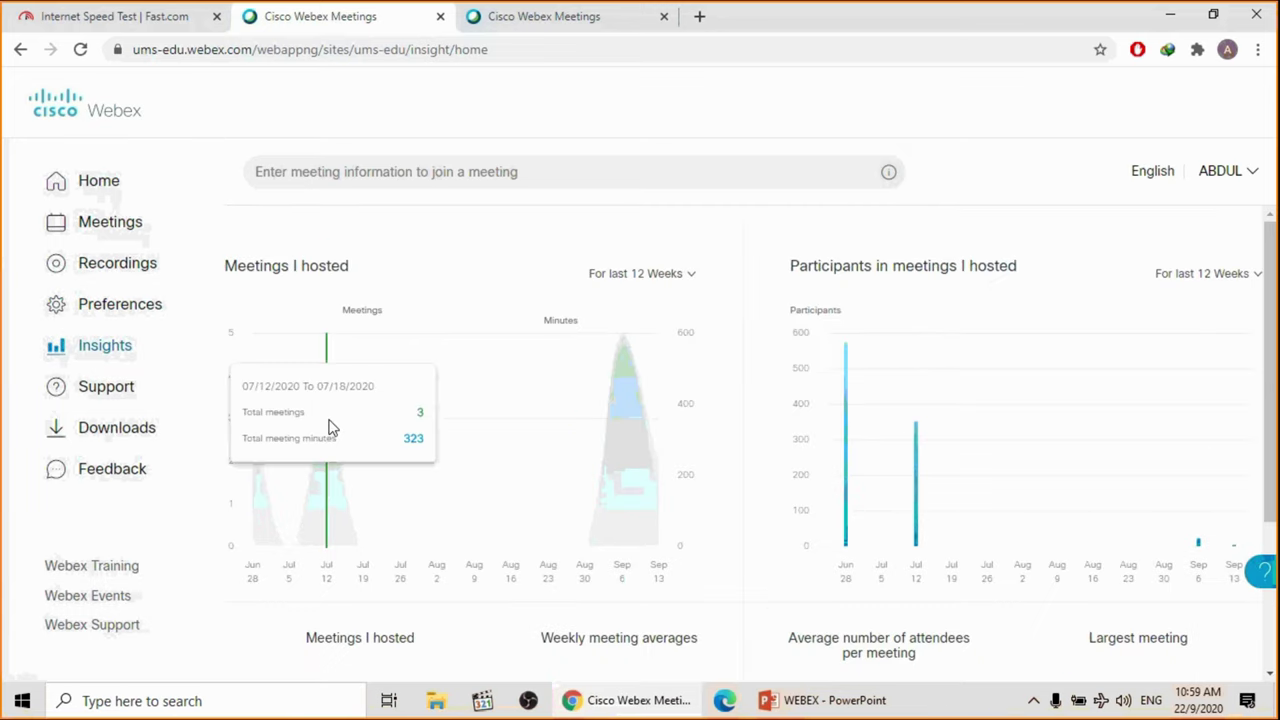
# Open the Downloads page and look through all the Webex apps, extensions and calendar integrations on offer.
pyautogui.click(101, 436)
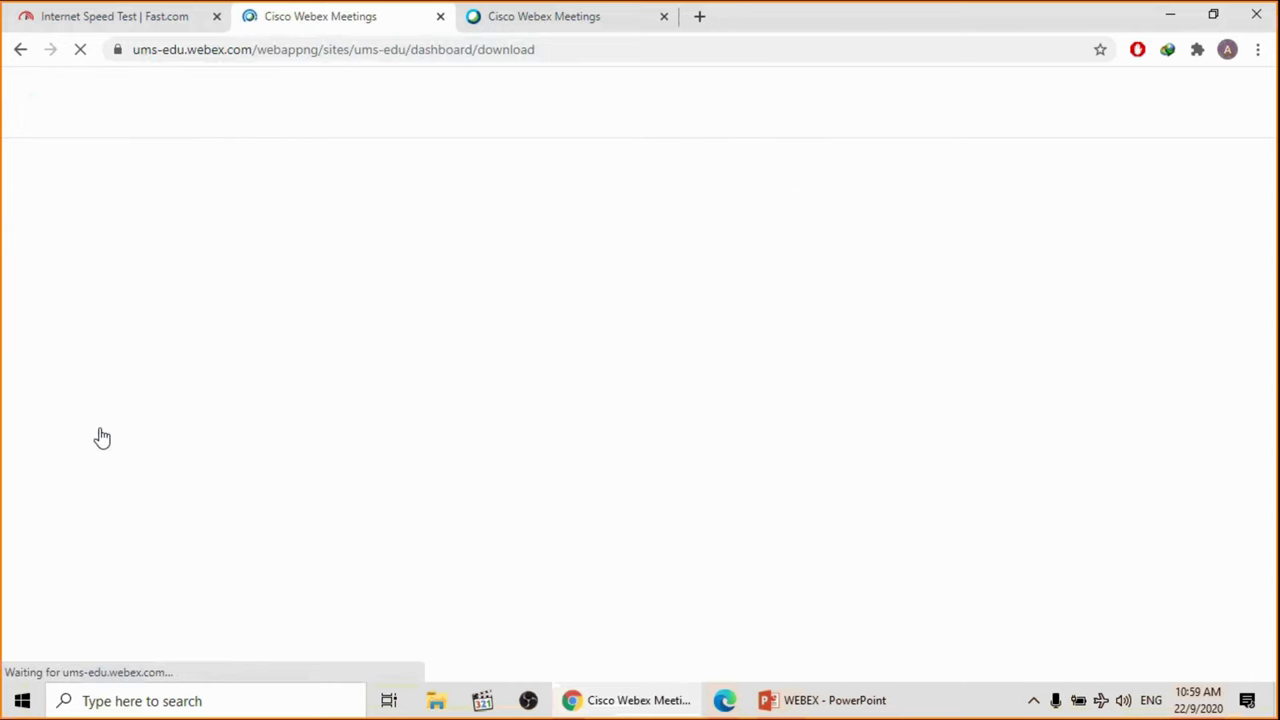
pyautogui.scroll(-2, 797, 594)
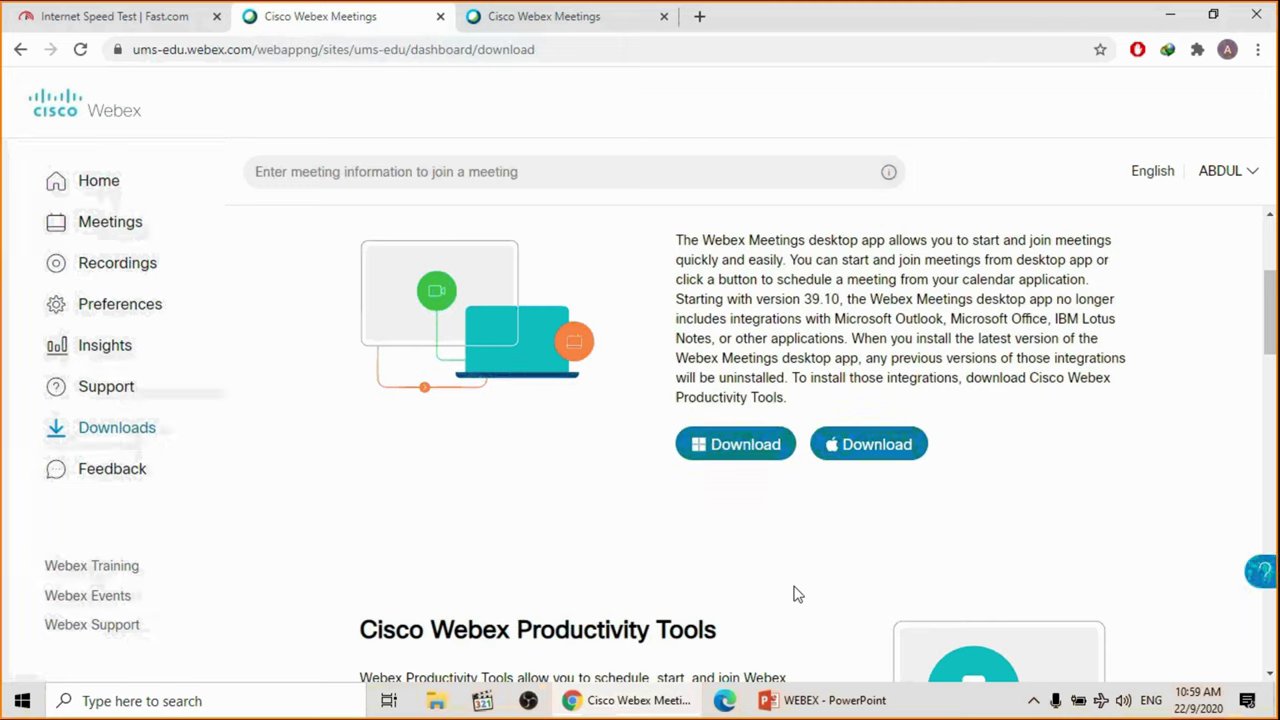
pyautogui.scroll(-5, 797, 594)
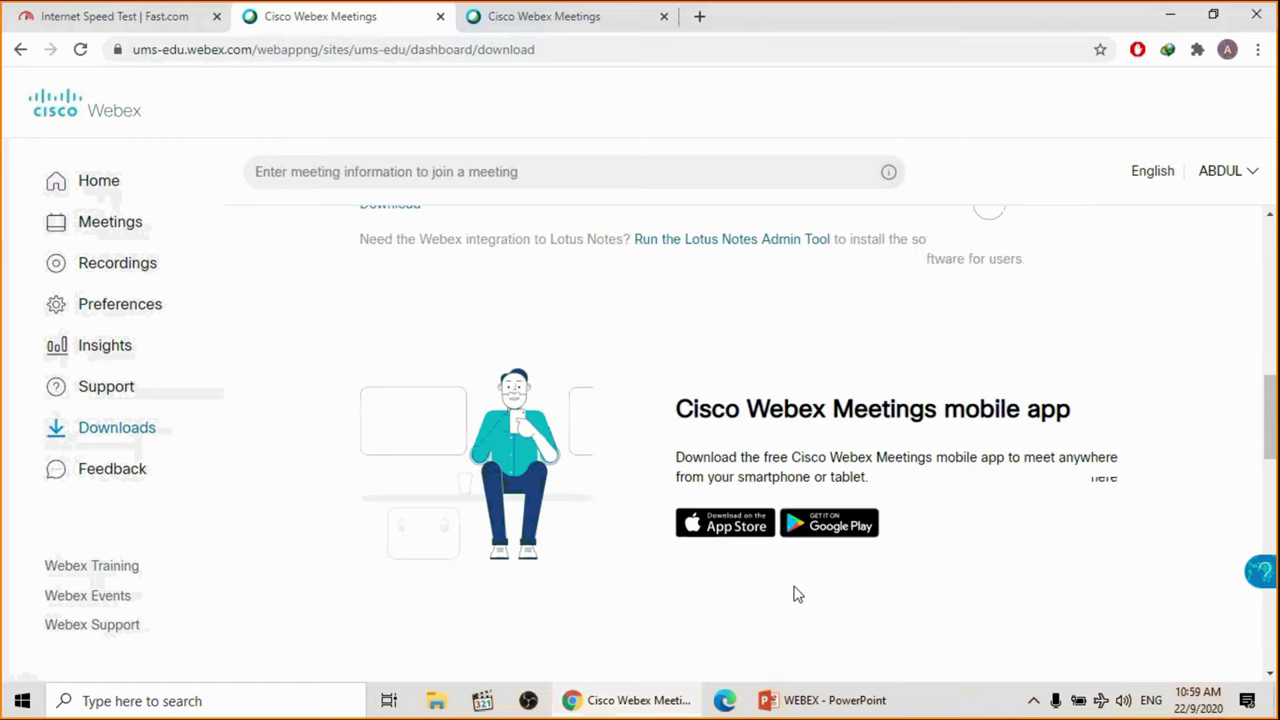
pyautogui.scroll(-5, 797, 594)
pyautogui.scroll(-3, 797, 594)
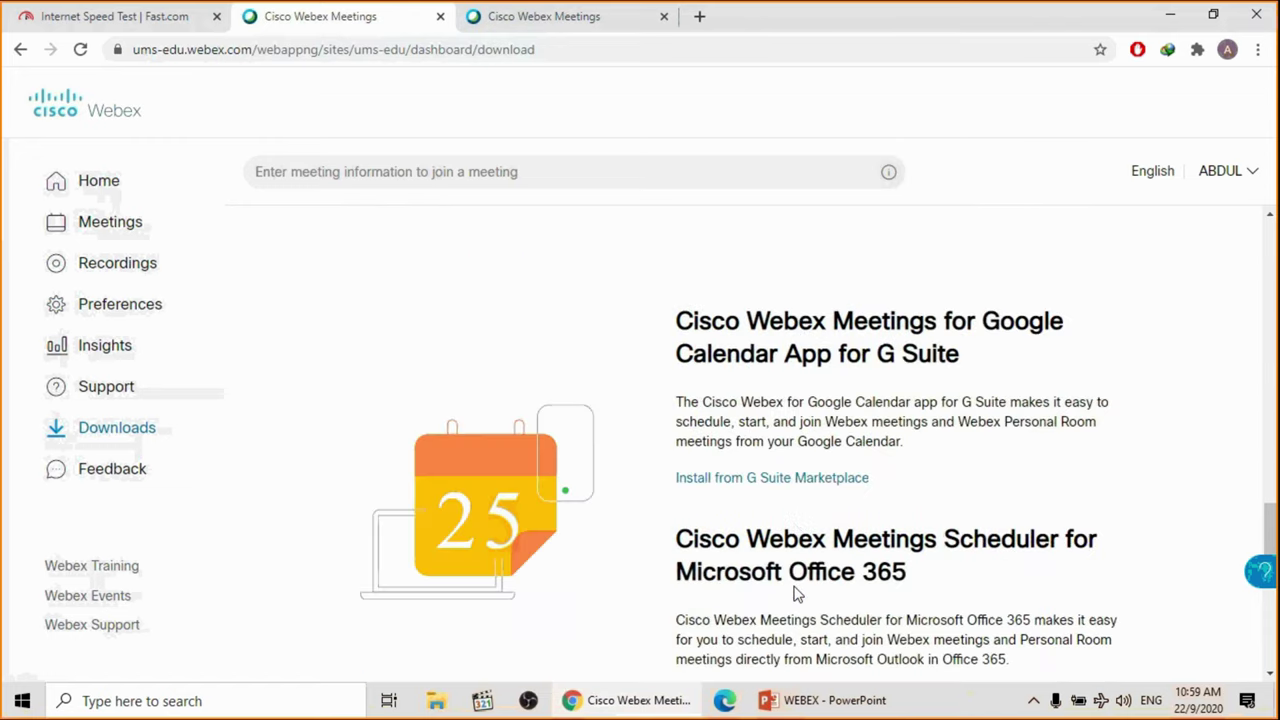
pyautogui.scroll(-5, 797, 594)
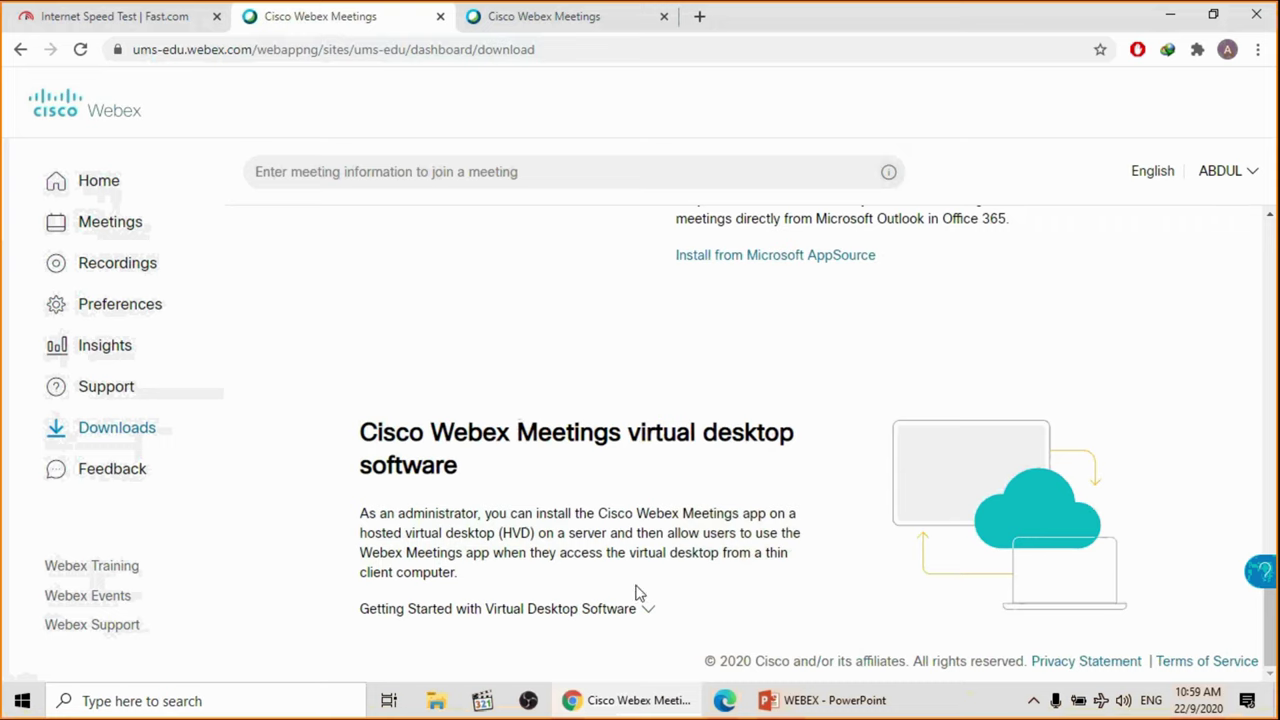
pyautogui.scroll(10, 640, 593)
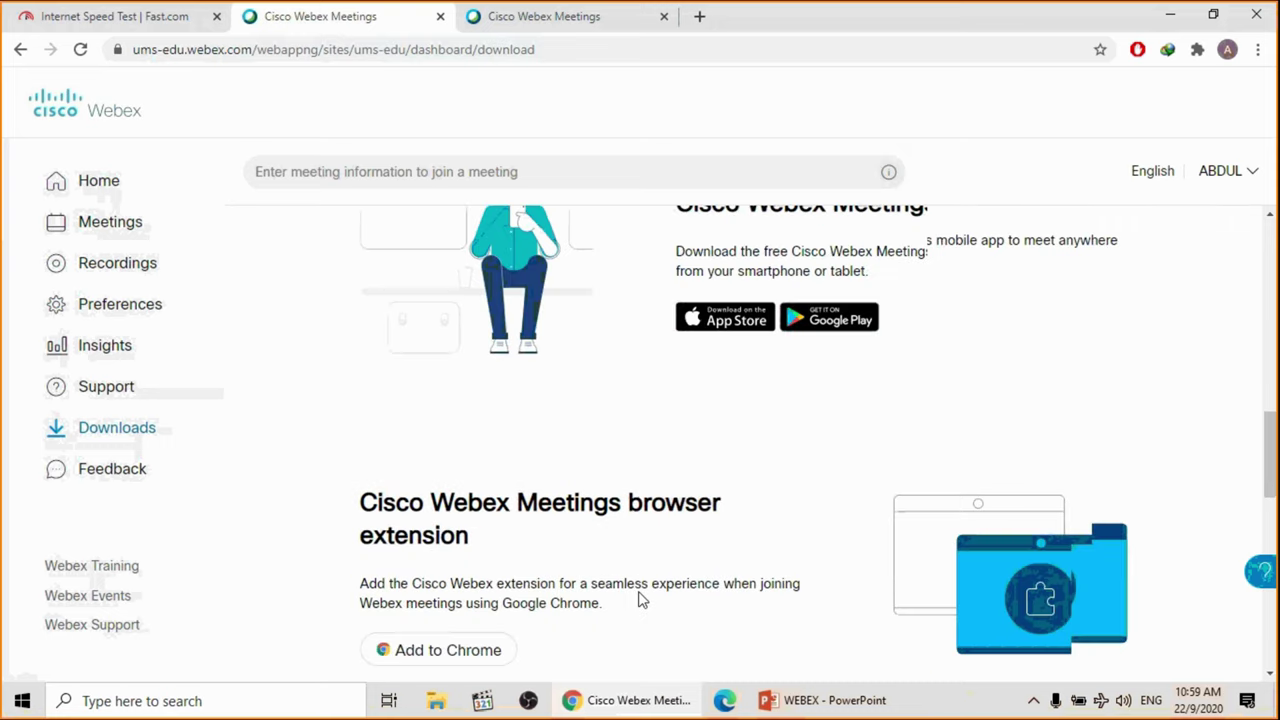
pyautogui.scroll(5, 643, 600)
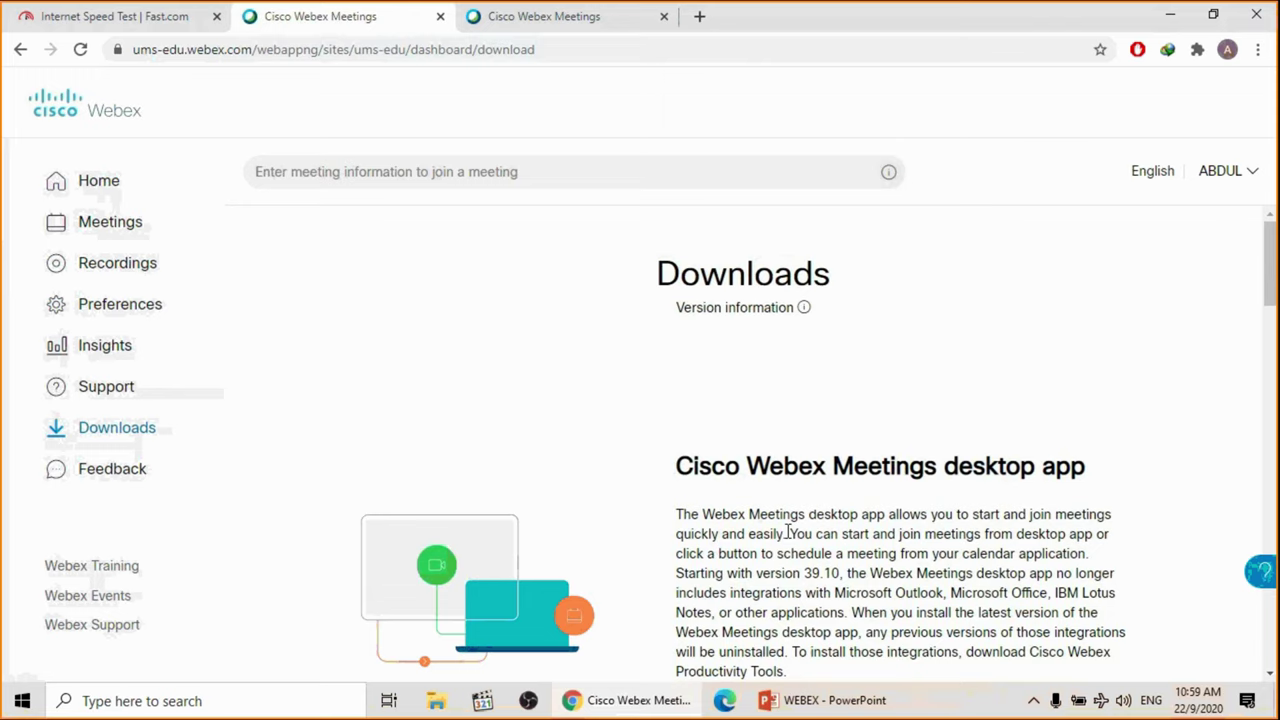
# Examine the download options for the Cisco Webex Meetings desktop app and the Cisco Webex Productivity Tools.
pyautogui.scroll(-2, 789, 533)
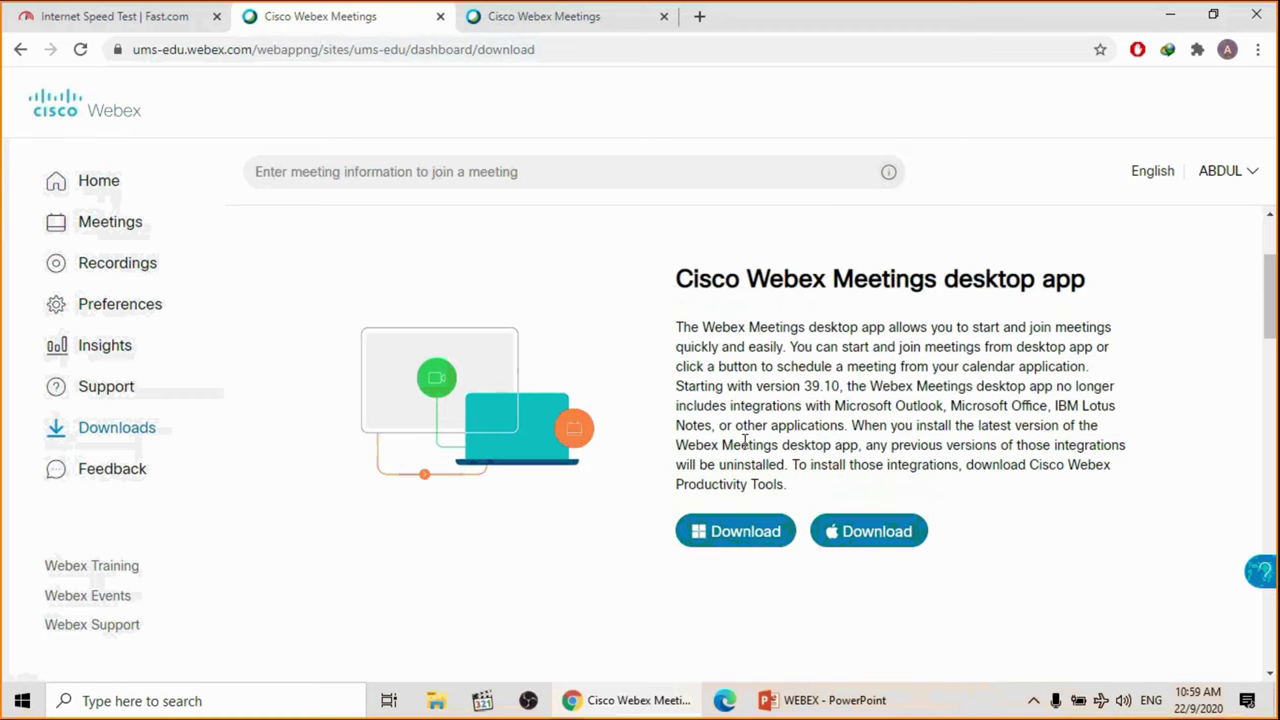
pyautogui.scroll(-3, 575, 563)
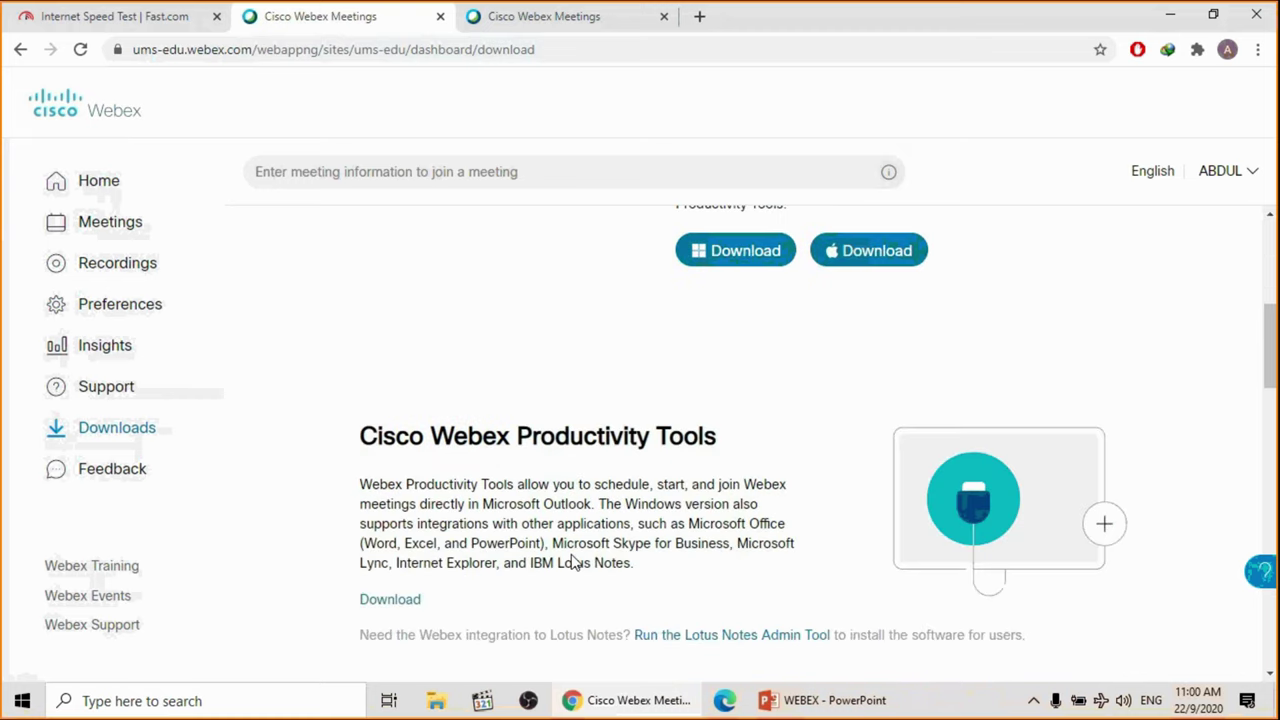
pyautogui.scroll(3, 575, 563)
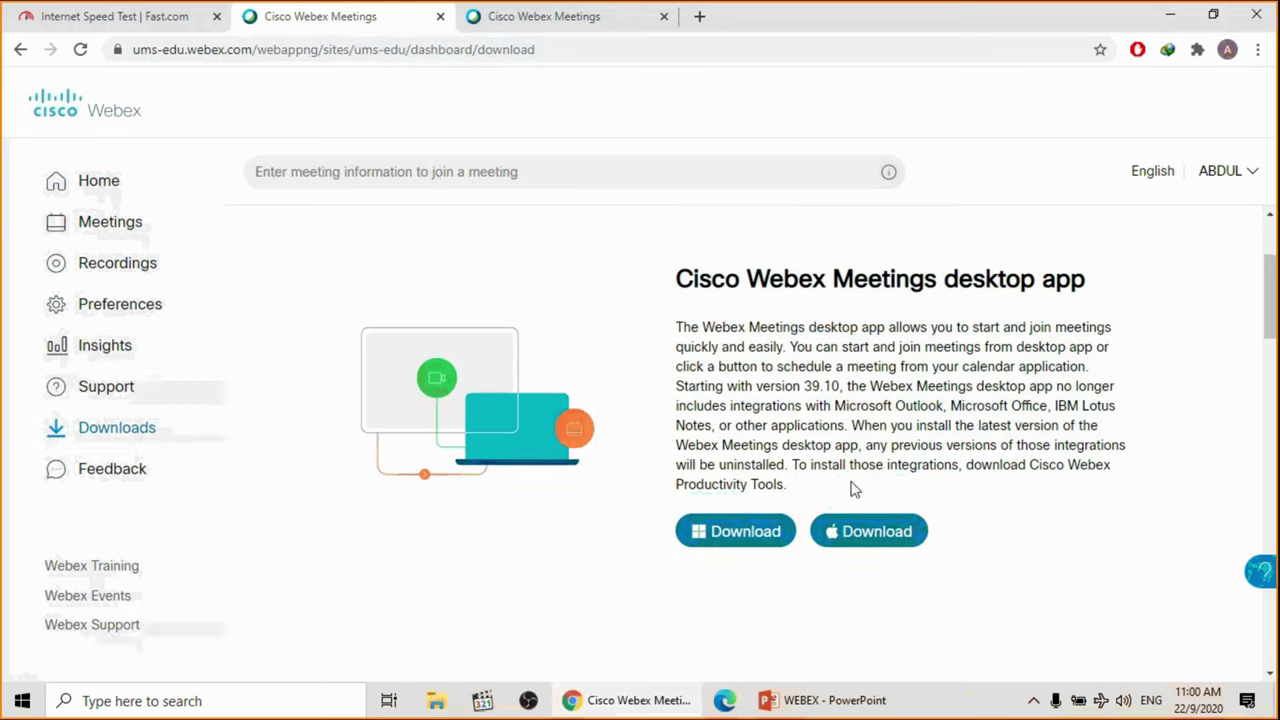
pyautogui.scroll(1, 886, 498)
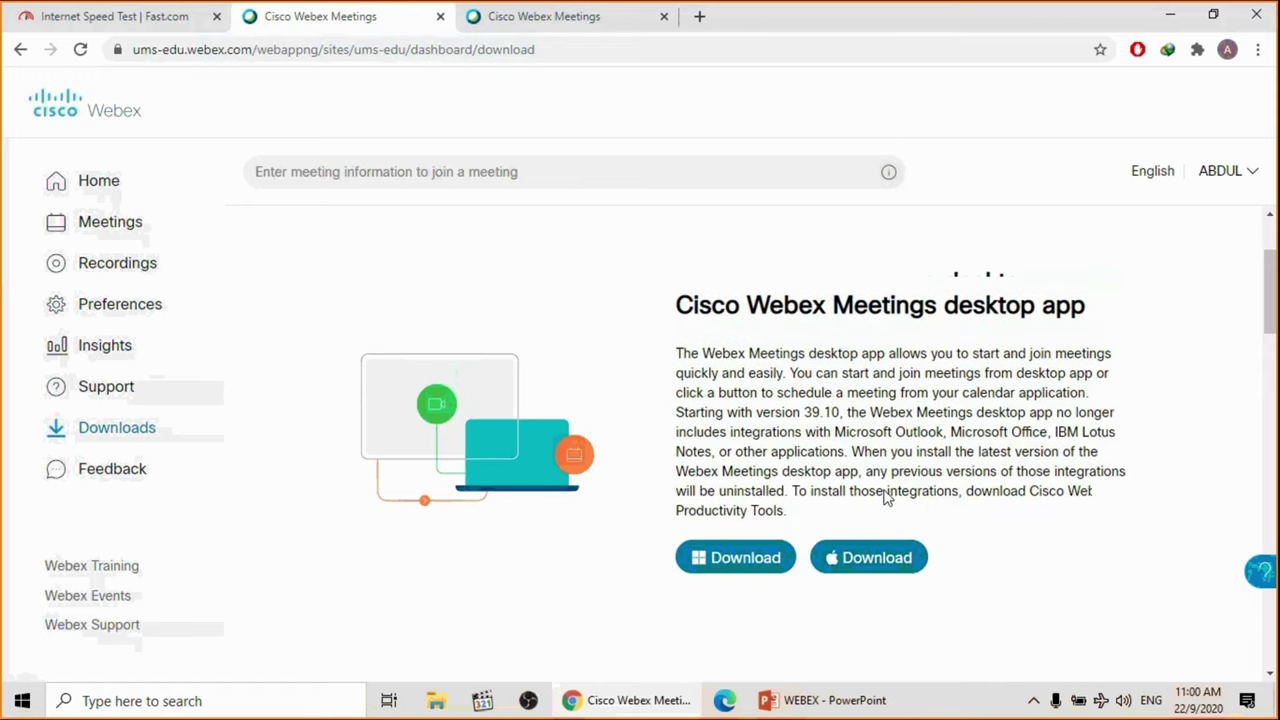
pyautogui.scroll(-1, 820, 585)
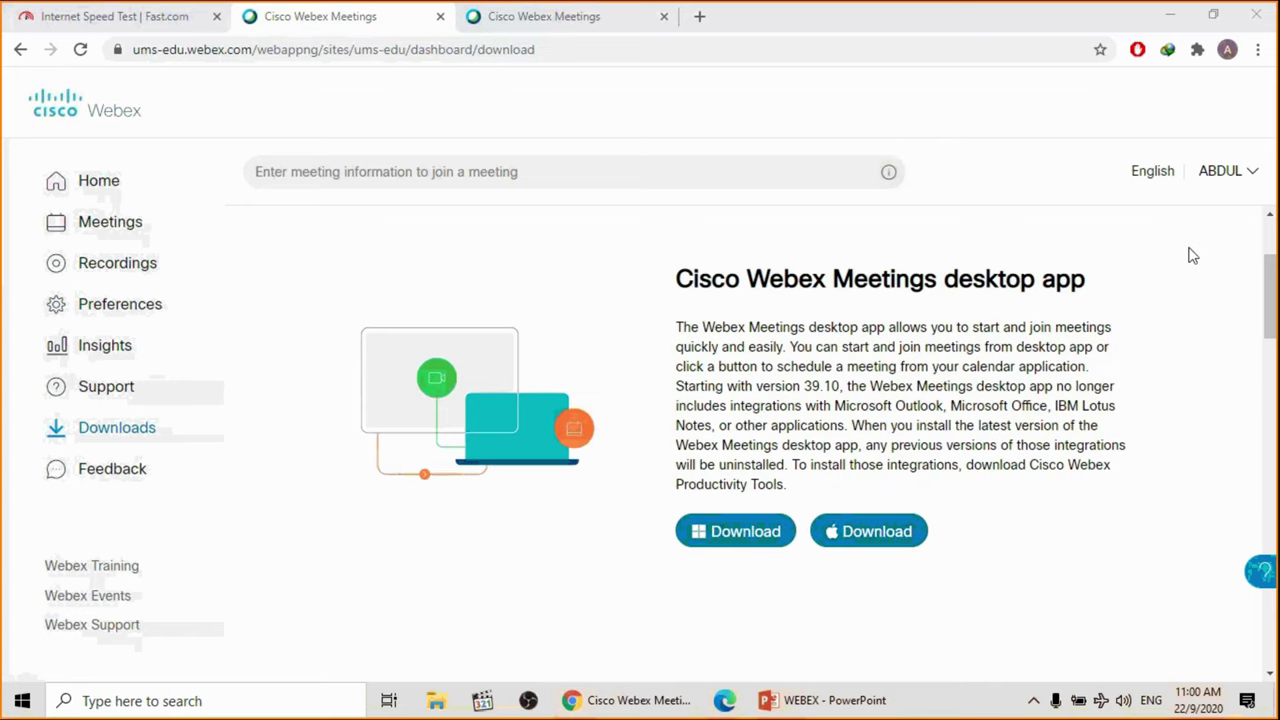
# Return to the Webex home page and open the Webex Events Attendance Report from the account's reports.
pyautogui.click(1256, 180)
pyautogui.click(108, 180)
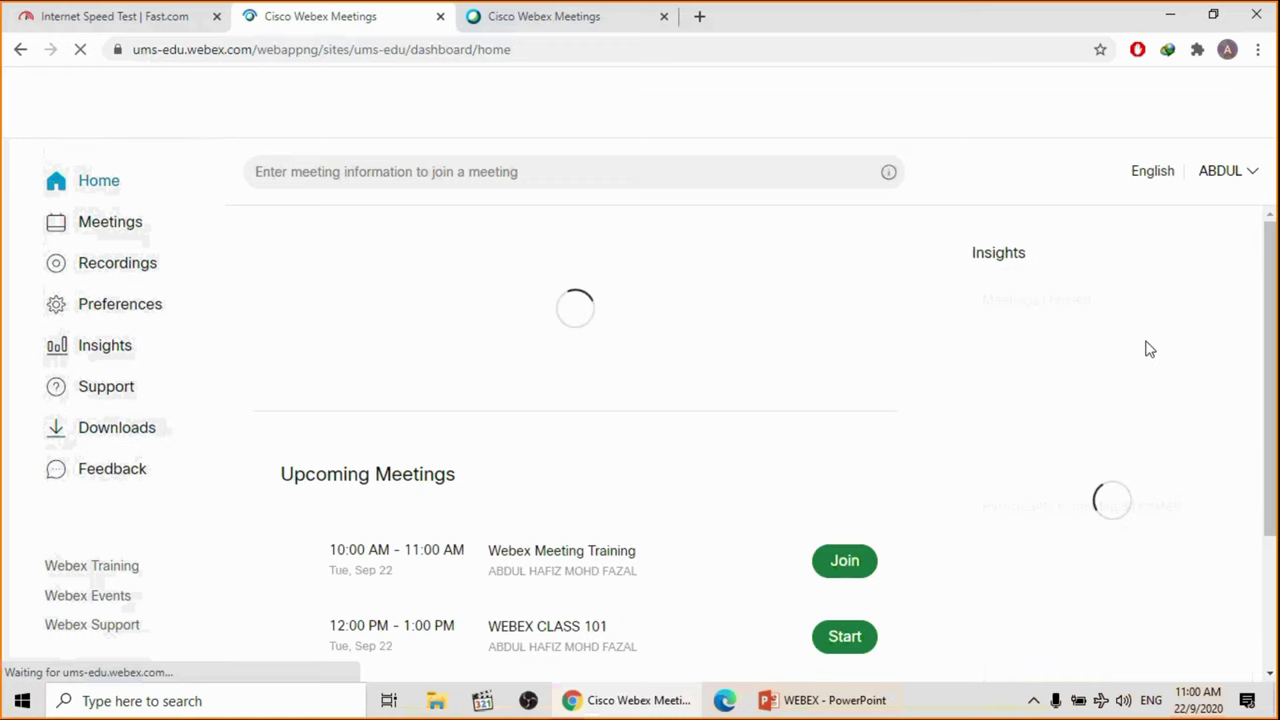
pyautogui.click(1249, 176)
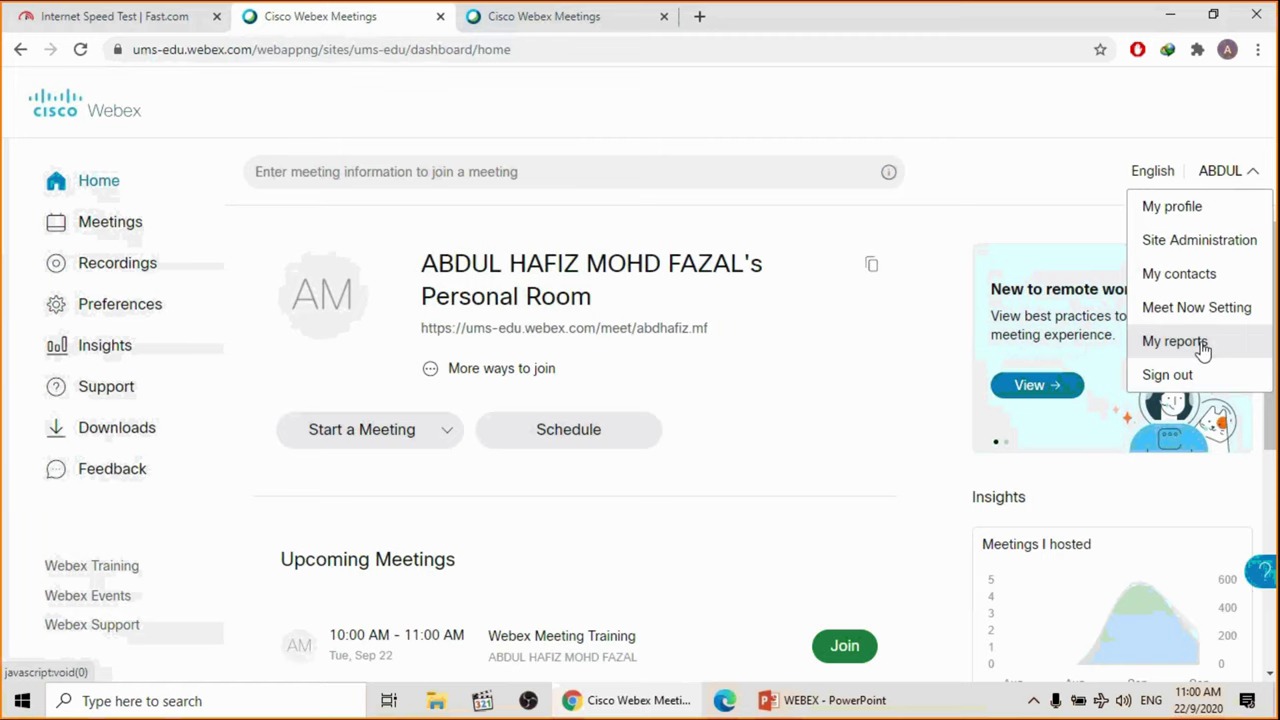
pyautogui.click(1203, 345)
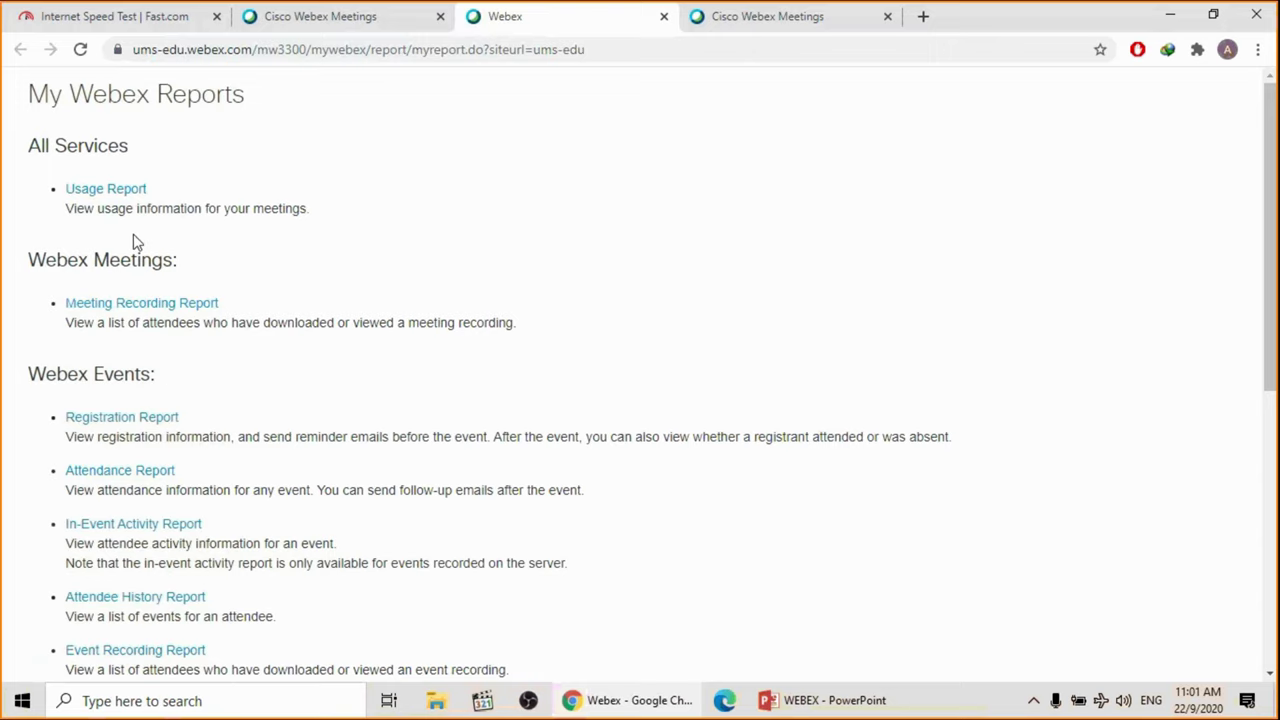
pyautogui.scroll(-1, 105, 290)
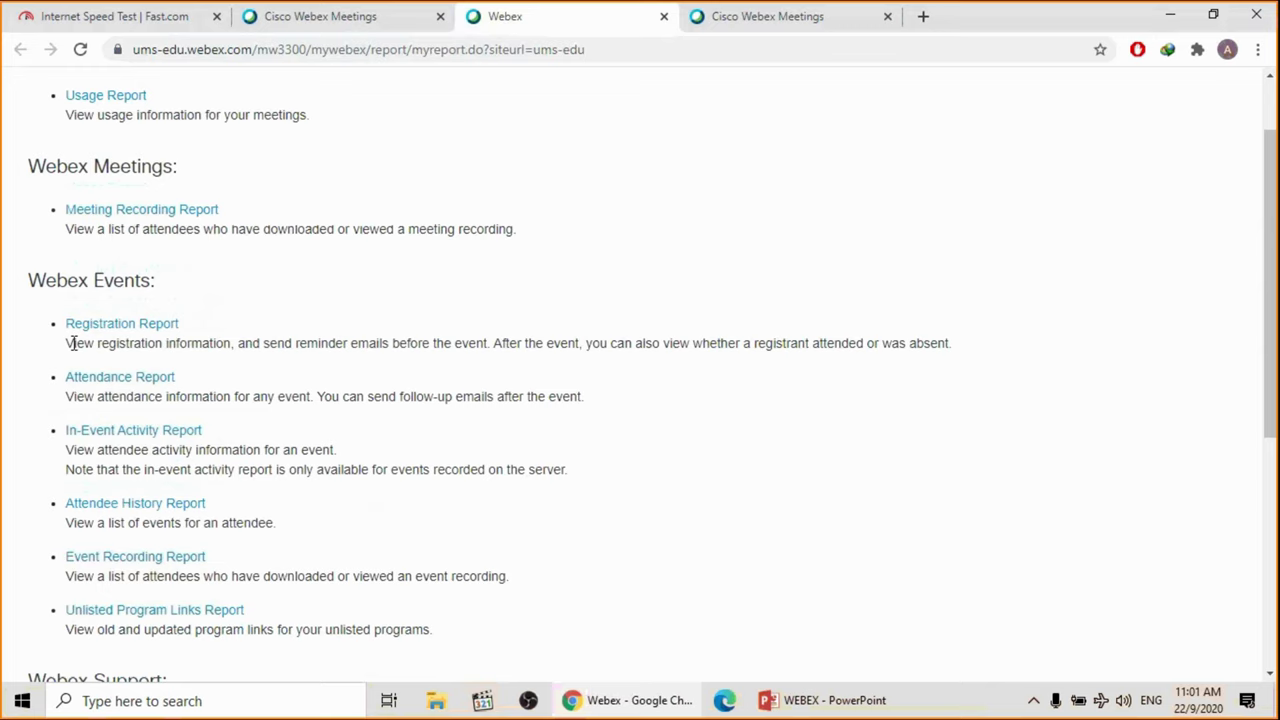
pyautogui.click(95, 377)
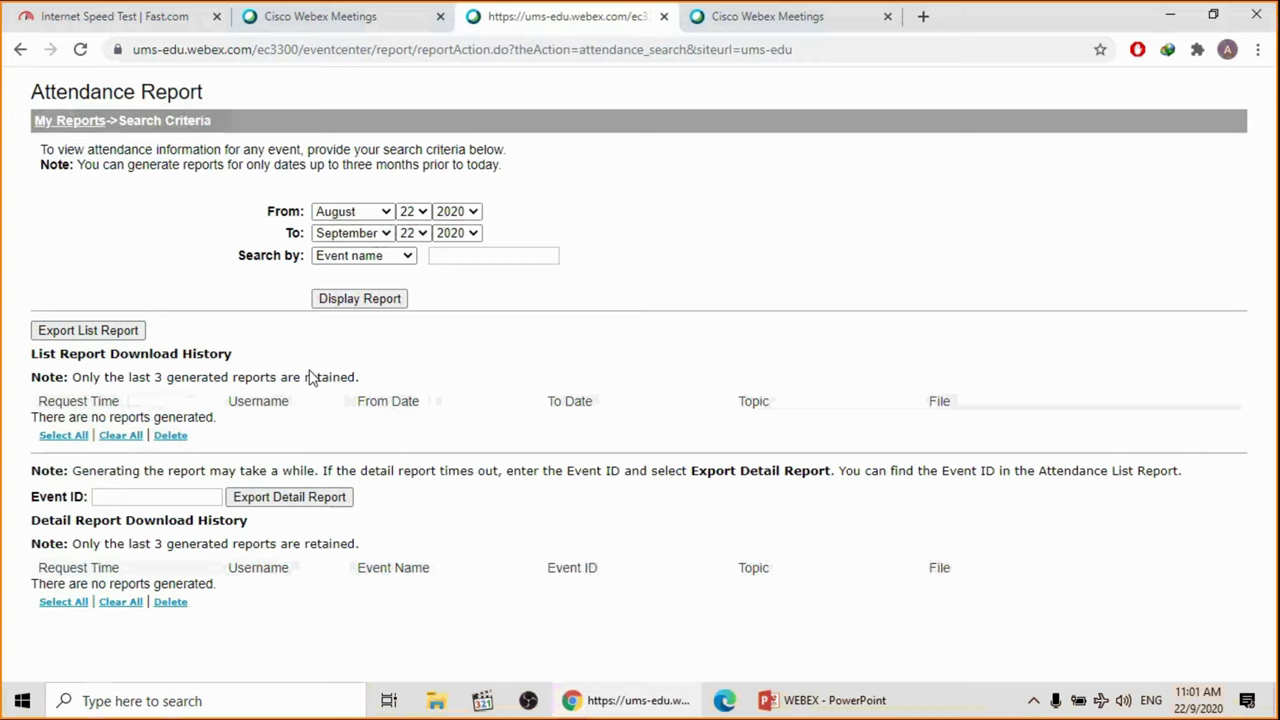
# Set the Attendance Report's start month to June and highlight "dates up to three months prior to today" in the note.
pyautogui.click(380, 211)
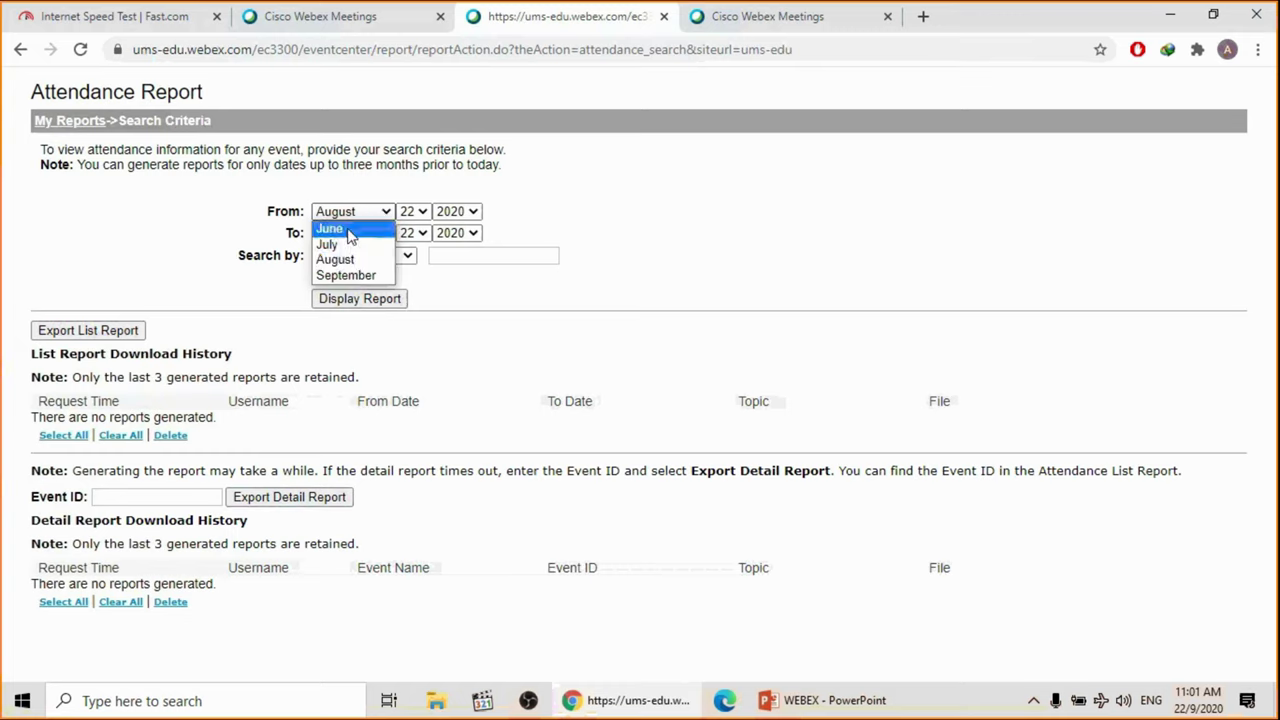
pyautogui.click(350, 235)
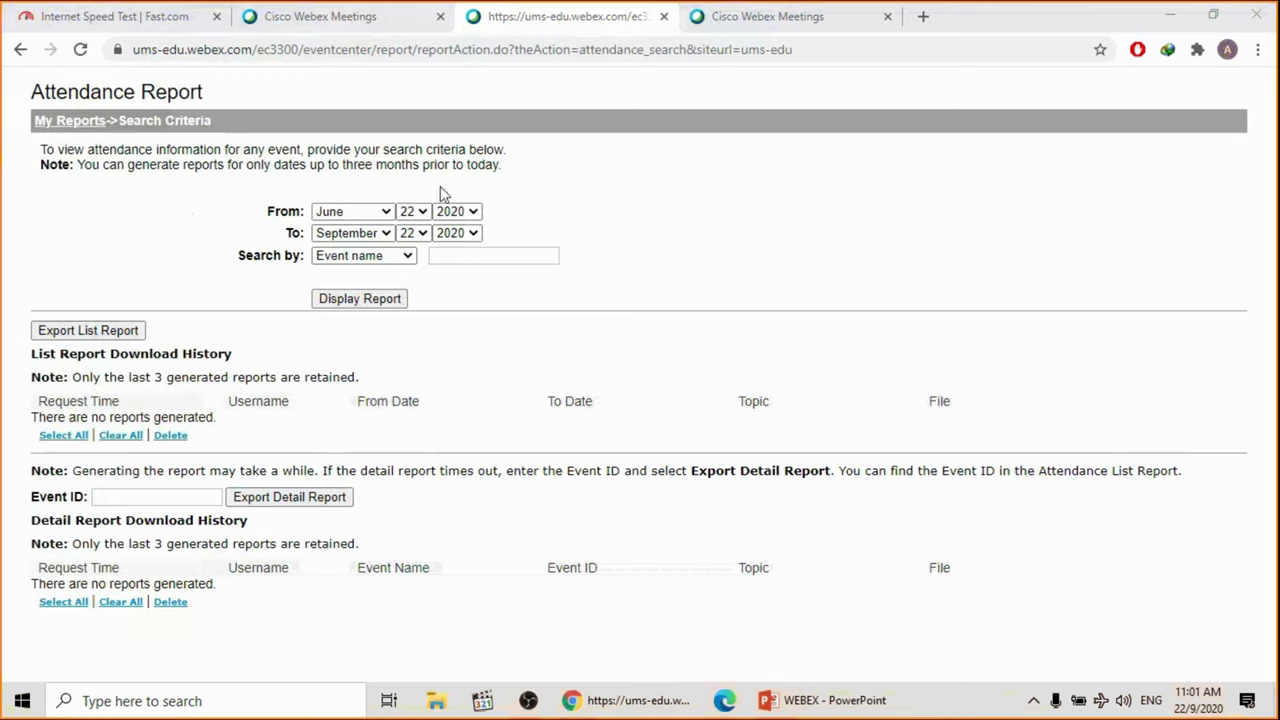
pyautogui.moveTo(344, 165); pyautogui.dragTo(498, 165)
pyautogui.moveTo(275, 165); pyautogui.dragTo(498, 165)
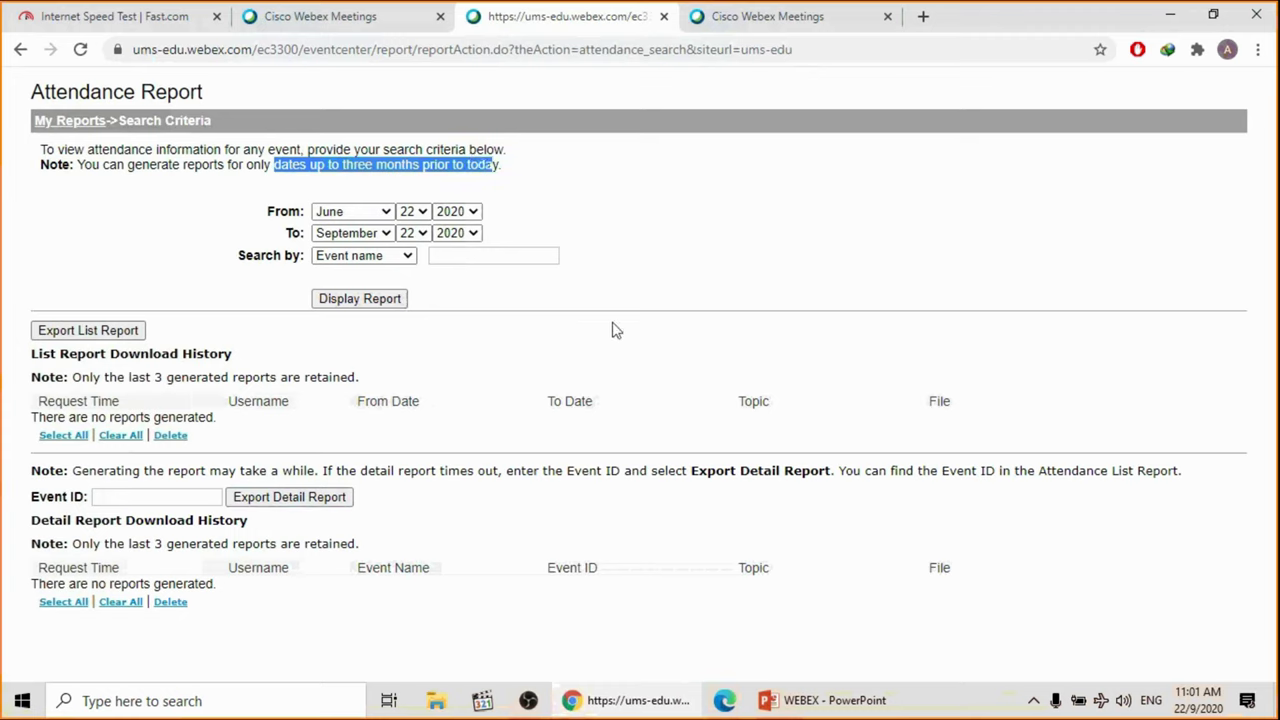
# Look through the months available for the Attendance Report's start date, keeping June selected.
pyautogui.click(371, 214)
pyautogui.click(371, 214)
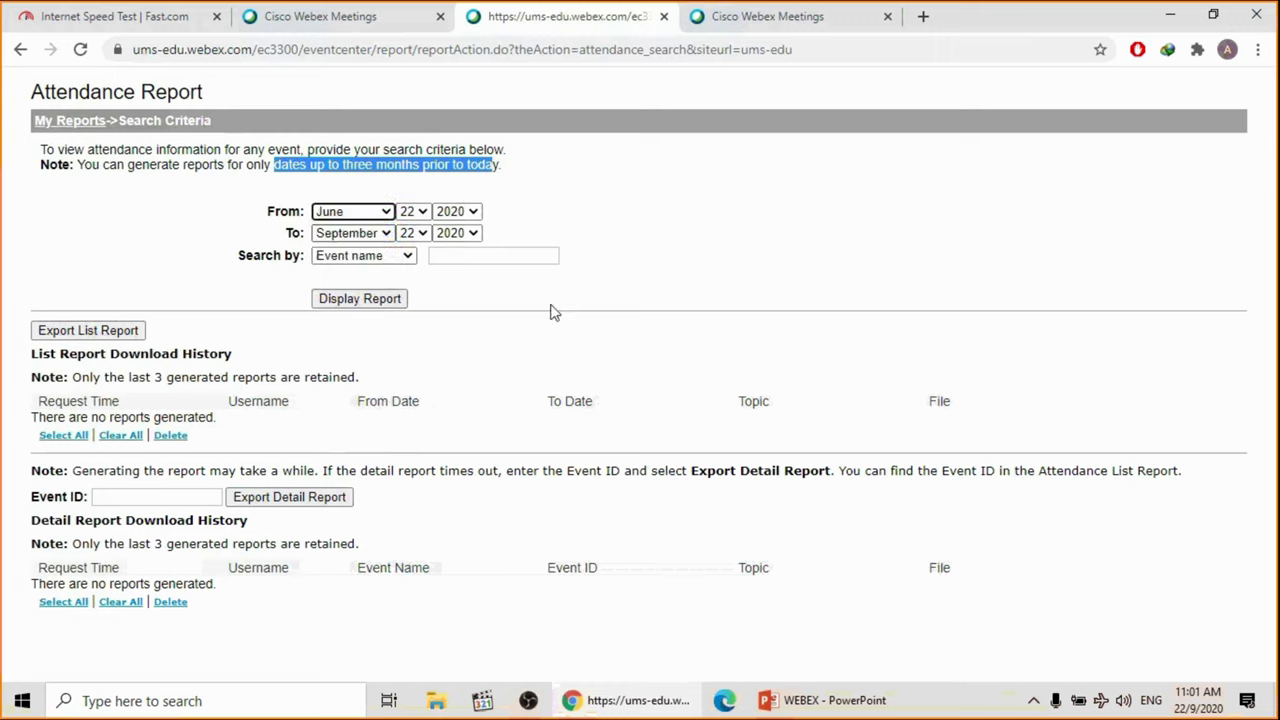
pyautogui.click(371, 233)
pyautogui.click(371, 211)
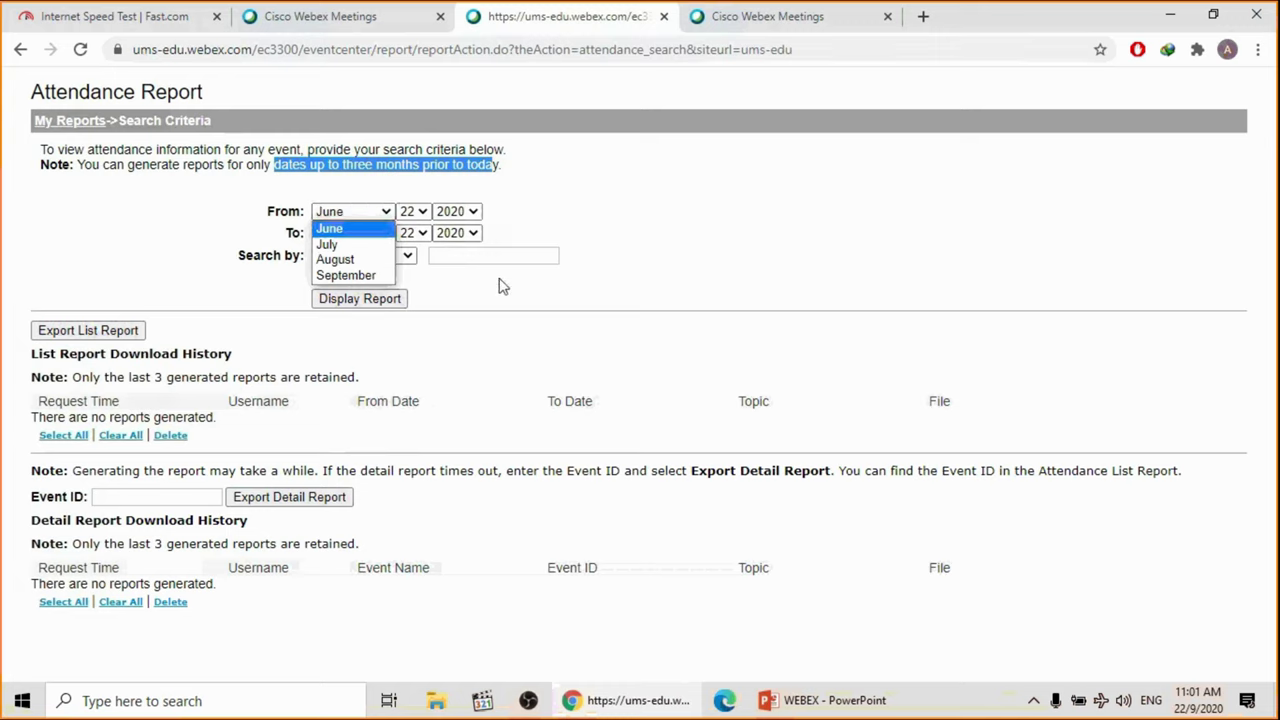
pyautogui.click(505, 290)
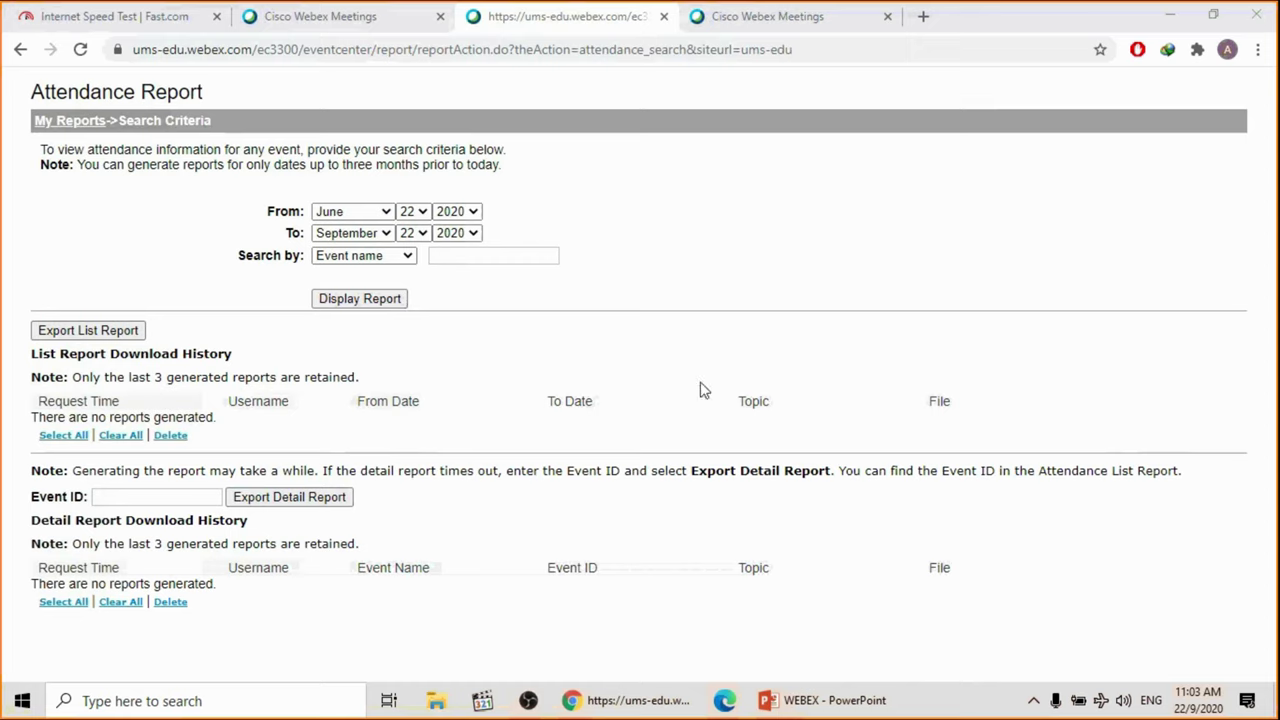
pyautogui.click(613, 268)
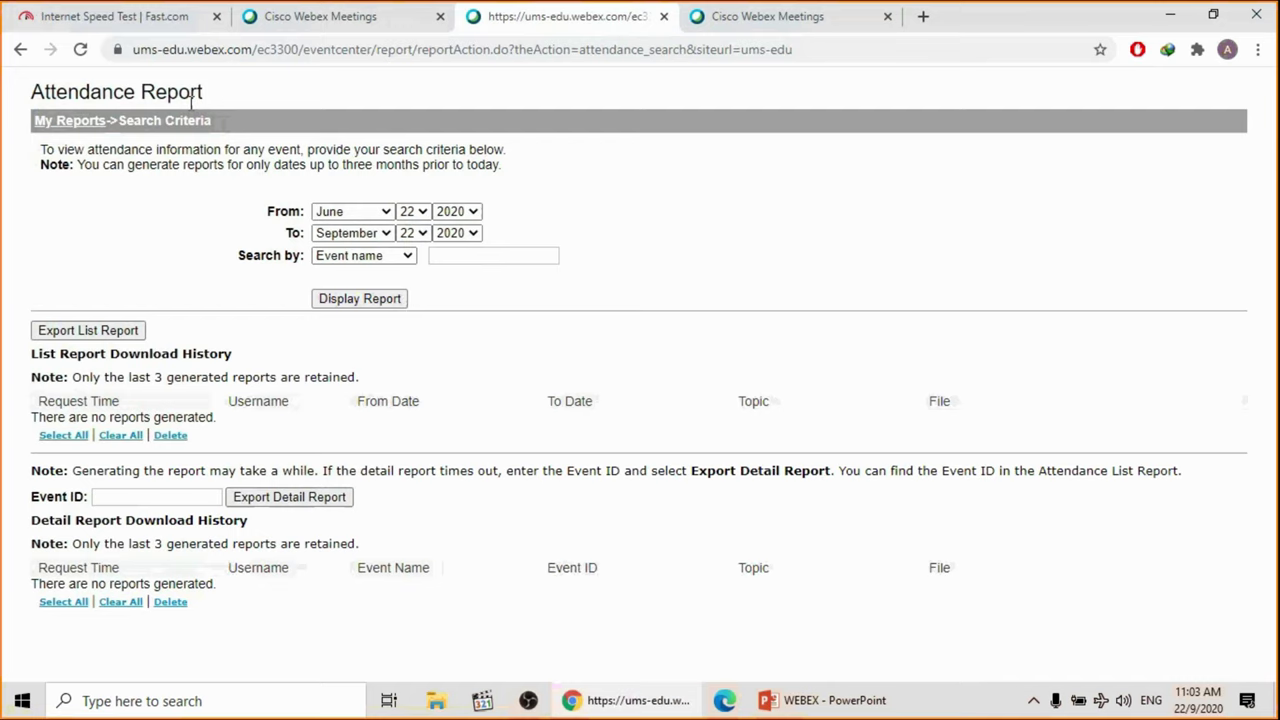
# Return to the My Webex Reports overview and look through the reports listed for Meetings, Events and Support.
pyautogui.click(88, 122)
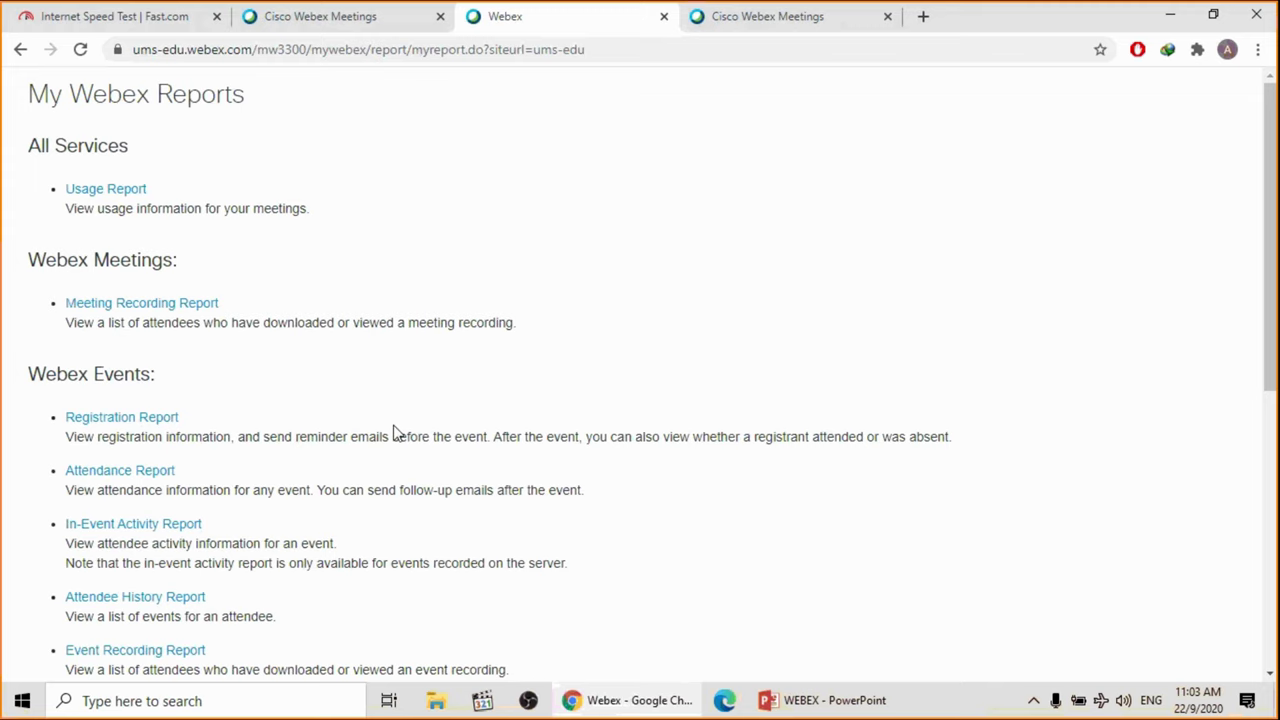
pyautogui.scroll(-1, 395, 433)
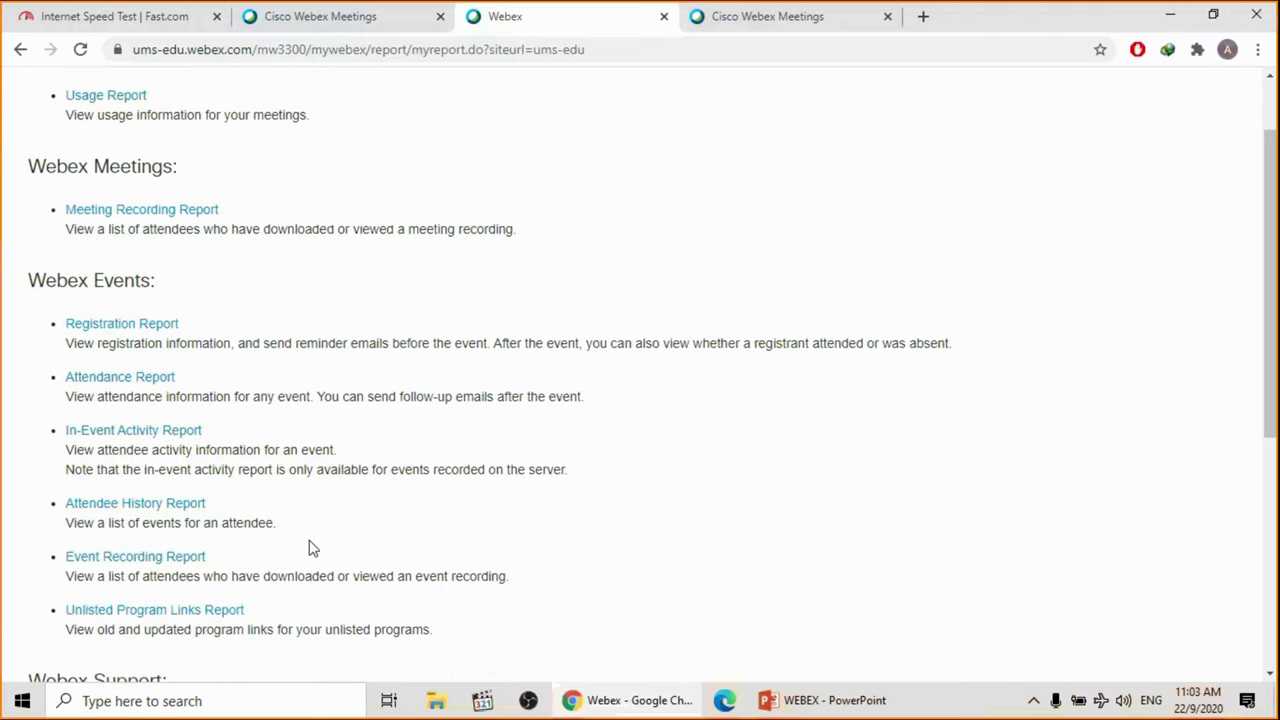
pyautogui.scroll(1, 330, 547)
pyautogui.scroll(1, 352, 547)
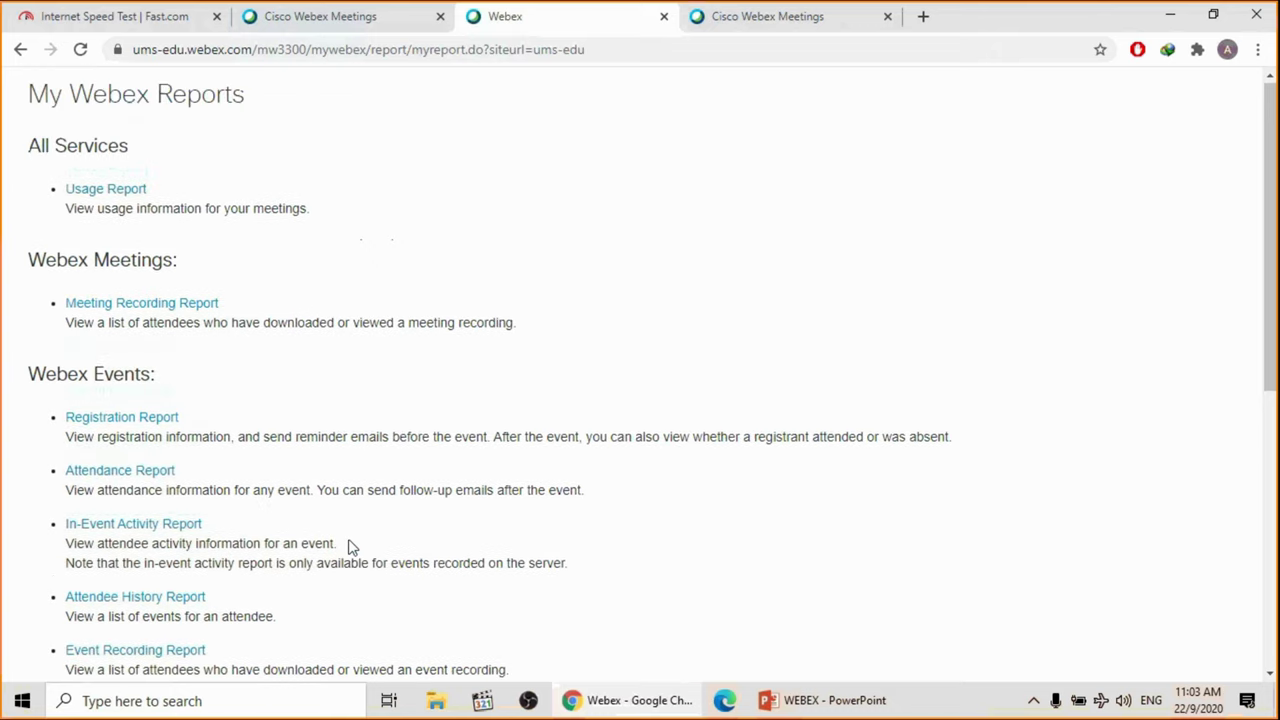
pyautogui.scroll(-2, 400, 535)
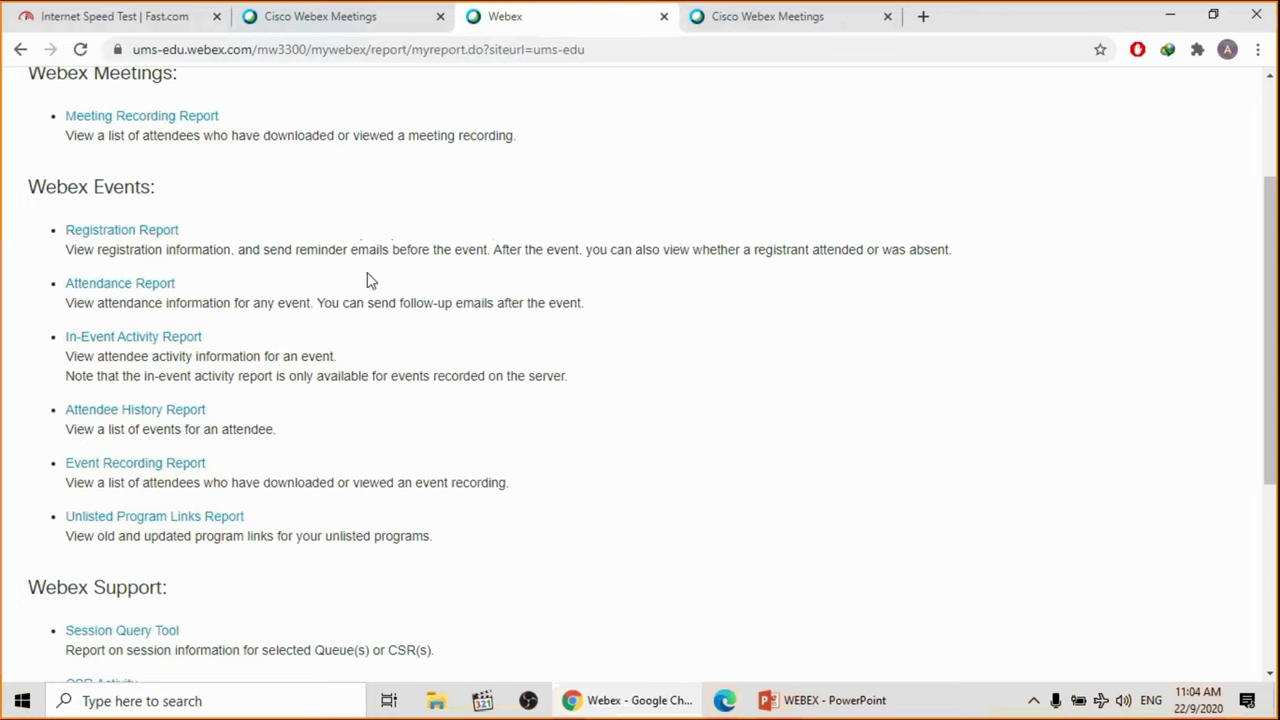
# Highlight the Registration Report's note on sending reminder emails before the event, and review the other Webex Events reports.
pyautogui.moveTo(66, 249); pyautogui.dragTo(381, 248)
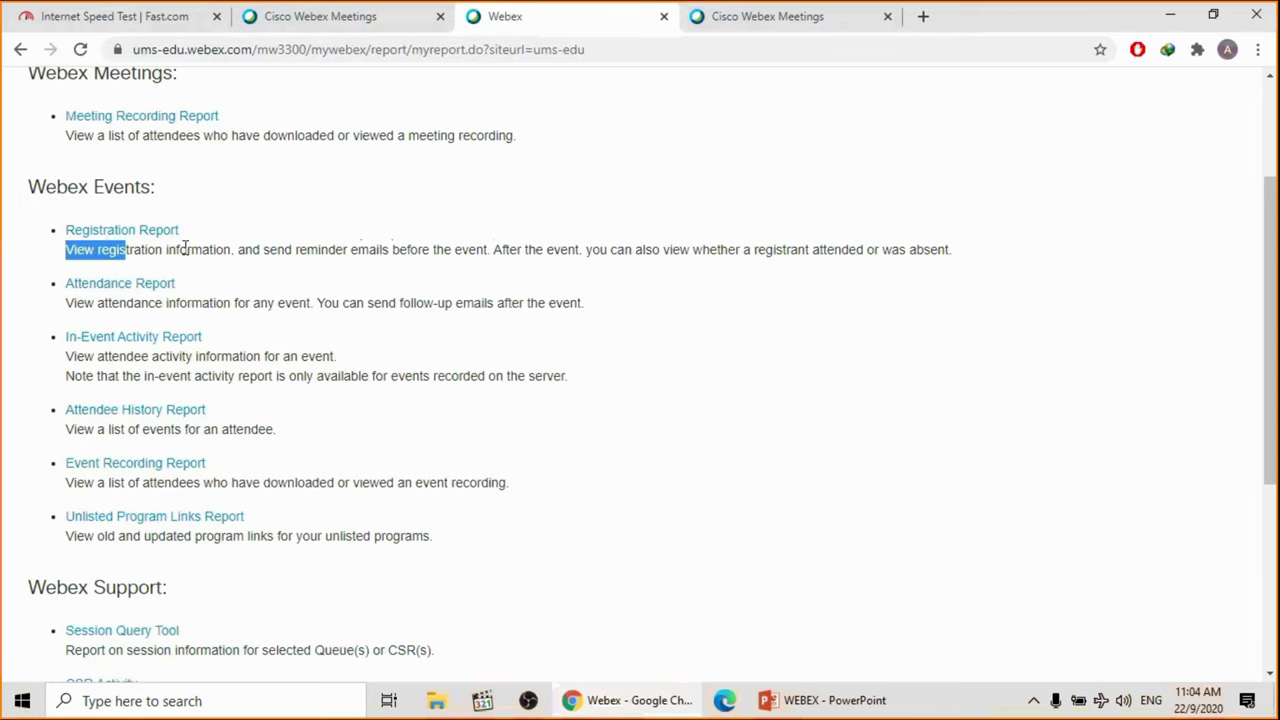
pyautogui.moveTo(277, 249); pyautogui.dragTo(477, 245)
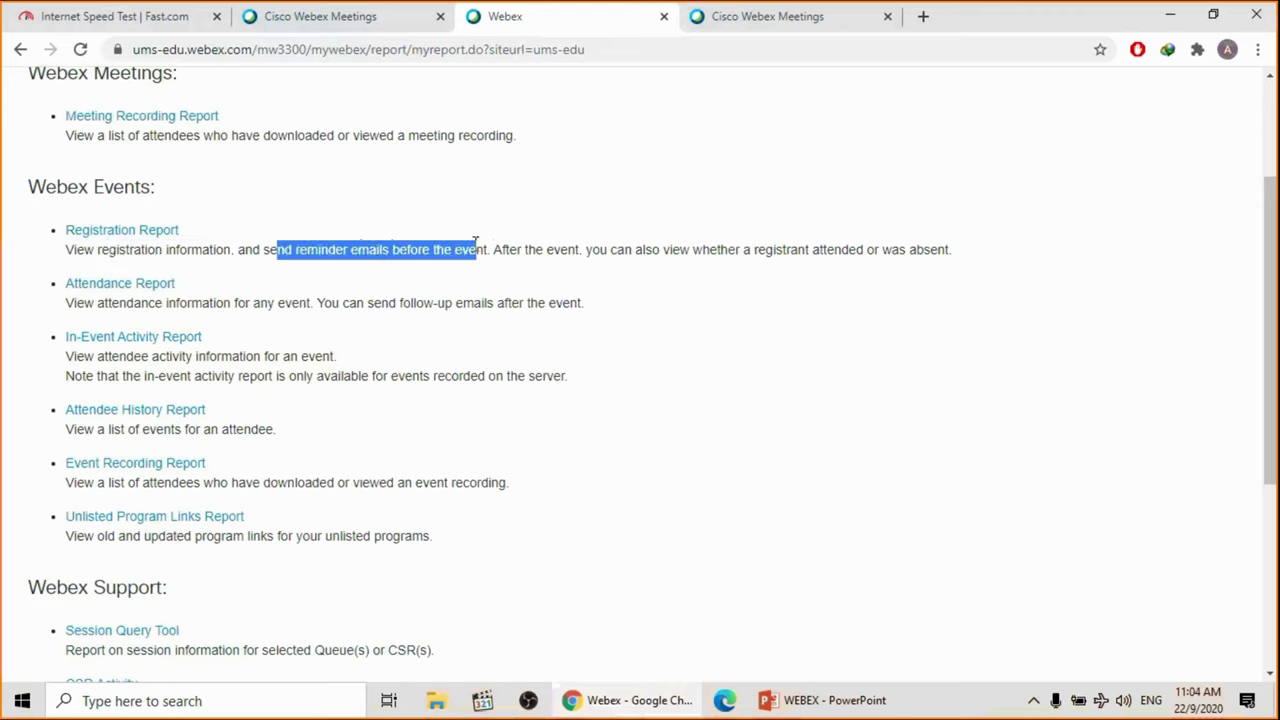
pyautogui.click(20, 245)
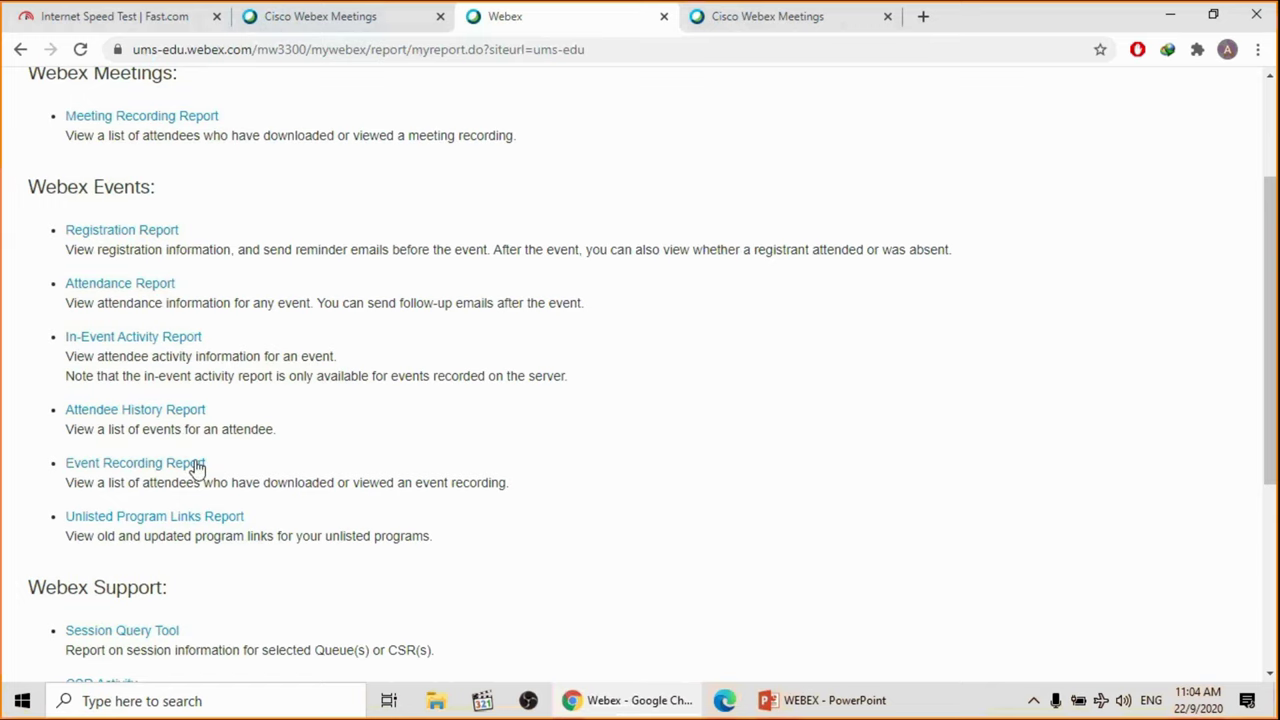
pyautogui.scroll(-1, 341, 484)
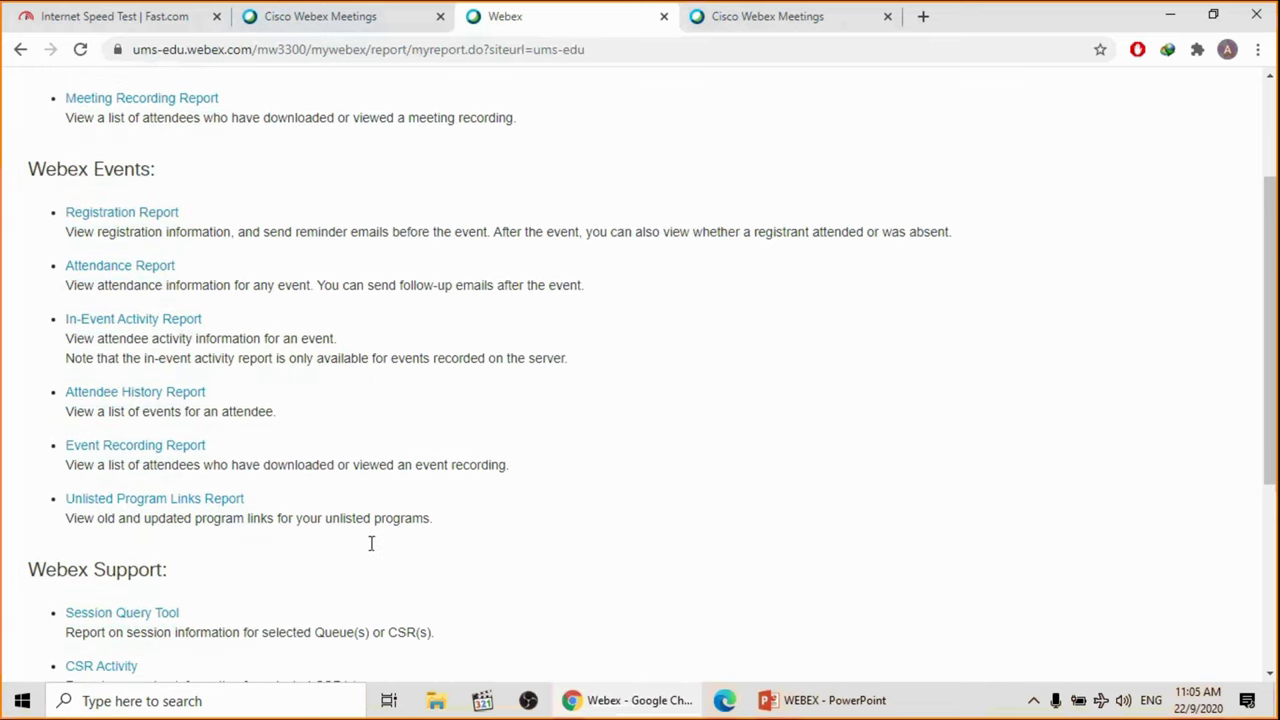
pyautogui.scroll(2, 371, 545)
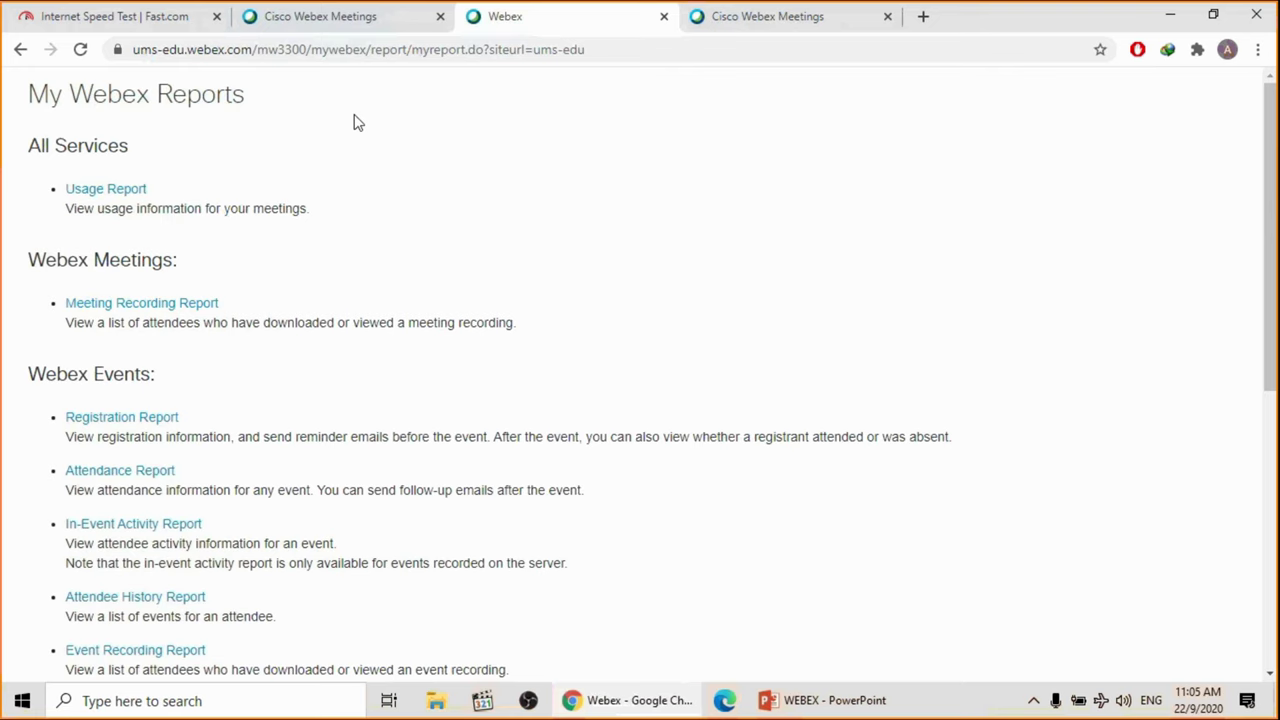
# Switch to the Cisco Webex Meetings window, collapse the Polling section and enable breakout sessions for the meeting.
pyautogui.hotkey('ctrl', 'shift', 'Tab')
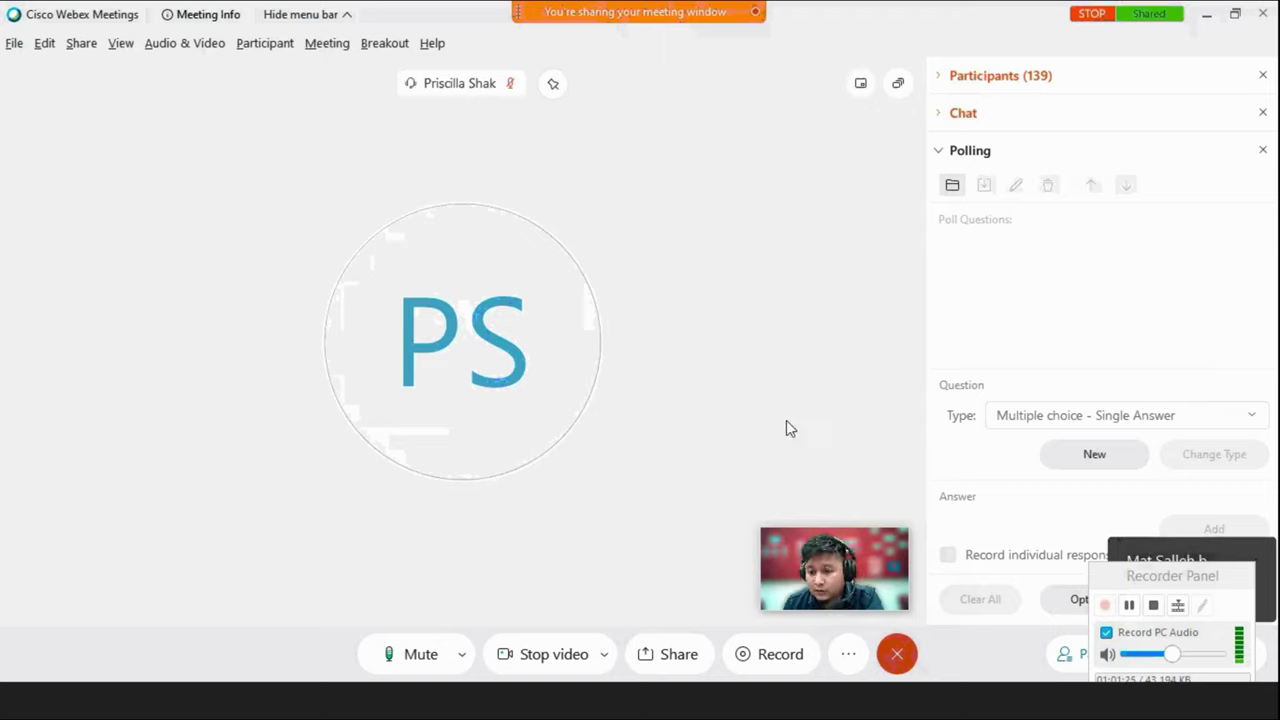
pyautogui.click(940, 152)
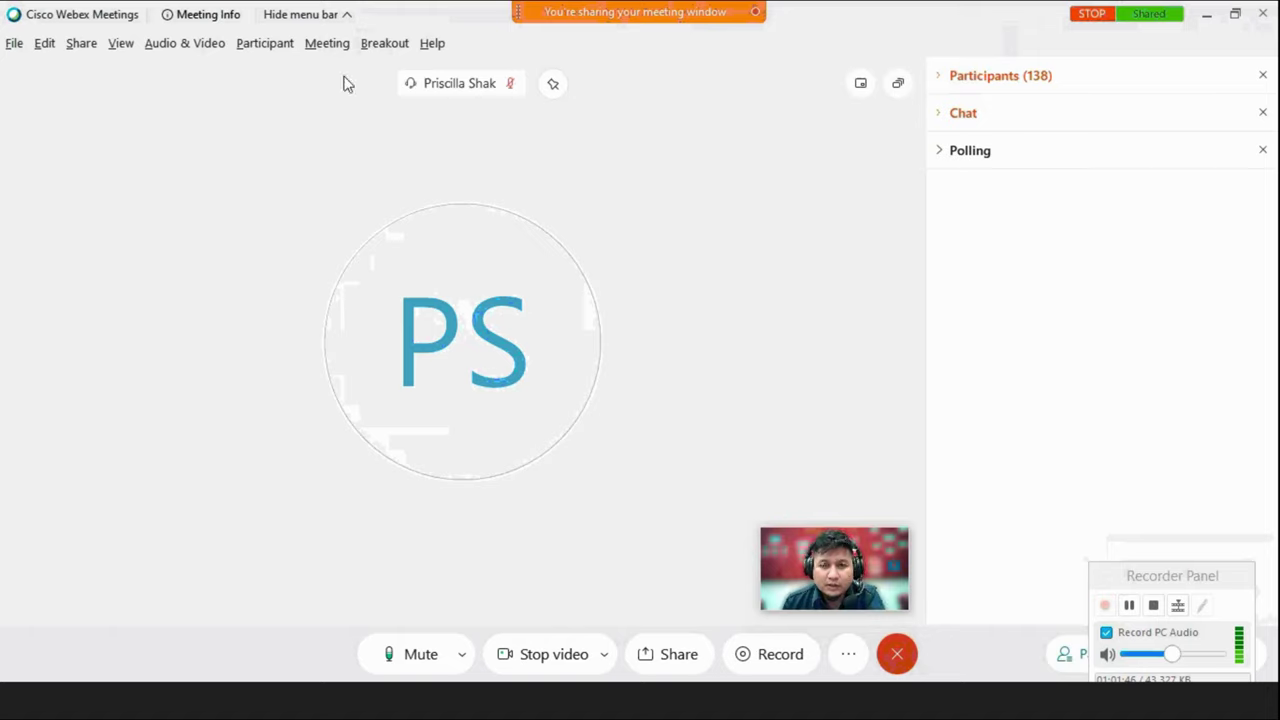
pyautogui.click(384, 43)
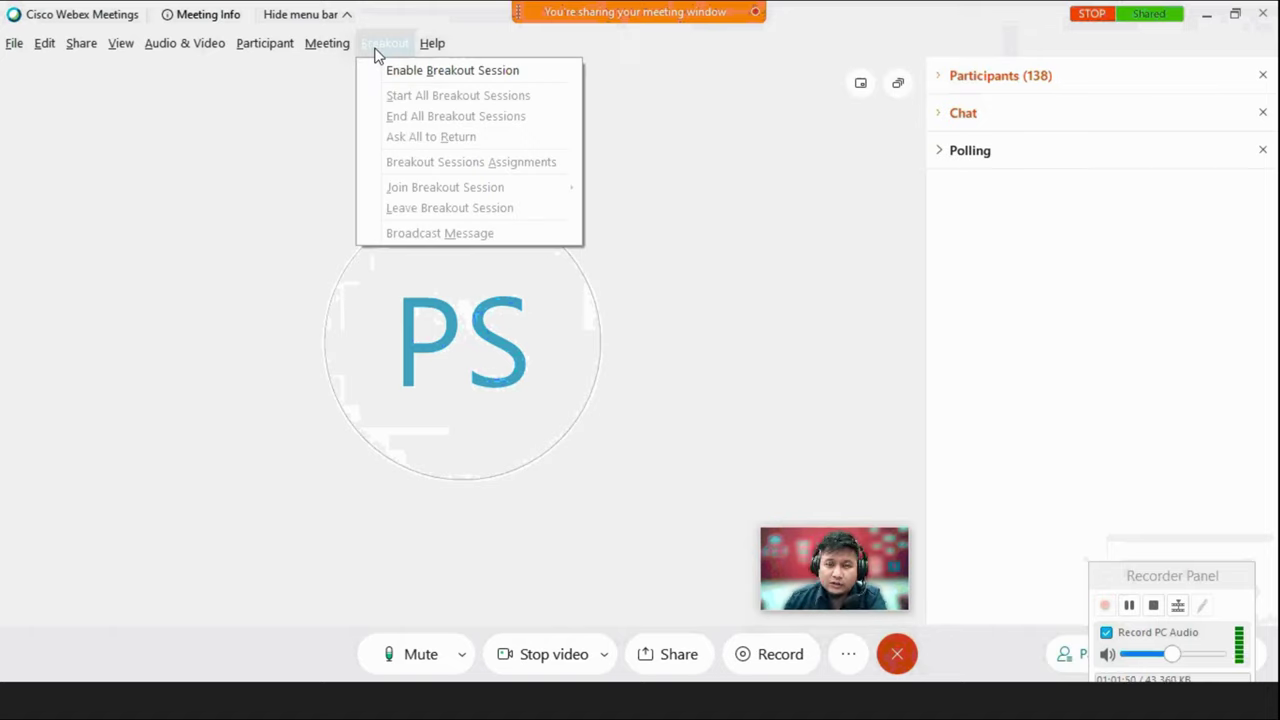
pyautogui.click(421, 71)
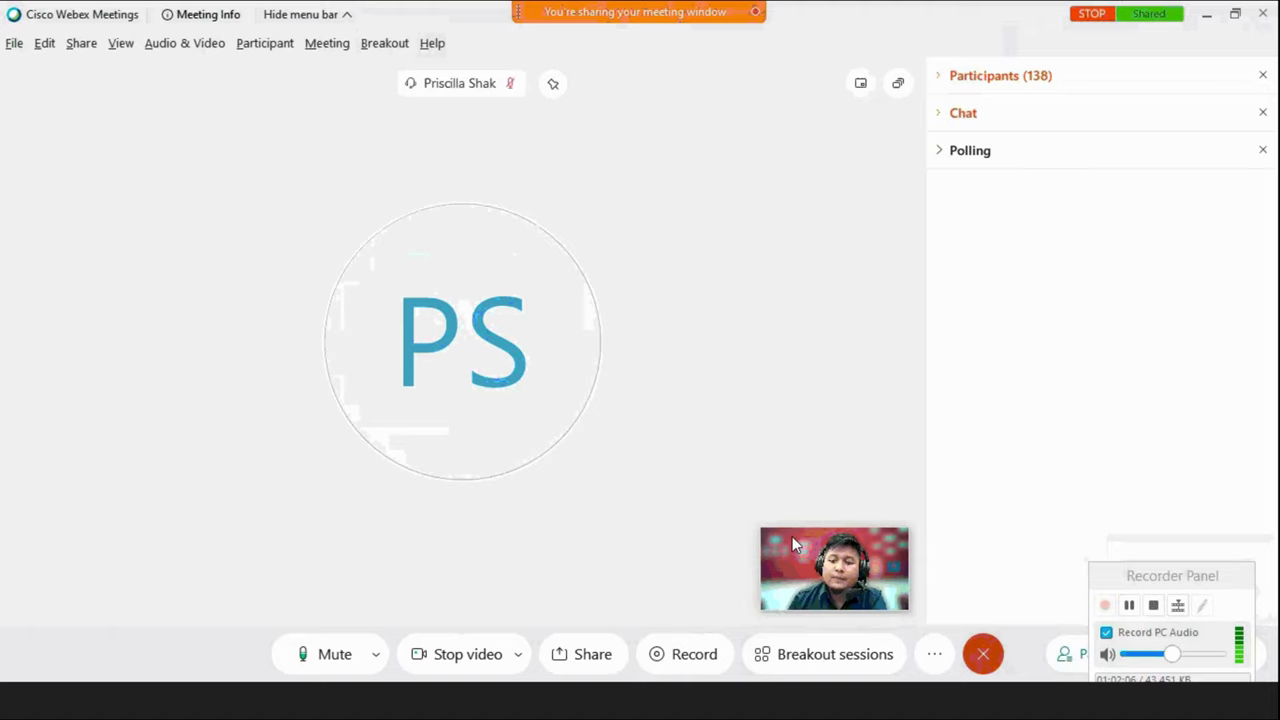
pyautogui.moveTo(937, 511); pyautogui.dragTo(952, 443)
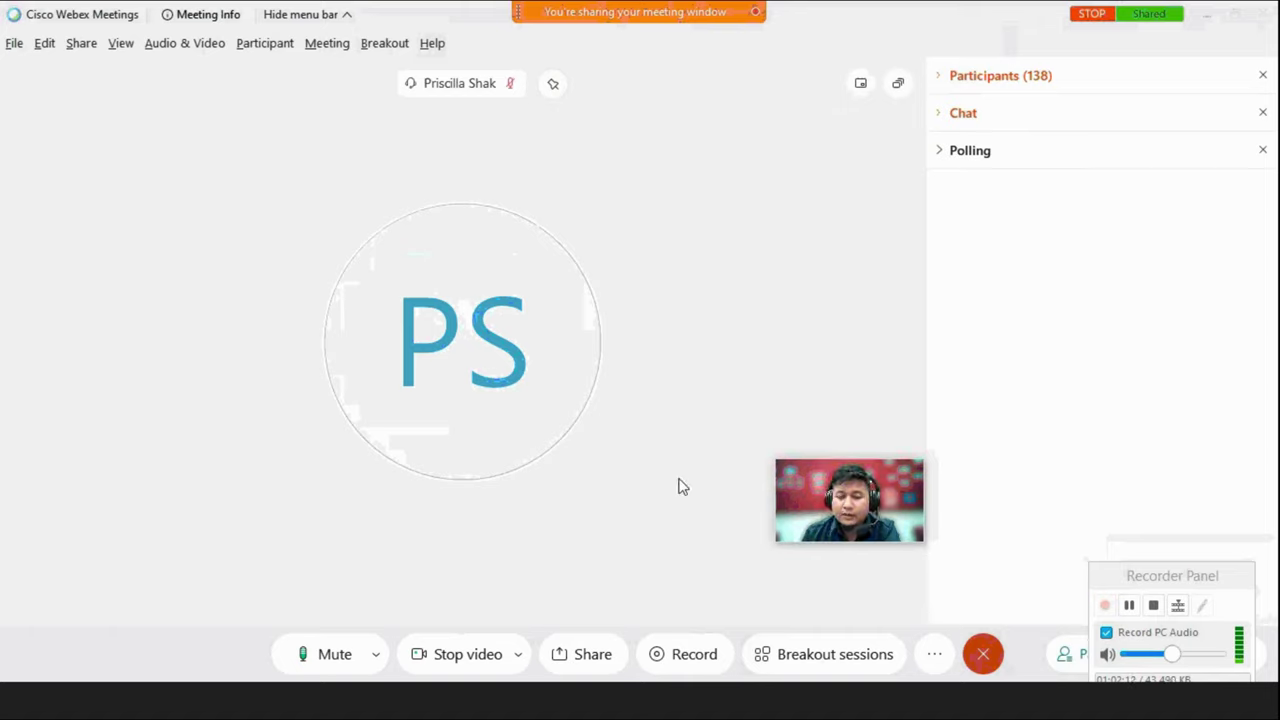
# Create breakout session assignments that split the participants automatically into 6 sessions.
pyautogui.click(819, 660)
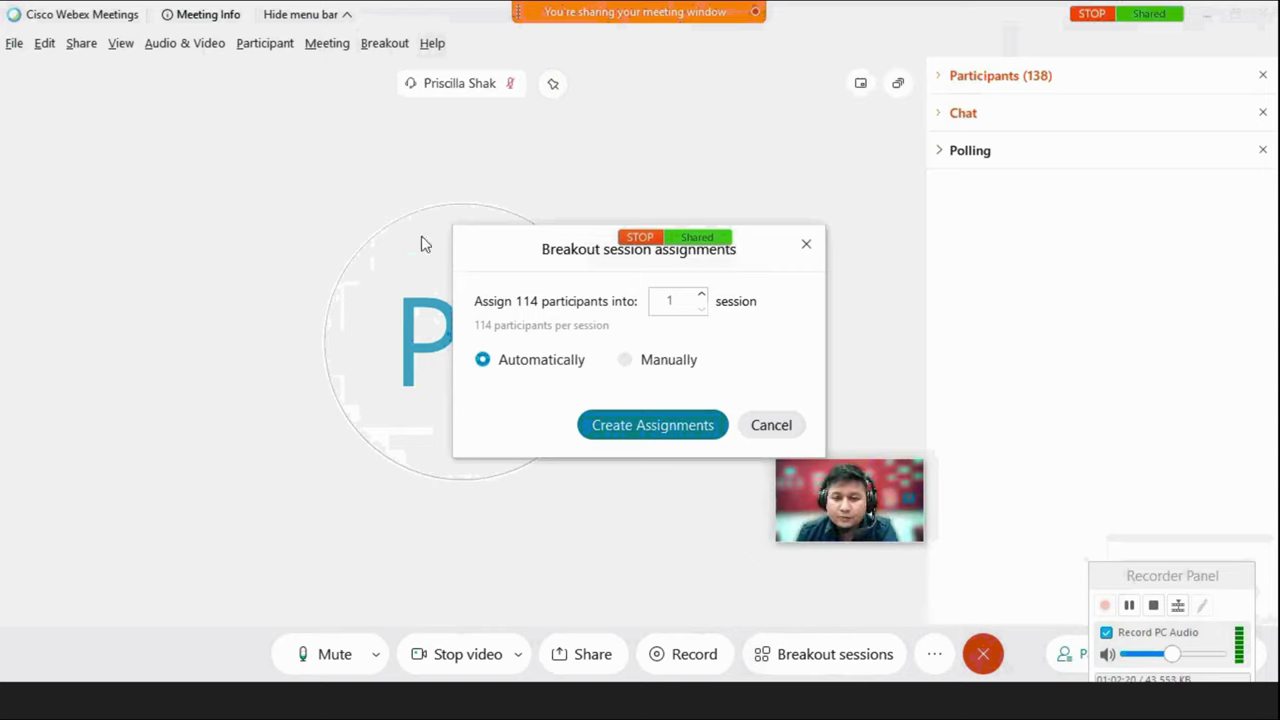
pyautogui.moveTo(542, 250); pyautogui.dragTo(394, 251)
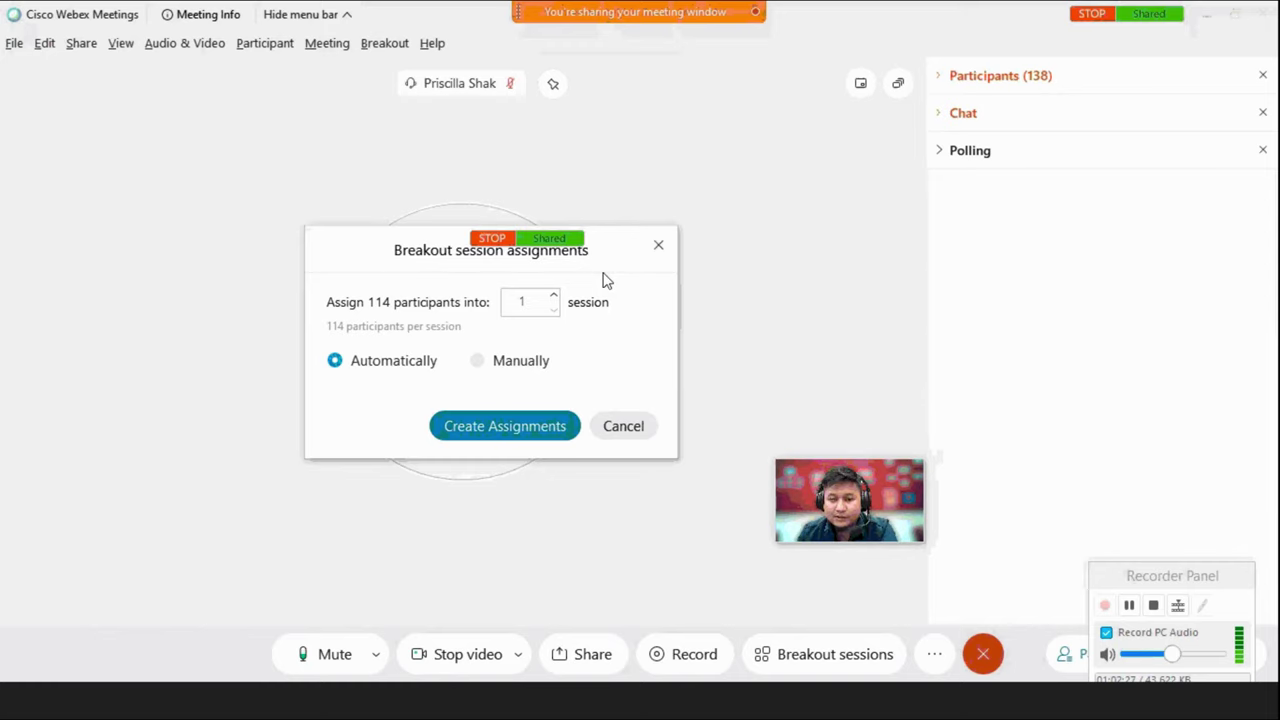
pyautogui.click(555, 297)
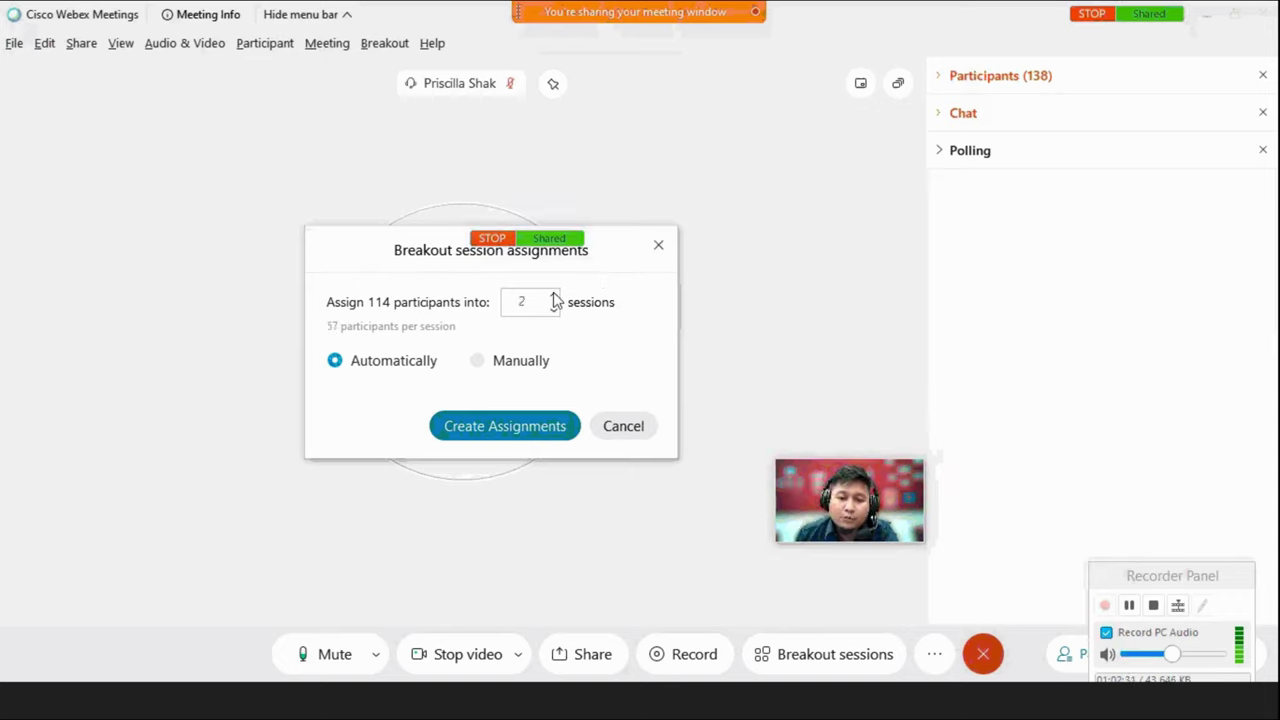
pyautogui.click(555, 297)
pyautogui.click(555, 297)
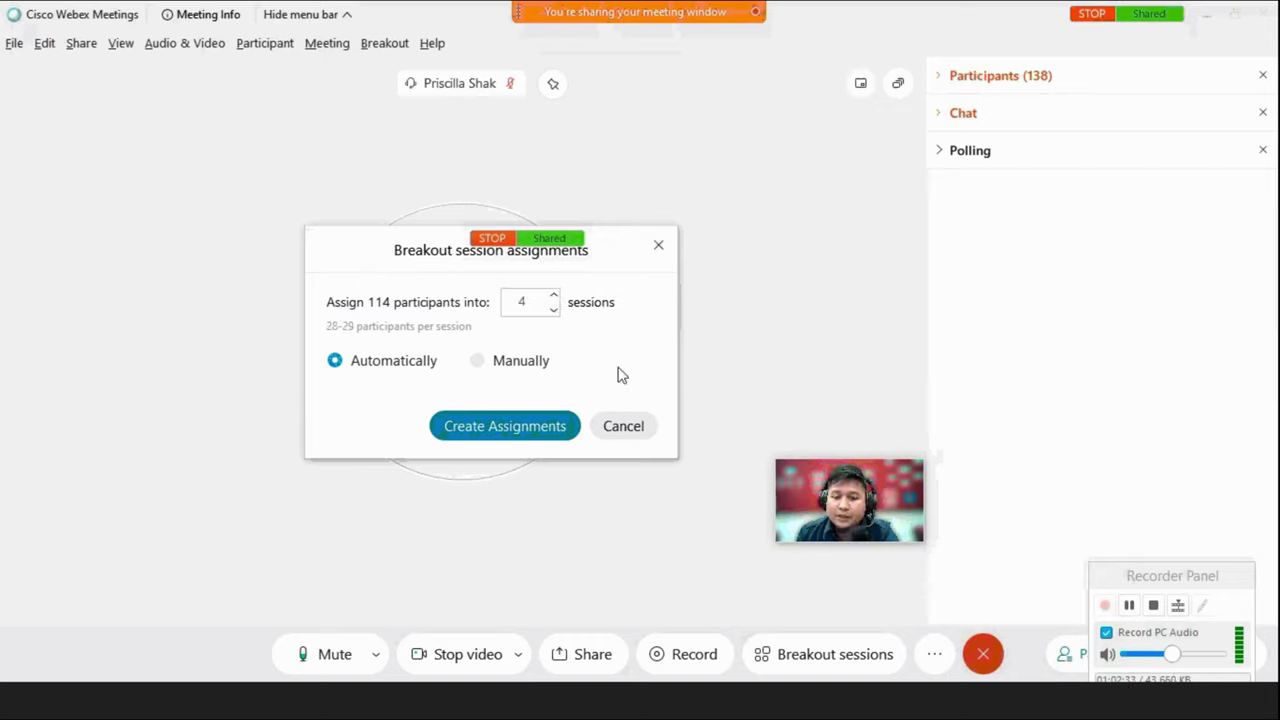
pyautogui.click(555, 297)
pyautogui.click(554, 311)
pyautogui.click(554, 311)
pyautogui.click(554, 311)
pyautogui.click(554, 311)
pyautogui.click(554, 297)
pyautogui.click(554, 297)
pyautogui.click(554, 297)
pyautogui.click(555, 297)
pyautogui.click(555, 297)
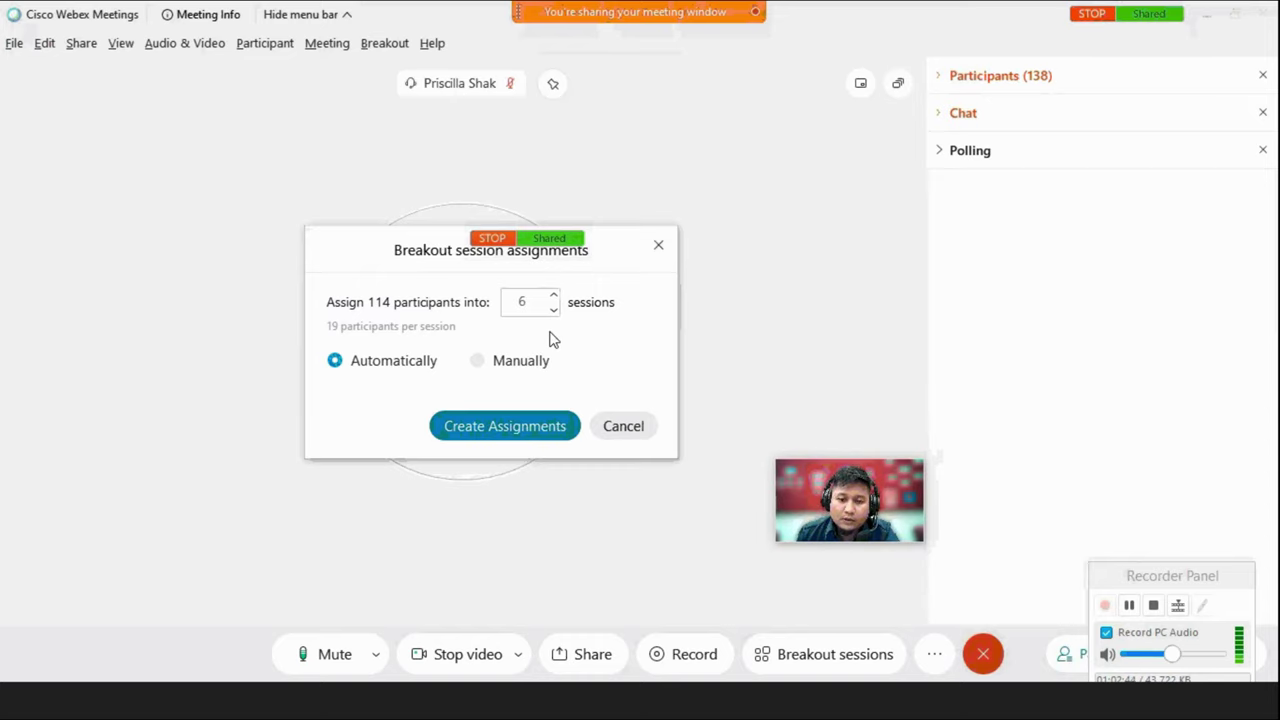
pyautogui.click(537, 428)
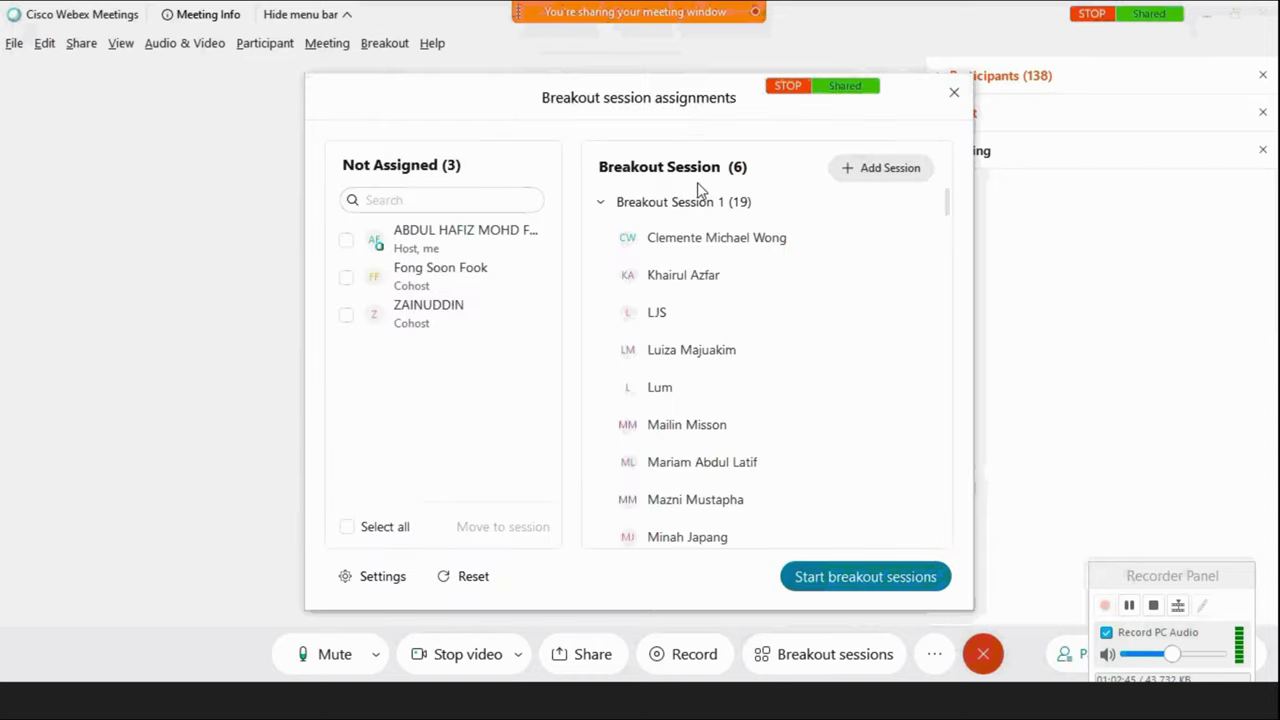
# Examine which participants are assigned to each breakout session and who is not assigned.
pyautogui.scroll(-3, 584, 445)
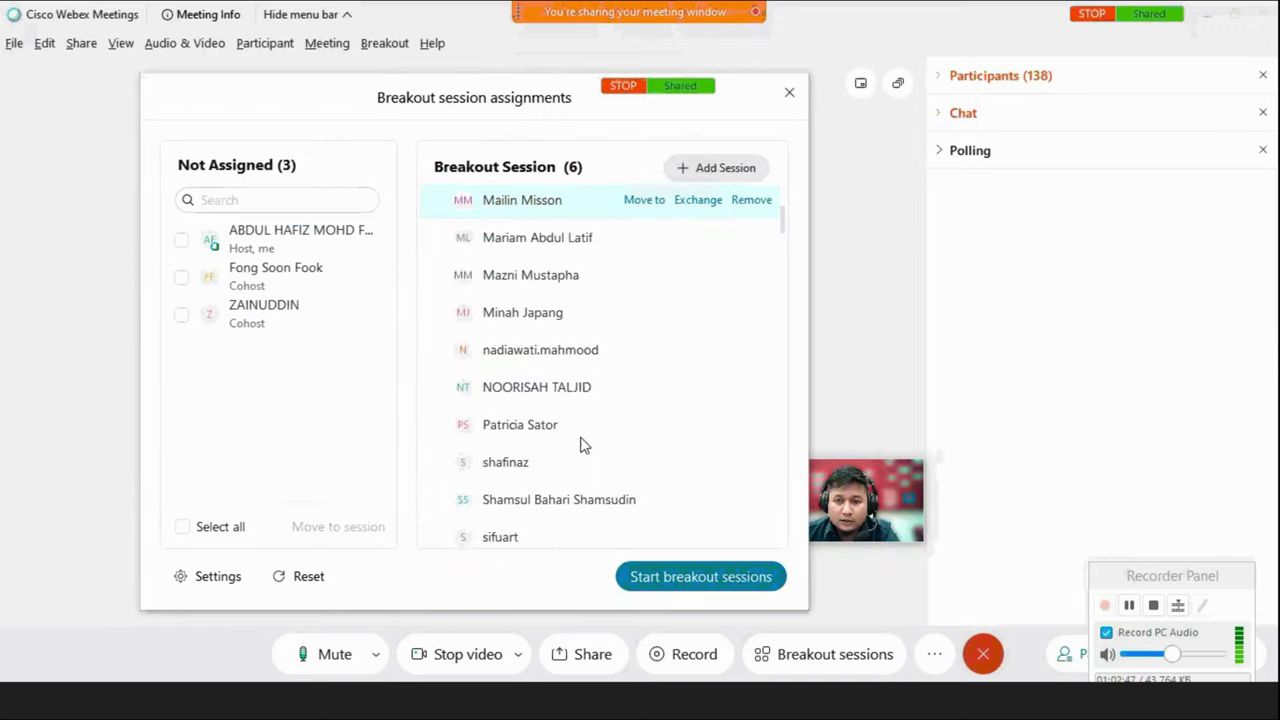
pyautogui.scroll(-3, 584, 445)
pyautogui.scroll(-3, 584, 445)
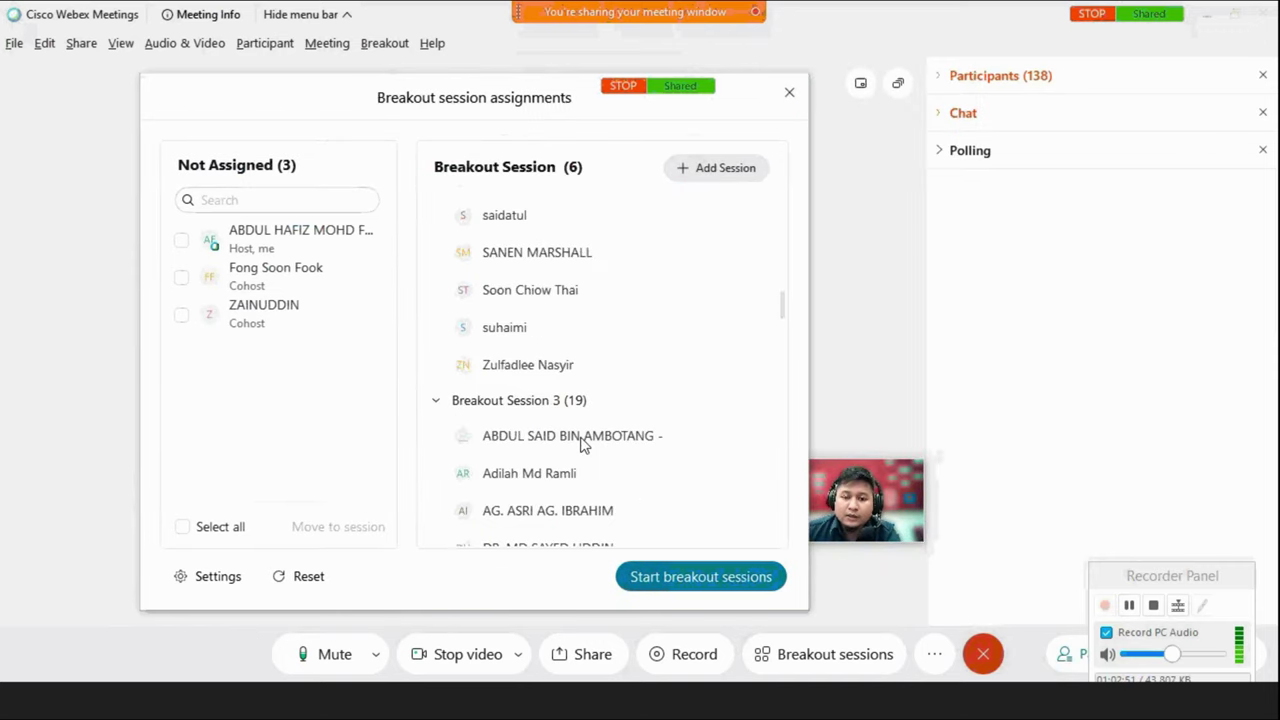
pyautogui.moveTo(584, 445)
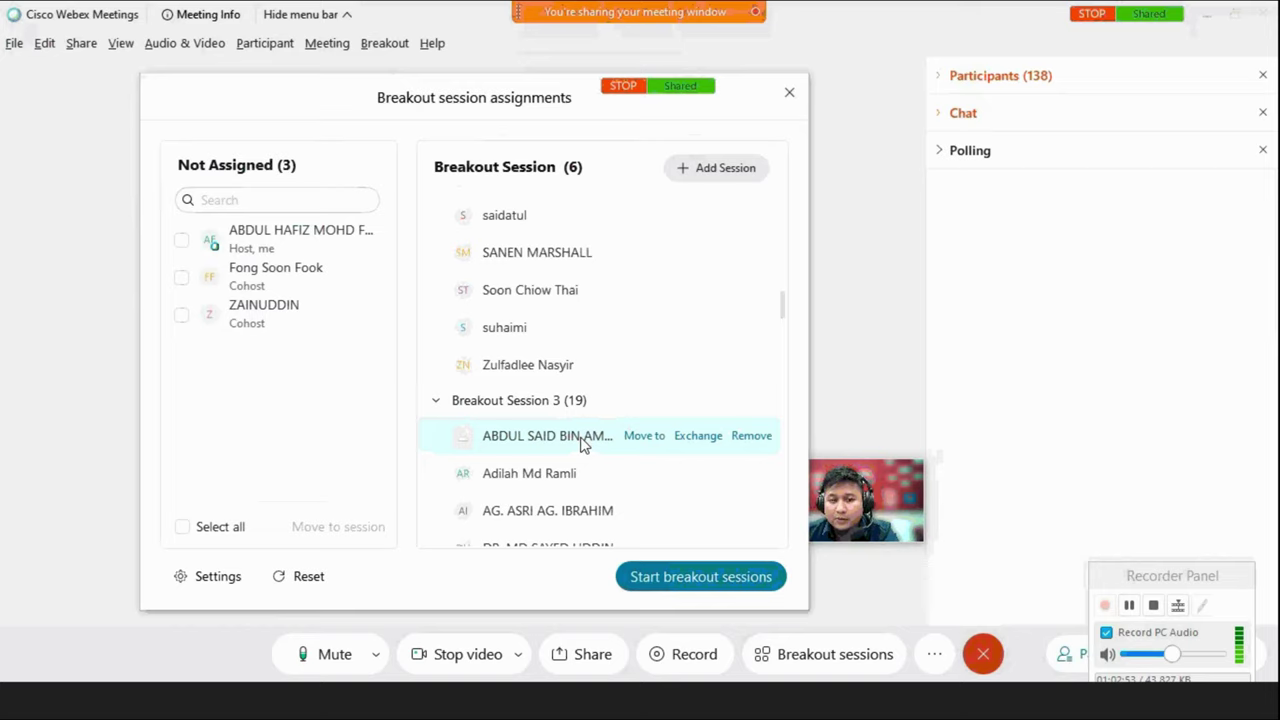
pyautogui.scroll(-5, 584, 445)
pyautogui.scroll(-5, 584, 445)
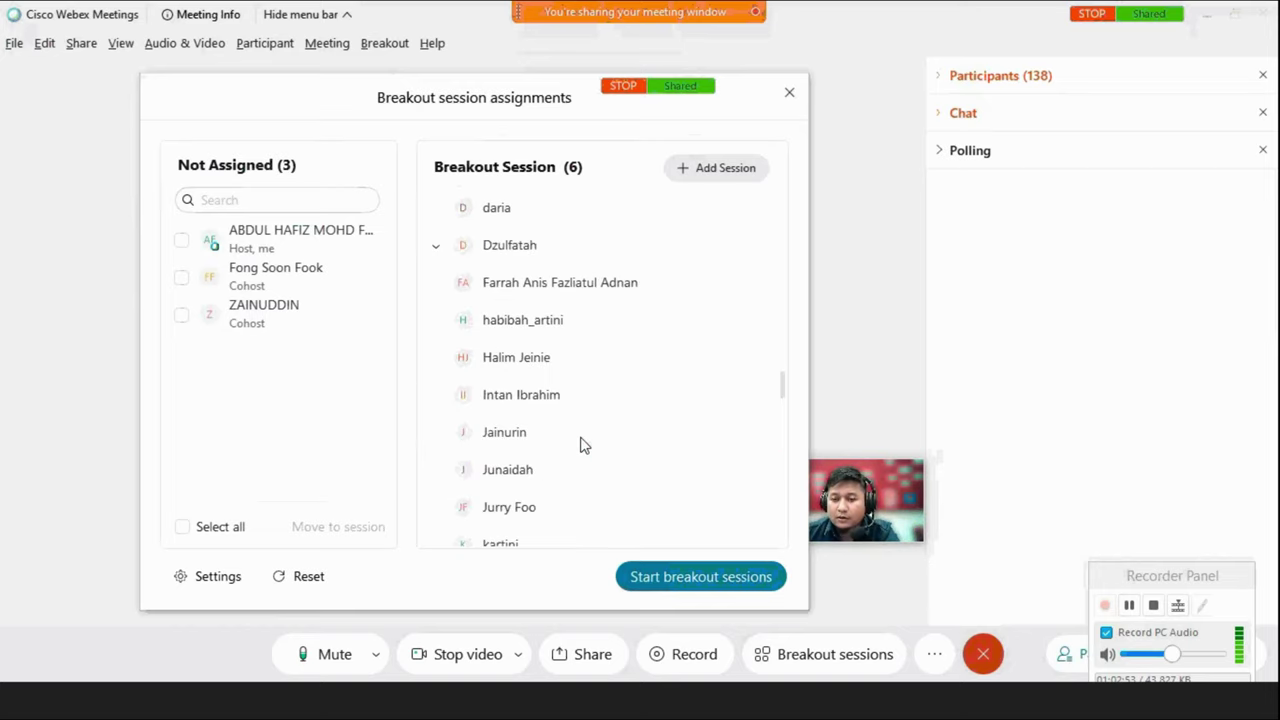
pyautogui.moveTo(784, 389); pyautogui.dragTo(786, 200)
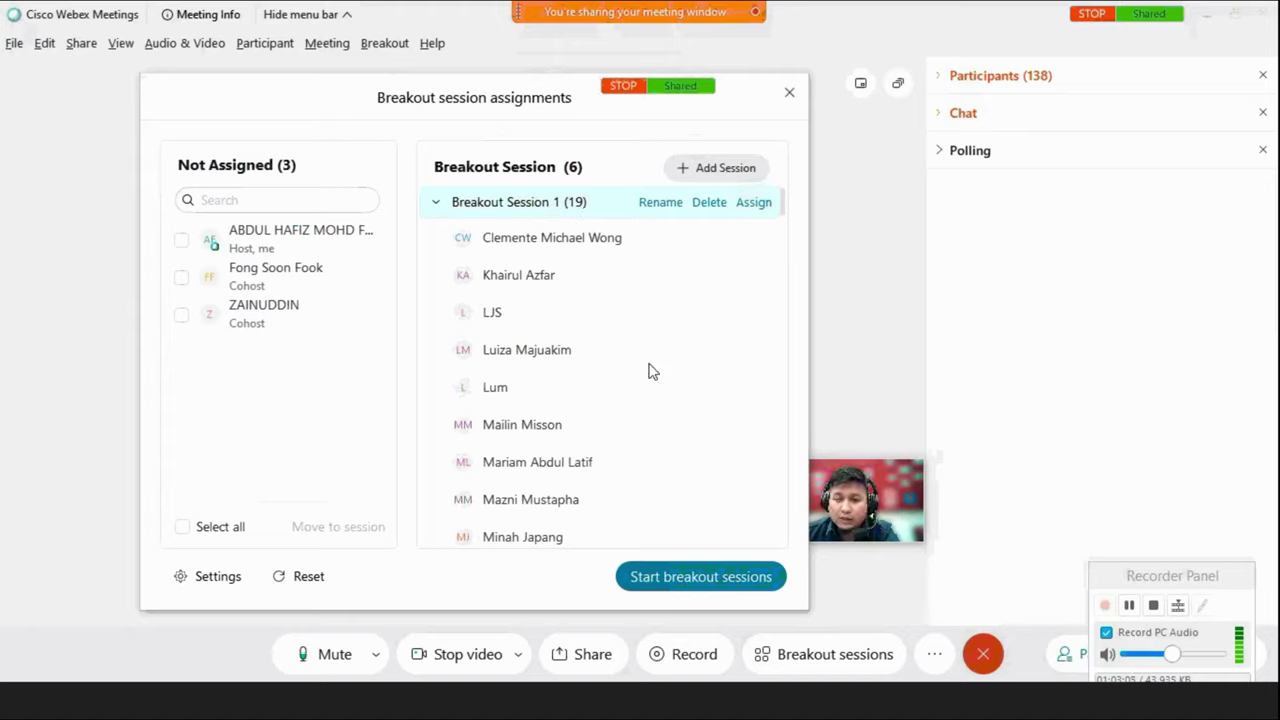
pyautogui.moveTo(594, 392)
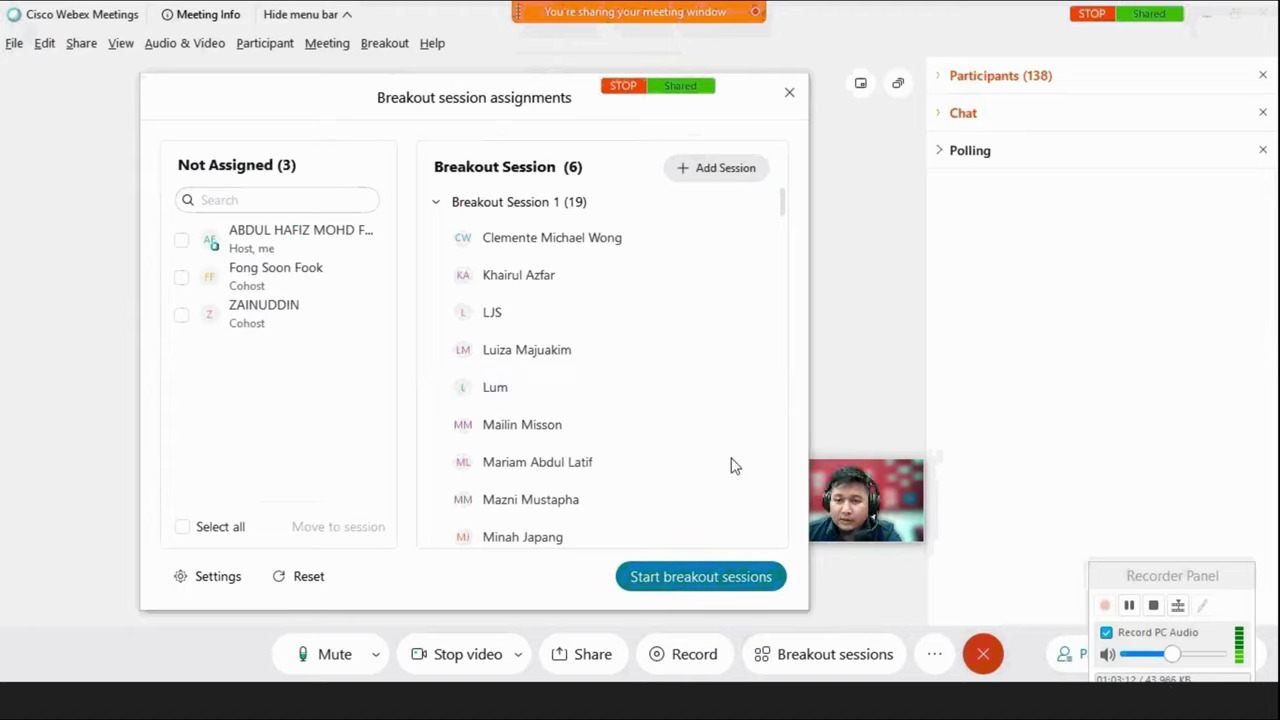
pyautogui.moveTo(786, 213)
pyautogui.mouseDown()
pyautogui.moveTo(786, 230)
pyautogui.moveTo(784, 210)
pyautogui.mouseUp()
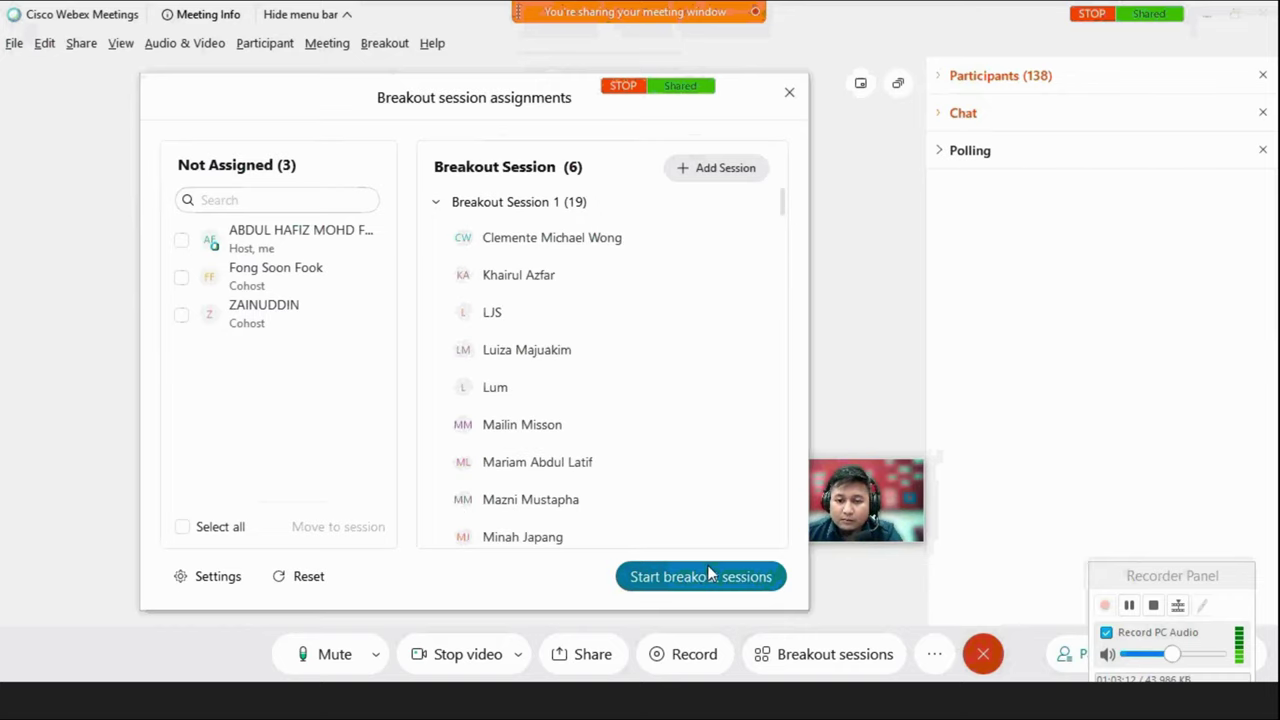
pyautogui.moveTo(672, 478)
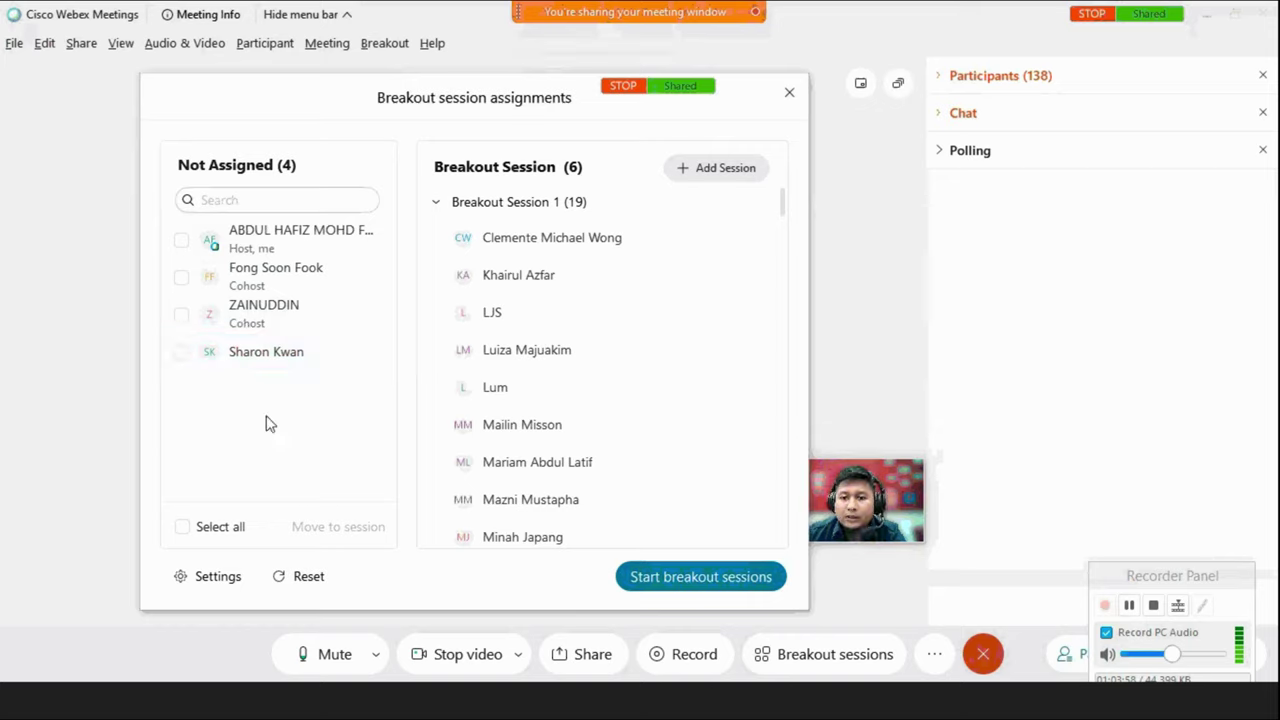
# Rename Breakout Session 1 as "group 1" in the breakout session assignments.
pyautogui.scroll(-1, 700, 320)
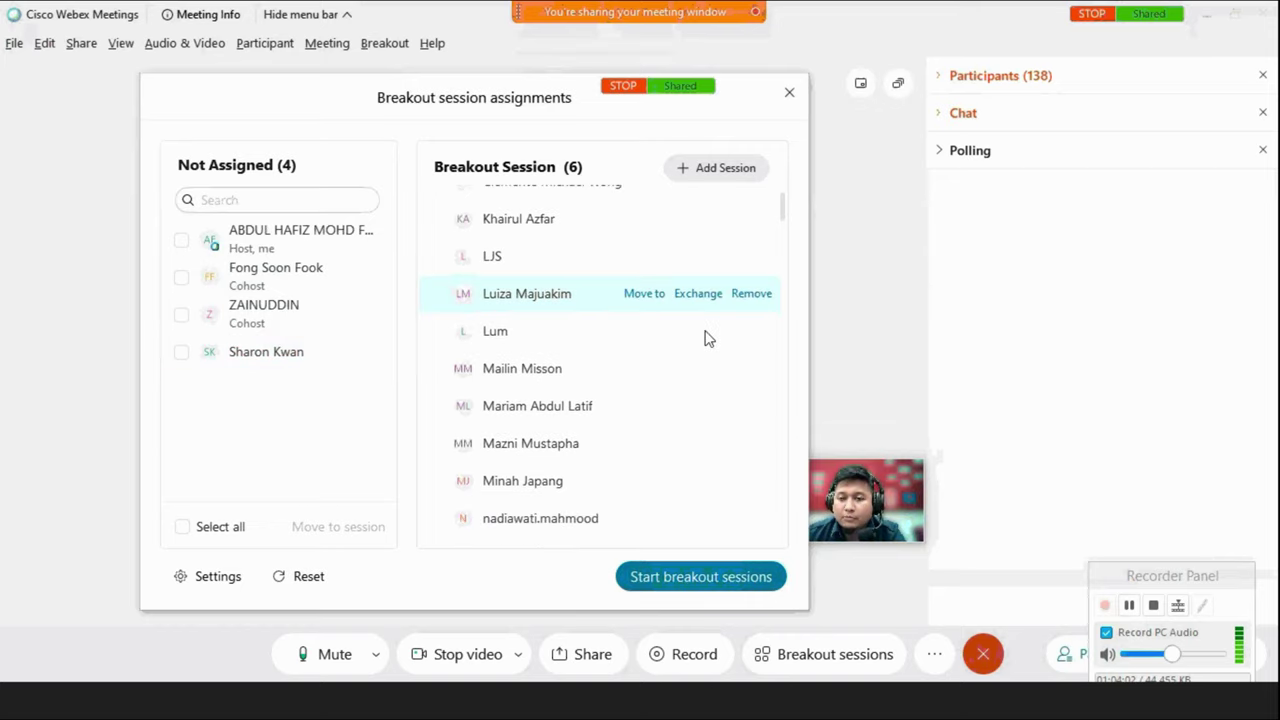
pyautogui.moveTo(781, 208); pyautogui.dragTo(790, 168)
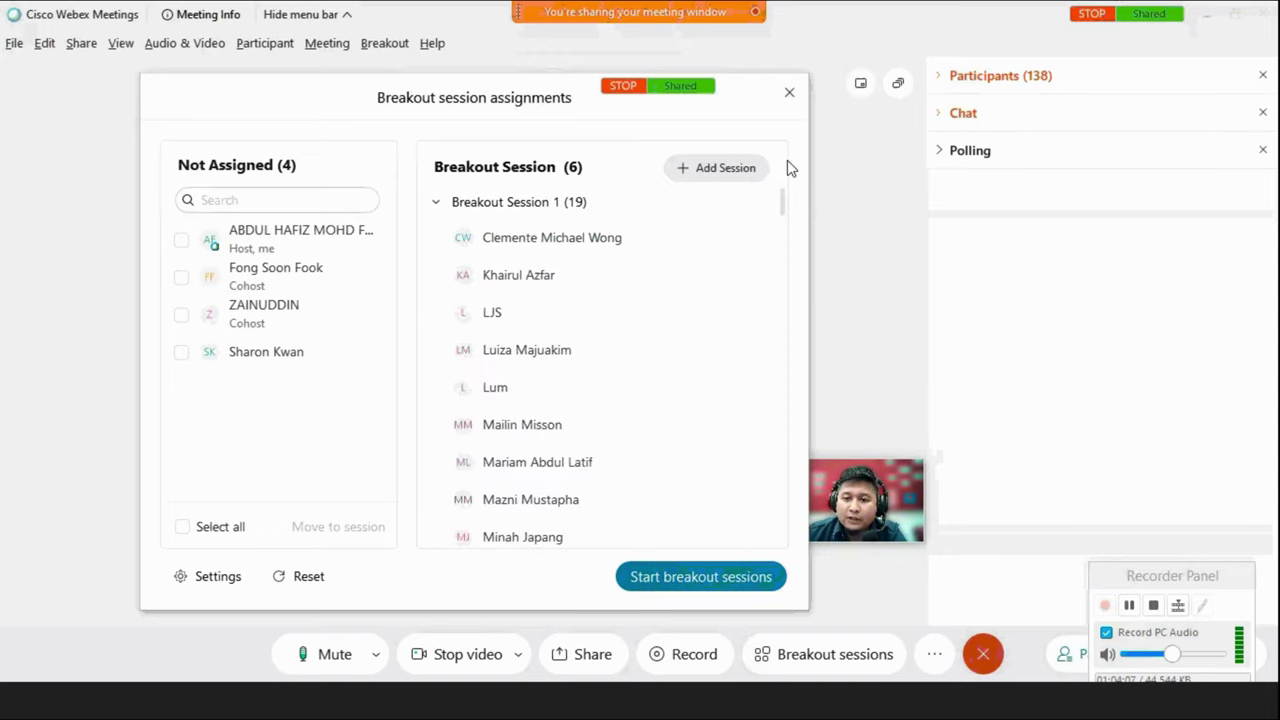
pyautogui.click(641, 203)
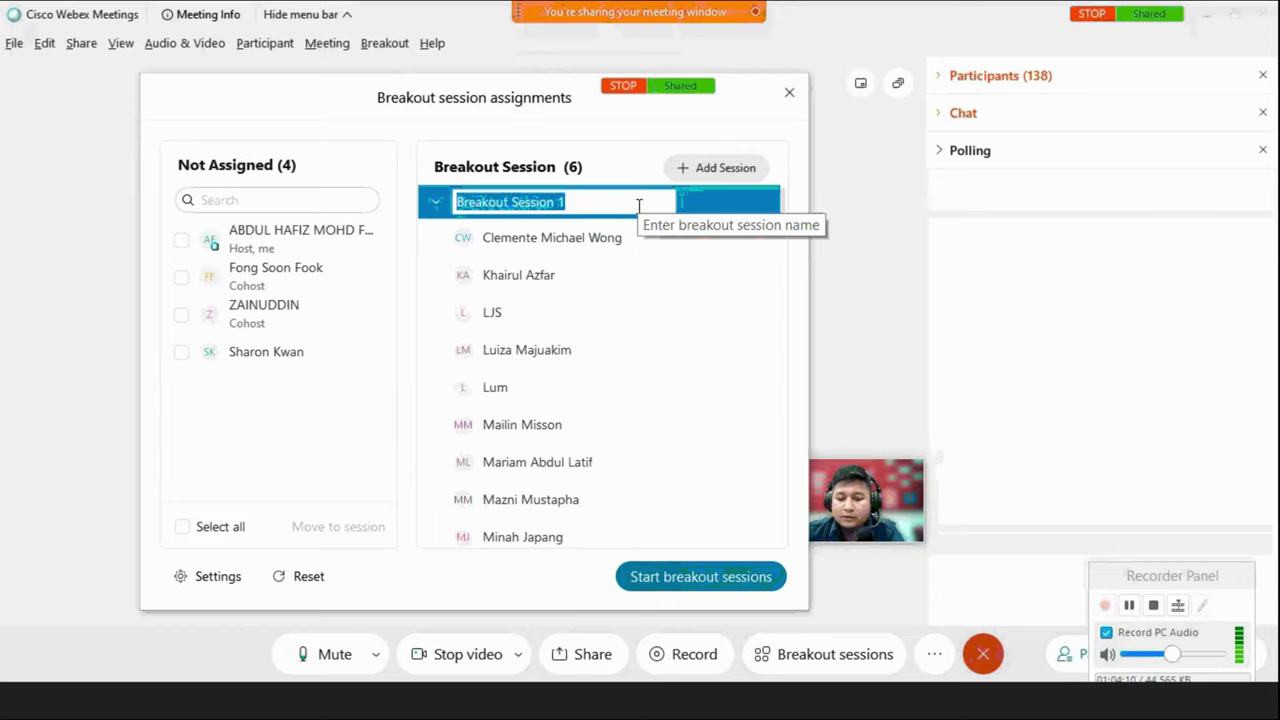
pyautogui.write('group 1')
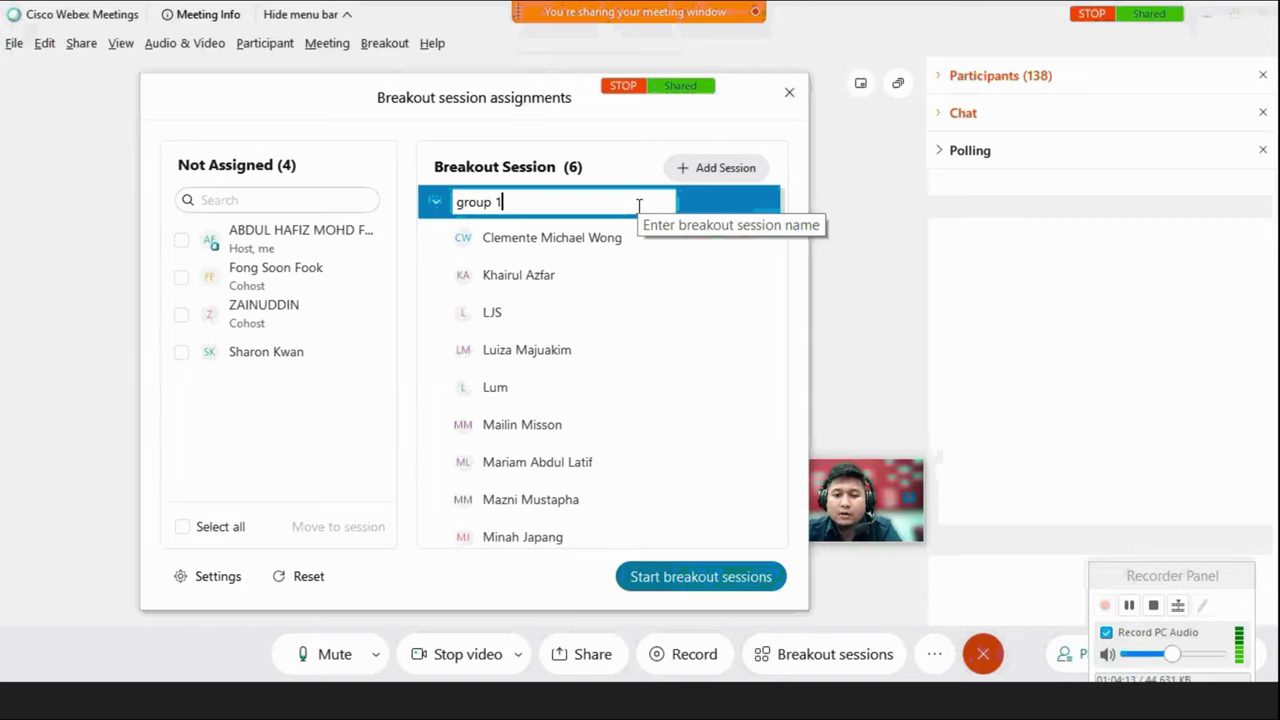
pyautogui.press('Return')
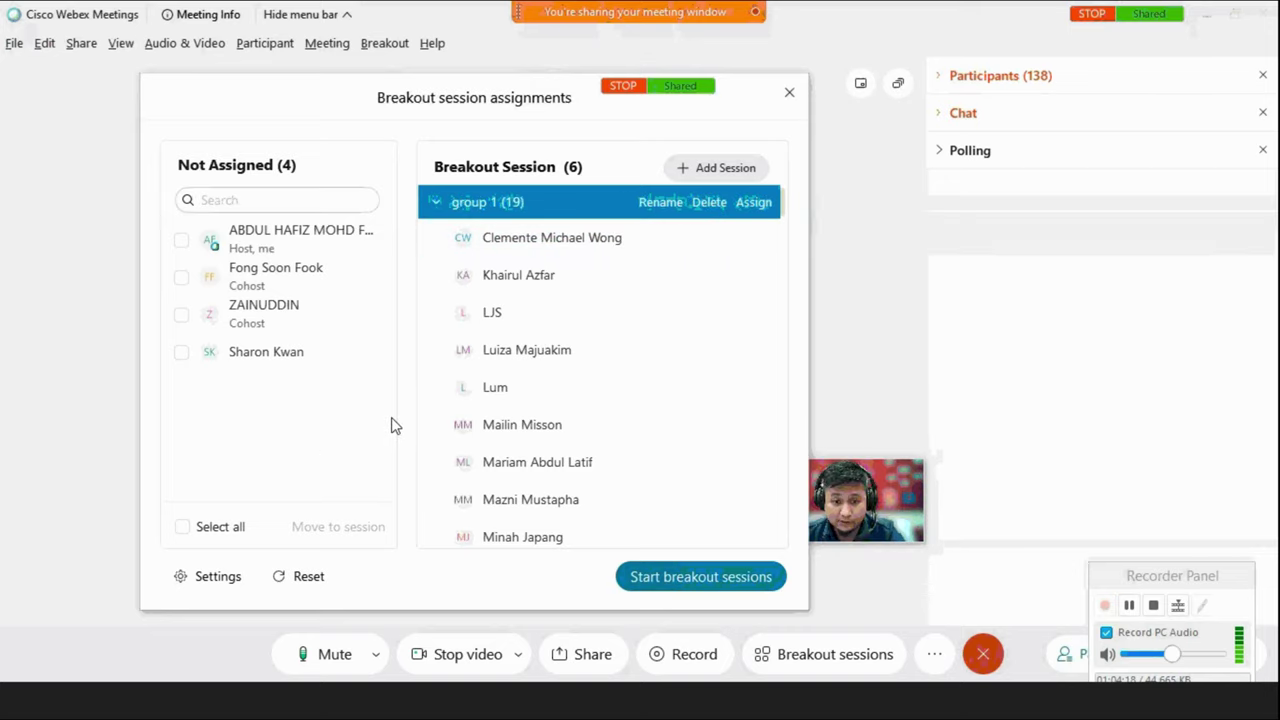
# Assign the only unassigned participant who is neither host nor cohost to the group 1 breakout session.
pyautogui.click(755, 204)
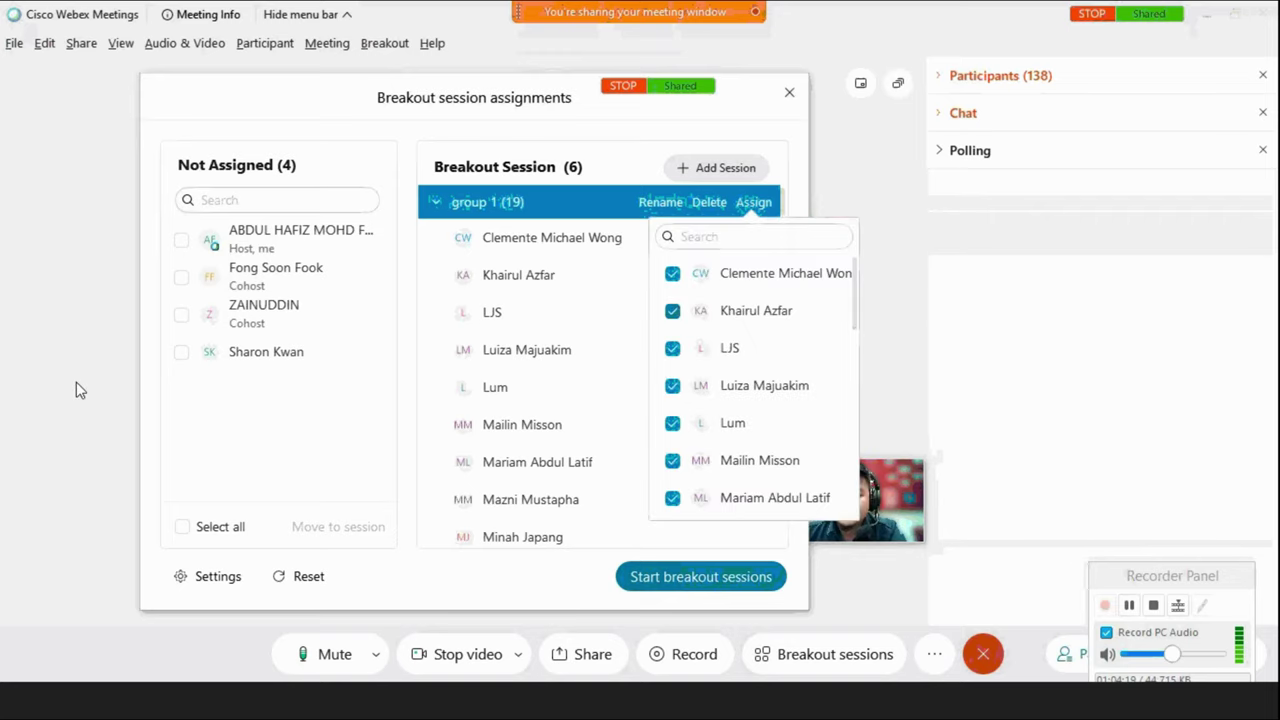
pyautogui.click(182, 360)
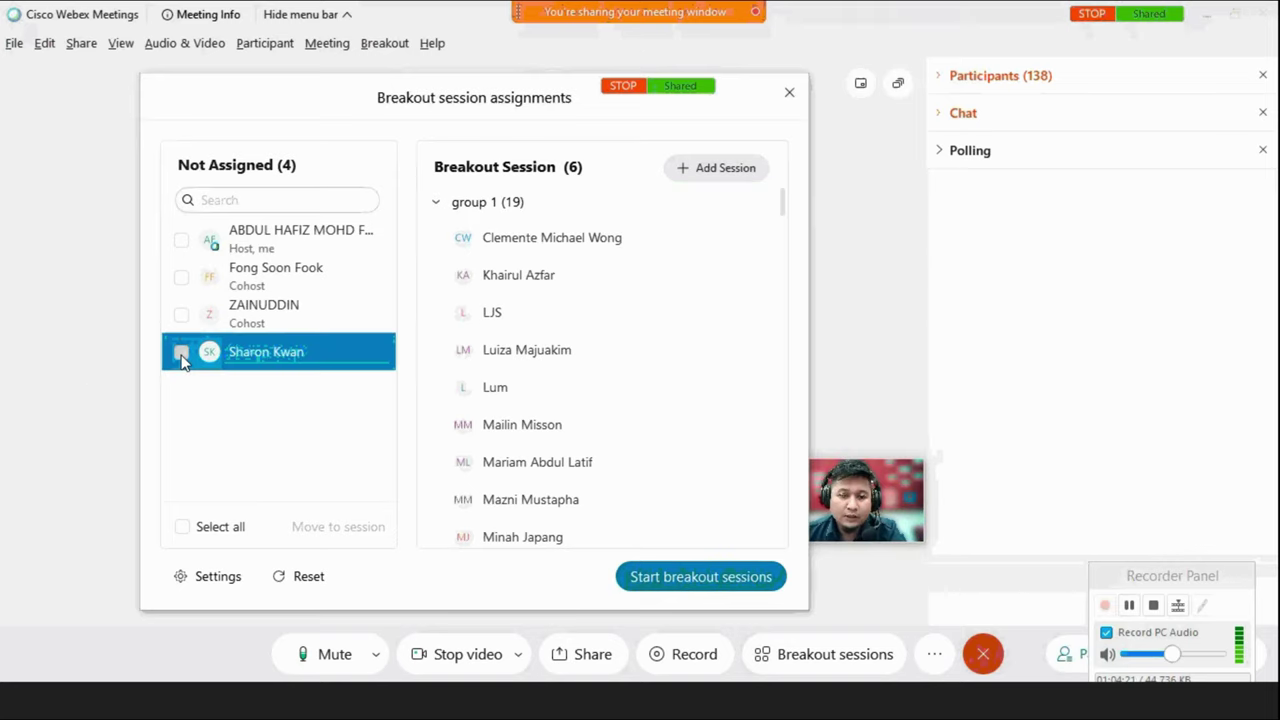
pyautogui.click(181, 354)
pyautogui.click(338, 526)
pyautogui.click(300, 274)
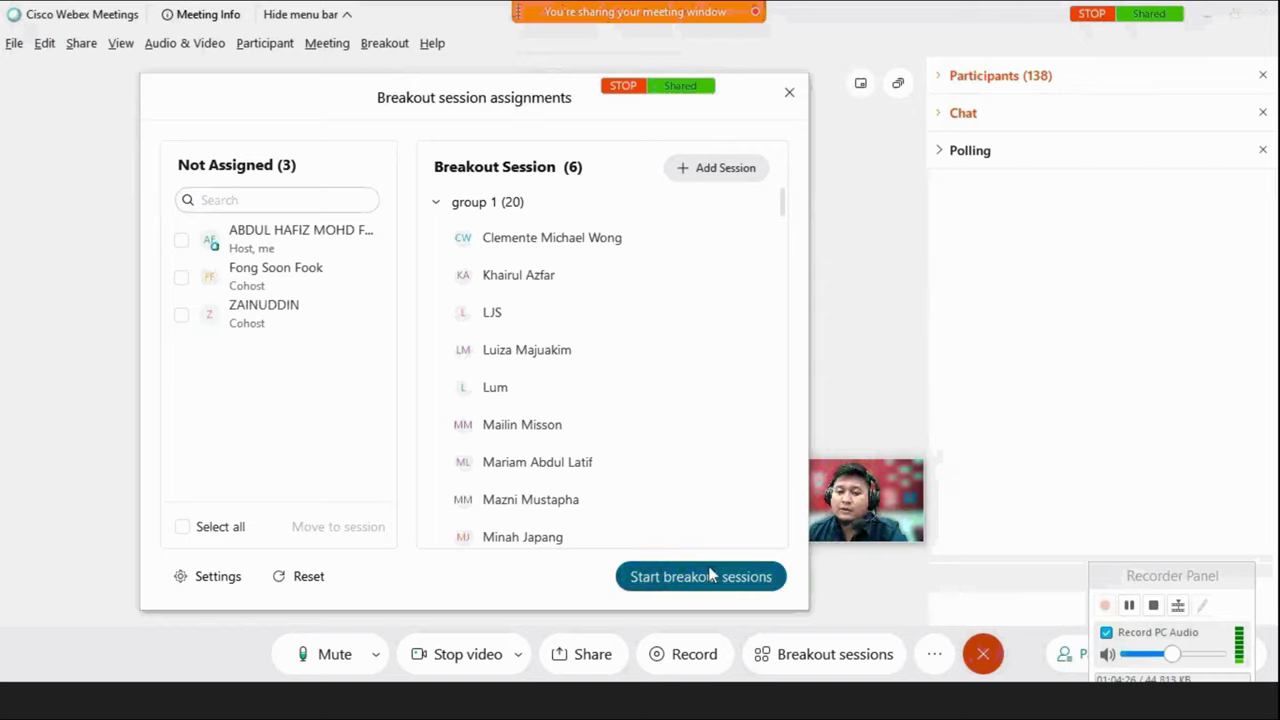
# Examine the participants assigned to group 1 and Breakout Session 2, and expand the meeting chat to read the messages.
pyautogui.scroll(-3, 686, 496)
pyautogui.scroll(3, 686, 496)
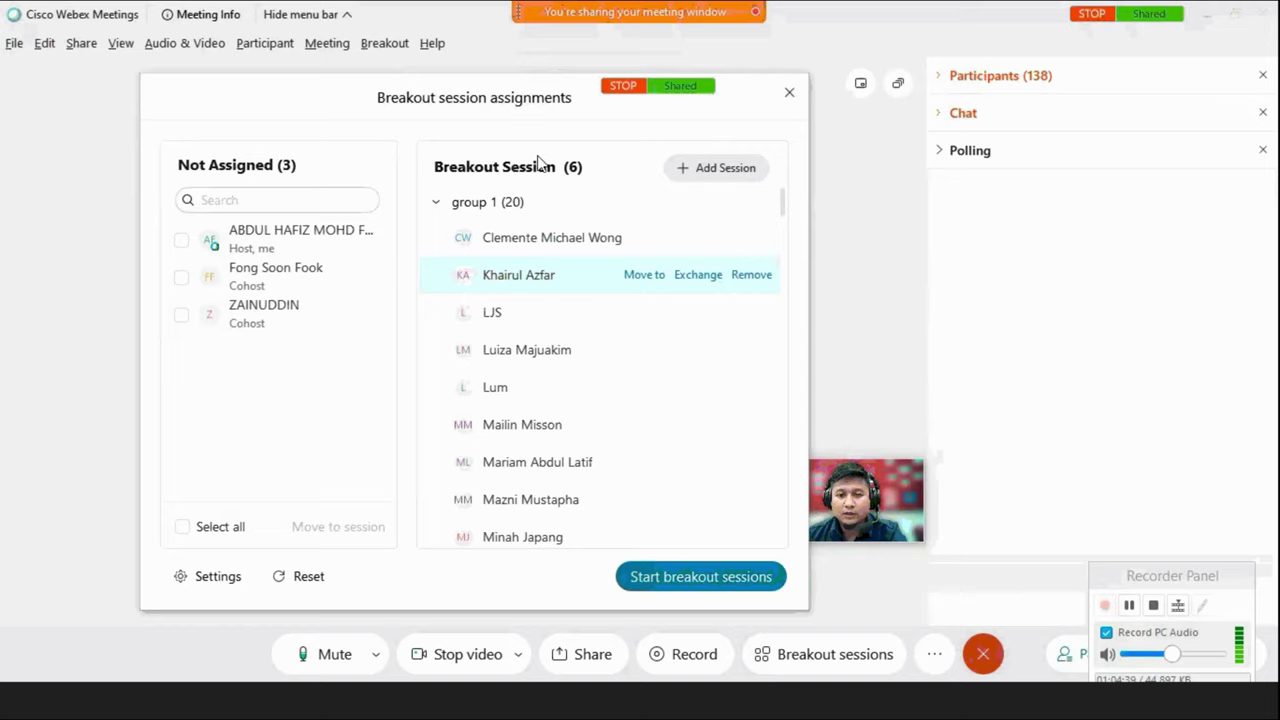
pyautogui.scroll(-3, 593, 292)
pyautogui.scroll(-6, 593, 292)
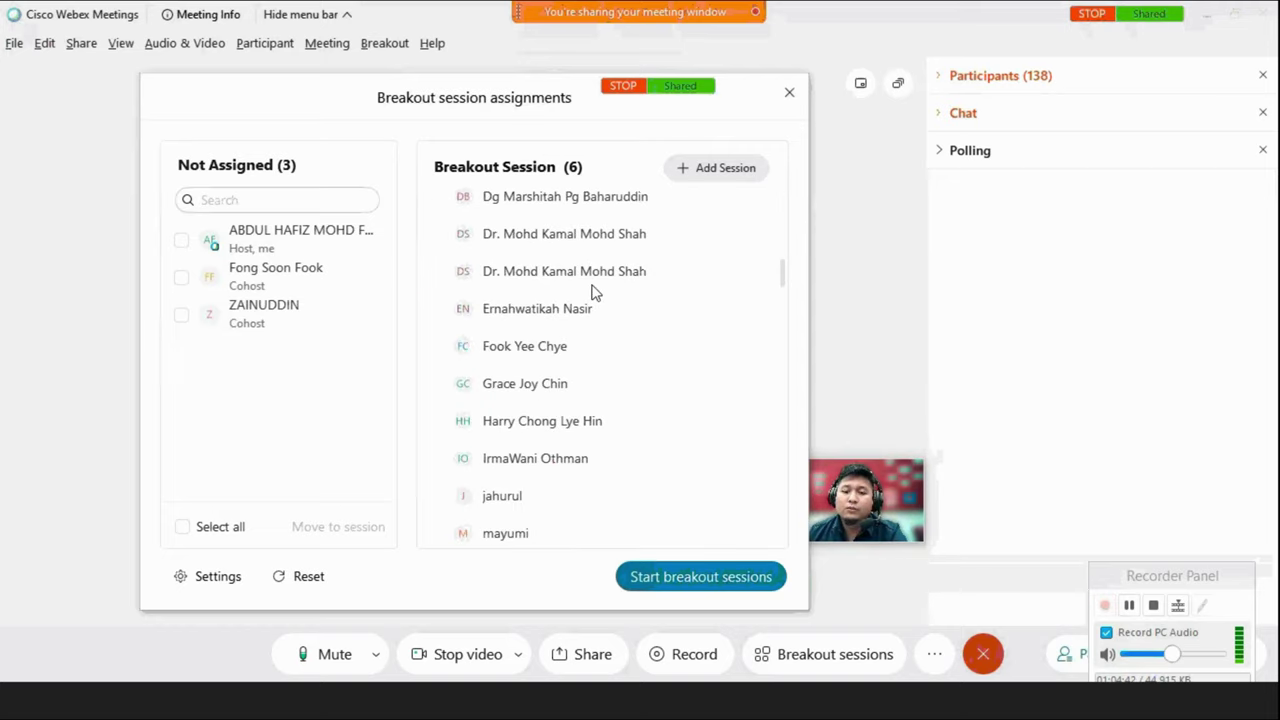
pyautogui.scroll(10, 593, 292)
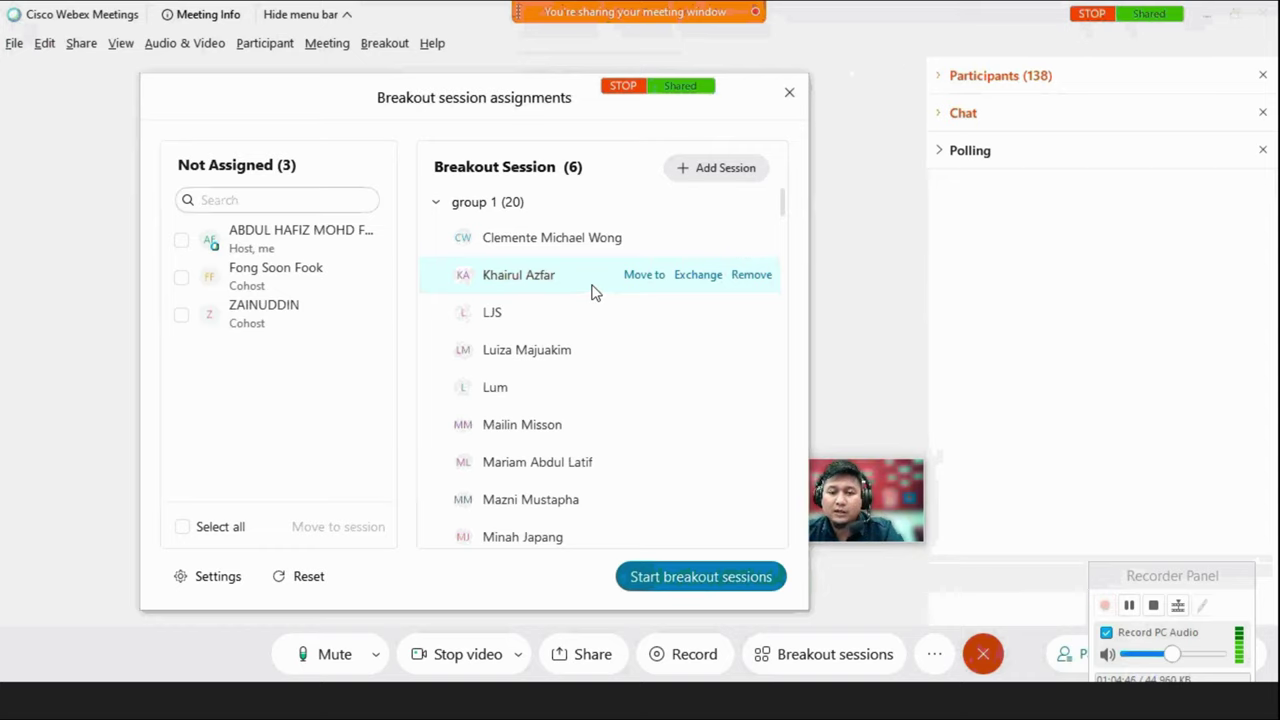
pyautogui.scroll(-3, 560, 400)
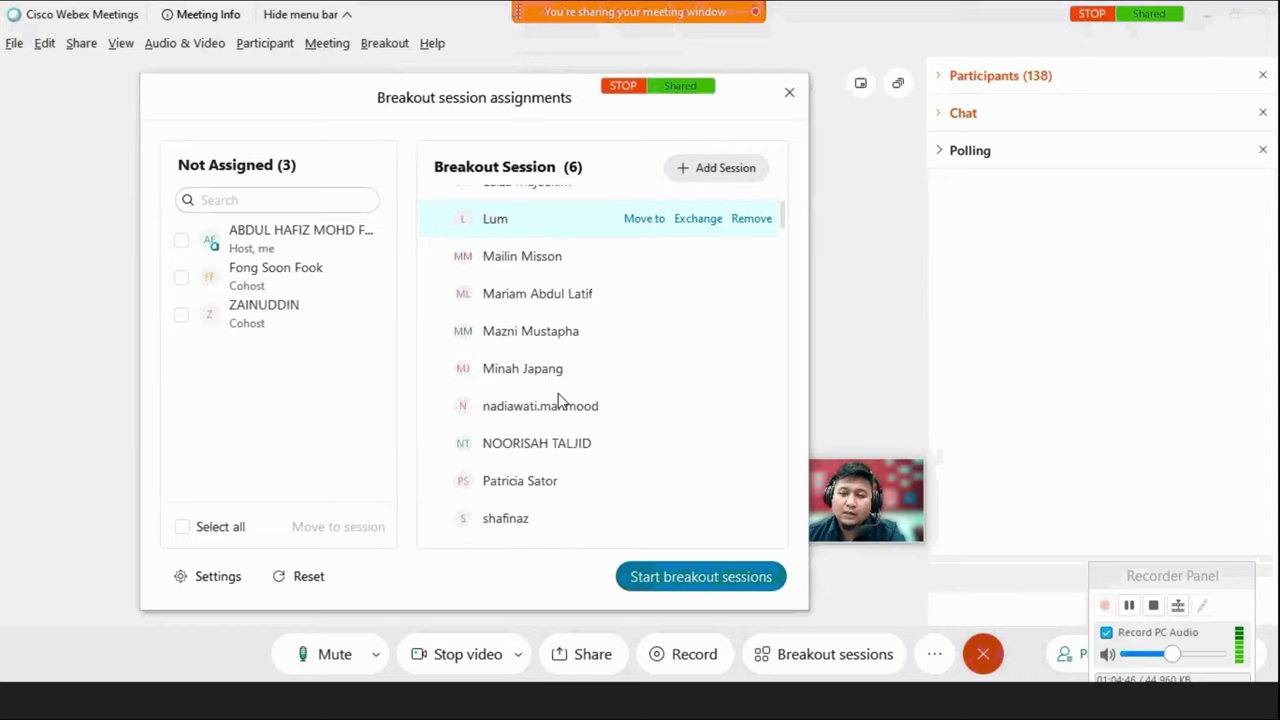
pyautogui.scroll(3, 558, 399)
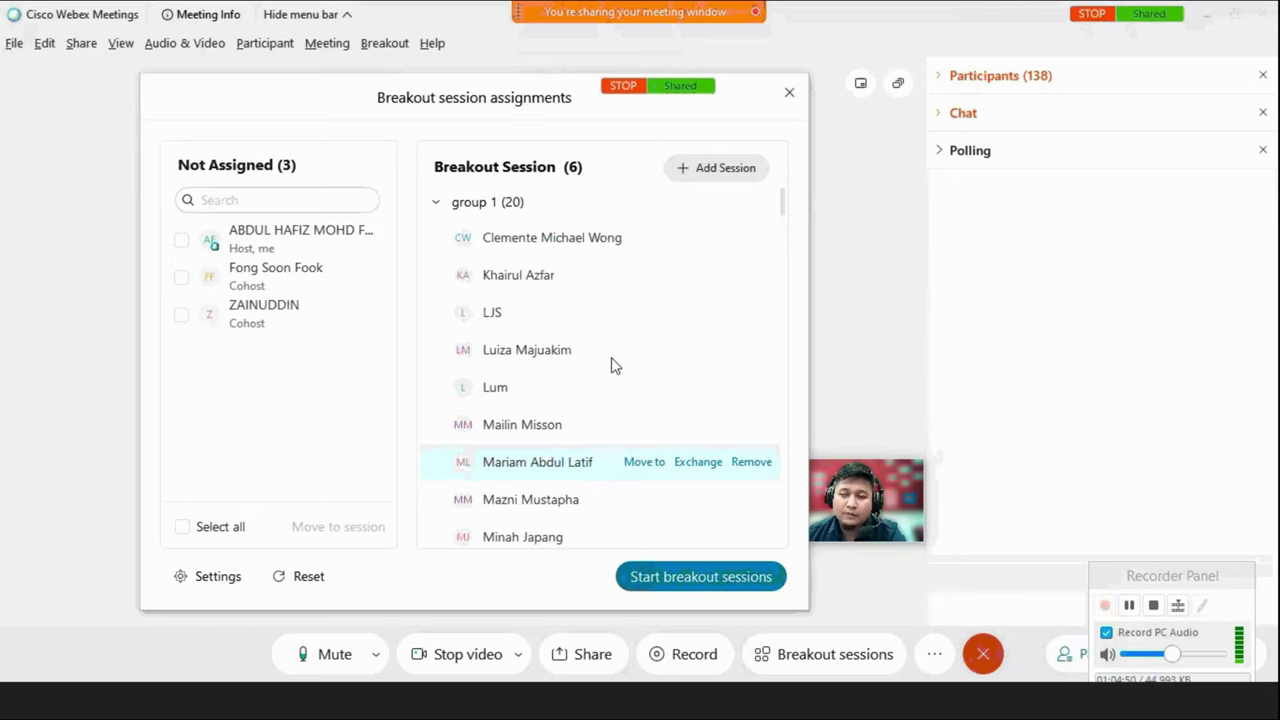
pyautogui.scroll(-6, 590, 378)
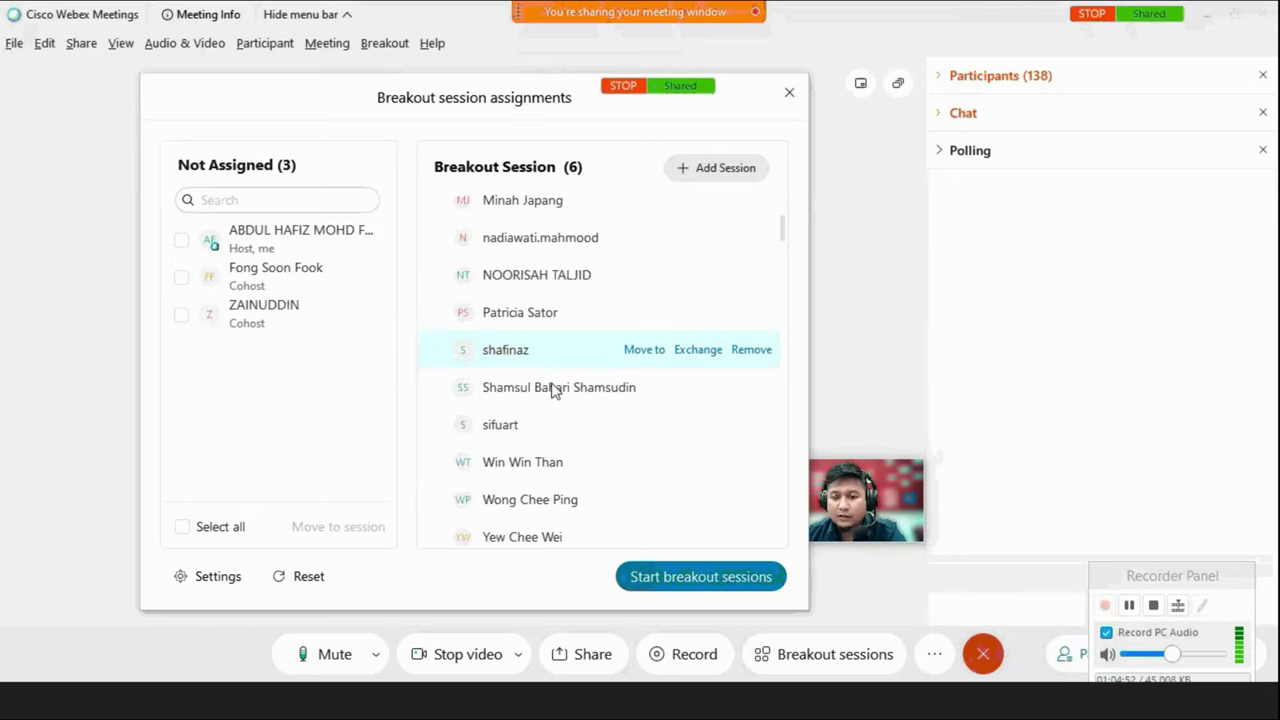
pyautogui.scroll(-5, 553, 390)
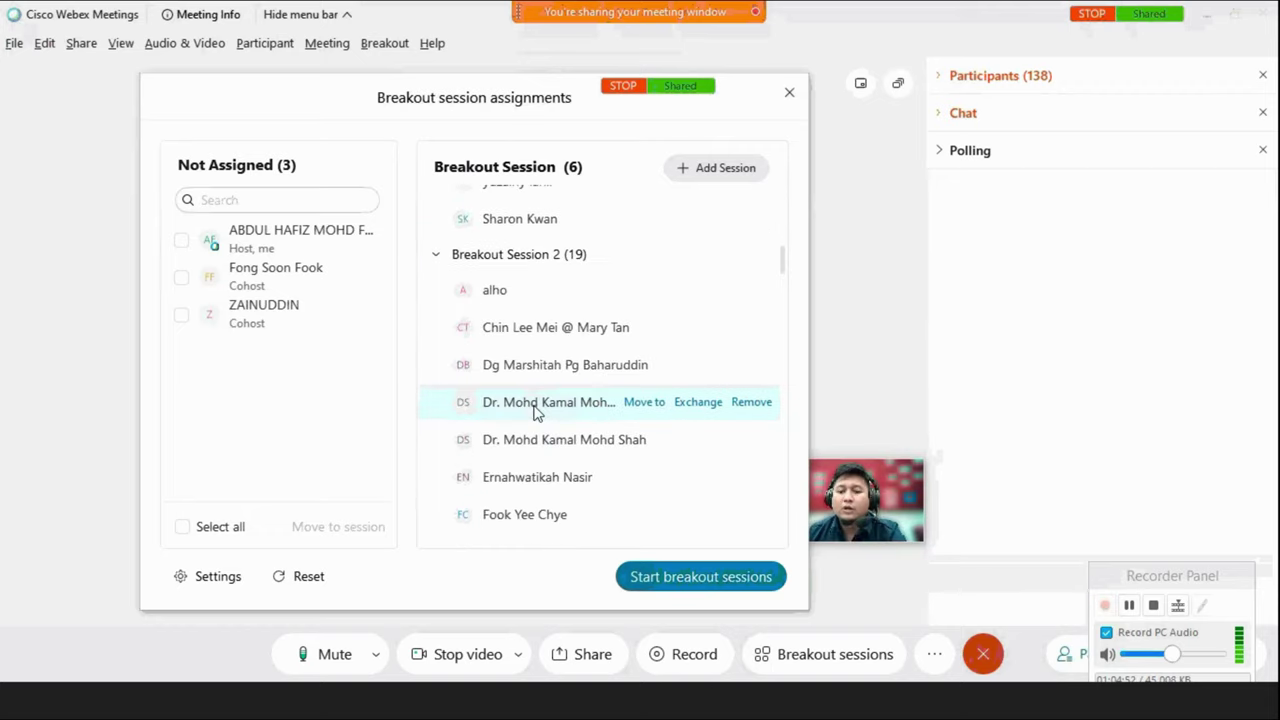
pyautogui.scroll(-3, 570, 425)
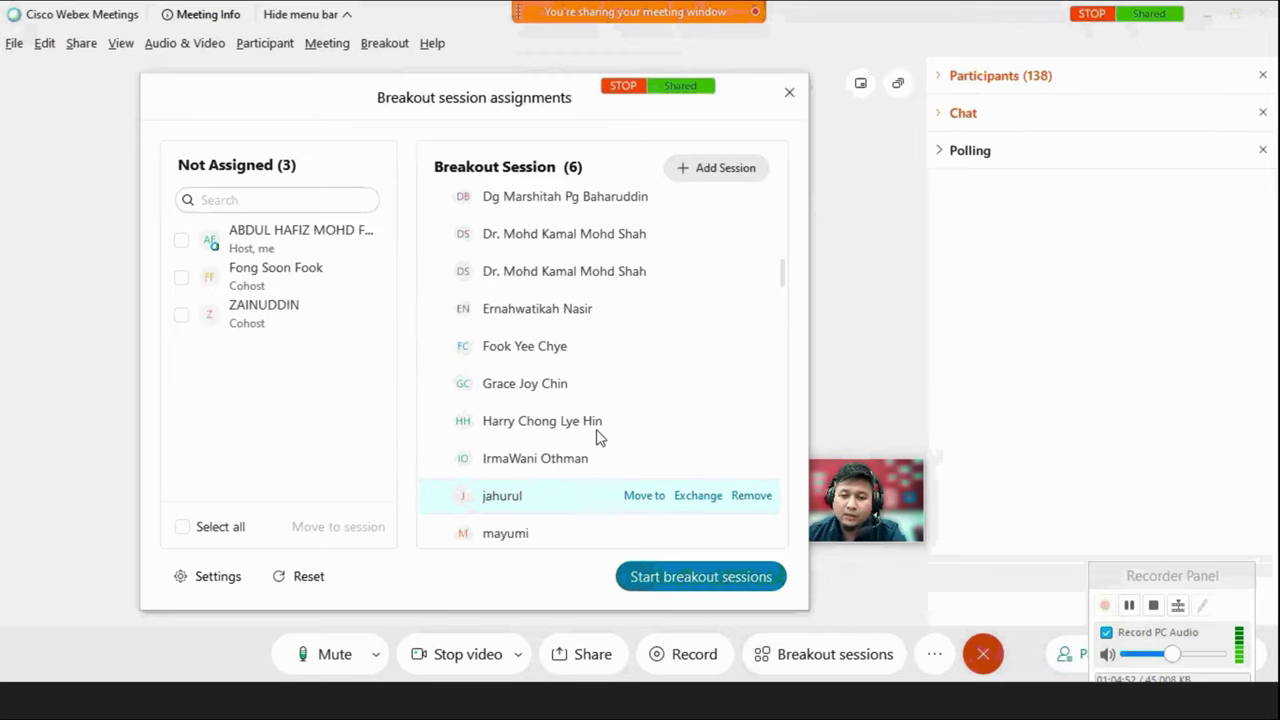
pyautogui.scroll(-5, 598, 437)
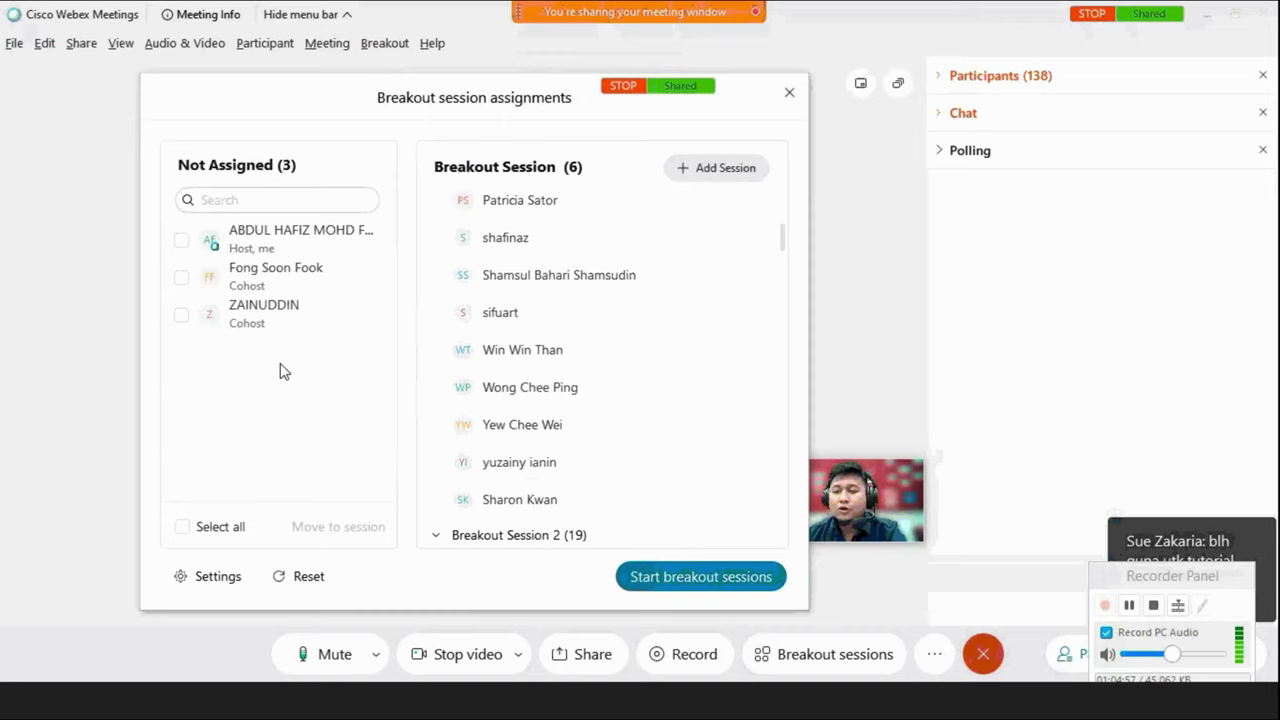
pyautogui.moveTo(583, 430)
pyautogui.scroll(1, 725, 428)
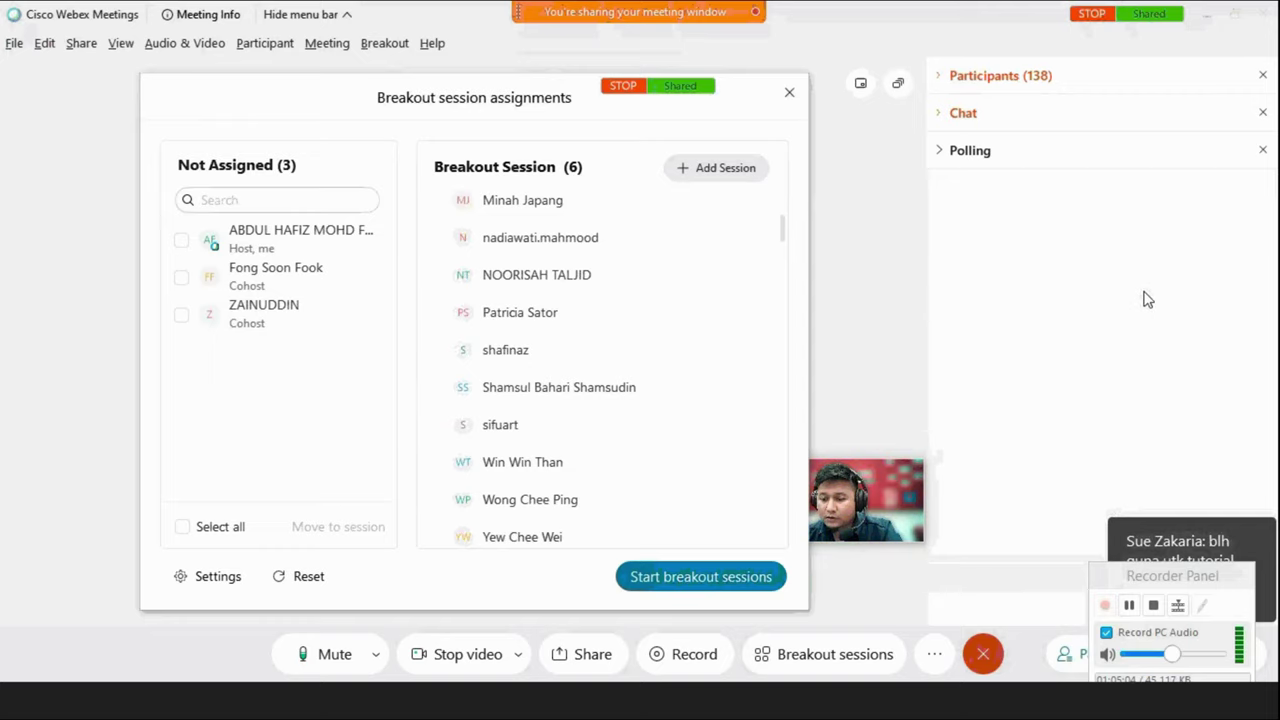
pyautogui.click(958, 114)
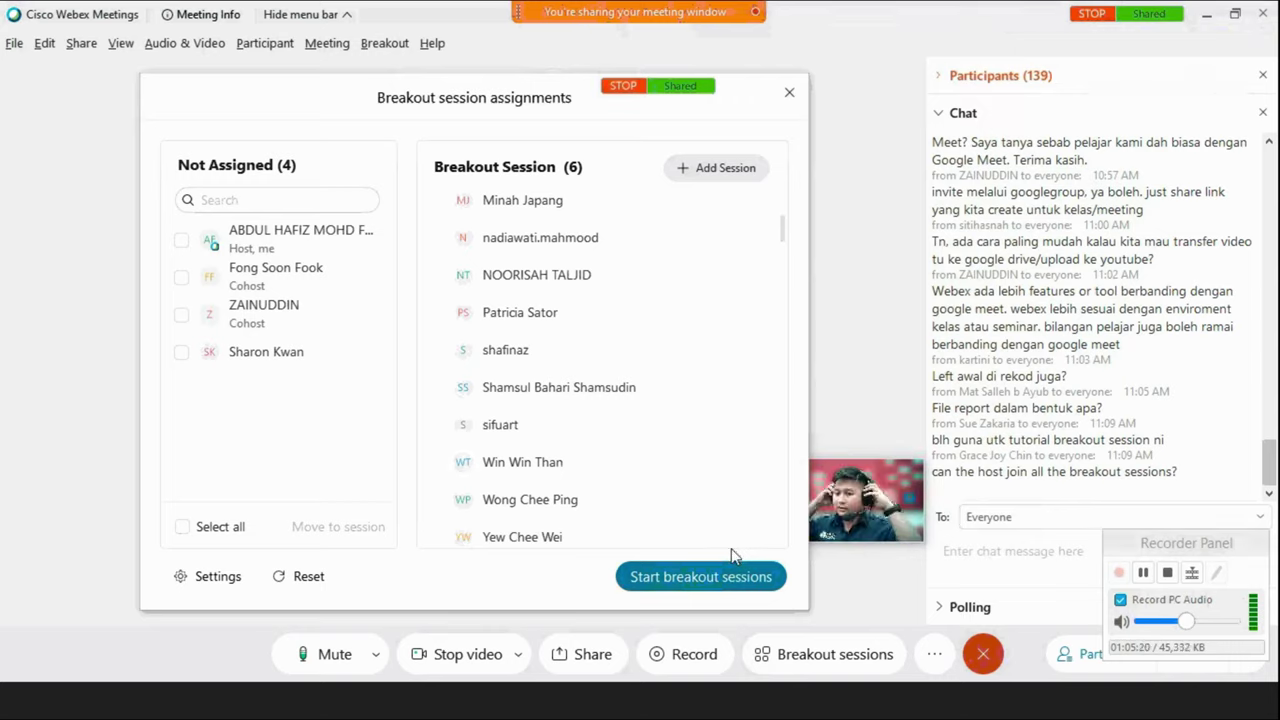
# Review the breakout session settings for returning, joining and countdown, and try the automatic closing option with 30 minutes.
pyautogui.moveTo(533, 508)
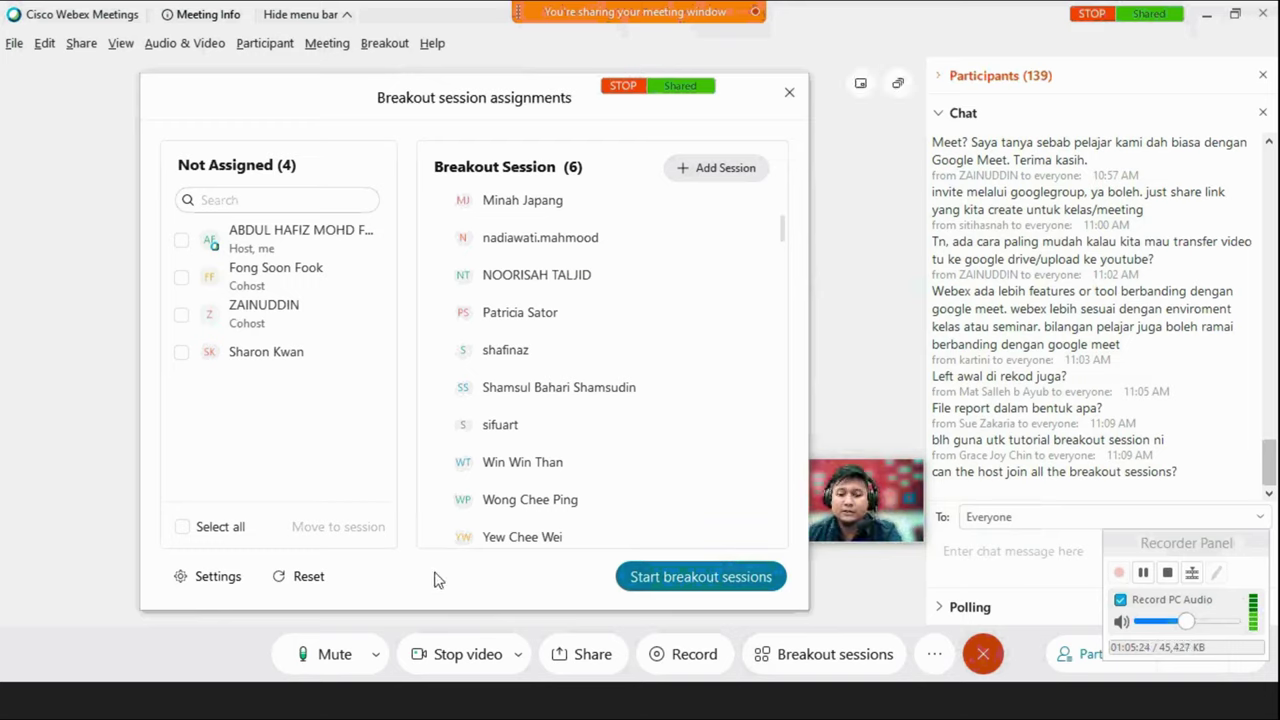
pyautogui.click(213, 580)
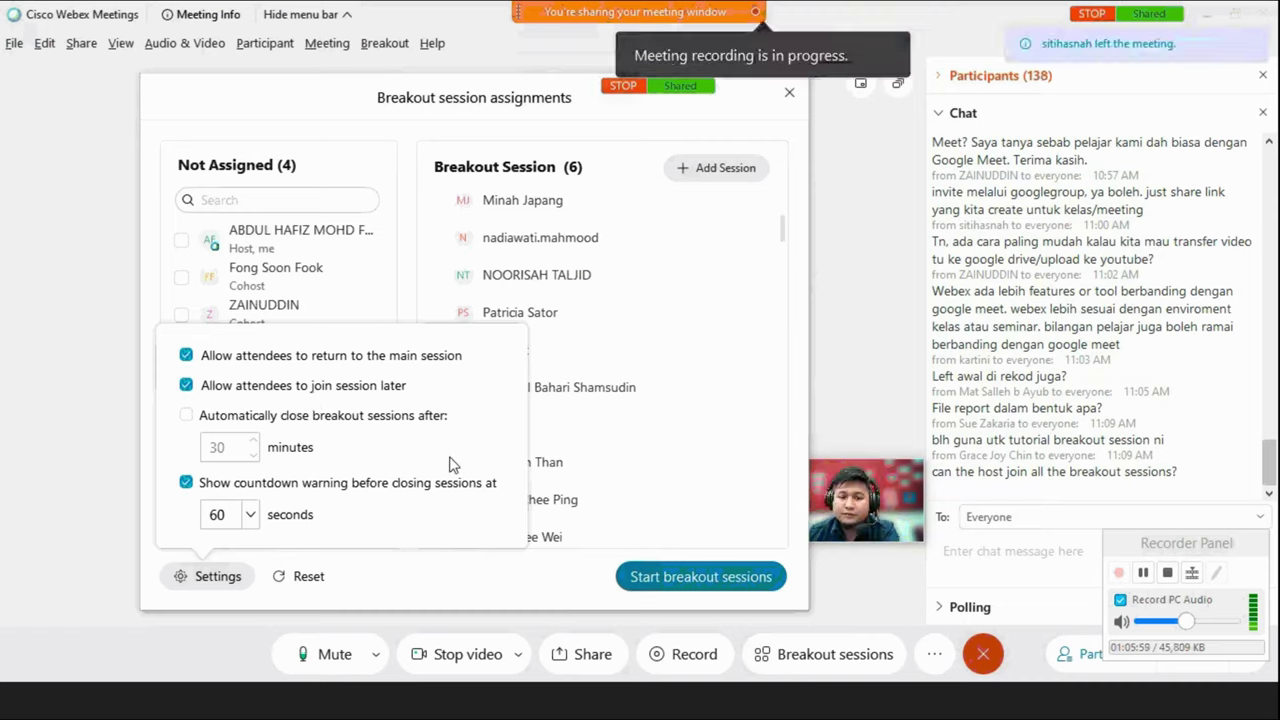
pyautogui.click(186, 416)
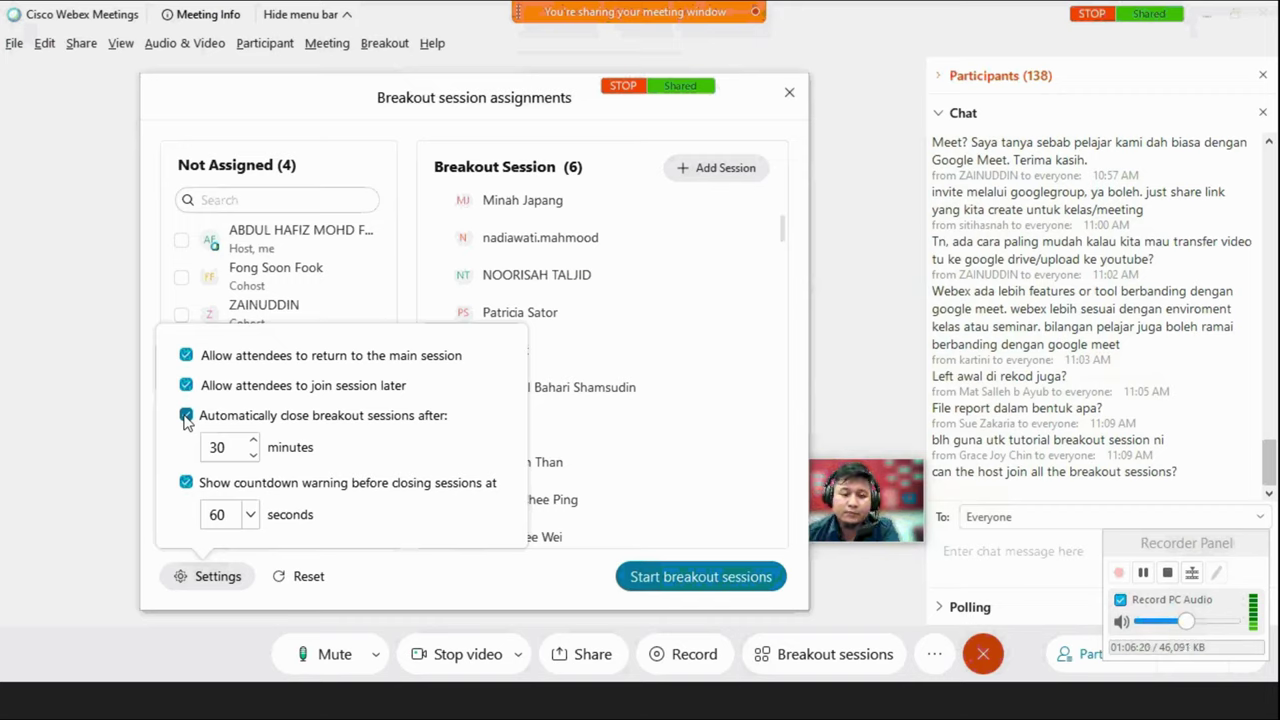
pyautogui.click(185, 415)
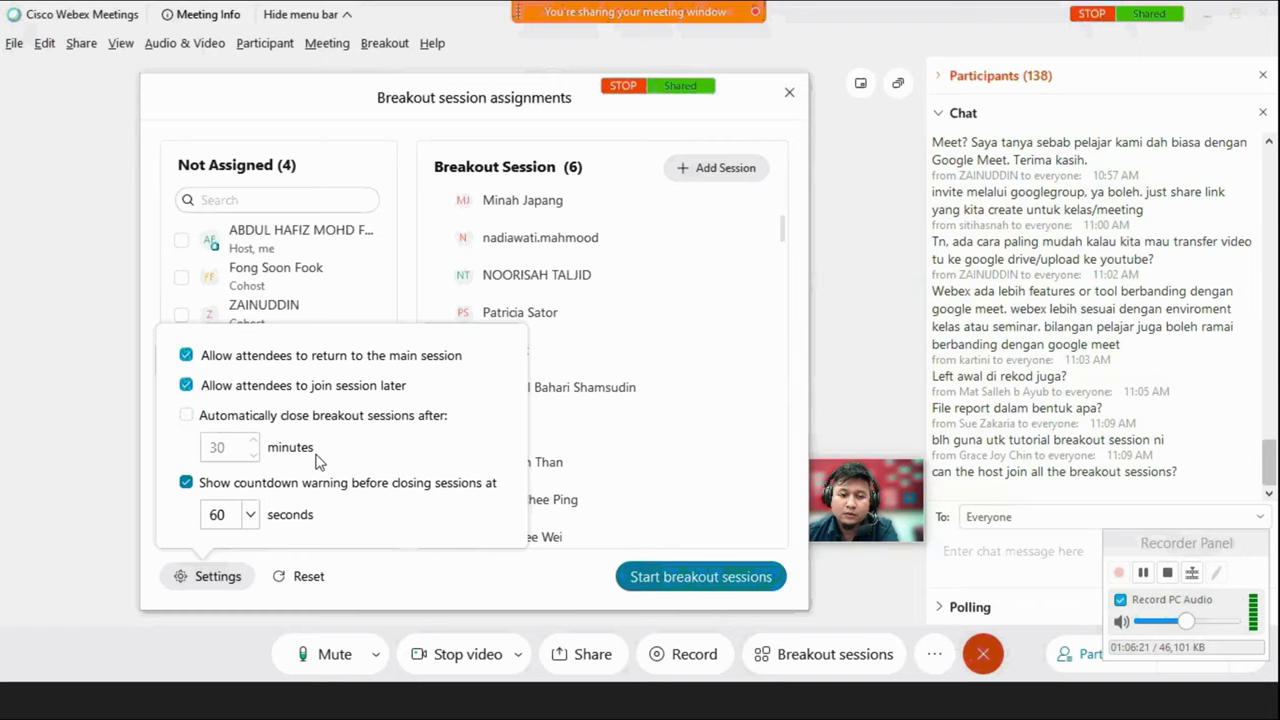
pyautogui.click(397, 597)
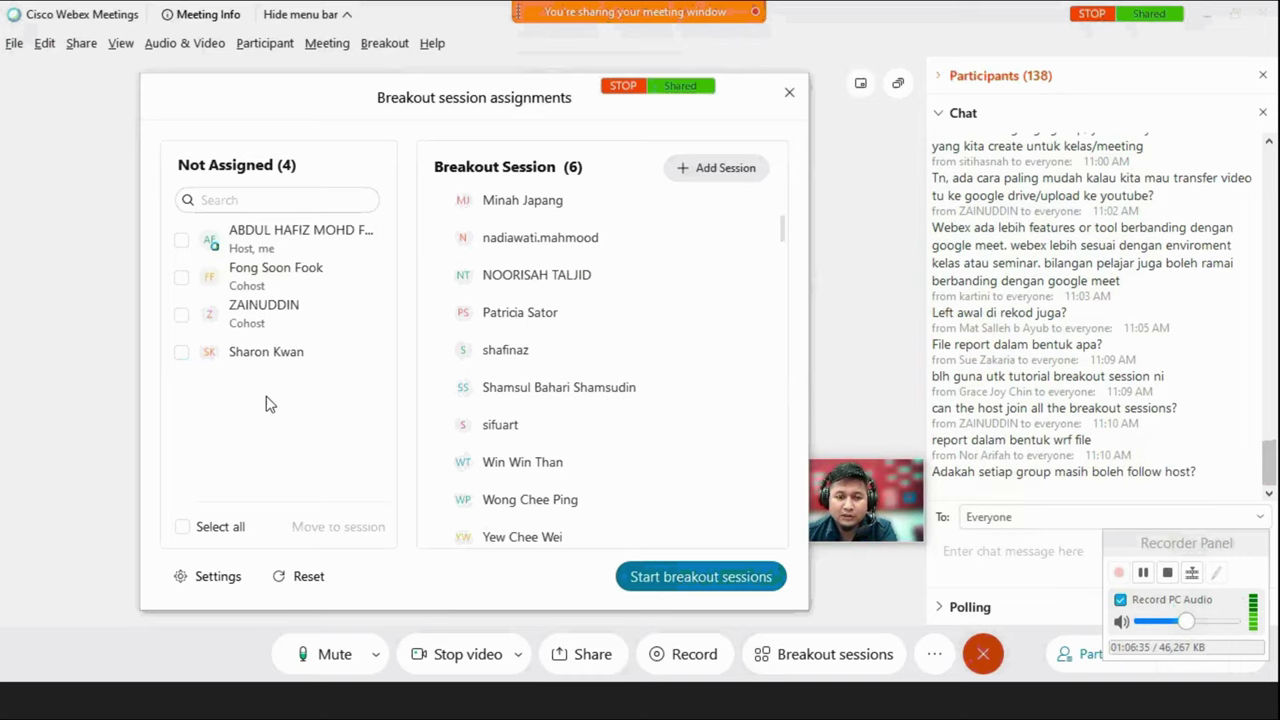
# Return to the start of the assignment list and start the six breakout sessions.
pyautogui.scroll(3, 734, 373)
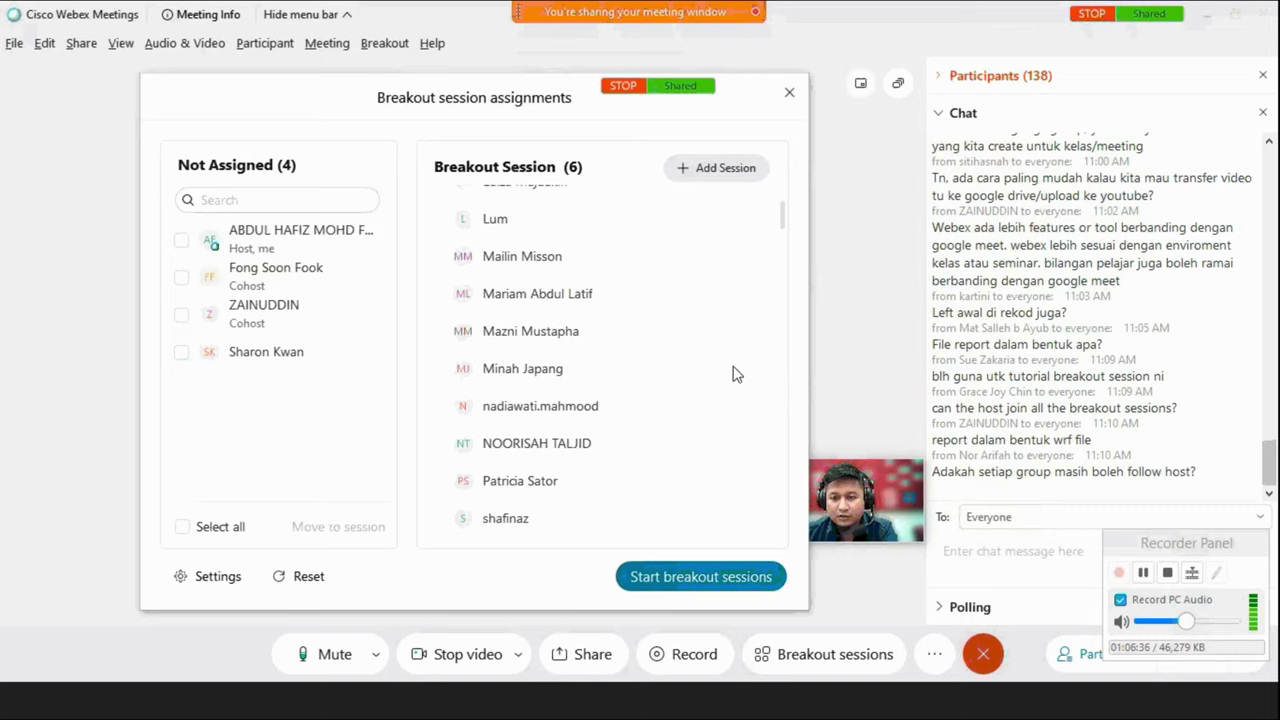
pyautogui.scroll(4, 735, 360)
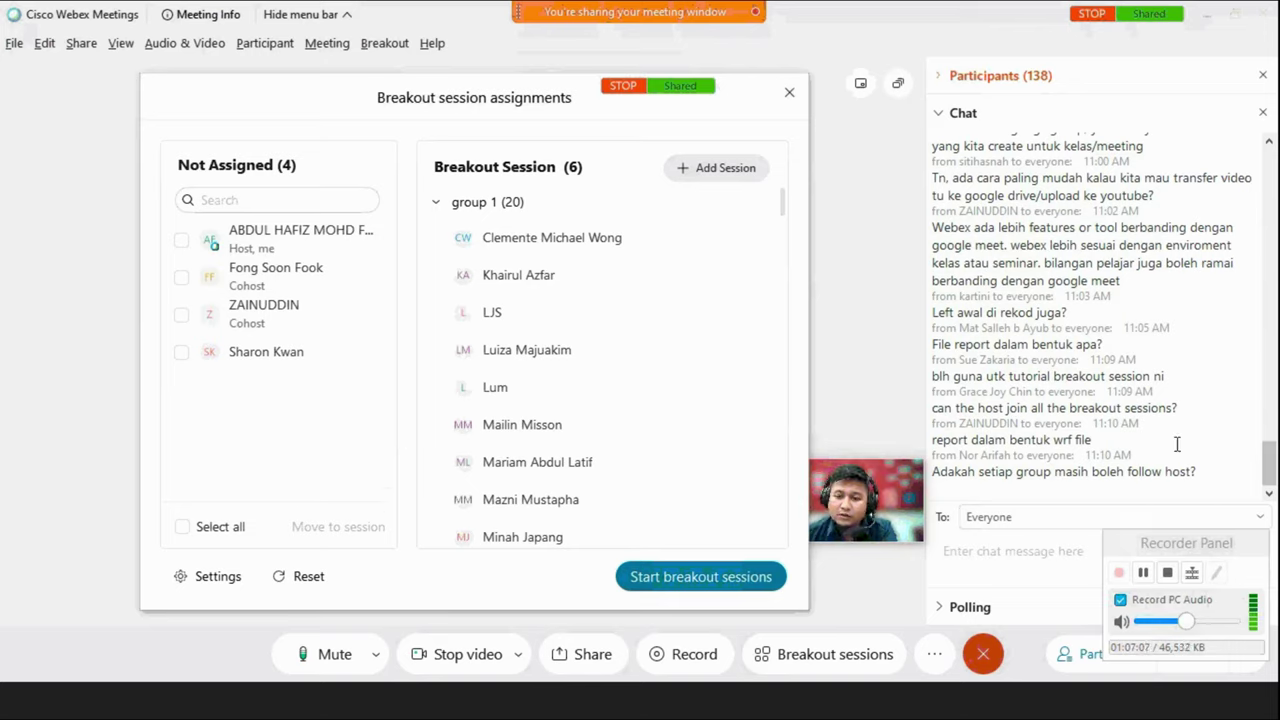
pyautogui.moveTo(648, 472)
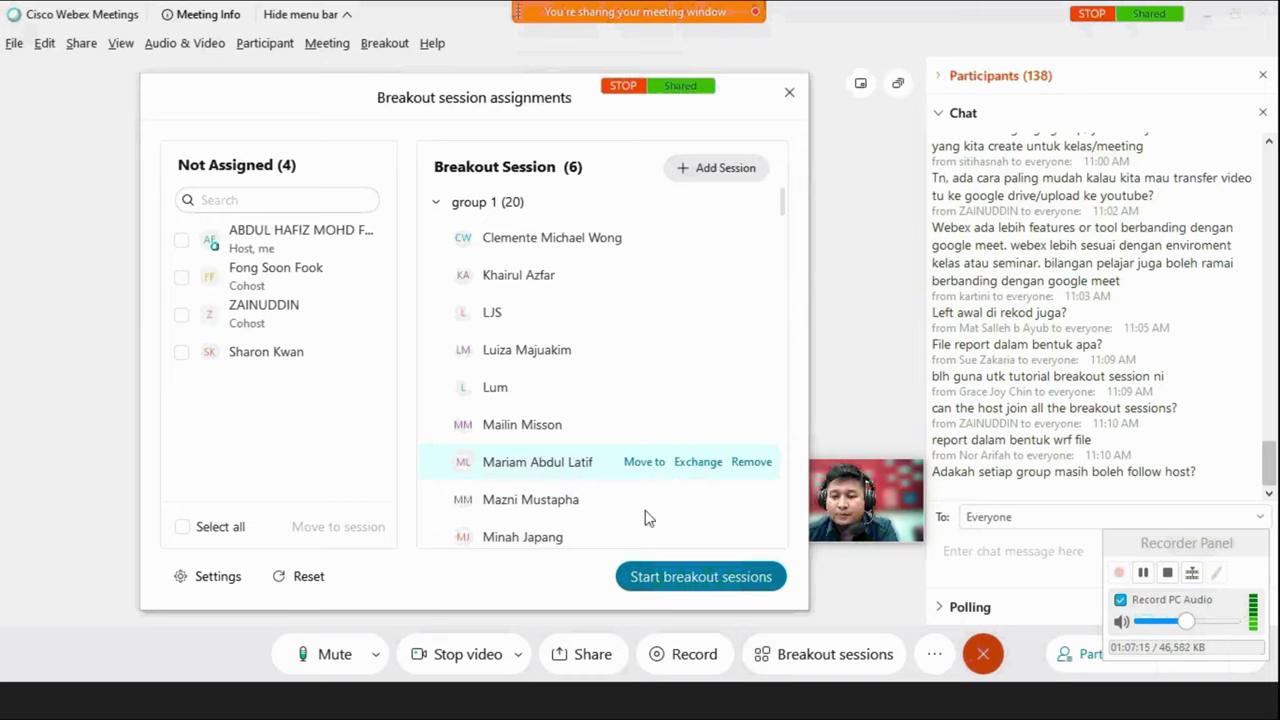
pyautogui.click(701, 577)
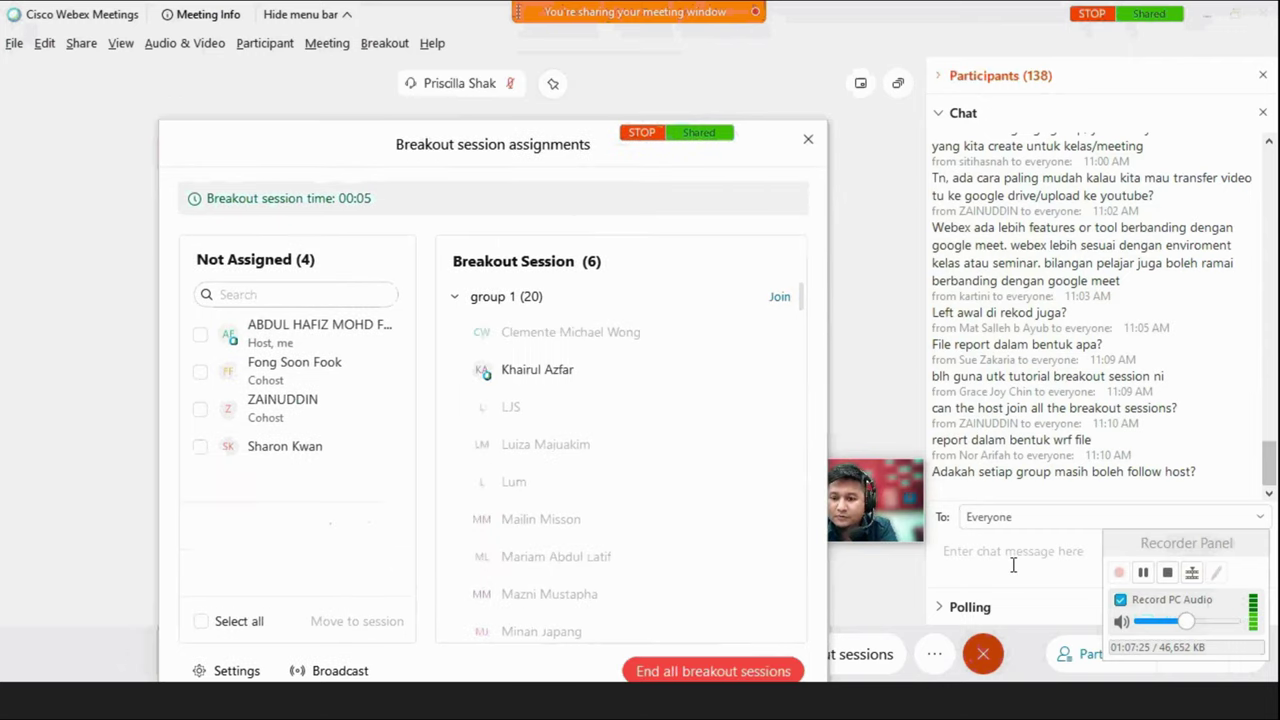
# Draft a chat reply to everyone reading "tidak, semasa brak".
pyautogui.click(1013, 565)
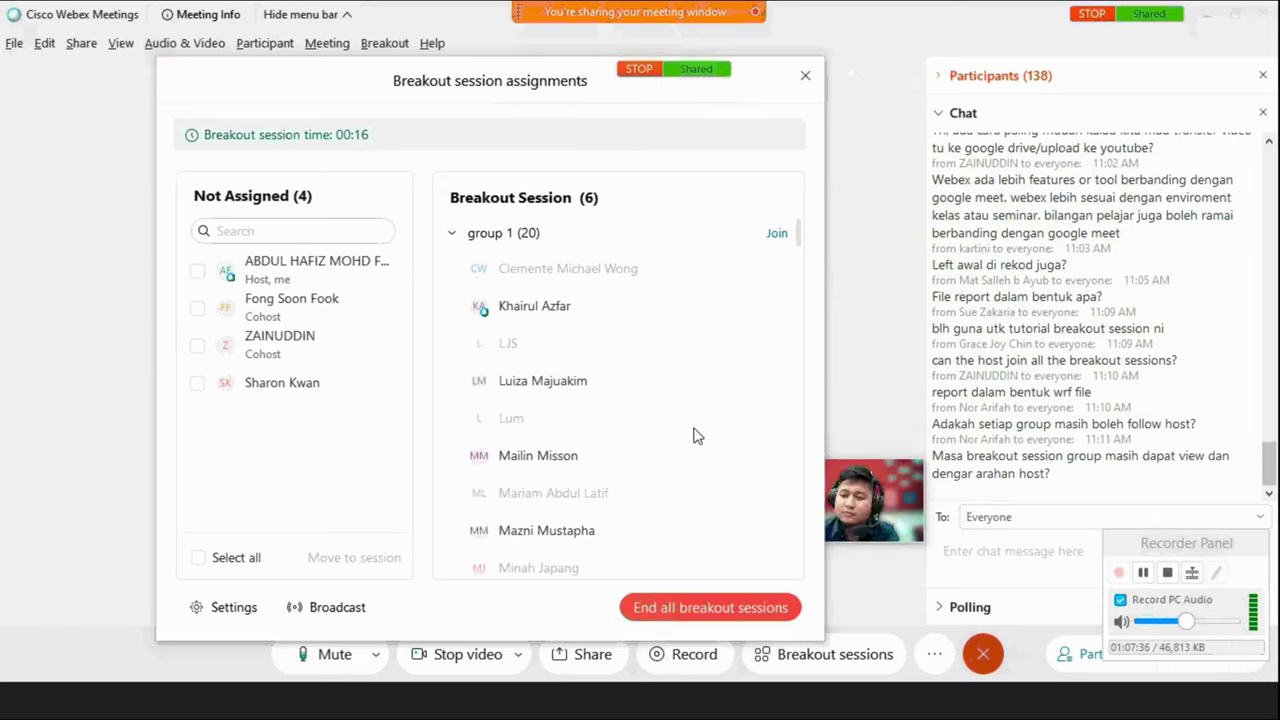
pyautogui.click(1016, 556)
pyautogui.write('t')
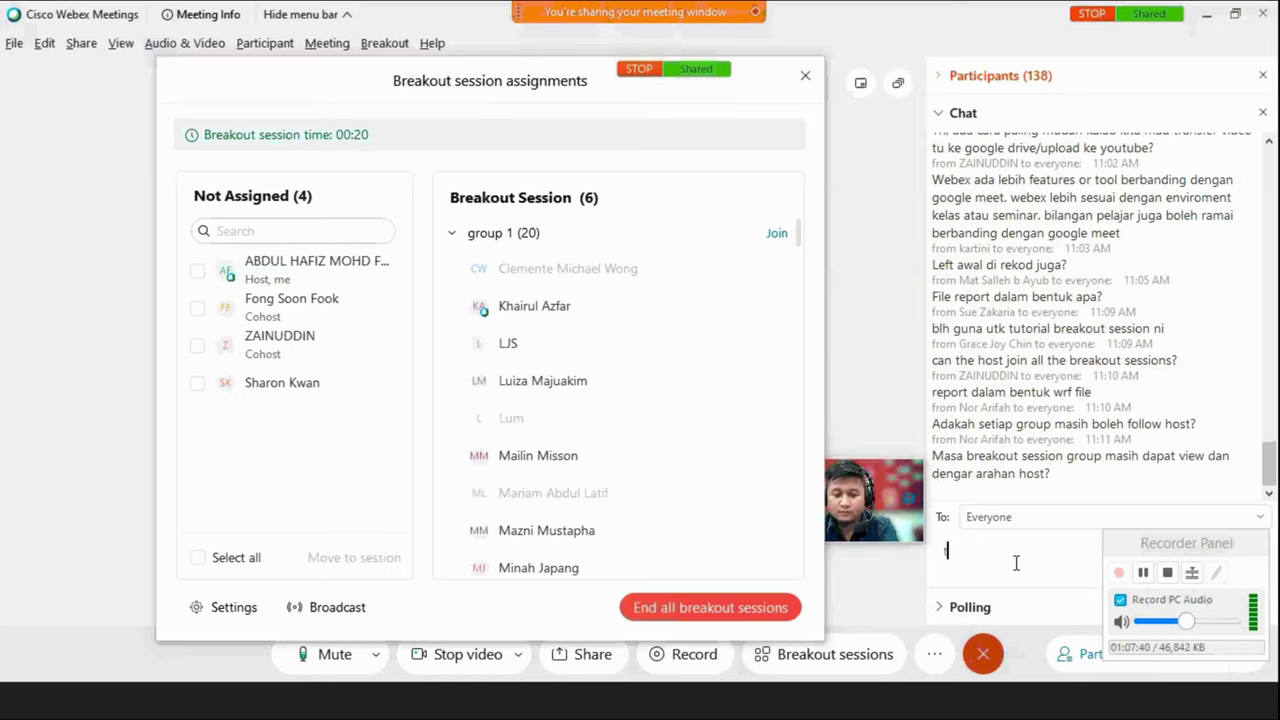
pyautogui.write('idak')
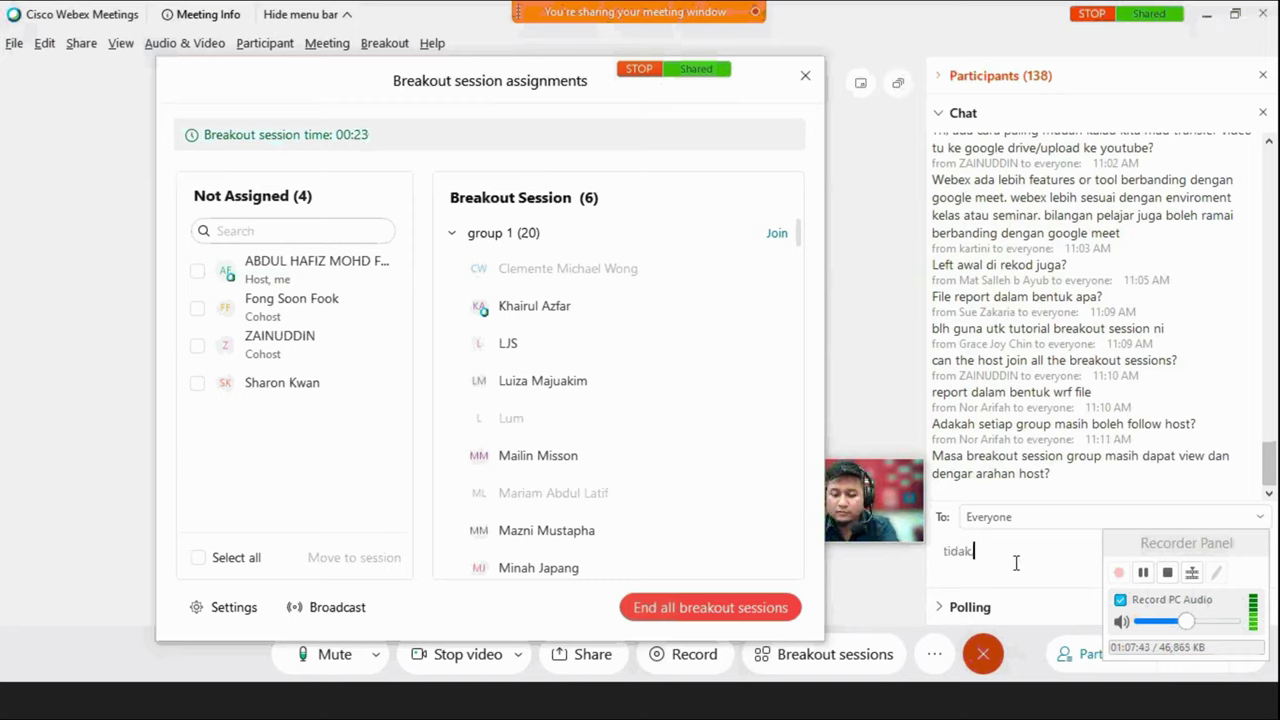
pyautogui.write(', ')
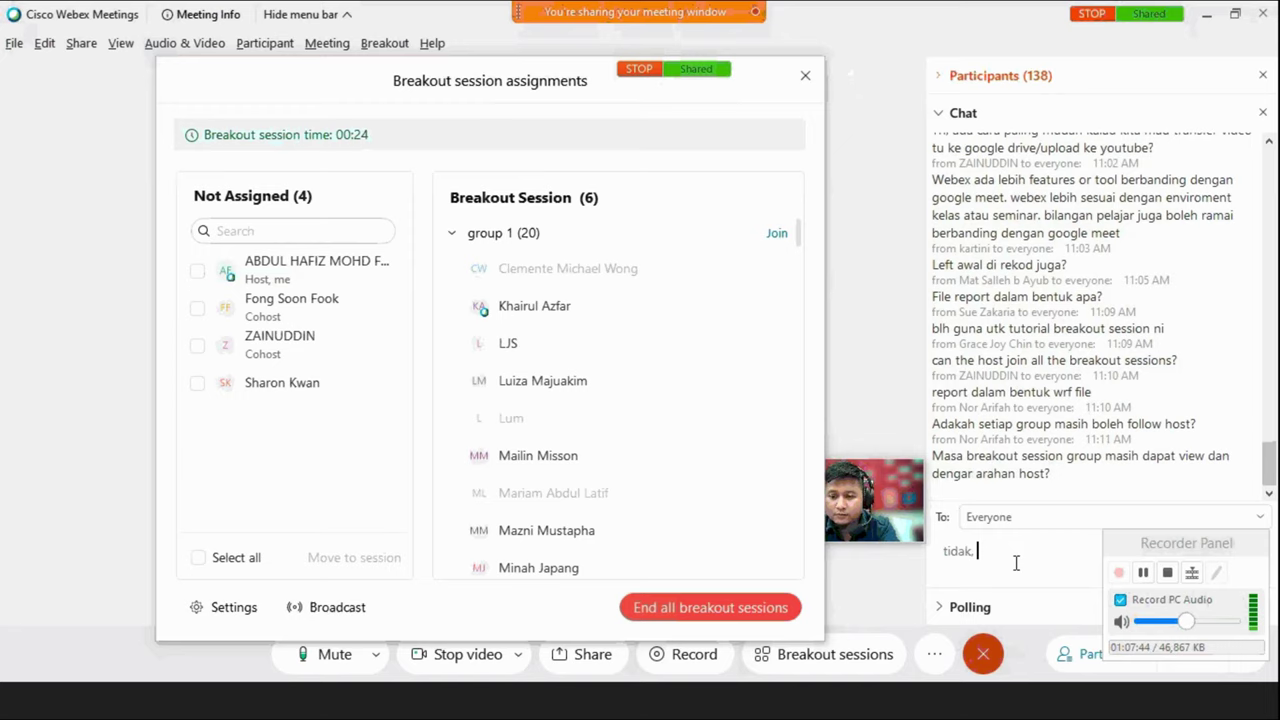
pyautogui.write('semasa bra')
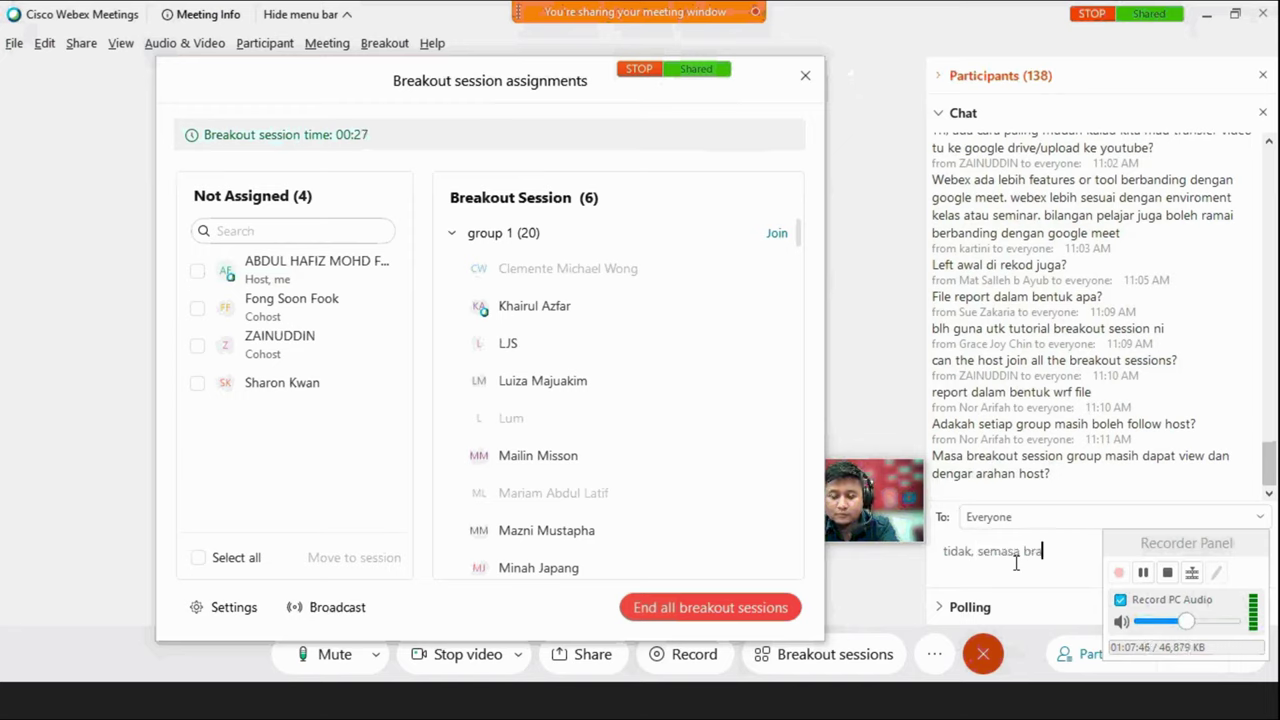
pyautogui.write('k')
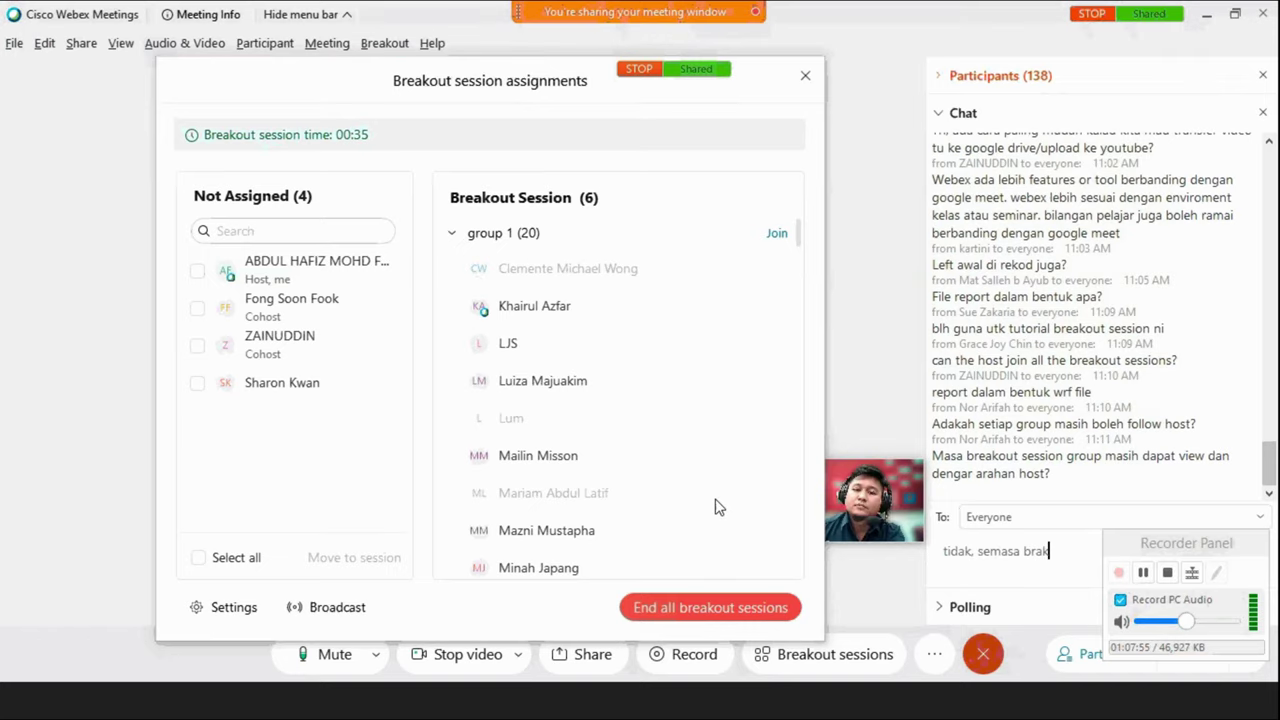
# Join the running group 1 breakout session.
pyautogui.click(780, 233)
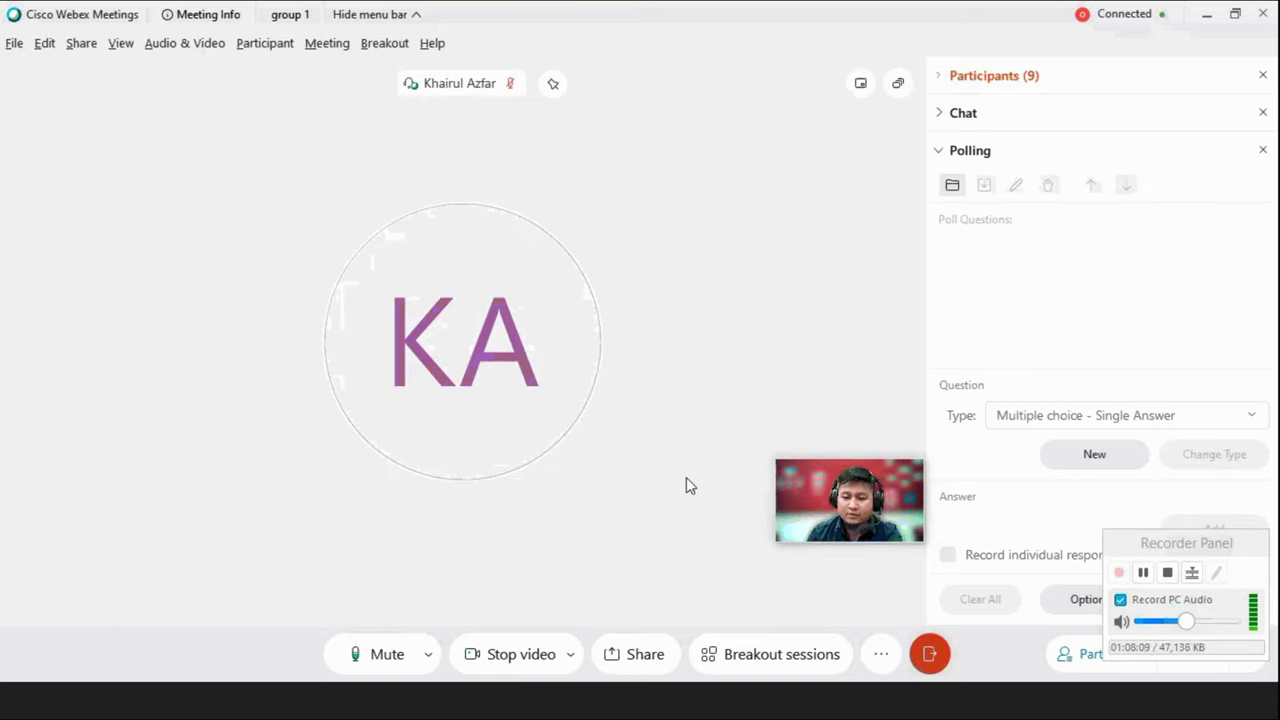
# Leave the group 1 breakout session and return to the main session.
pyautogui.moveTo(1180, 550); pyautogui.dragTo(1183, 326)
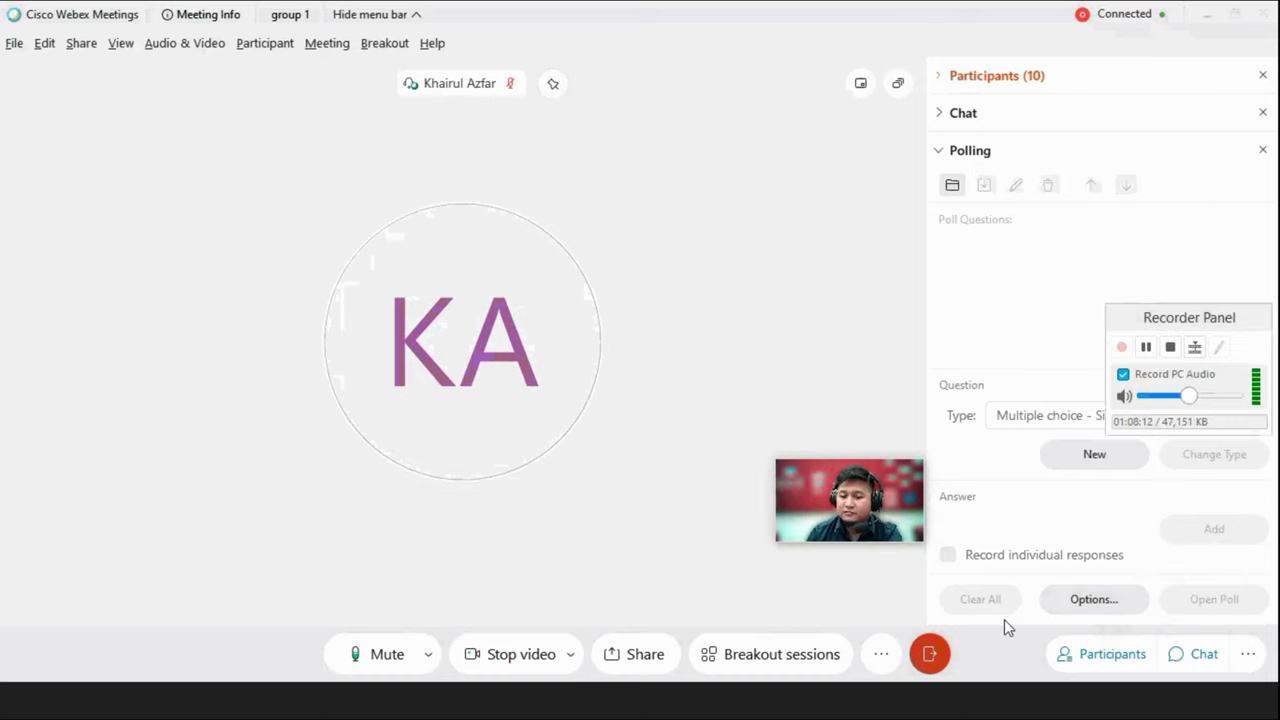
pyautogui.click(930, 654)
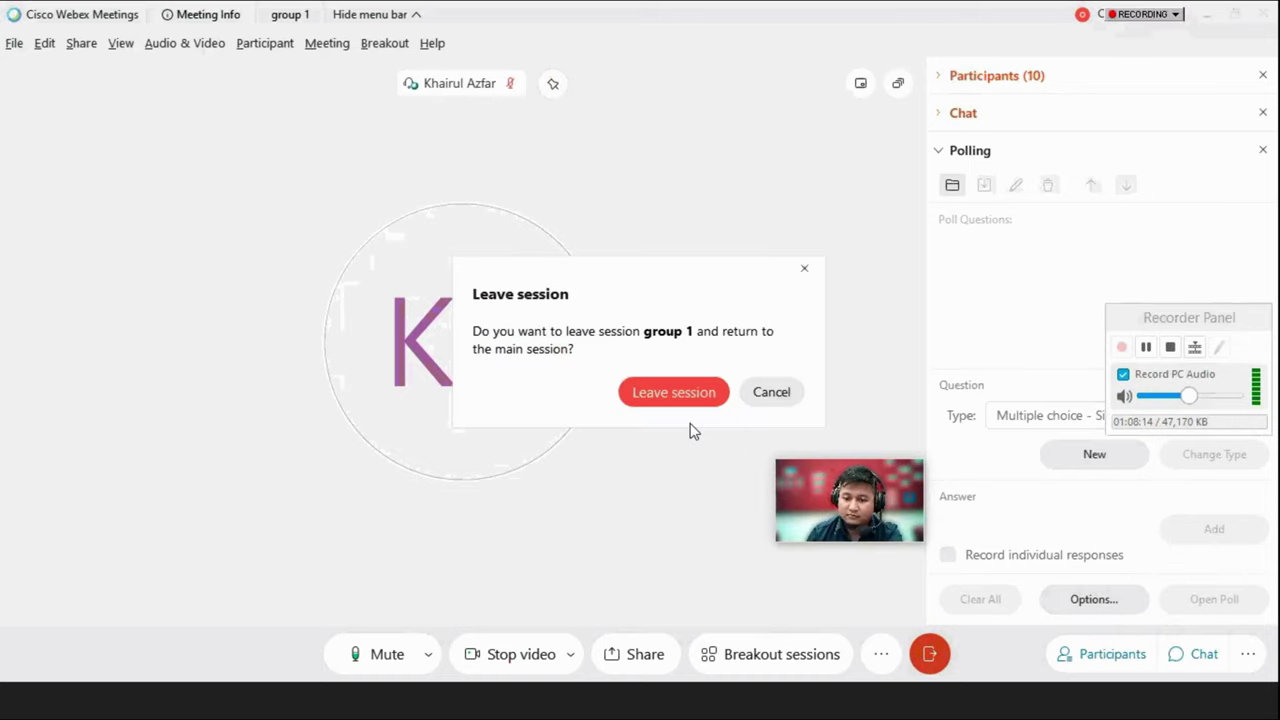
pyautogui.click(688, 400)
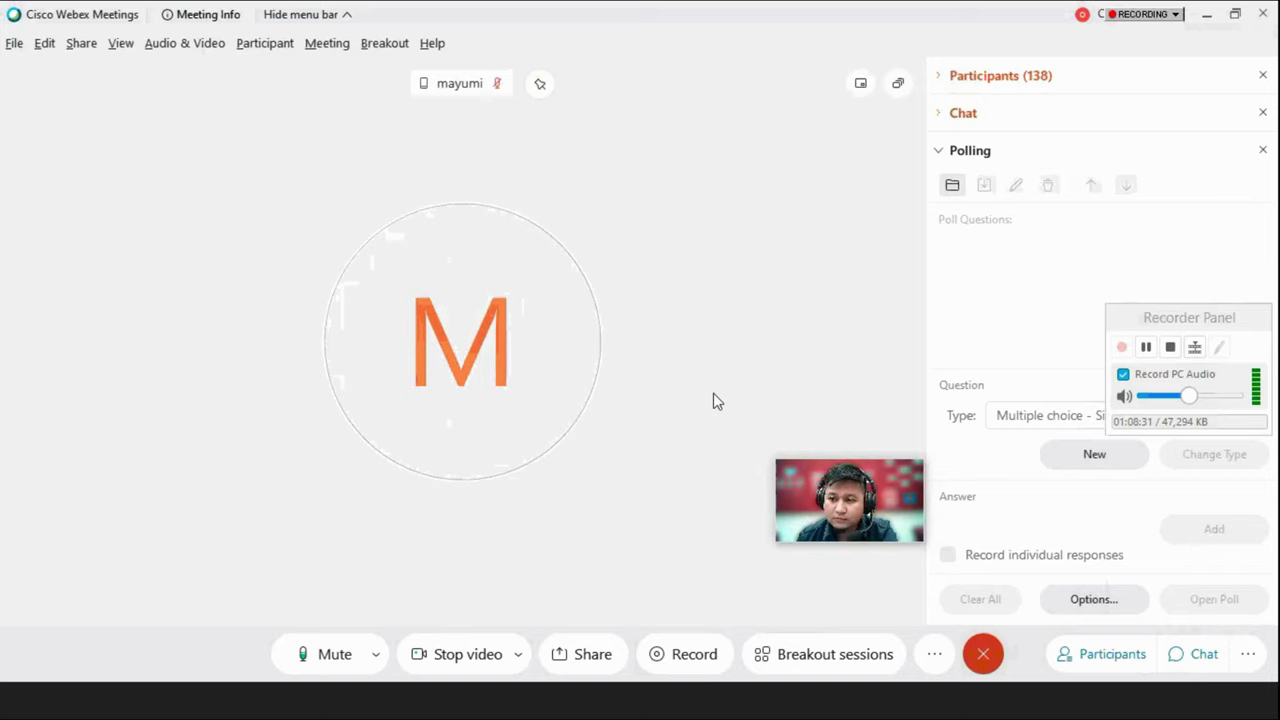
# Share Screen 1 with the main meeting, optimized for text and images.
pyautogui.click(585, 654)
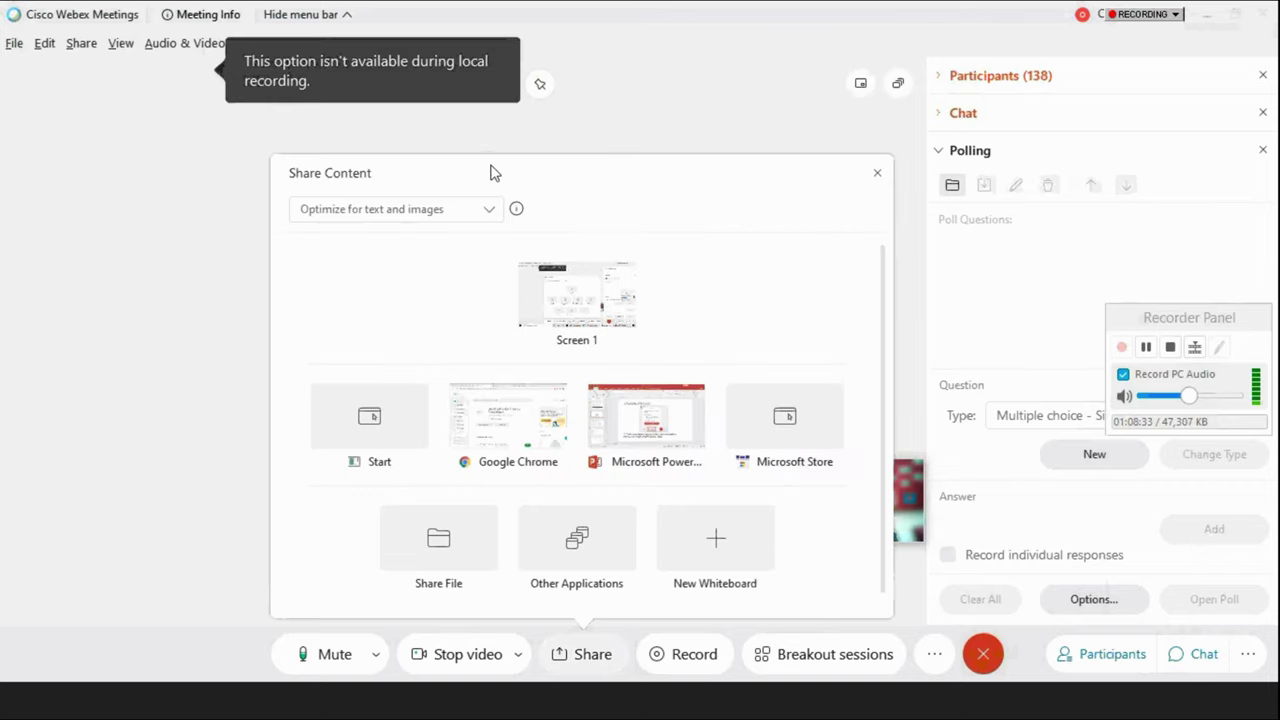
pyautogui.moveTo(586, 296)
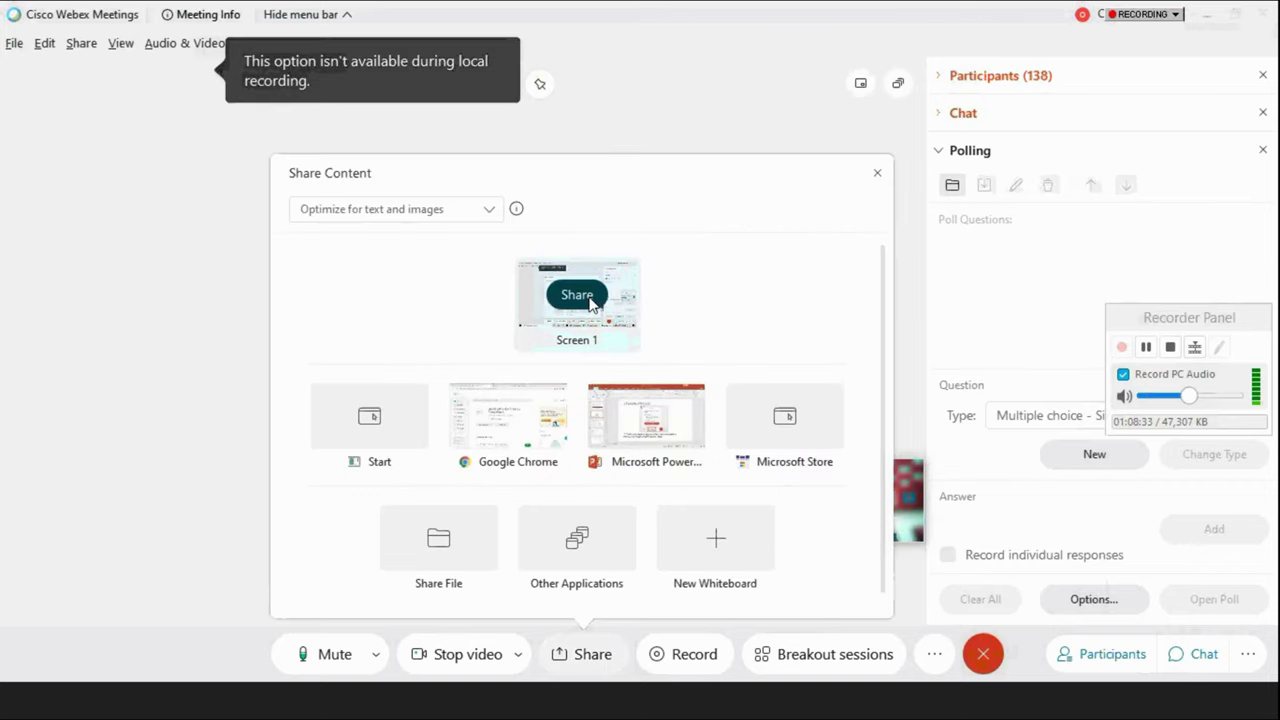
pyautogui.click(578, 295)
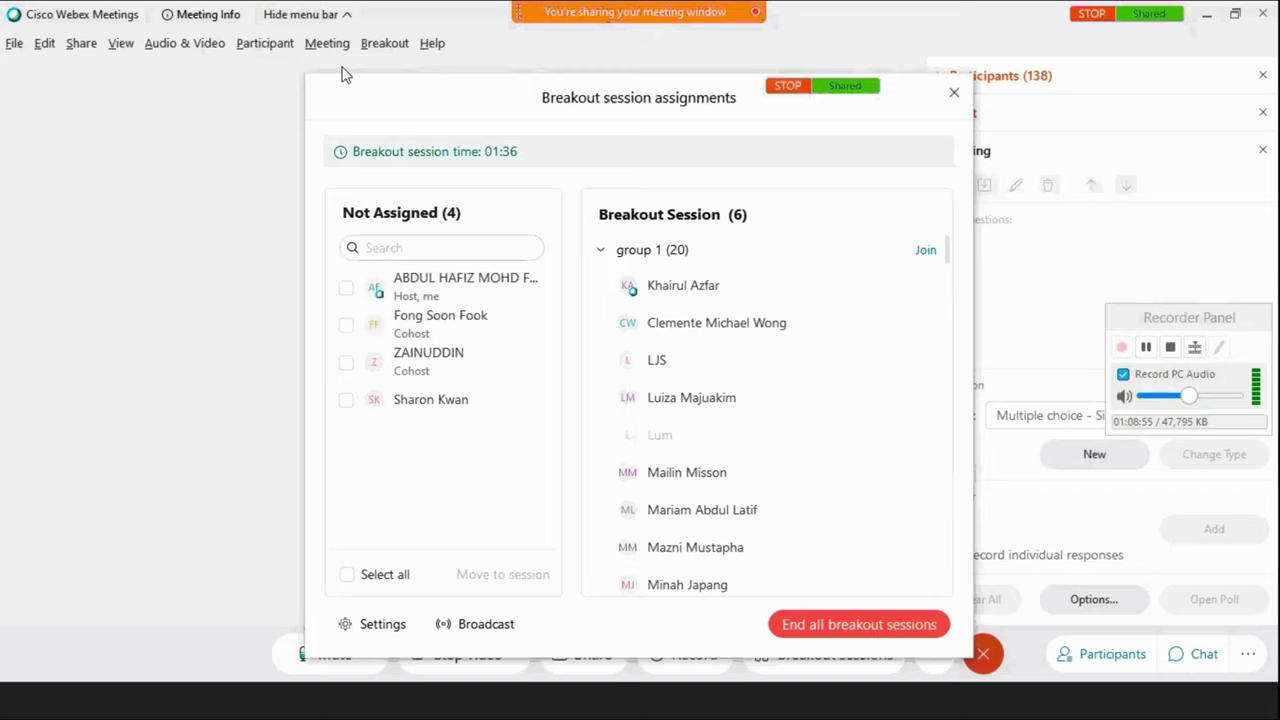
# Ask all breakout participants to return to the main session and move the assignments window aside to view group 1.
pyautogui.click(376, 45)
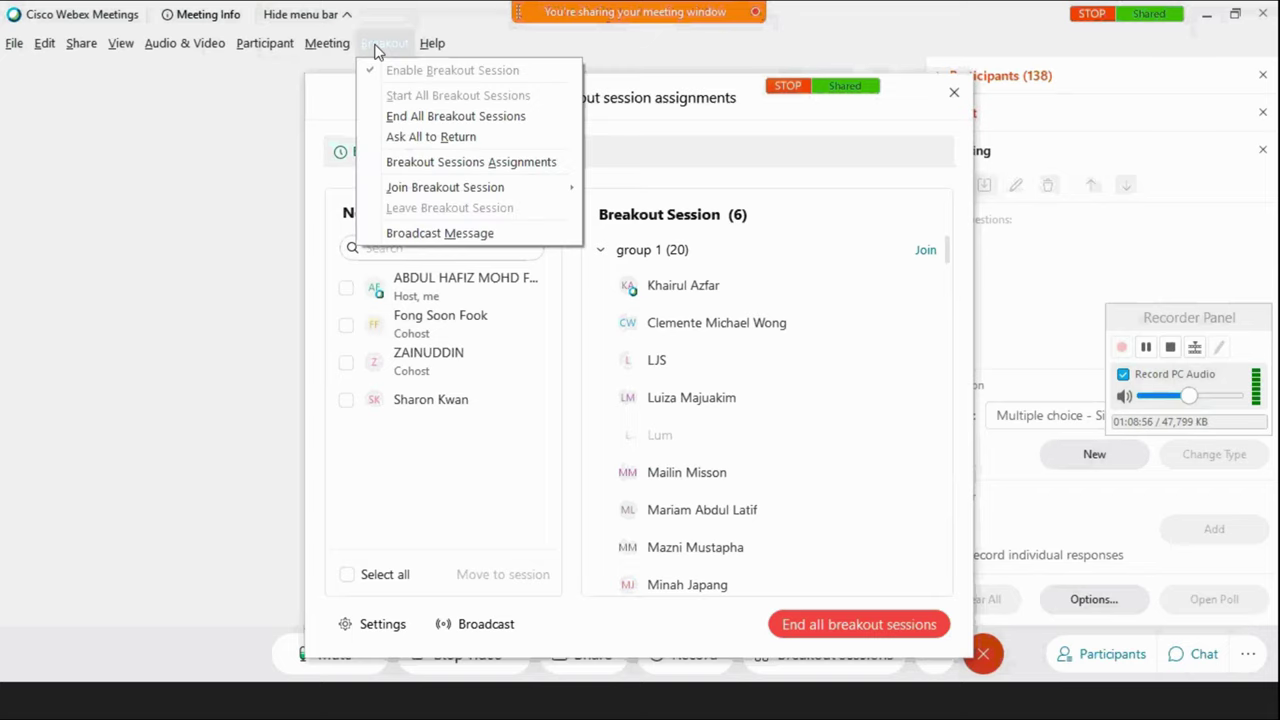
pyautogui.click(463, 139)
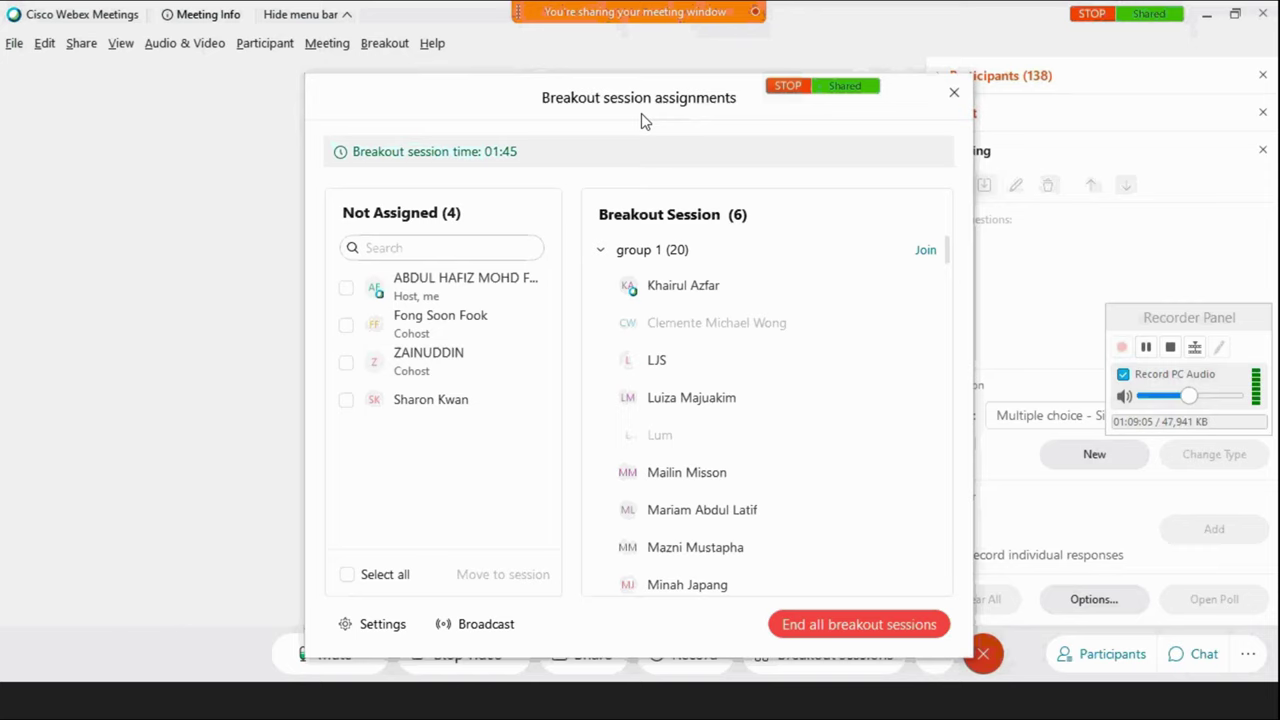
pyautogui.moveTo(645, 120); pyautogui.dragTo(553, 117)
pyautogui.moveTo(652, 299)
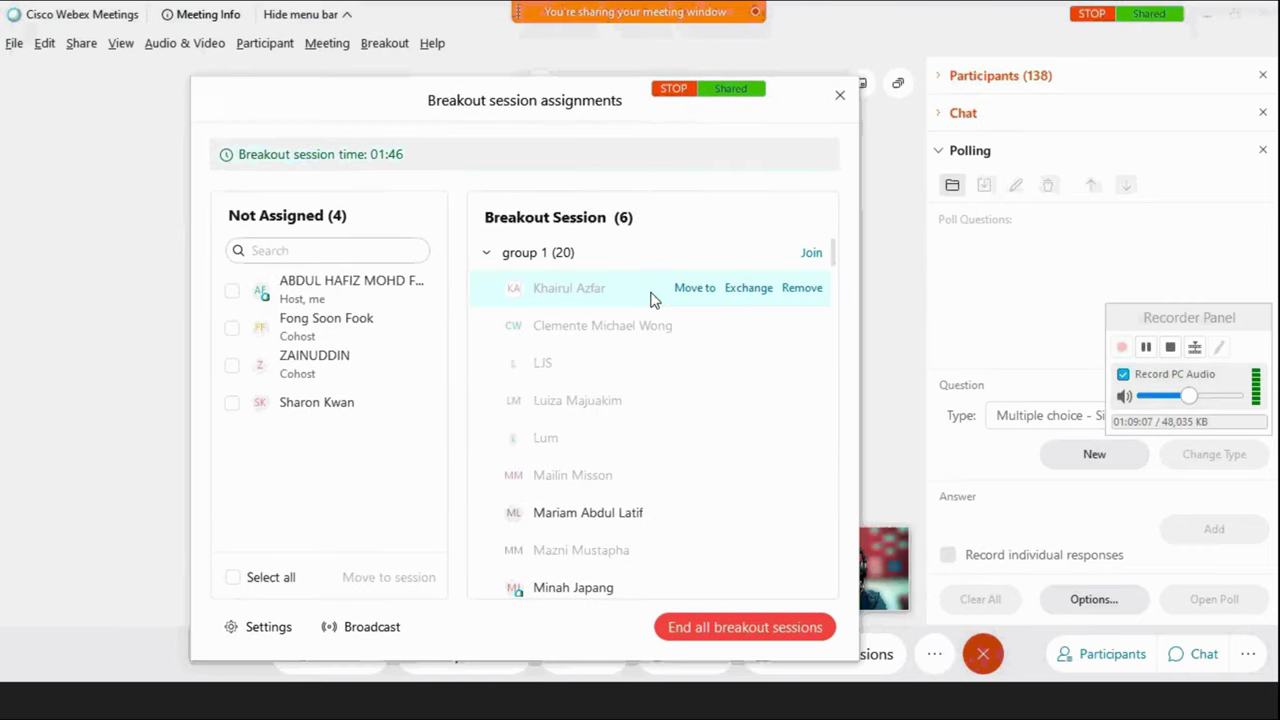
pyautogui.moveTo(747, 450)
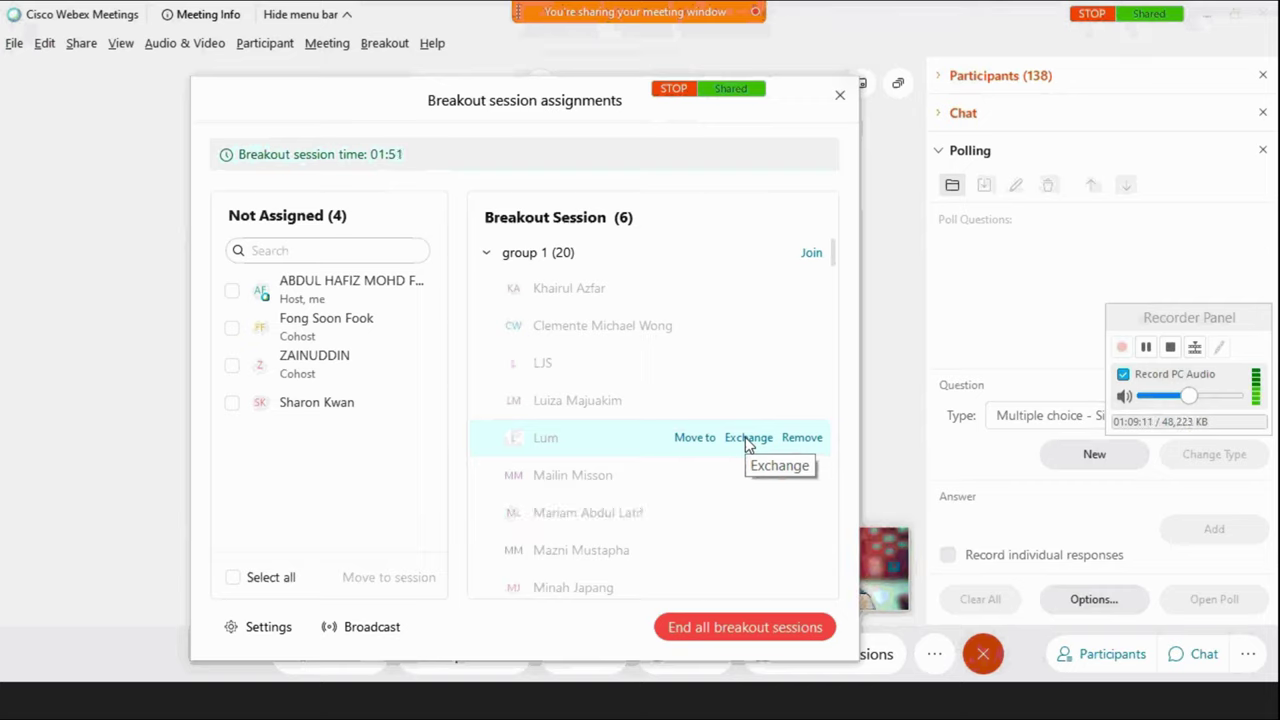
# Collapse the polling section, expand the chat and clear the unsent draft message.
pyautogui.click(940, 150)
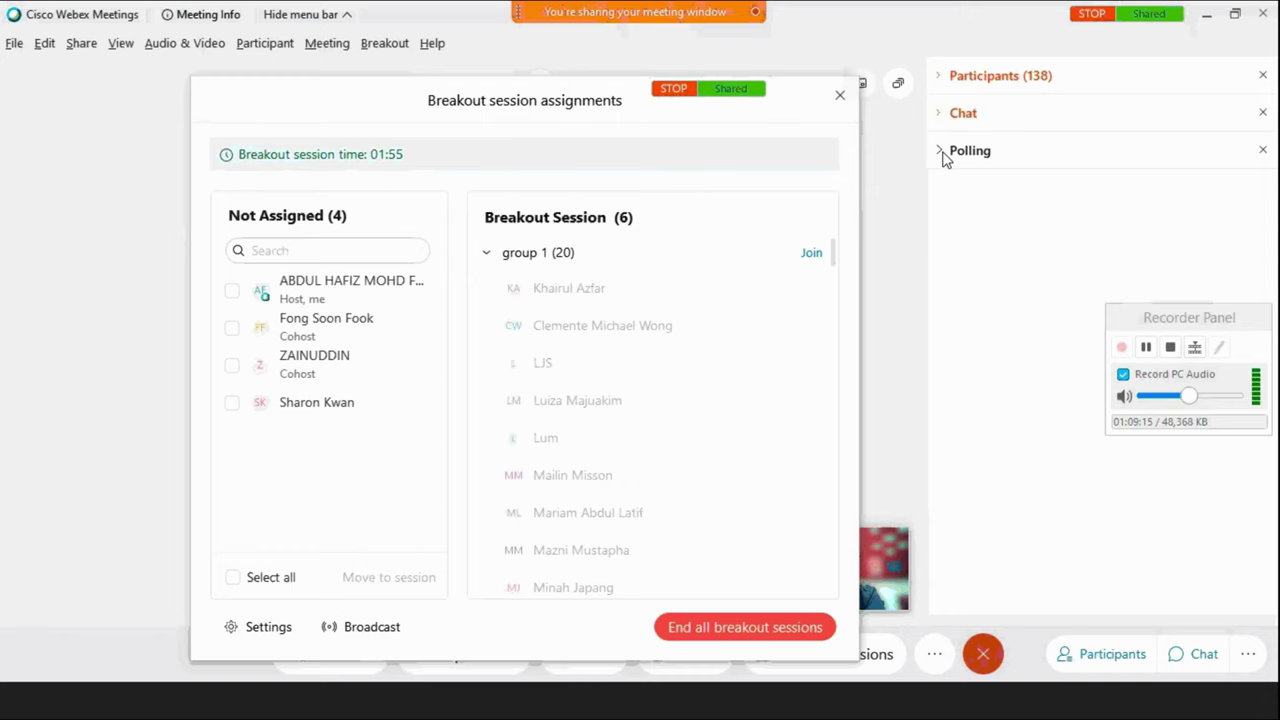
pyautogui.click(940, 115)
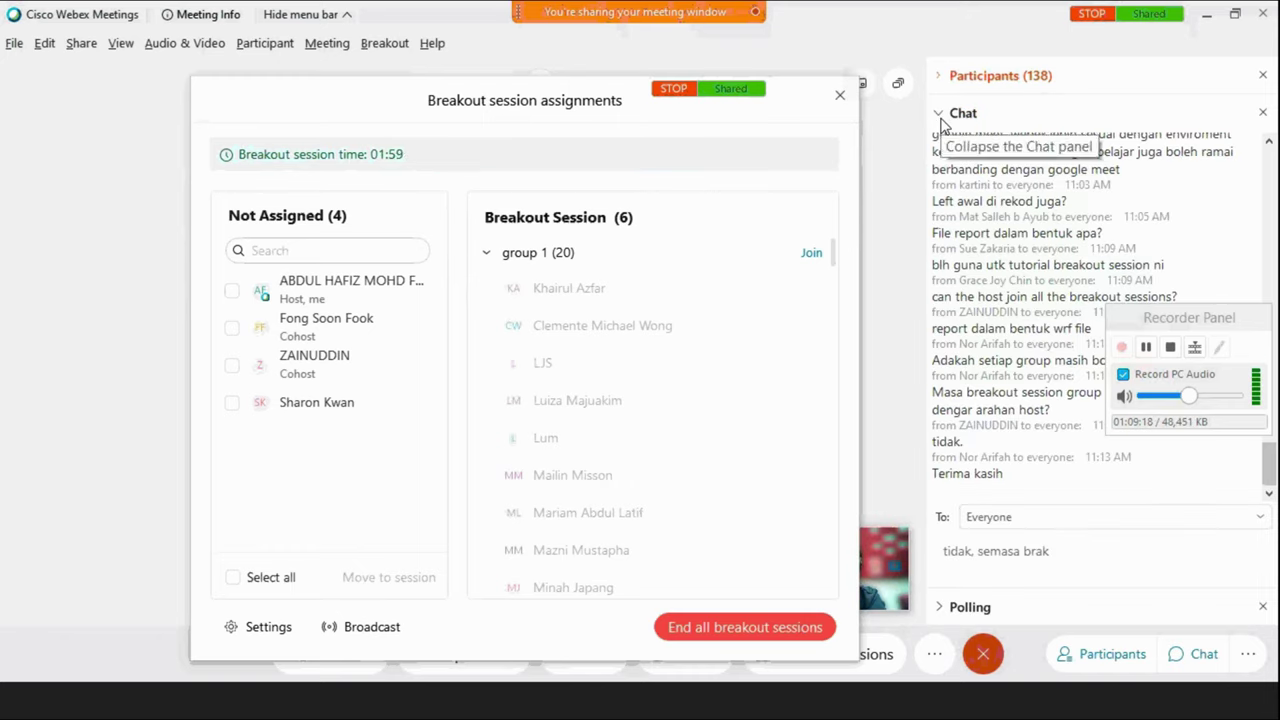
pyautogui.hotkey('ctrl', 'a')
pyautogui.press('BackSpace')
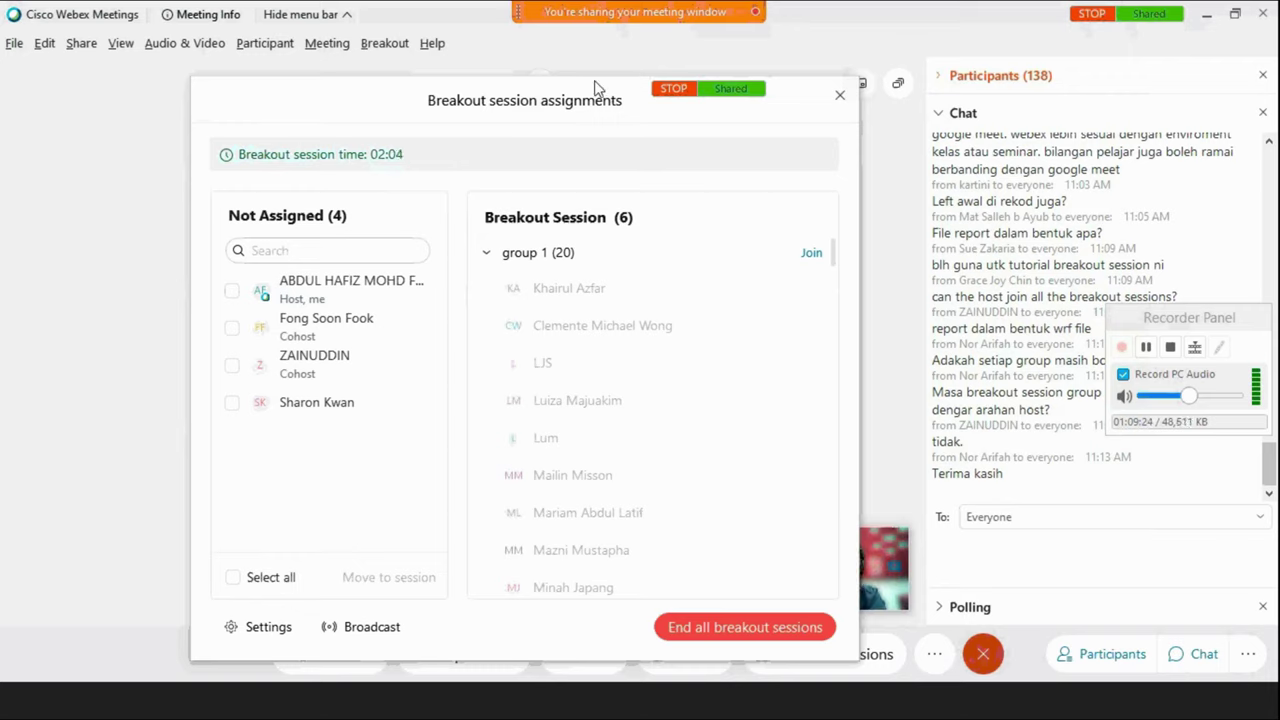
# Examine the participant lists of the running breakout sessions to see who has returned, keeping the chat readable alongside.
pyautogui.moveTo(594, 87); pyautogui.dragTo(660, 65)
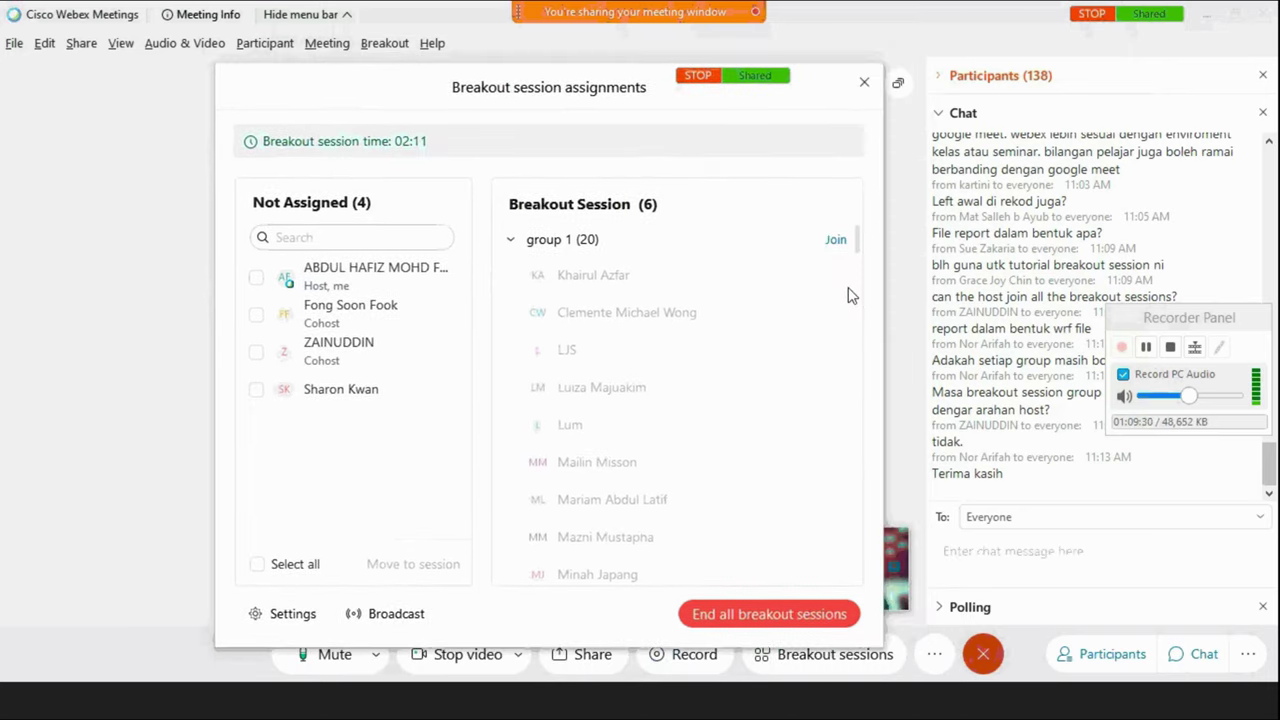
pyautogui.scroll(-3, 848, 295)
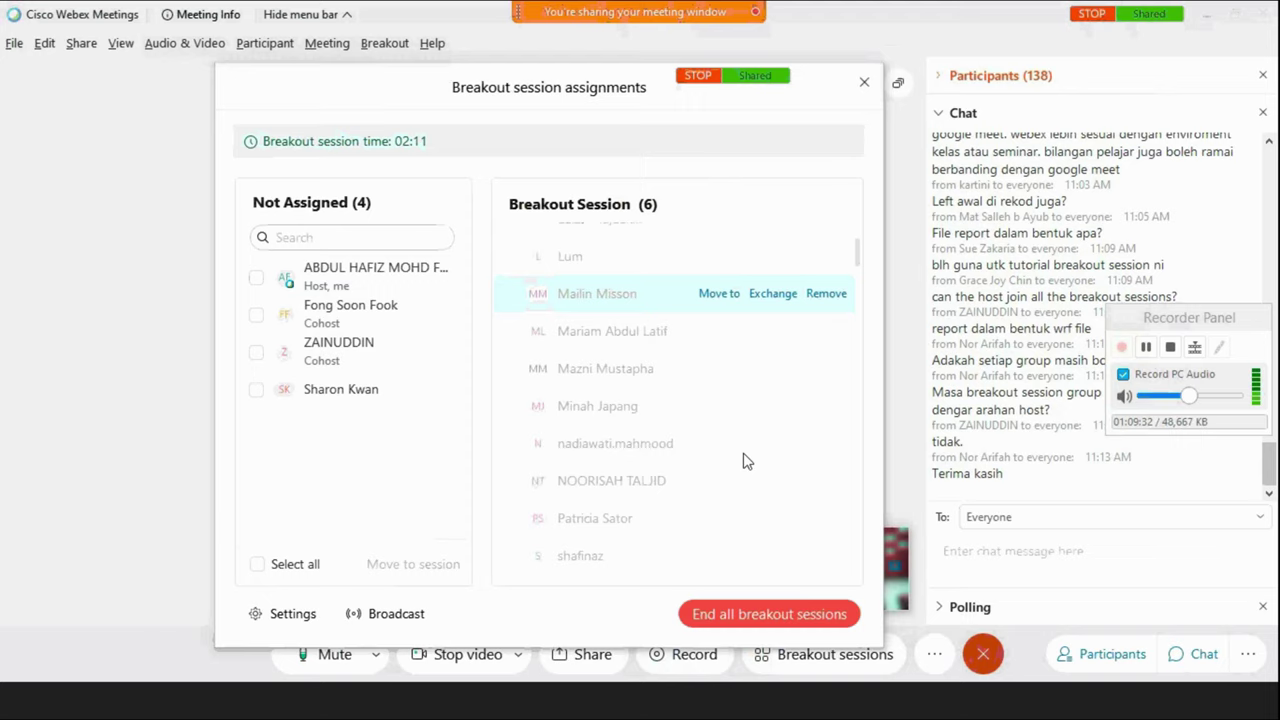
pyautogui.scroll(-5, 743, 461)
pyautogui.scroll(-2, 743, 461)
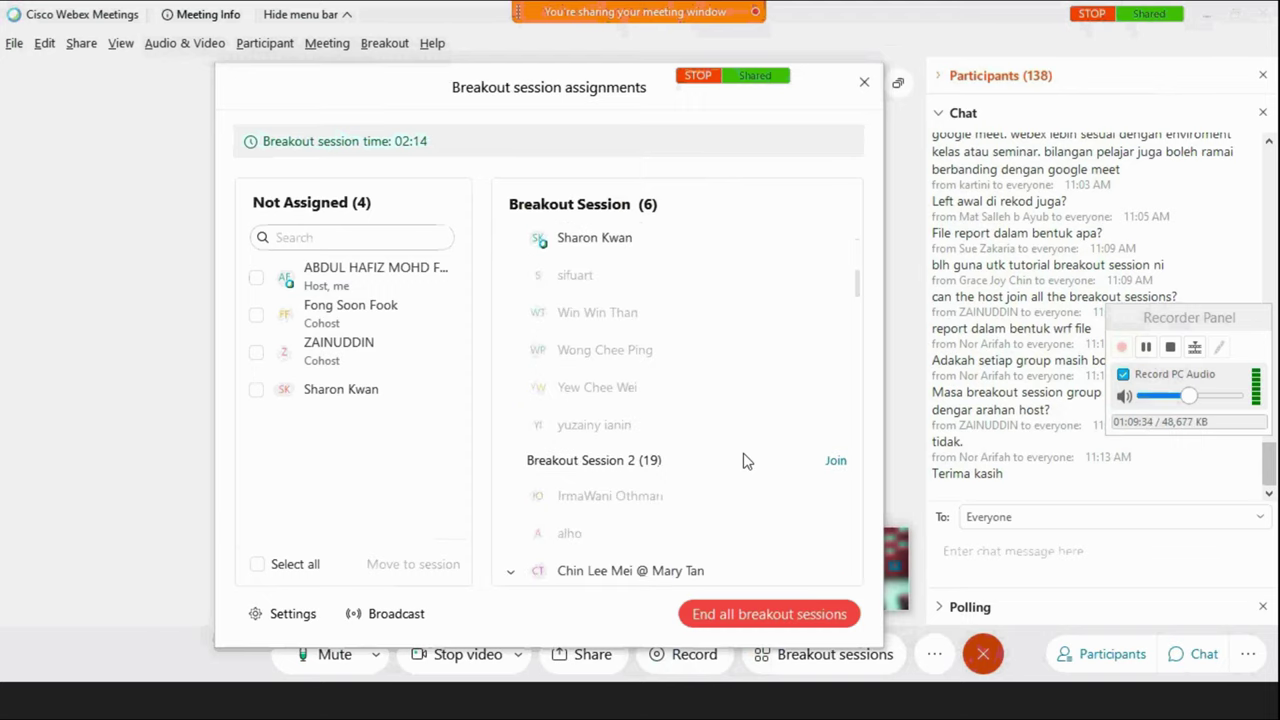
pyautogui.scroll(-10, 743, 461)
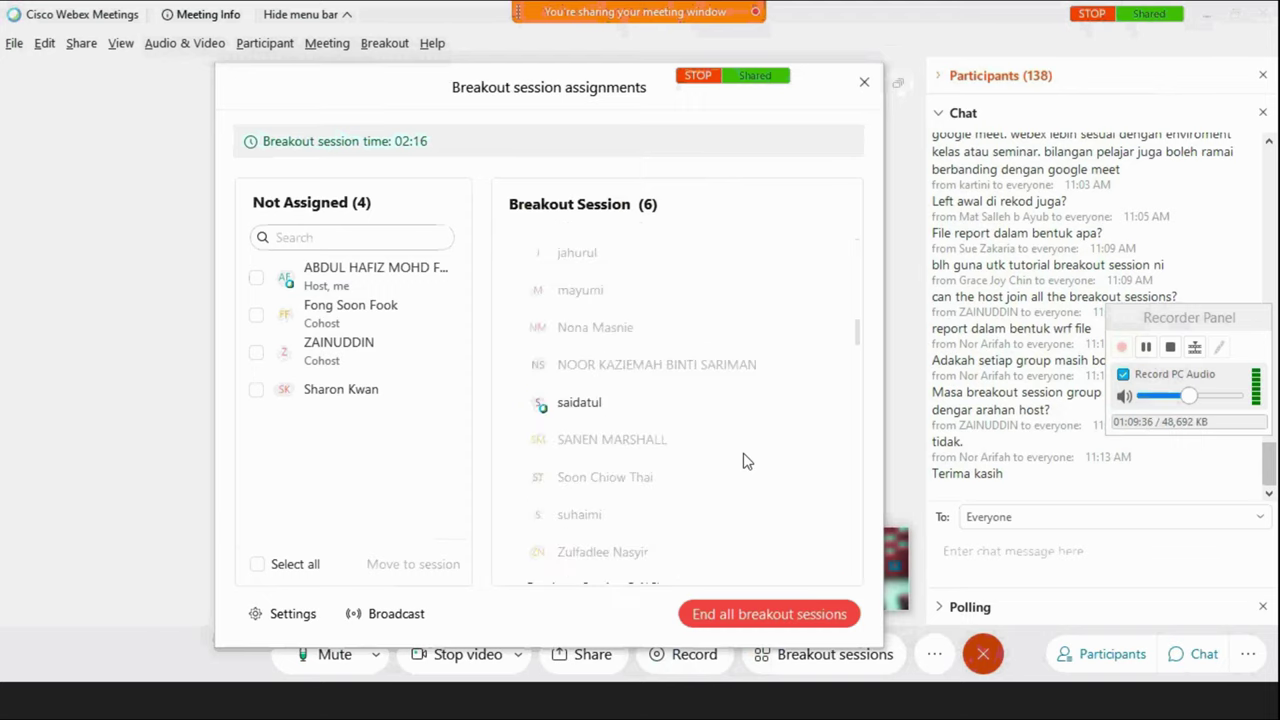
pyautogui.scroll(-5, 745, 459)
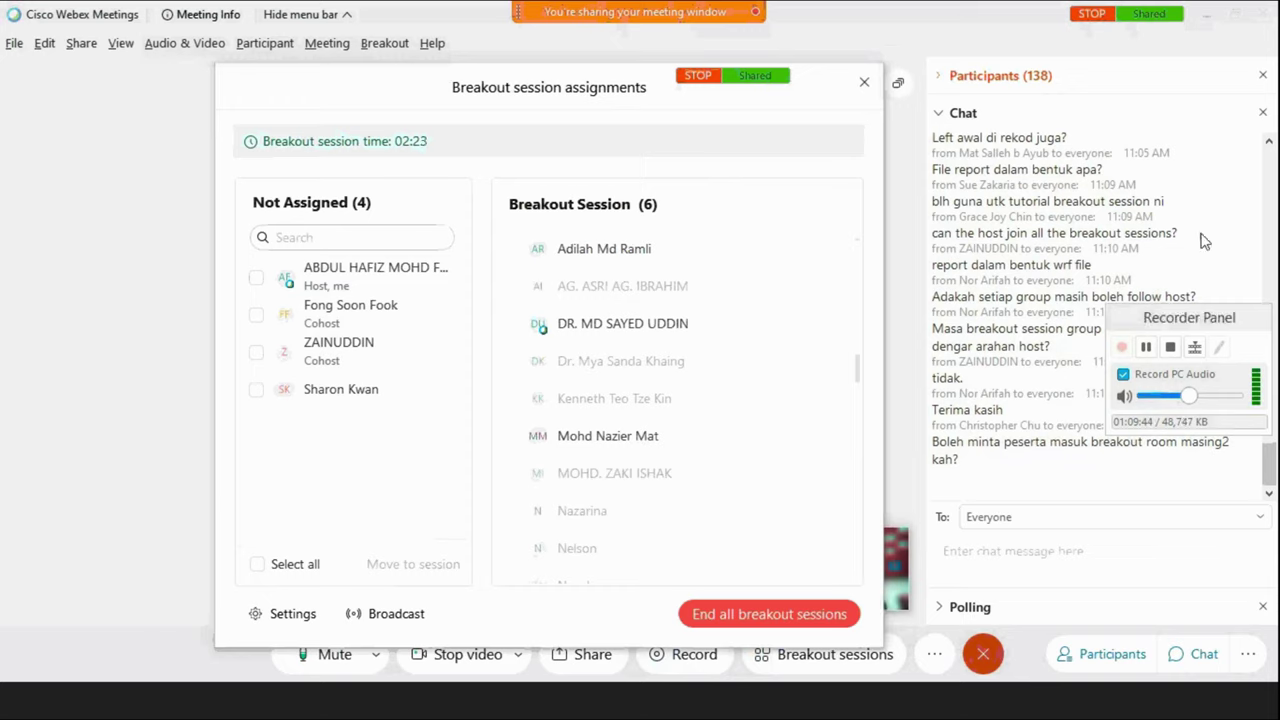
pyautogui.moveTo(1189, 317); pyautogui.dragTo(1173, 231)
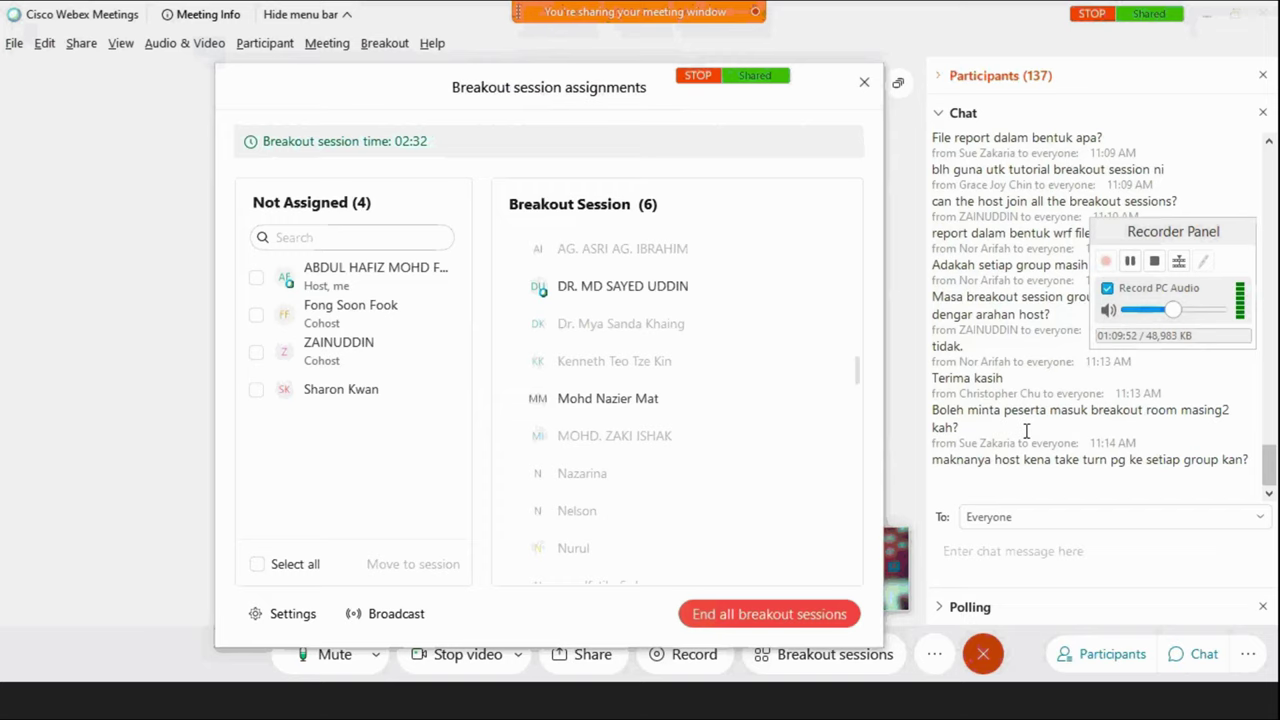
pyautogui.moveTo(657, 470)
pyautogui.scroll(-3, 757, 487)
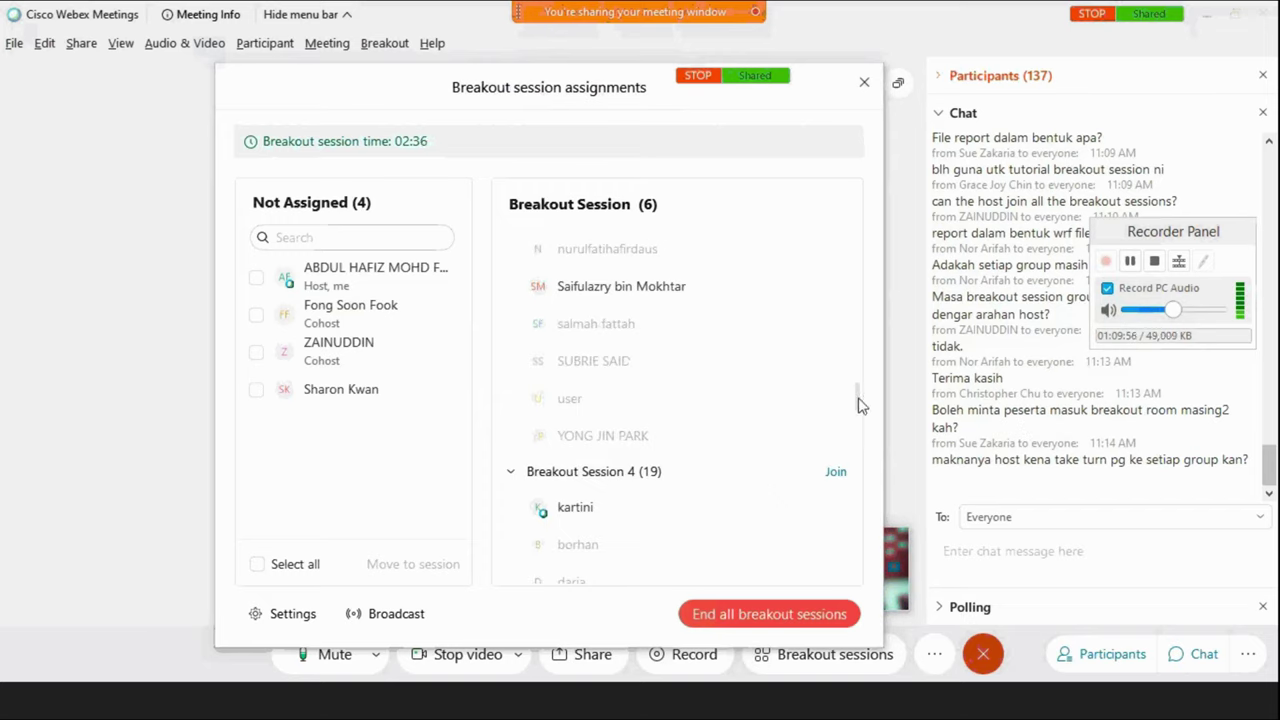
pyautogui.moveTo(860, 399); pyautogui.dragTo(860, 222)
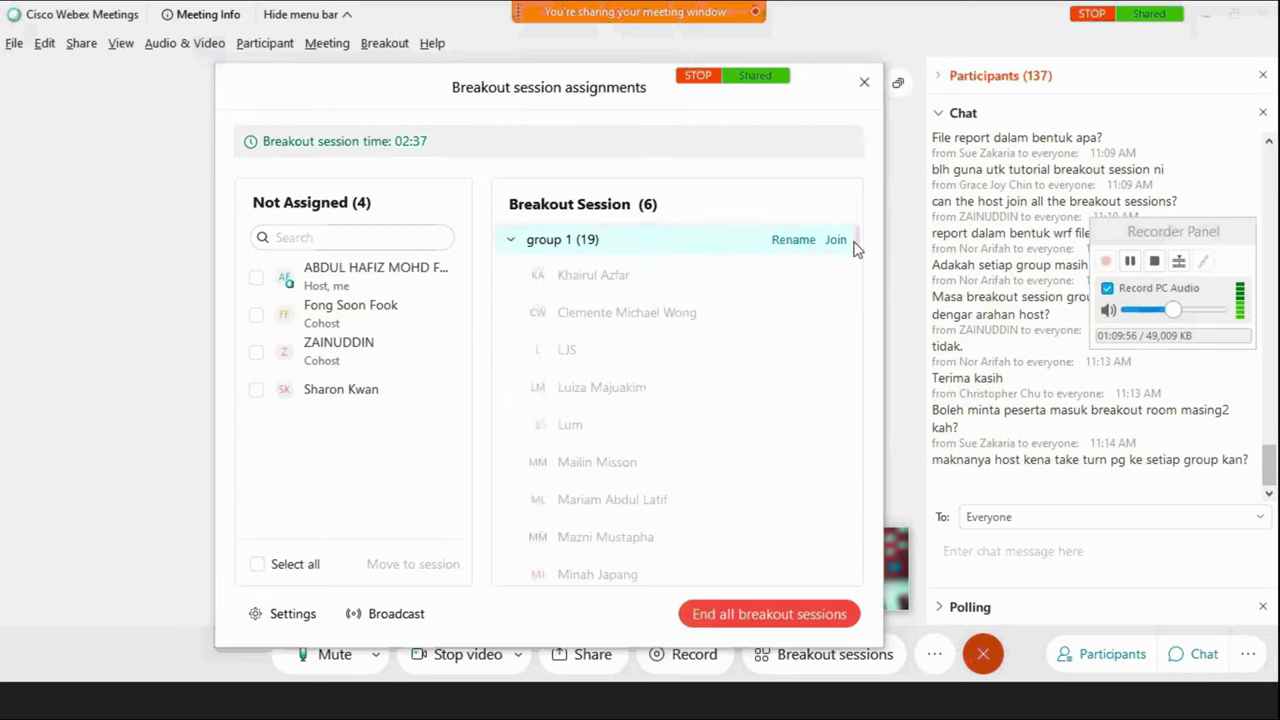
pyautogui.moveTo(858, 240); pyautogui.dragTo(857, 575)
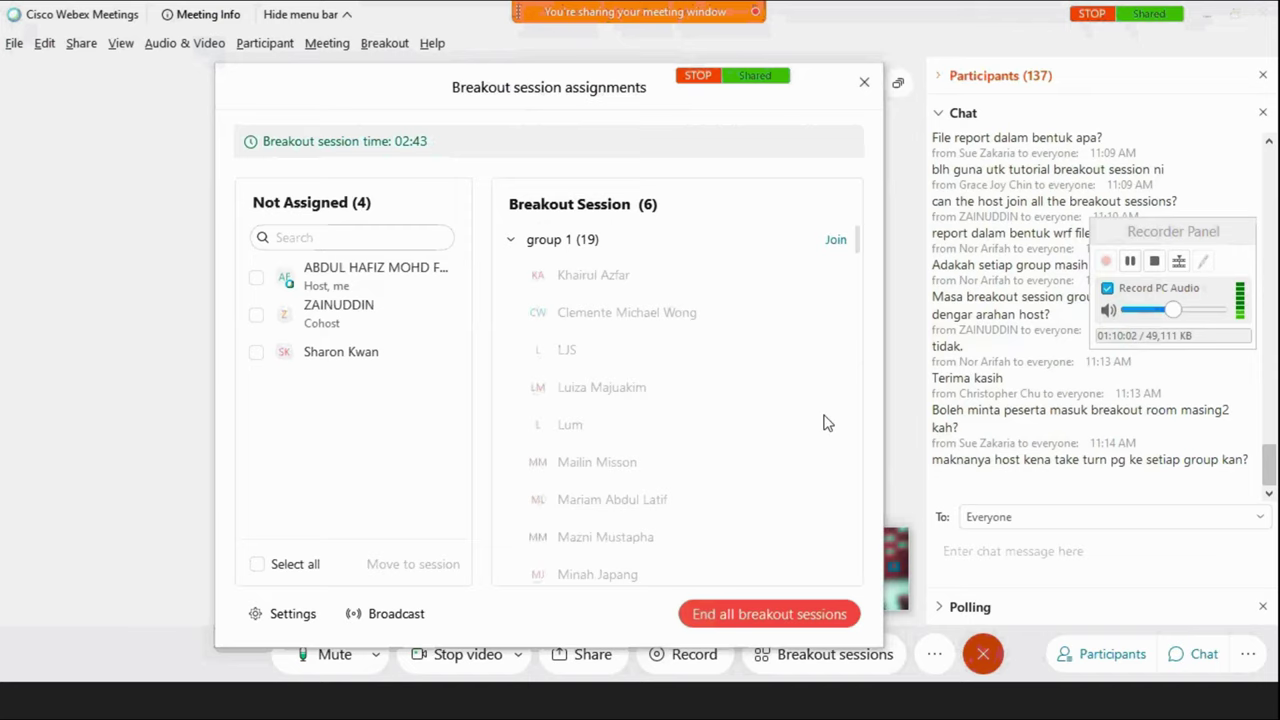
# End all six breakout sessions.
pyautogui.click(396, 45)
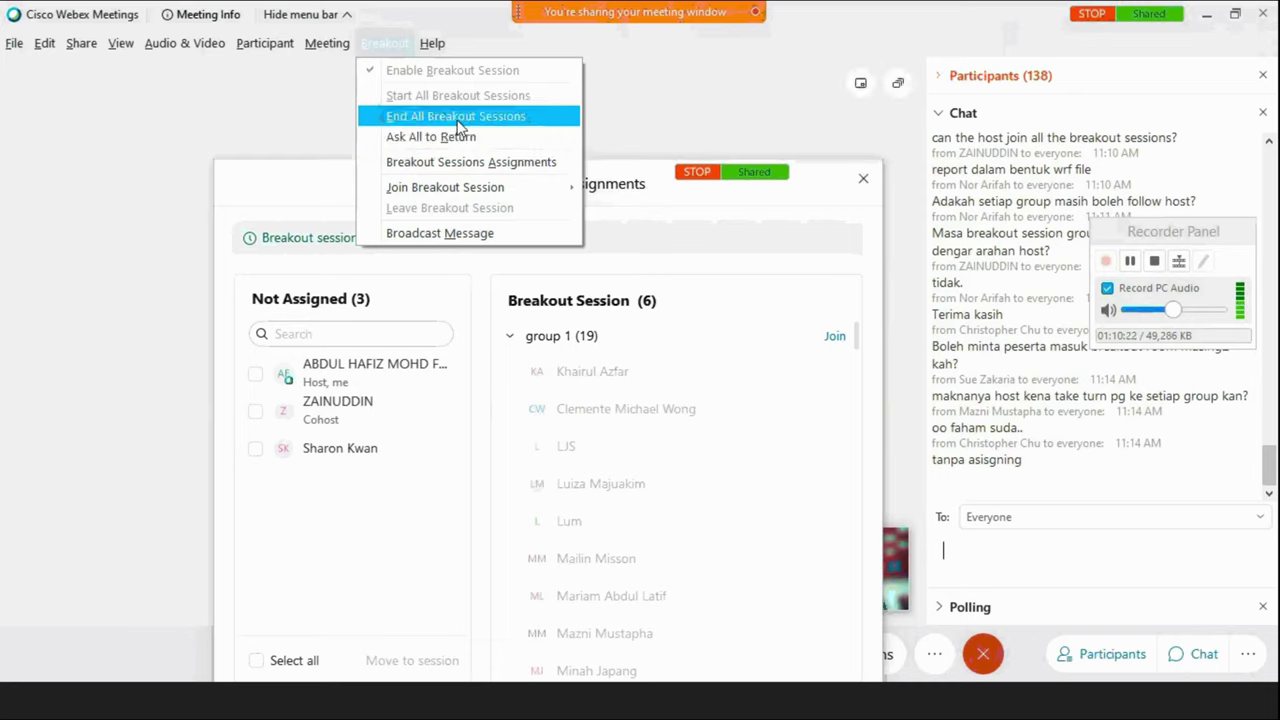
pyautogui.click(452, 117)
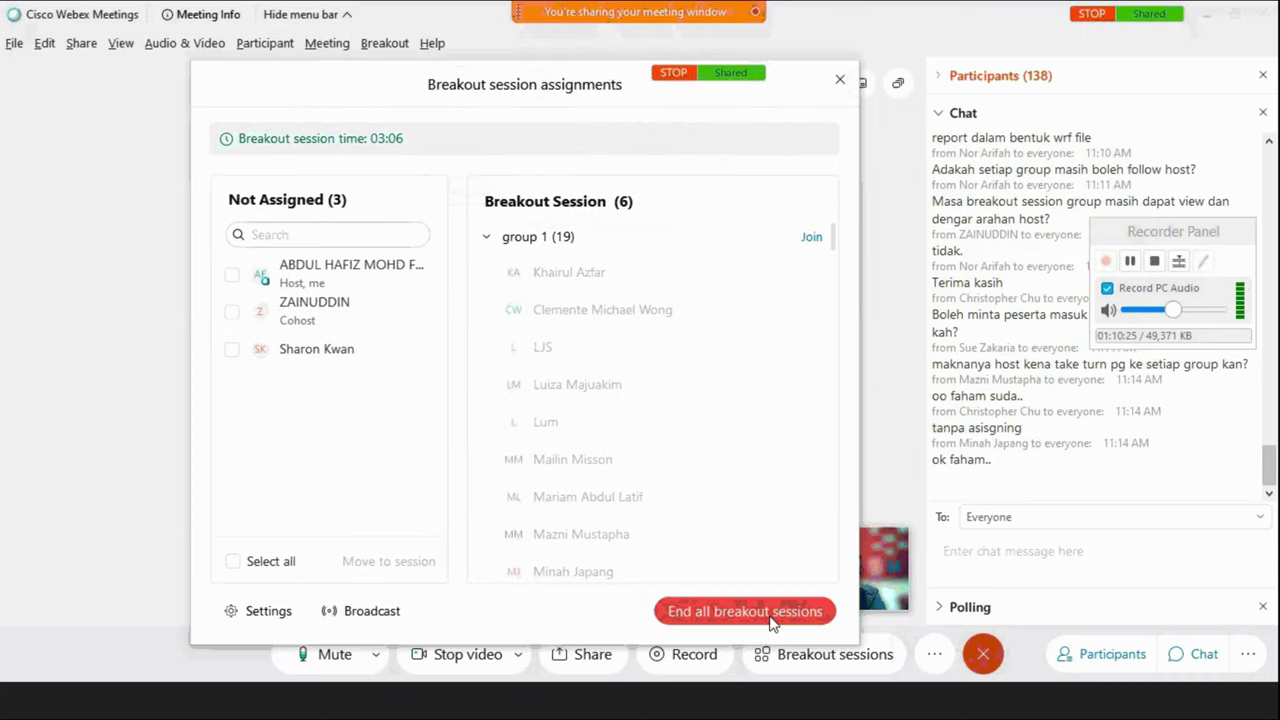
pyautogui.click(770, 616)
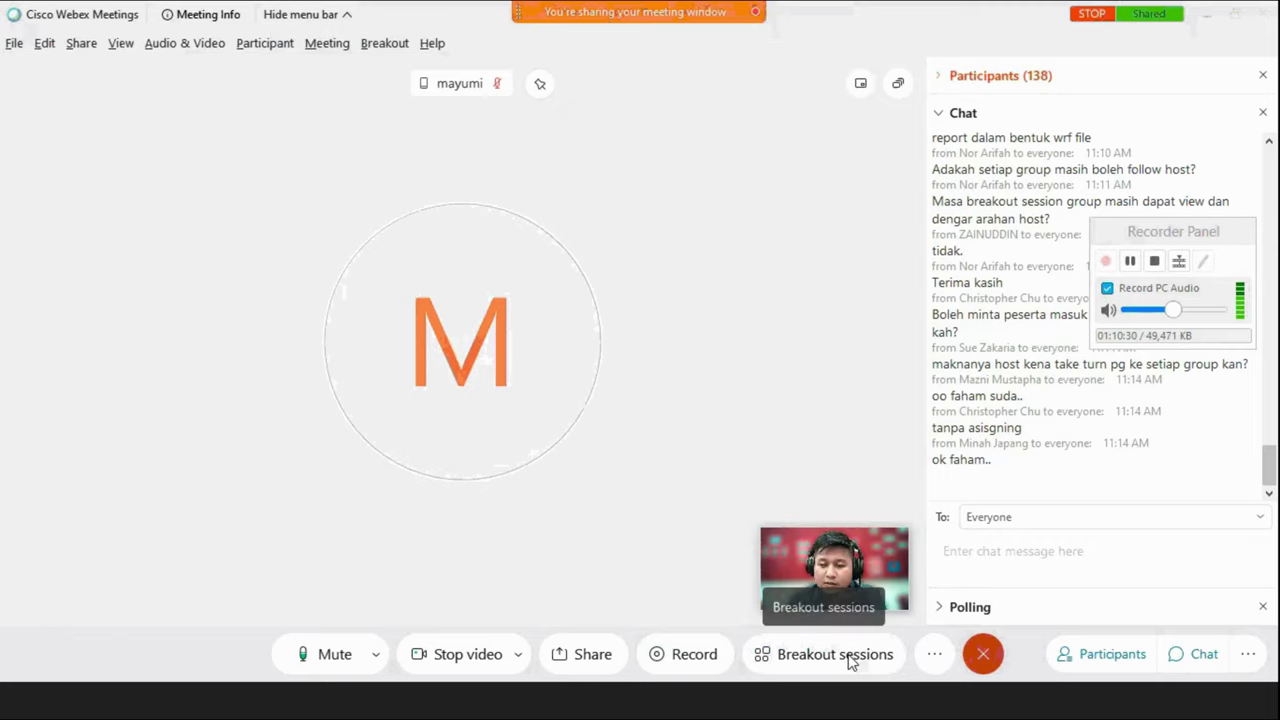
# Reopen the breakout session assignments, check the closing countdown and group lists until the sessions end, and close the window.
pyautogui.click(850, 656)
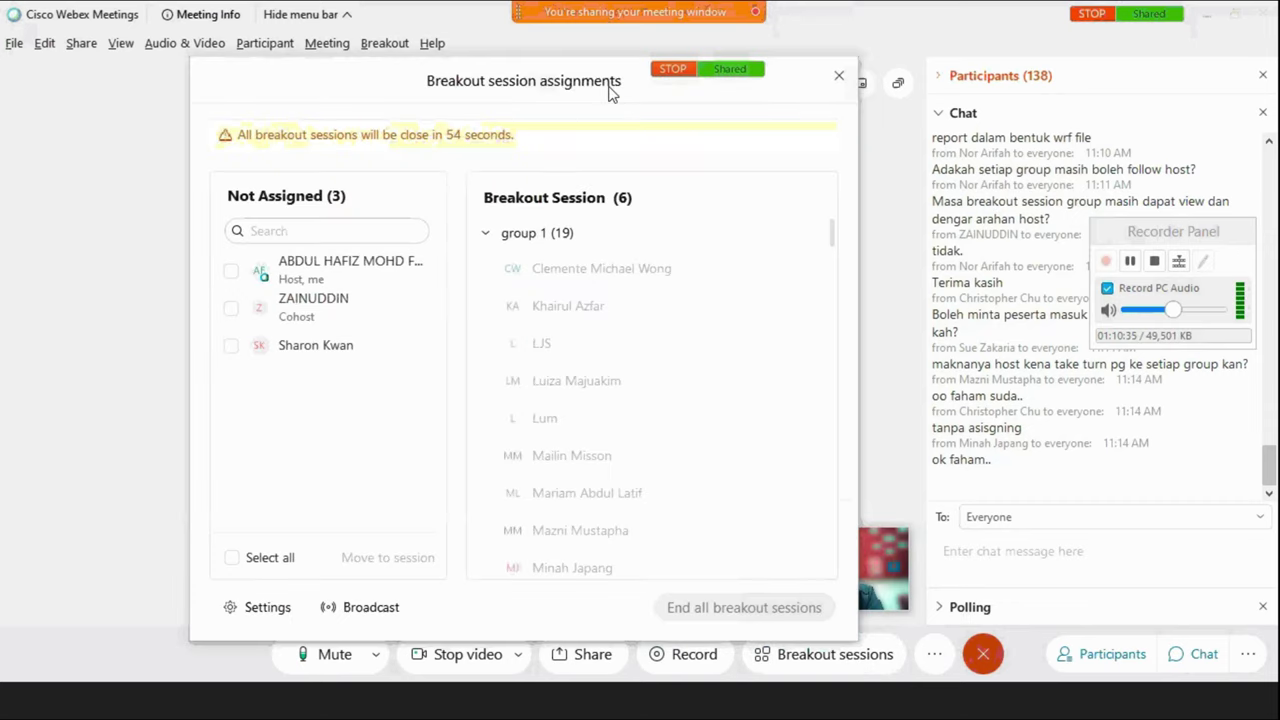
pyautogui.scroll(-5, 650, 474)
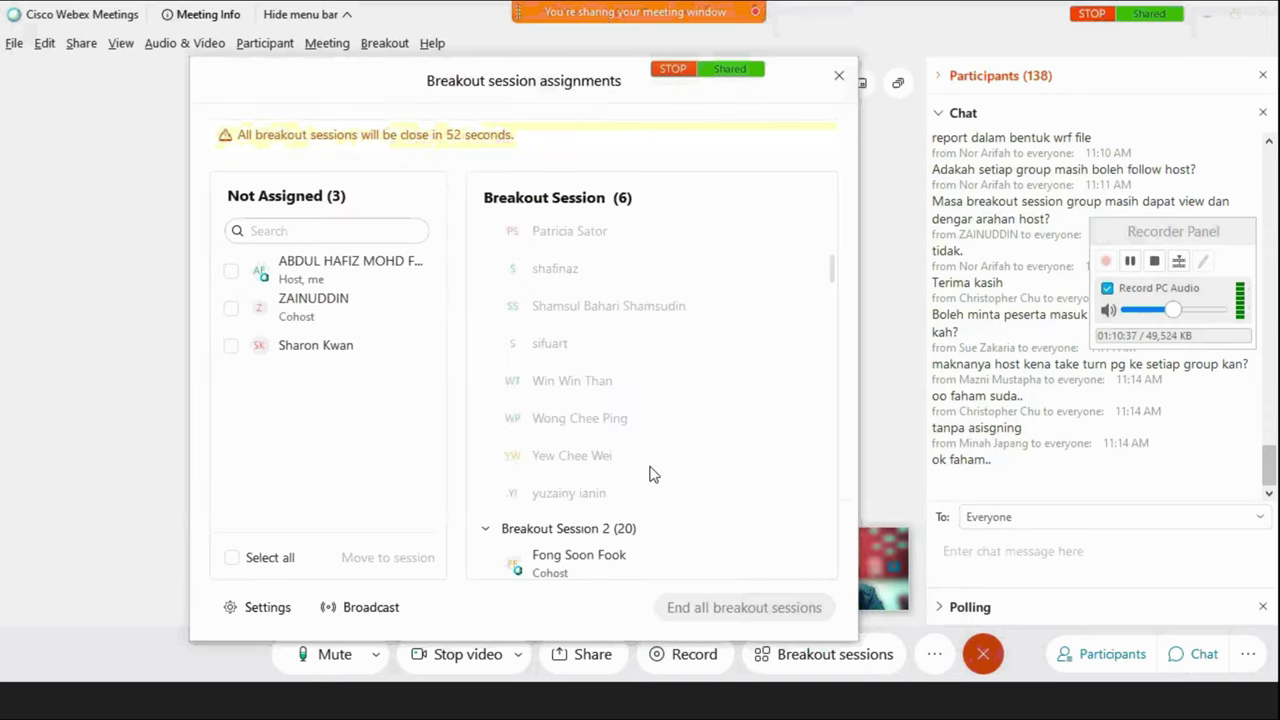
pyautogui.scroll(5, 650, 474)
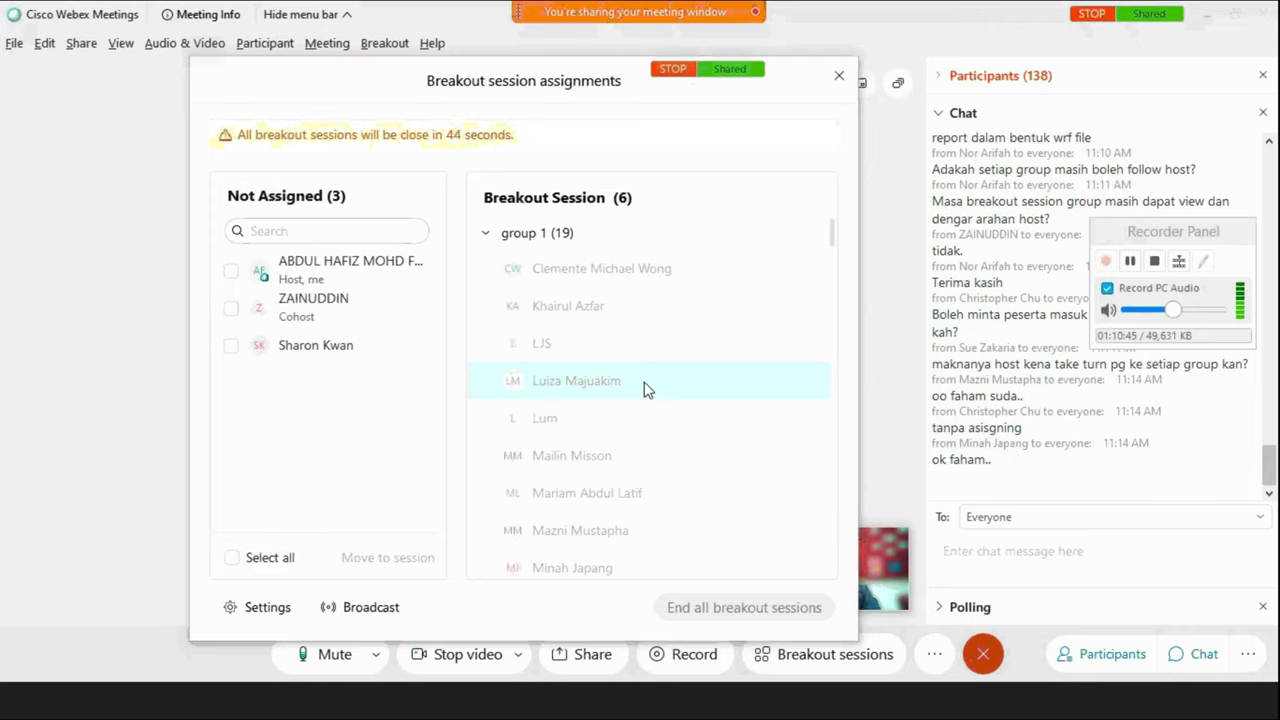
pyautogui.scroll(-3, 710, 383)
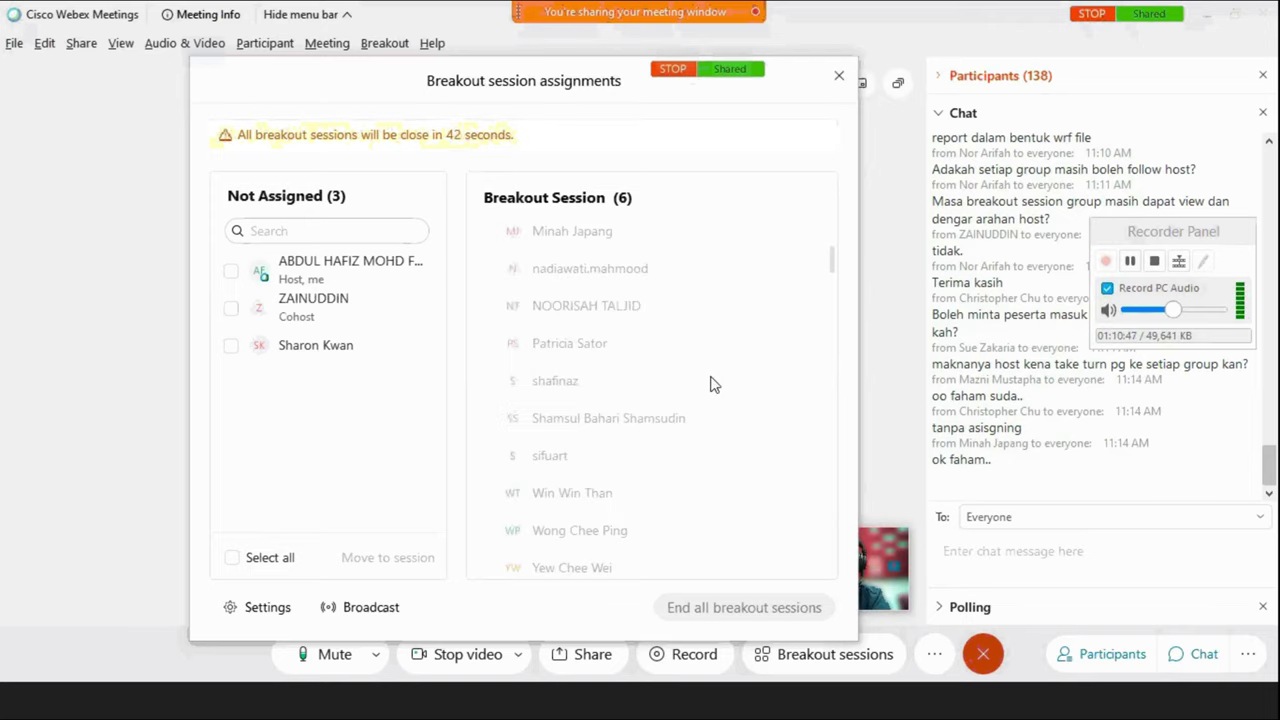
pyautogui.scroll(-1, 712, 384)
pyautogui.scroll(4, 712, 384)
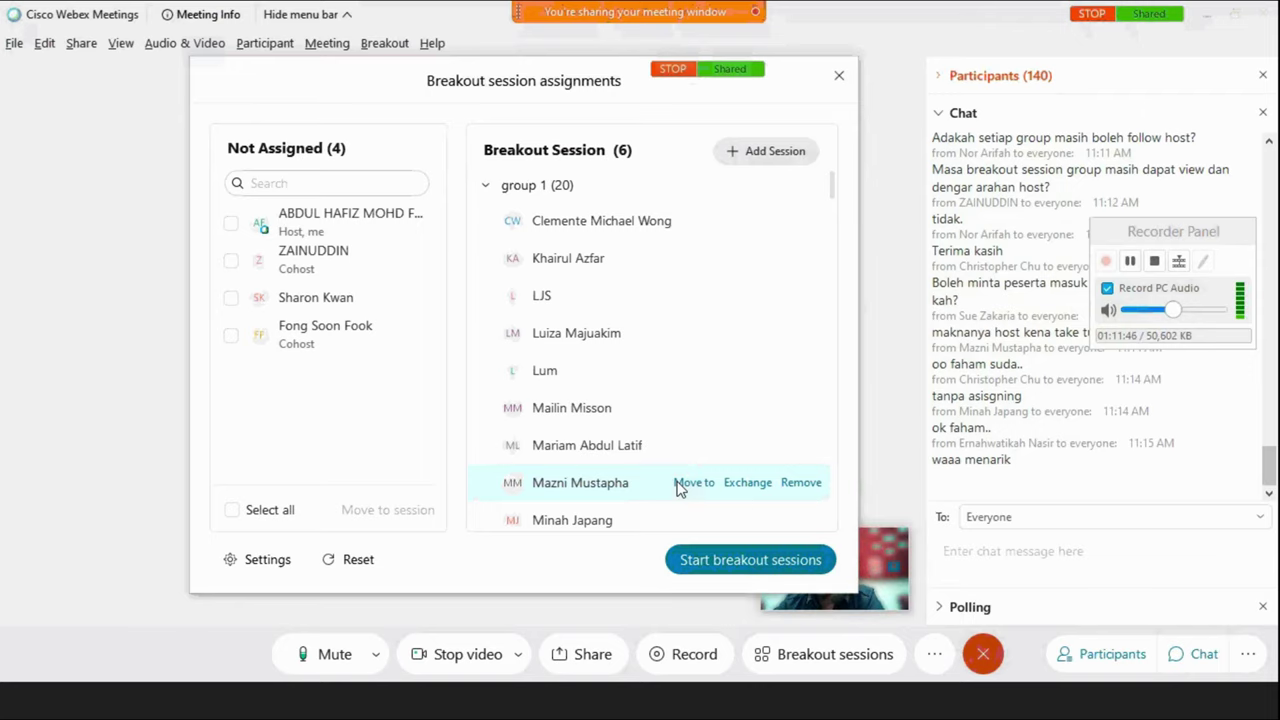
pyautogui.click(840, 80)
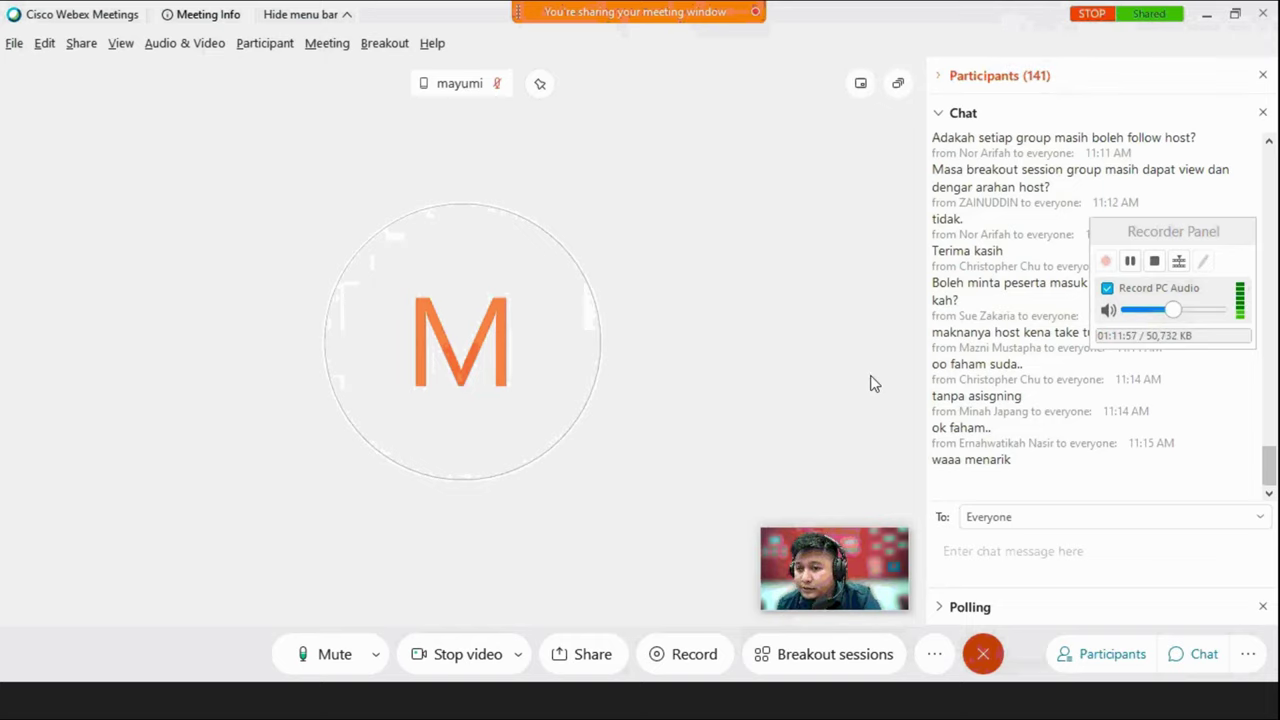
# Collapse the chat, expand the polling section with the recorder moved off it, and review the available poll question types.
pyautogui.click(939, 114)
pyautogui.click(940, 151)
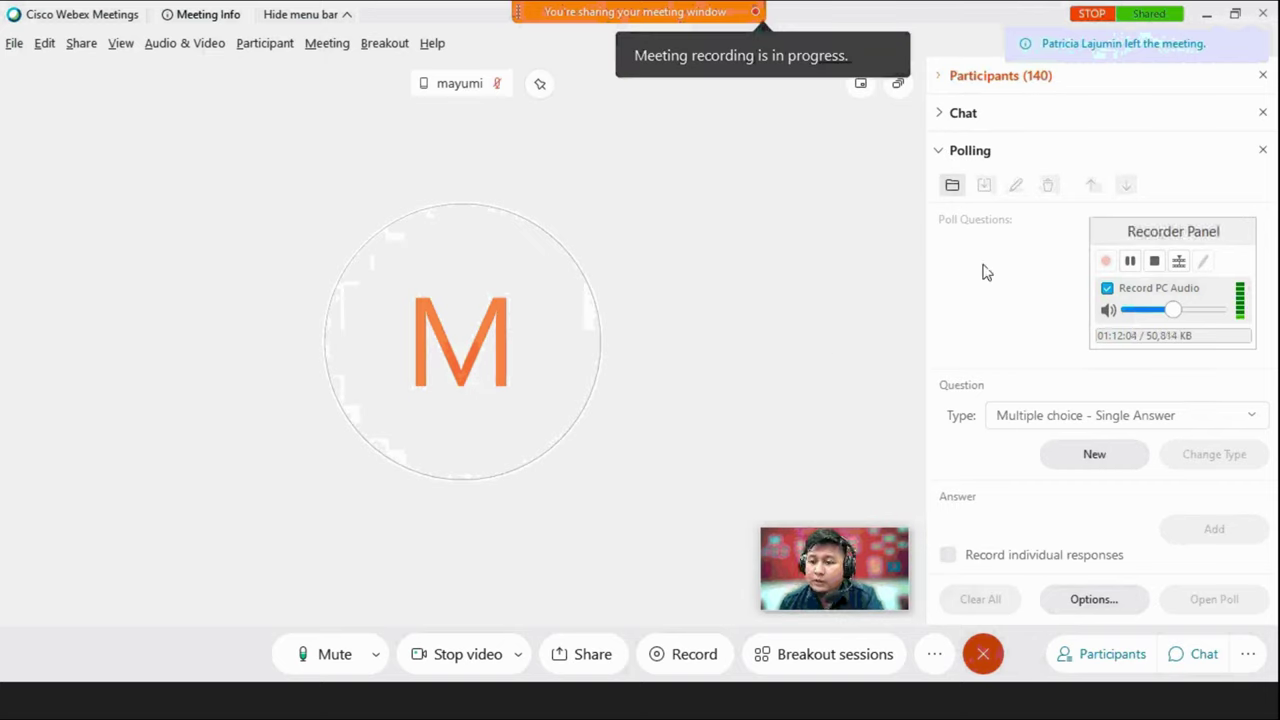
pyautogui.moveTo(1164, 243); pyautogui.dragTo(812, 254)
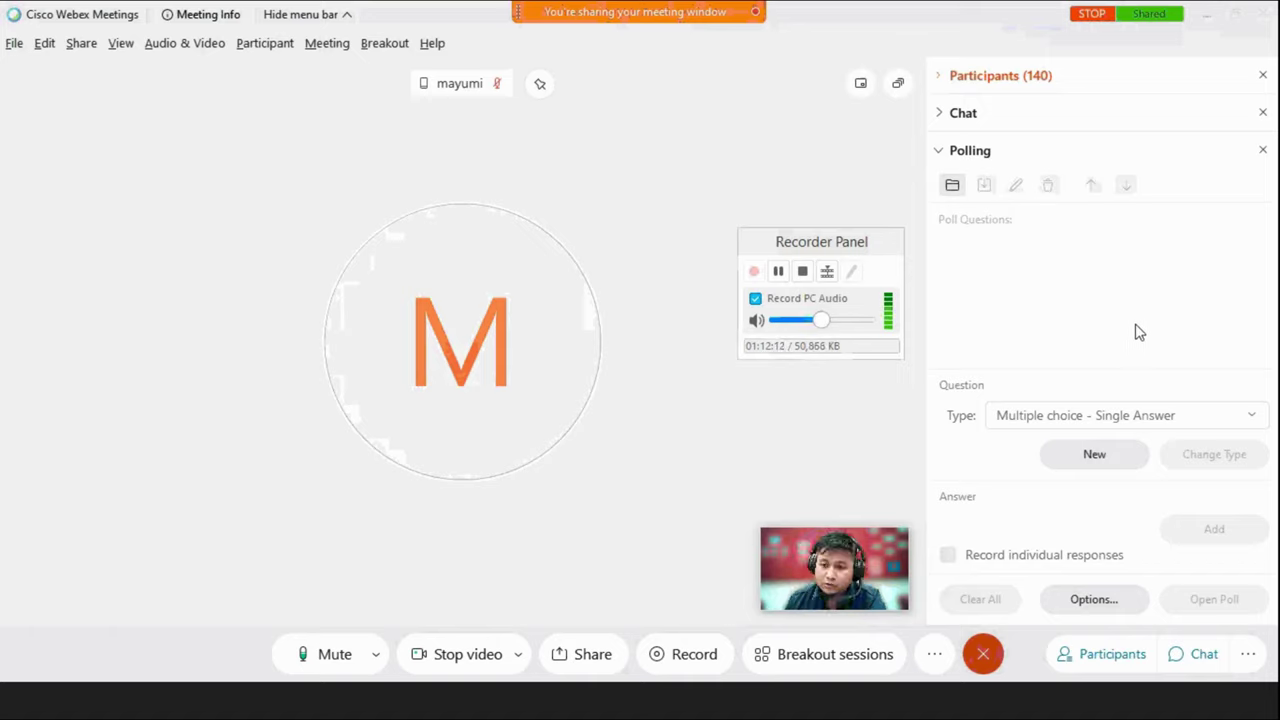
pyautogui.click(1252, 418)
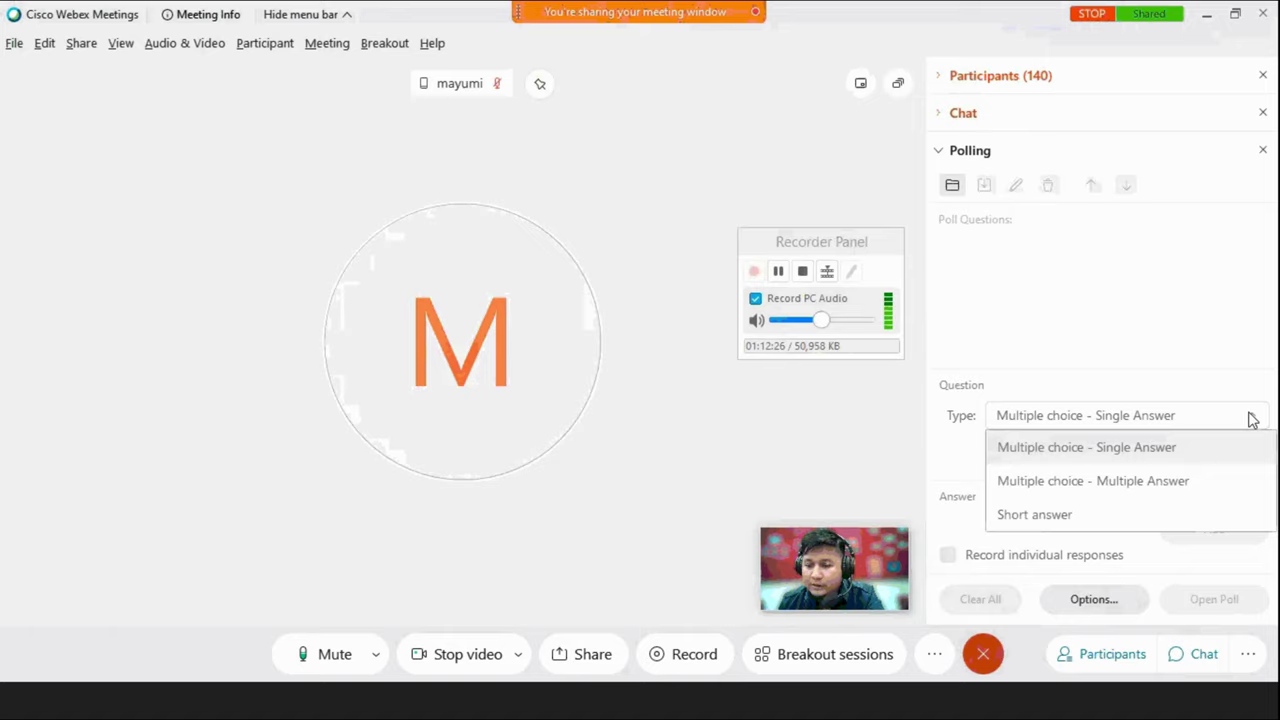
pyautogui.click(1257, 418)
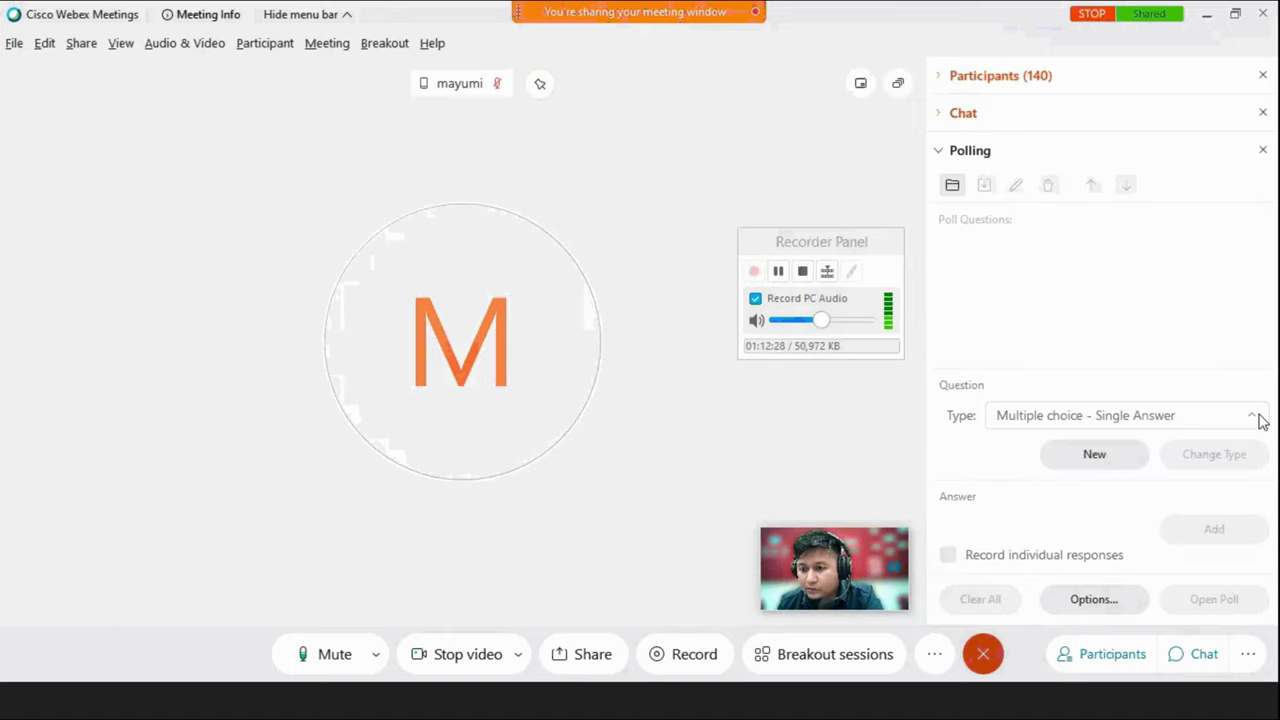
# Start a new poll question of the type Multiple choice - Multiple Answer.
pyautogui.click(1257, 418)
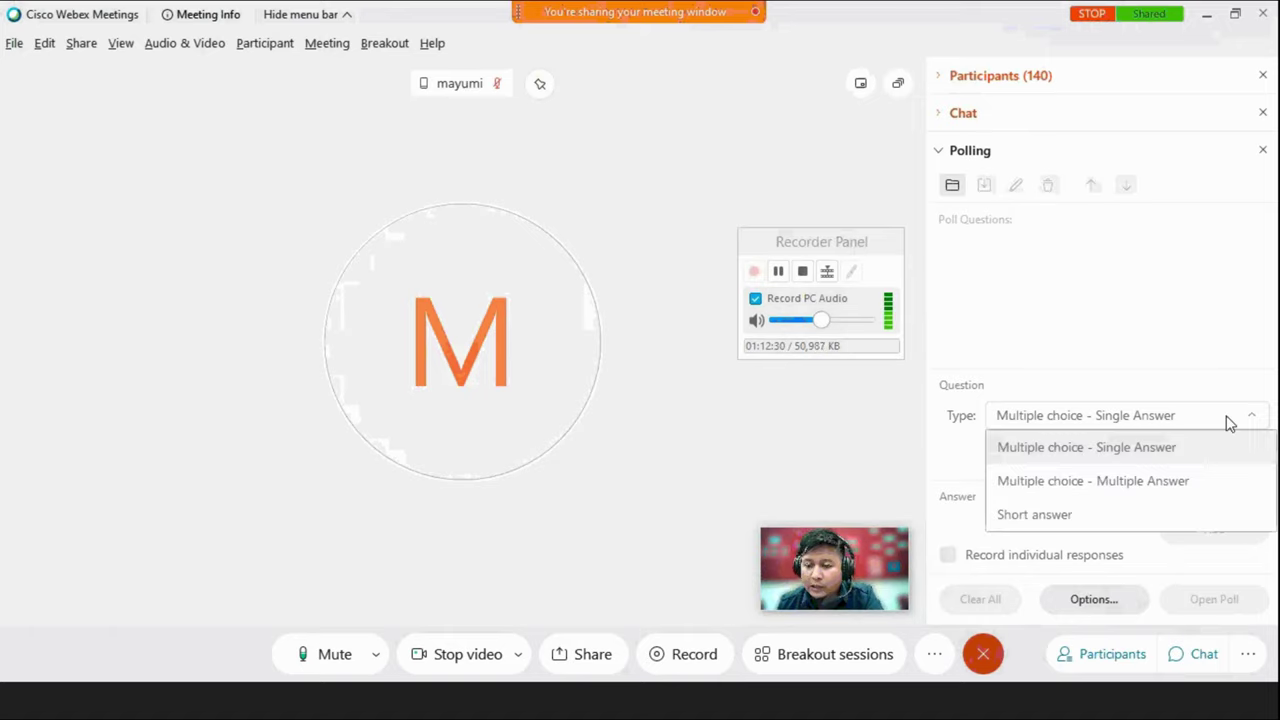
pyautogui.click(1160, 484)
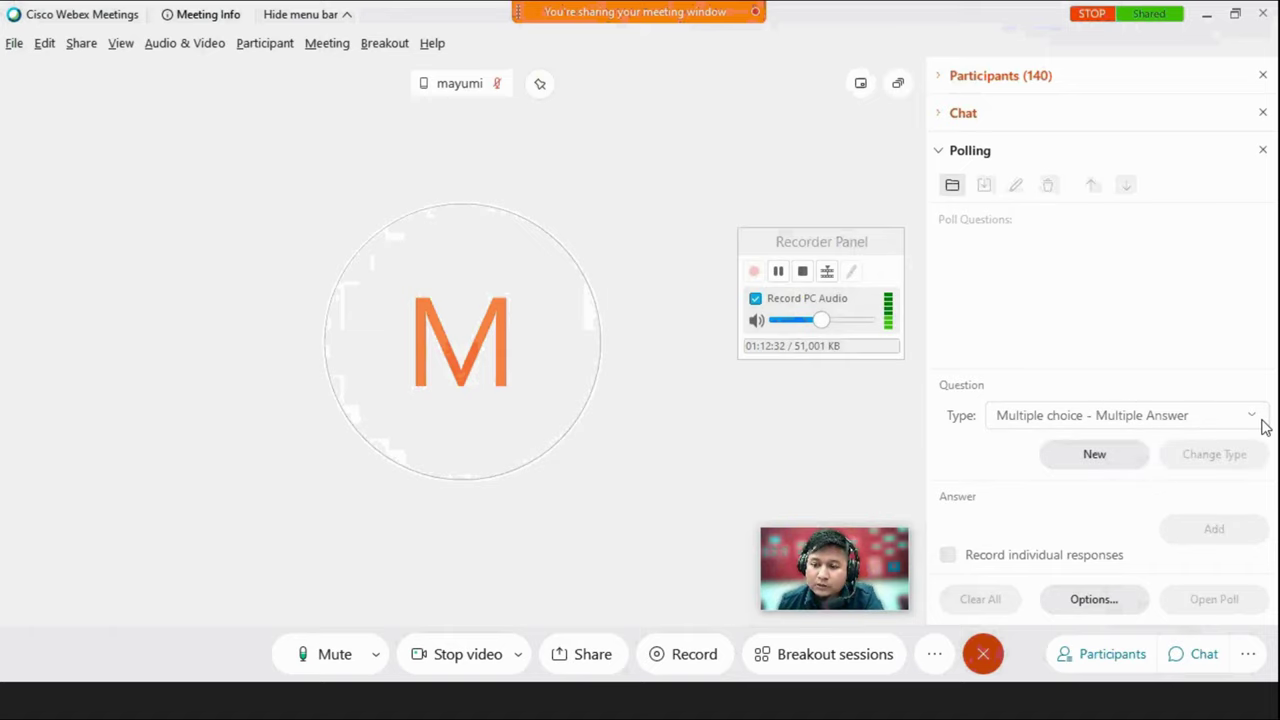
pyautogui.click(1095, 457)
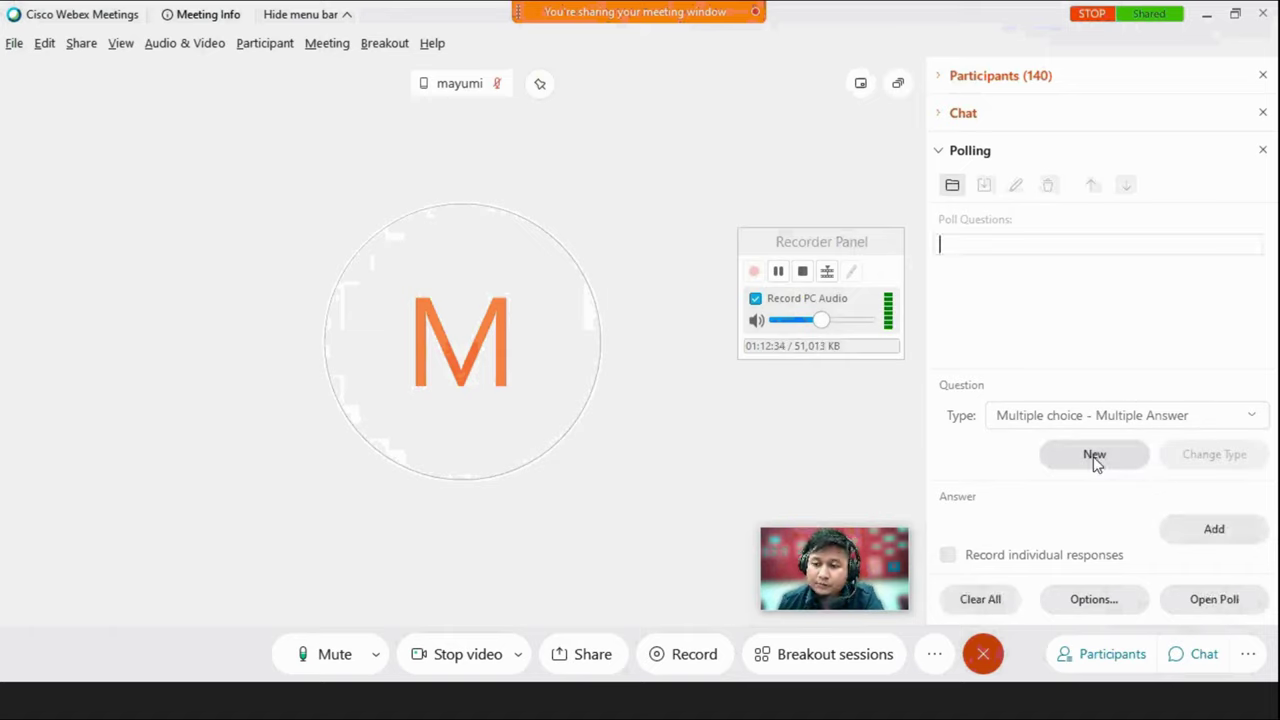
# Enter "We are tring this pols features, can you see this?" as the text of the poll question.
pyautogui.click(988, 242)
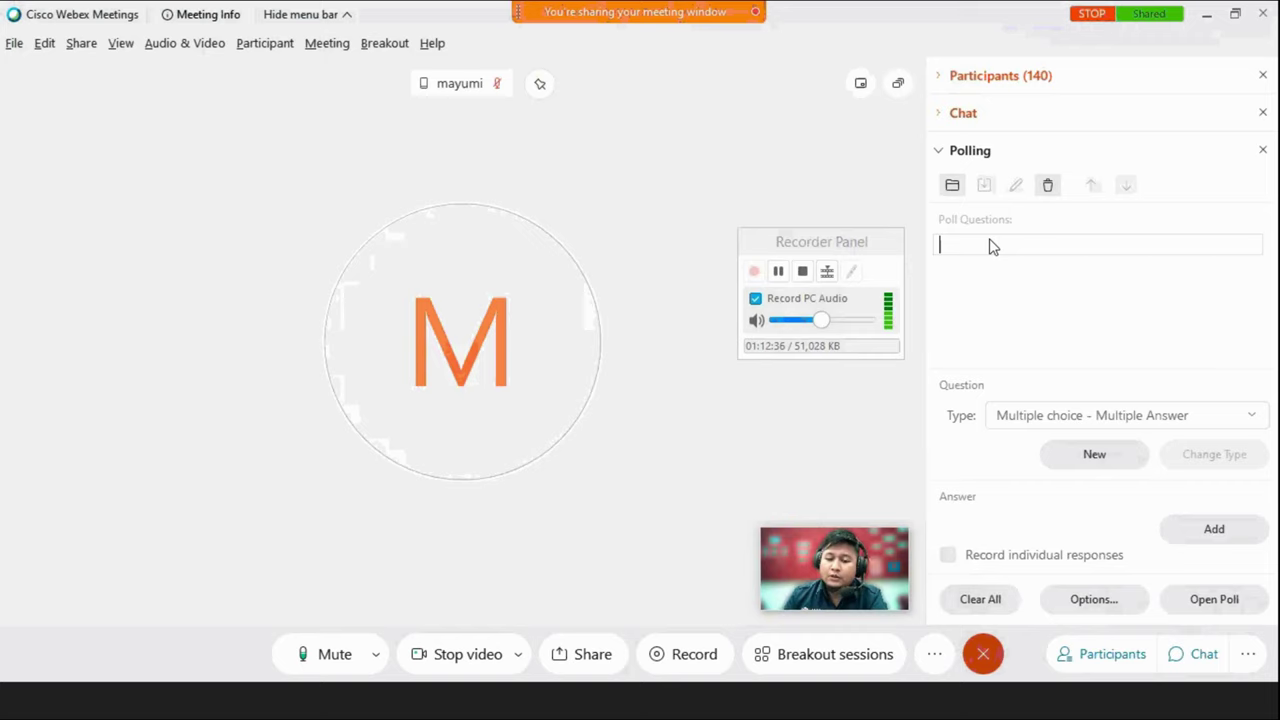
pyautogui.write('We are')
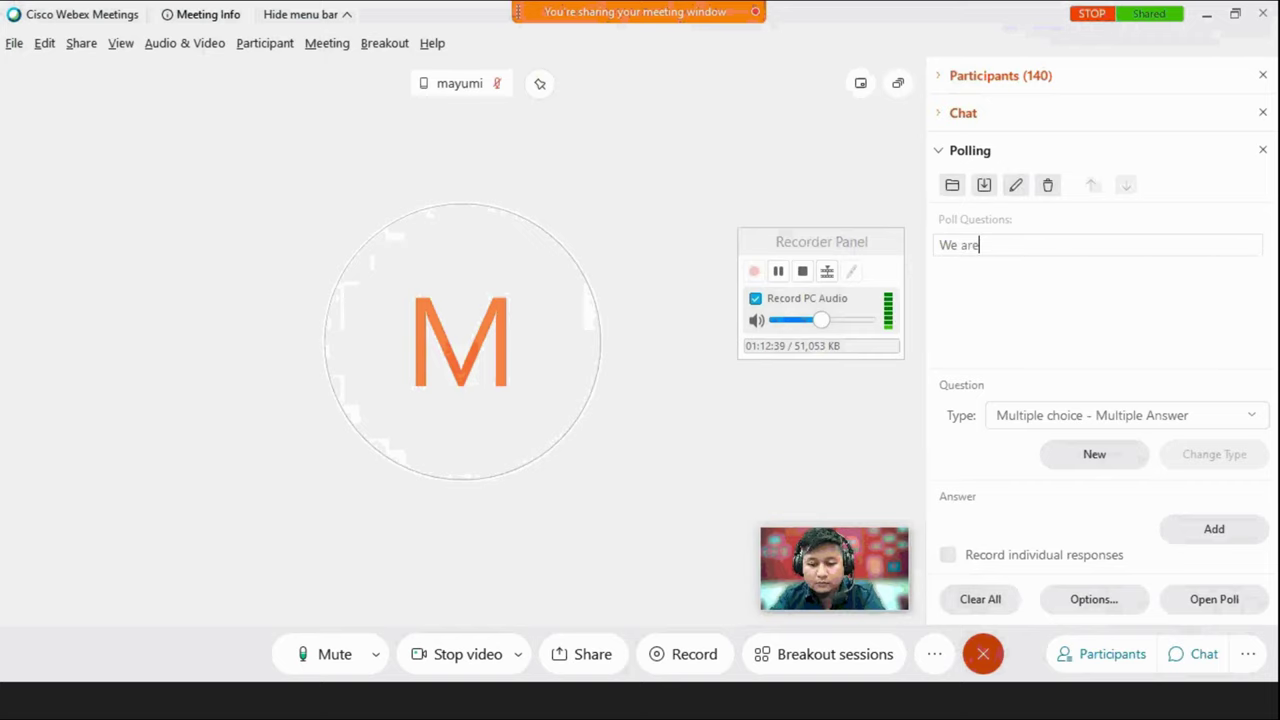
pyautogui.write(' try')
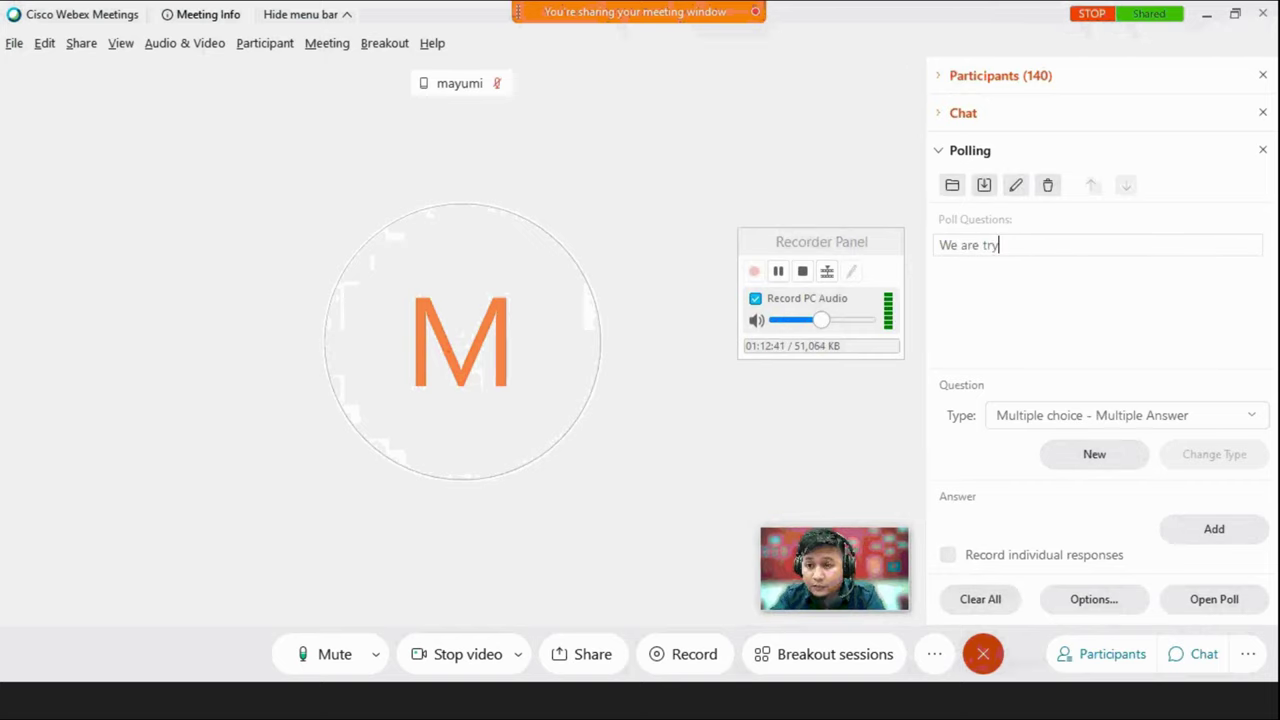
pyautogui.press('BackSpace')
pyautogui.write('ing')
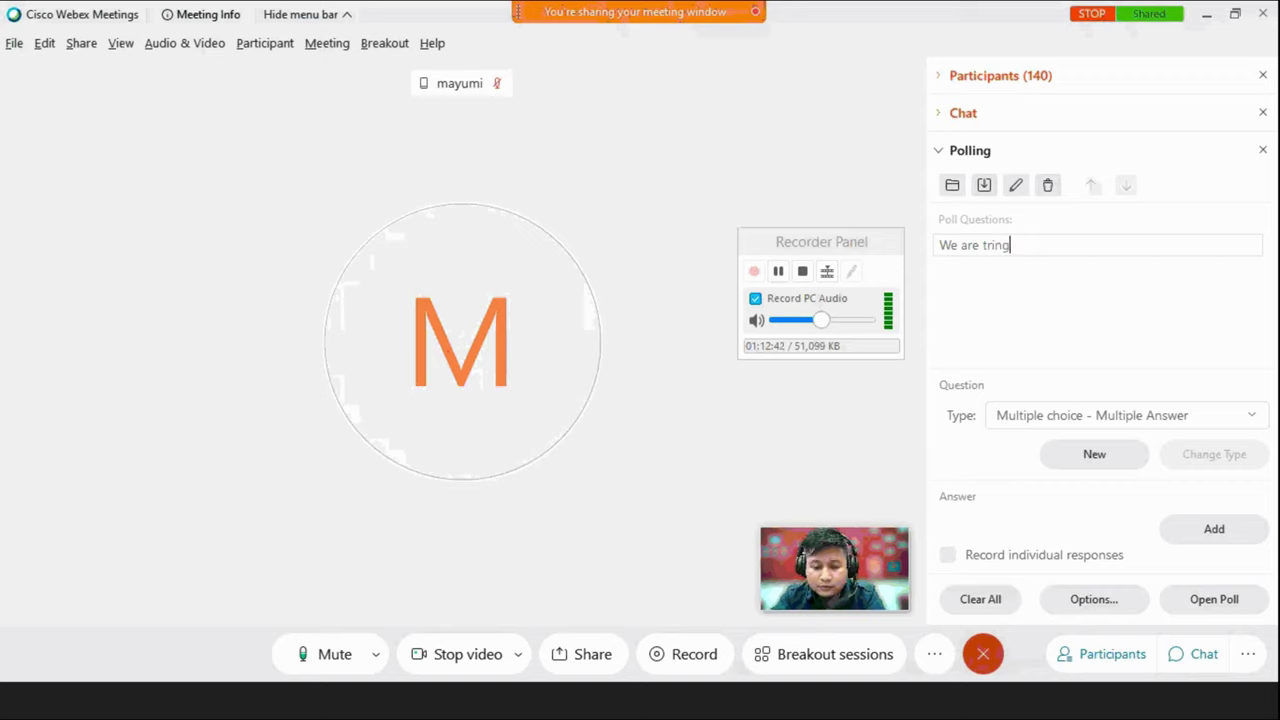
pyautogui.write(' this pols f')
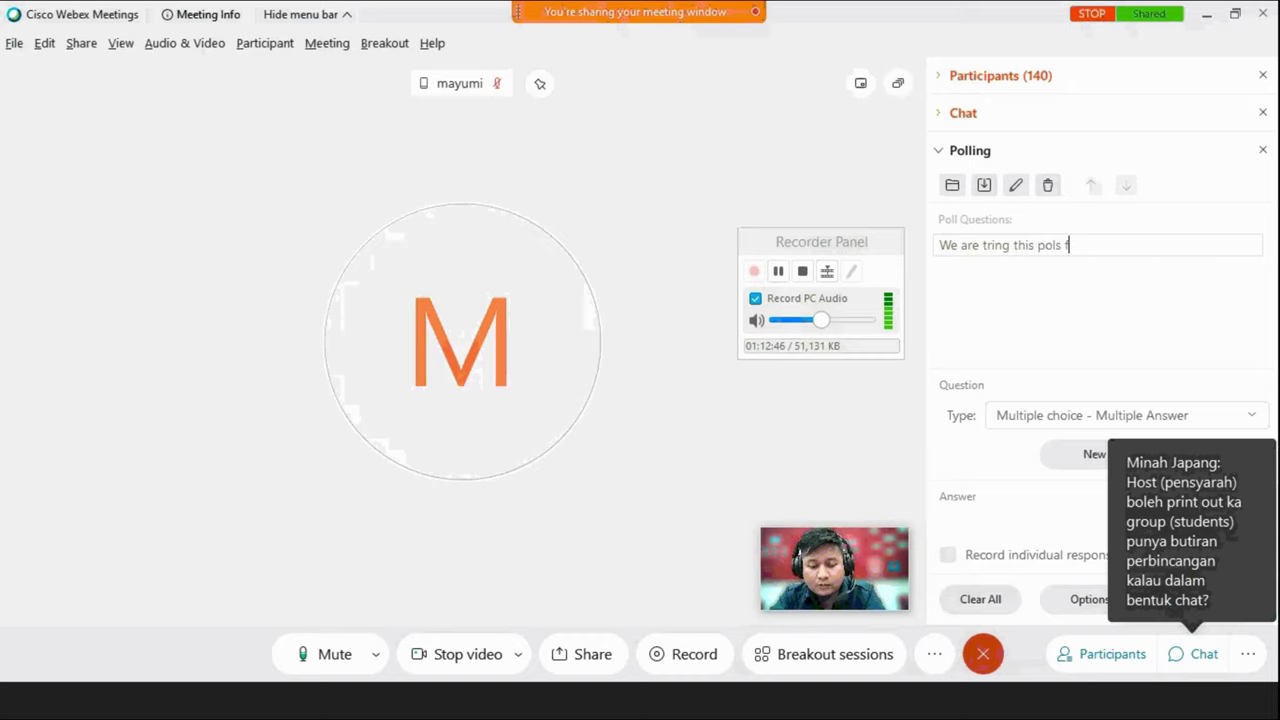
pyautogui.write('eature')
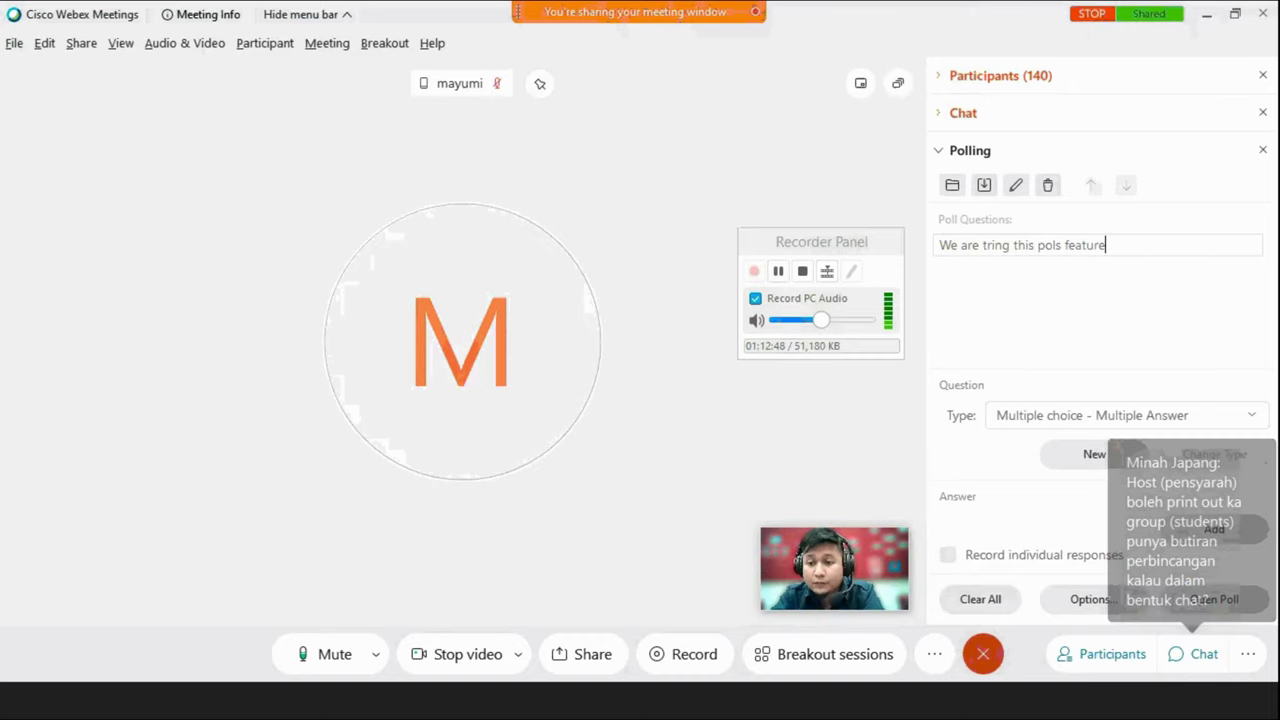
pyautogui.write('s')
pyautogui.write('. CAn u')
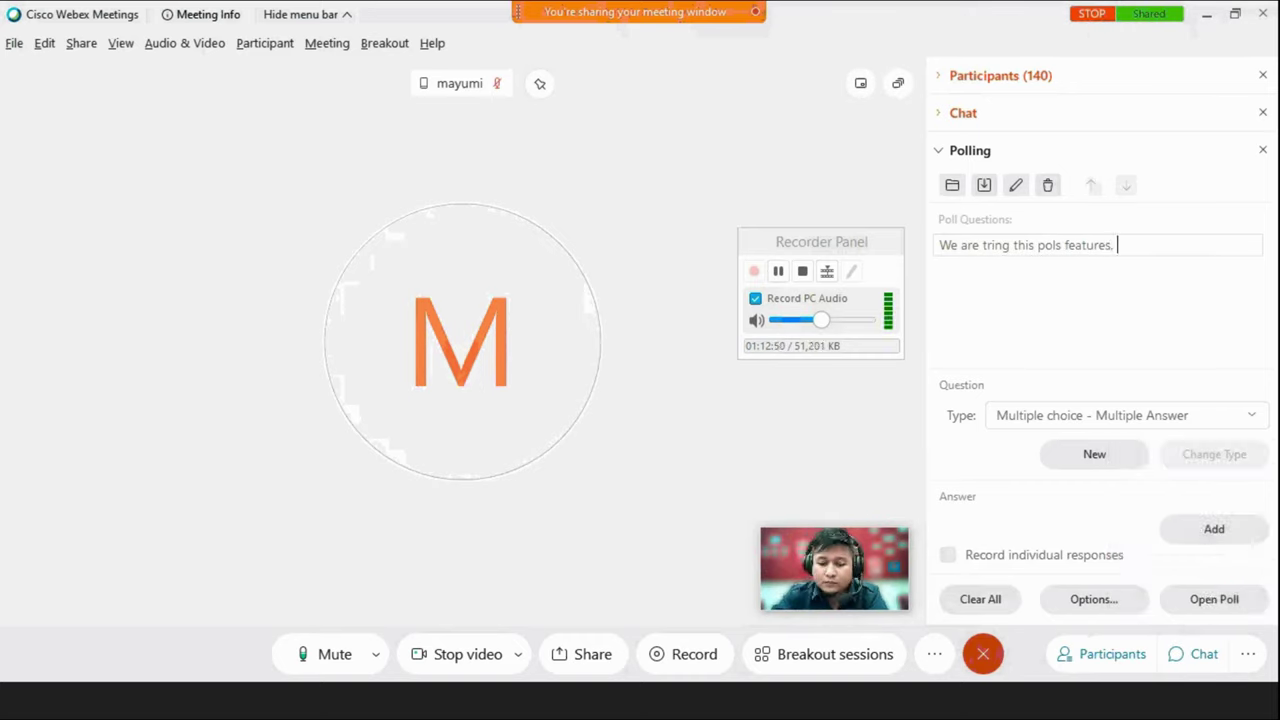
pyautogui.press('BackSpace')
pyautogui.press('BackSpace')
pyautogui.press('BackSpace')
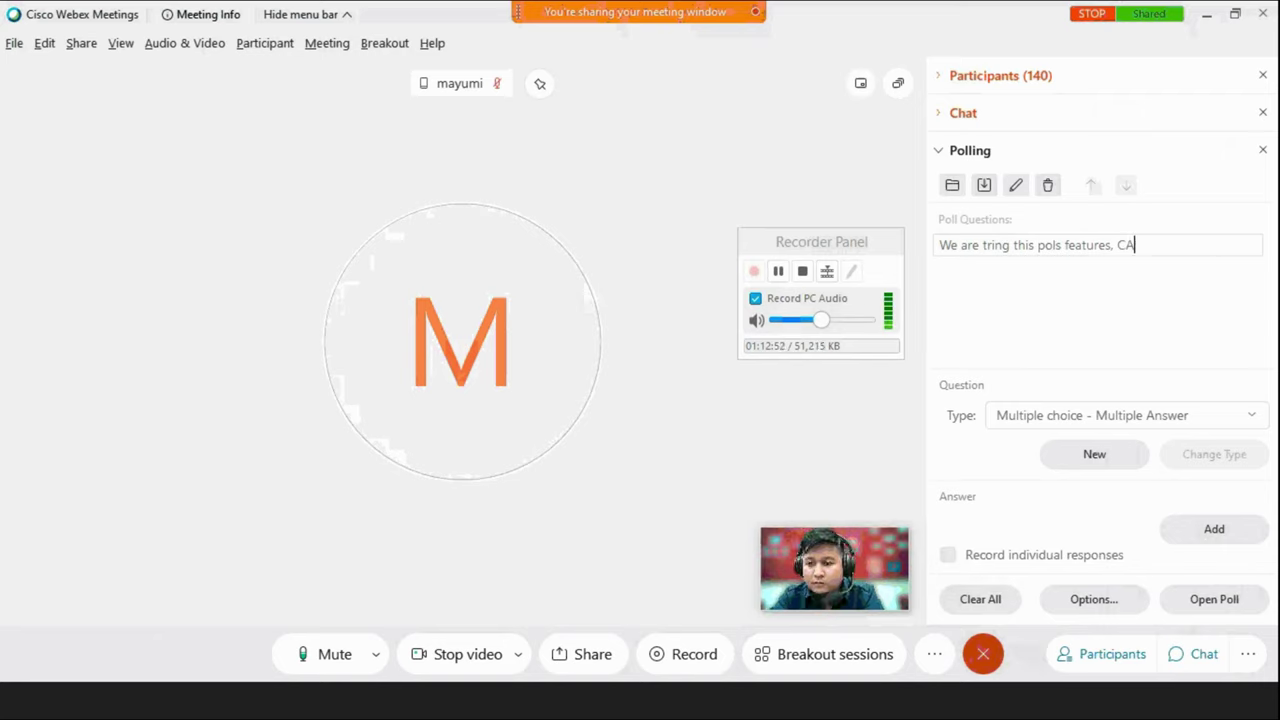
pyautogui.press('BackSpace')
pyautogui.press('BackSpace')
pyautogui.write('can y')
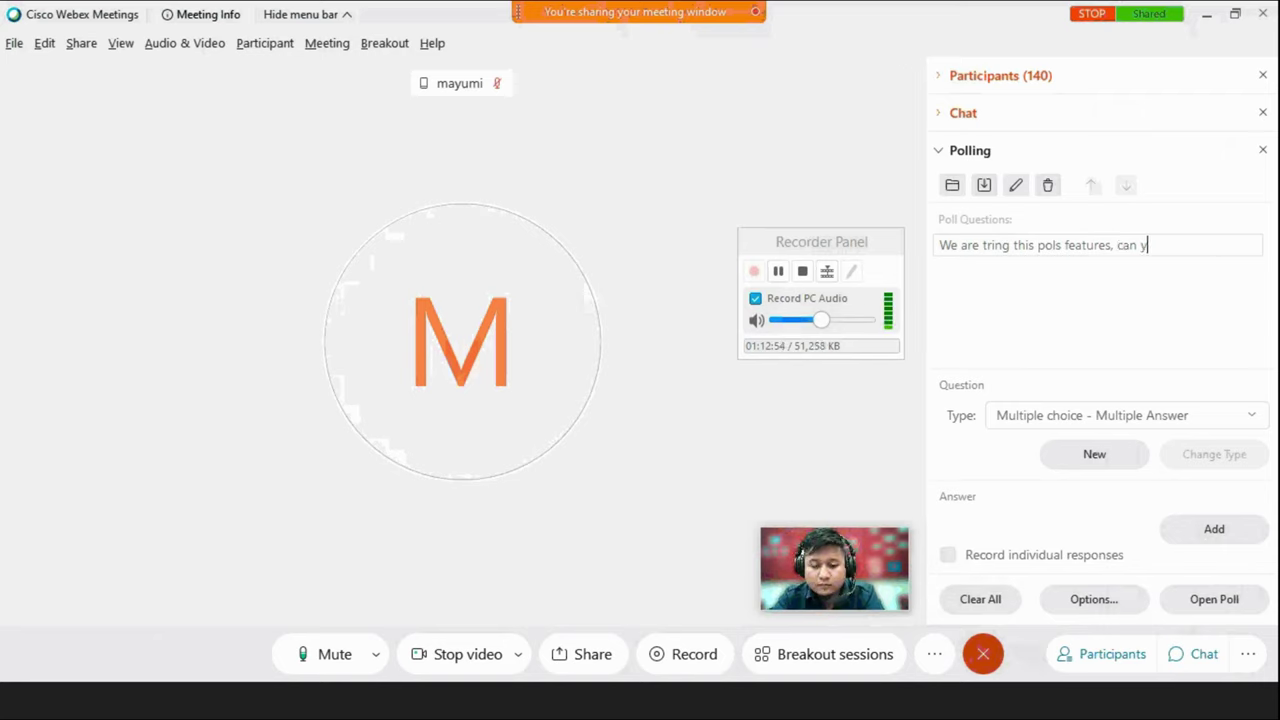
pyautogui.write('ou see thi')
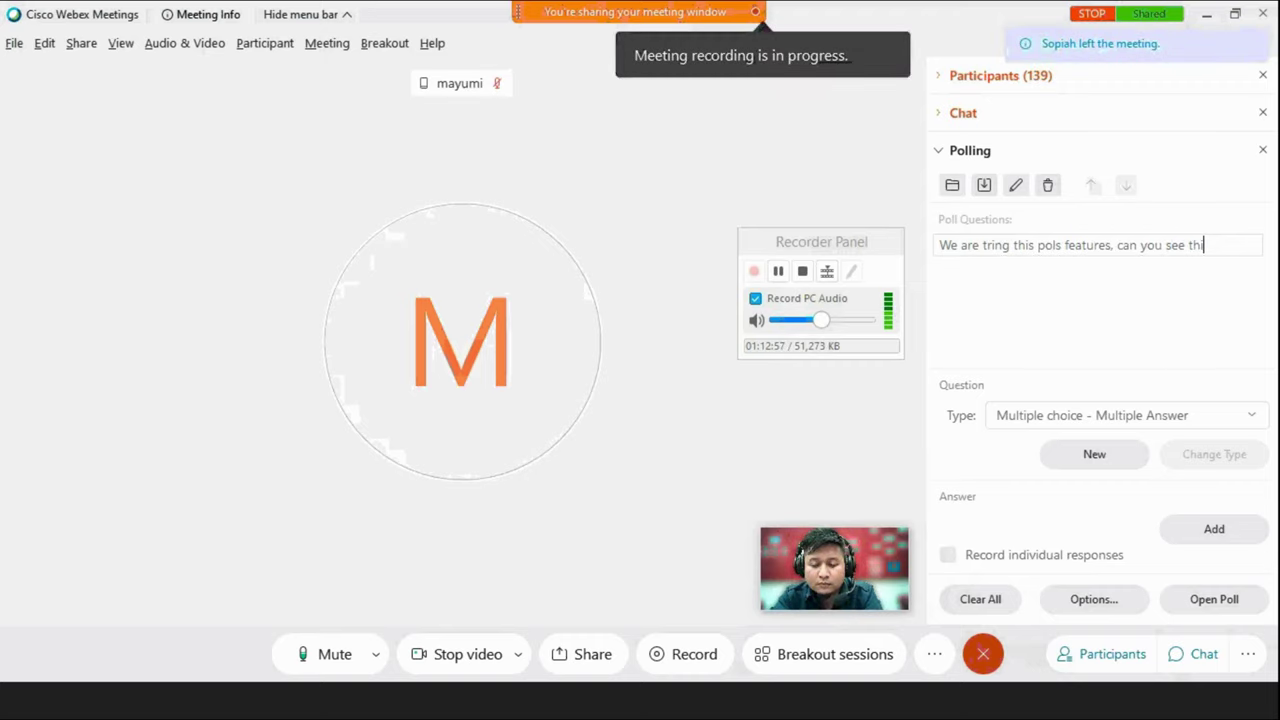
pyautogui.write('s?')
pyautogui.press('Return')
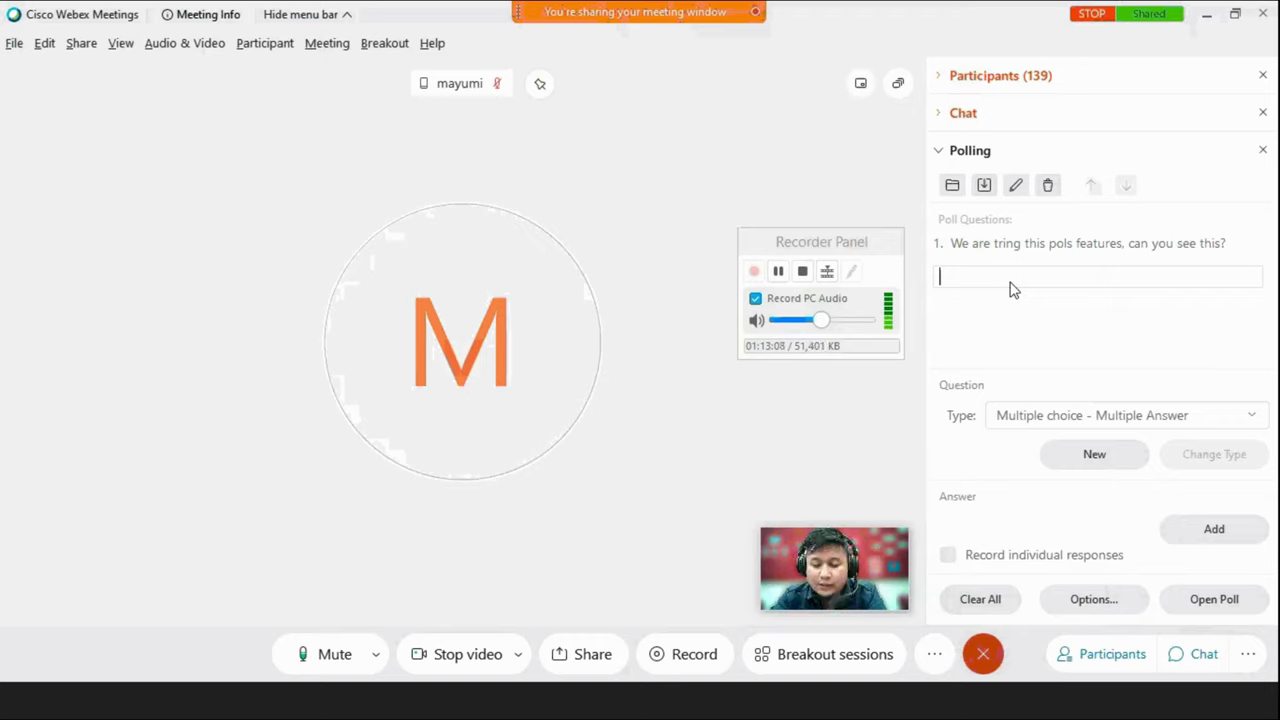
# Add the answers "yes", "no" and "maybe" to the poll question.
pyautogui.write('y')
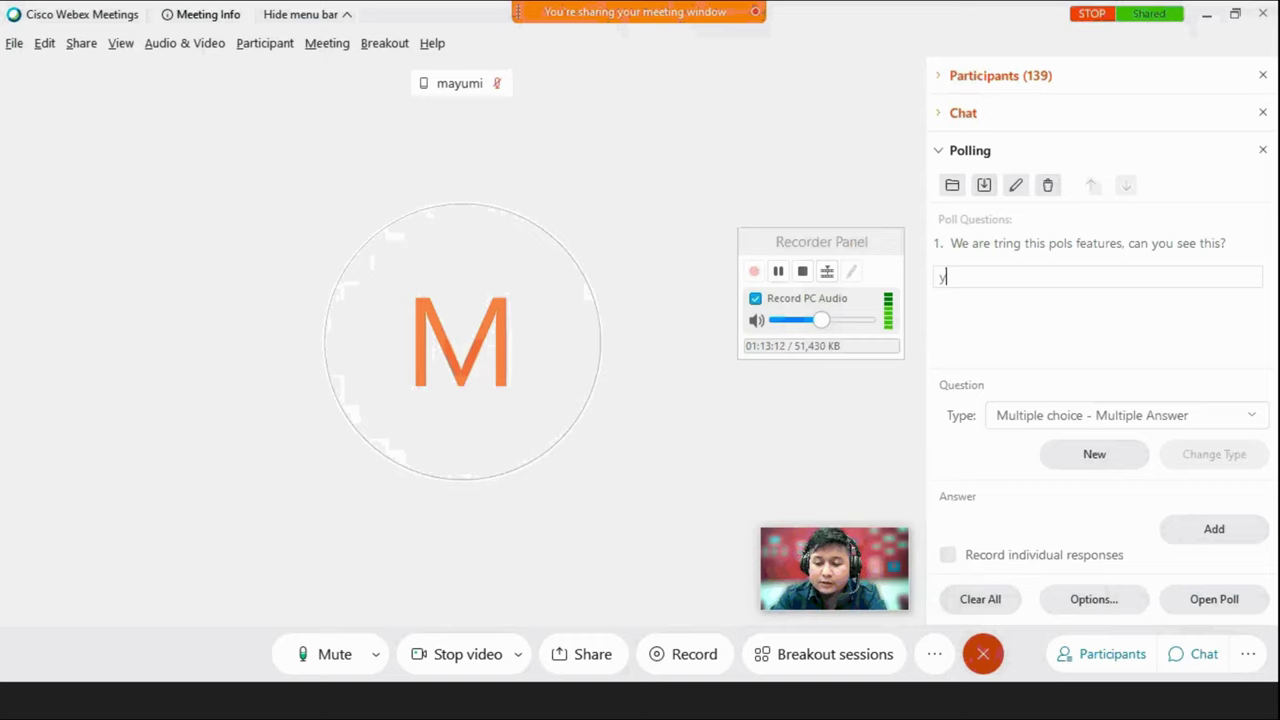
pyautogui.write('es')
pyautogui.press('Return')
pyautogui.write('n')
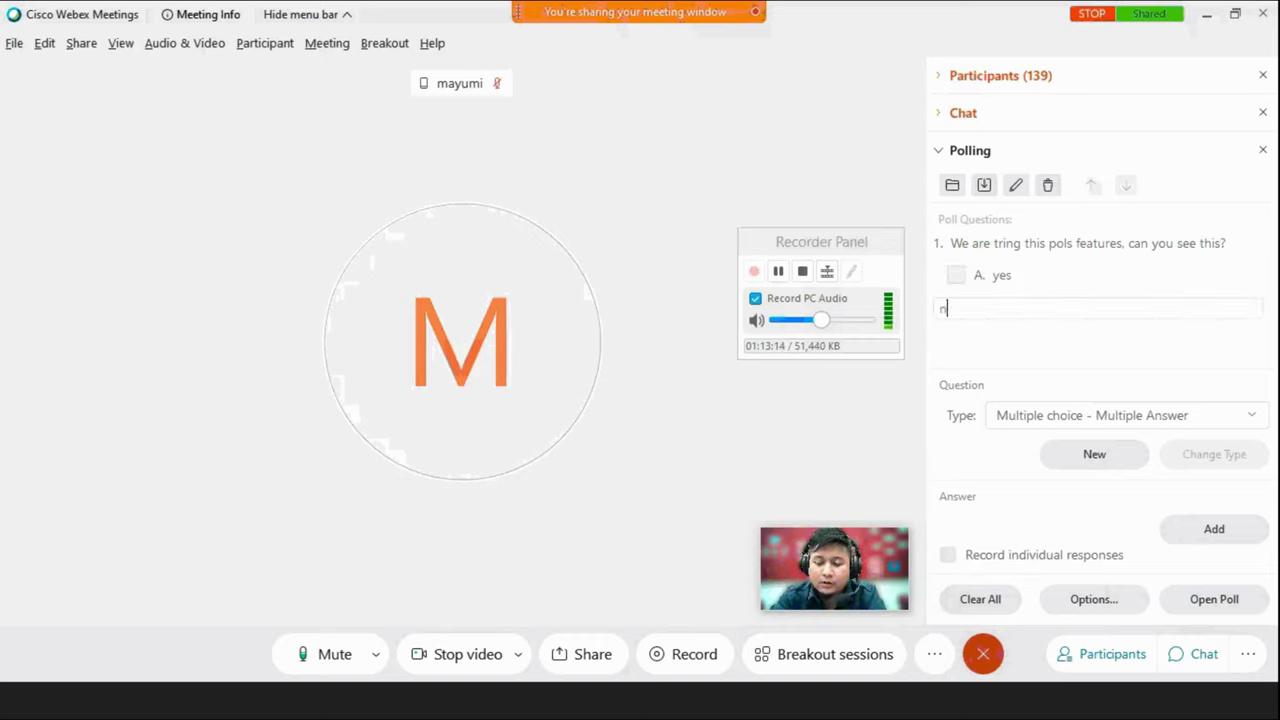
pyautogui.write('o')
pyautogui.press('Return')
pyautogui.write('ma')
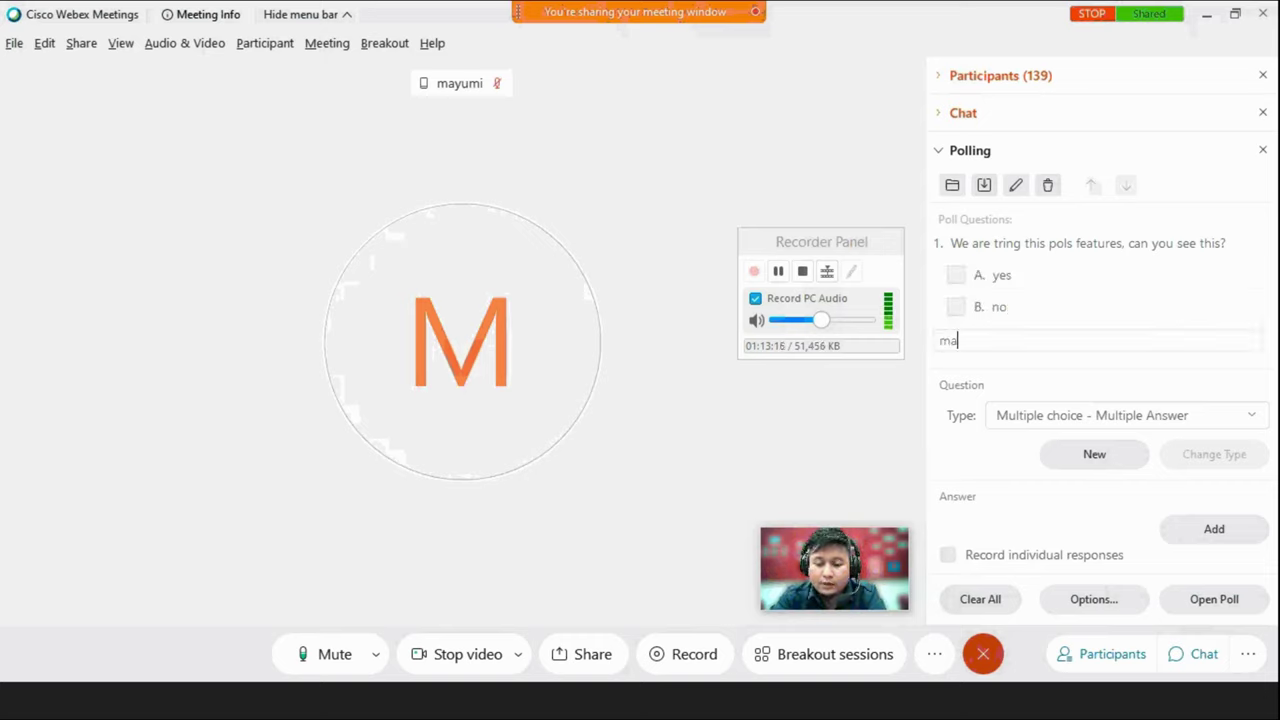
pyautogui.write('ybe')
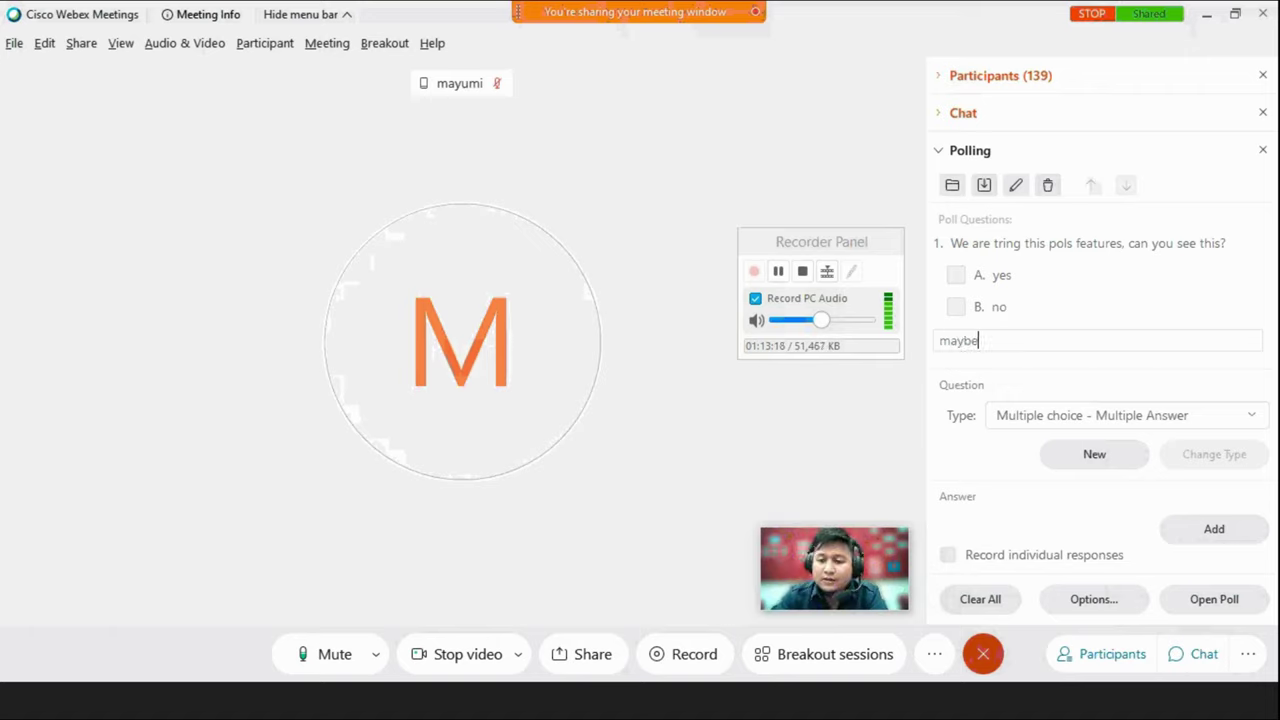
pyautogui.press('Return')
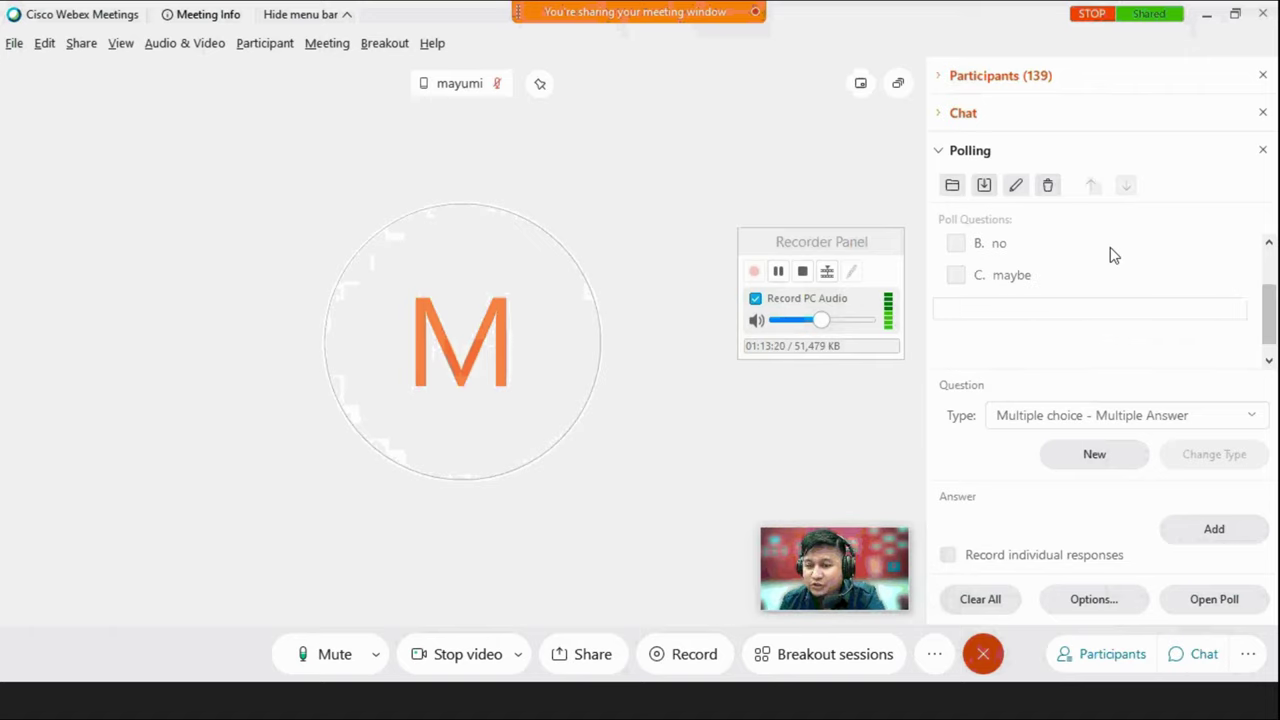
pyautogui.scroll(2, 1059, 292)
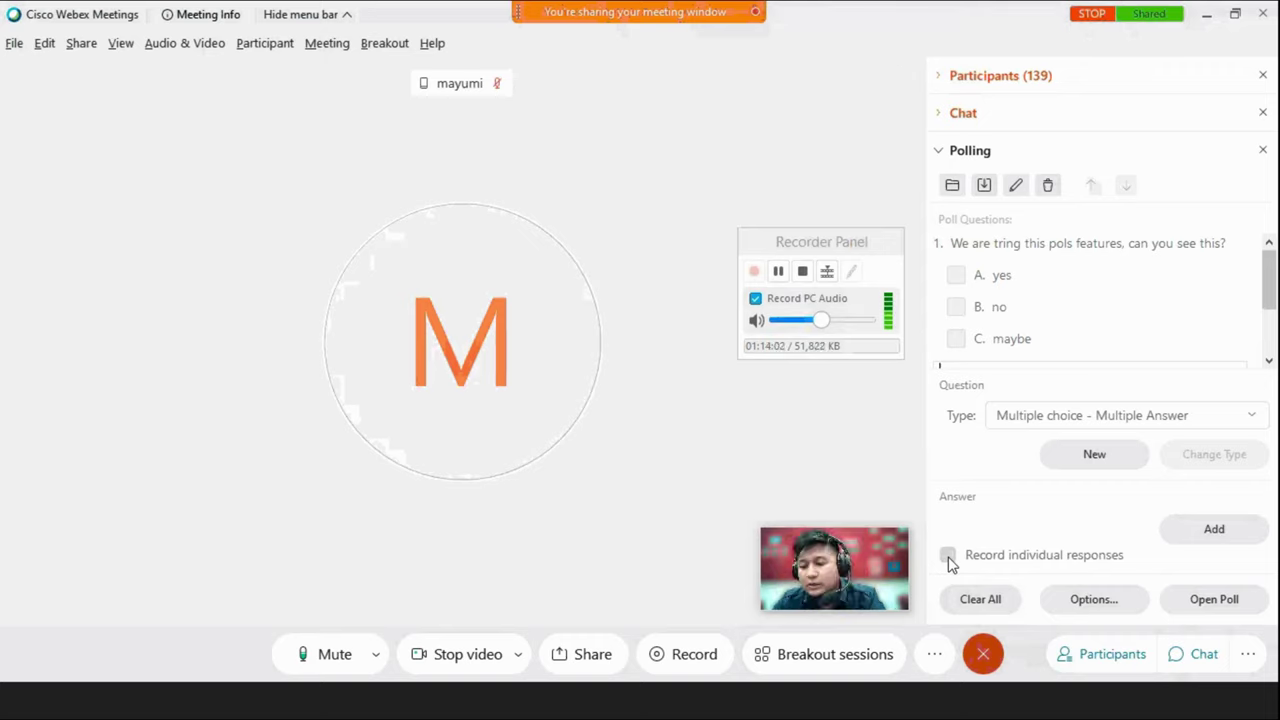
# Enable recording of individual responses and open the poll to attendees, dismissing the content sharing notice.
pyautogui.click(948, 556)
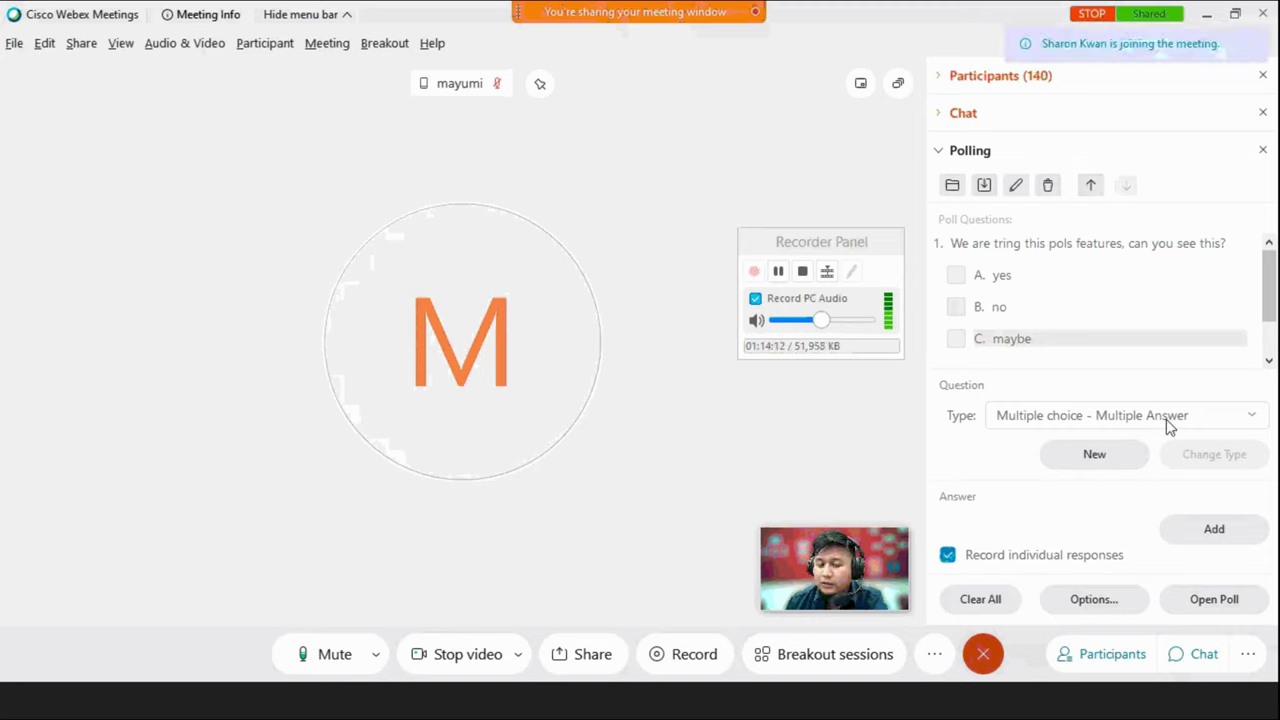
pyautogui.scroll(-1, 1145, 350)
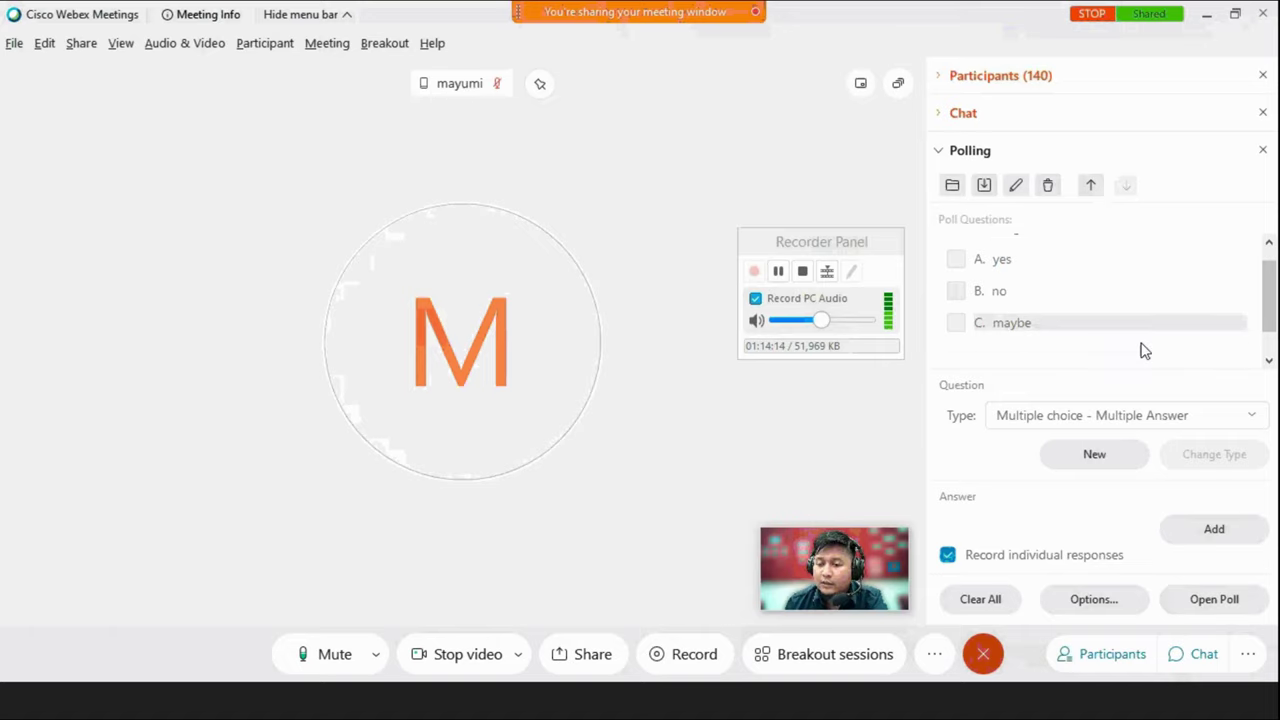
pyautogui.scroll(1, 1145, 350)
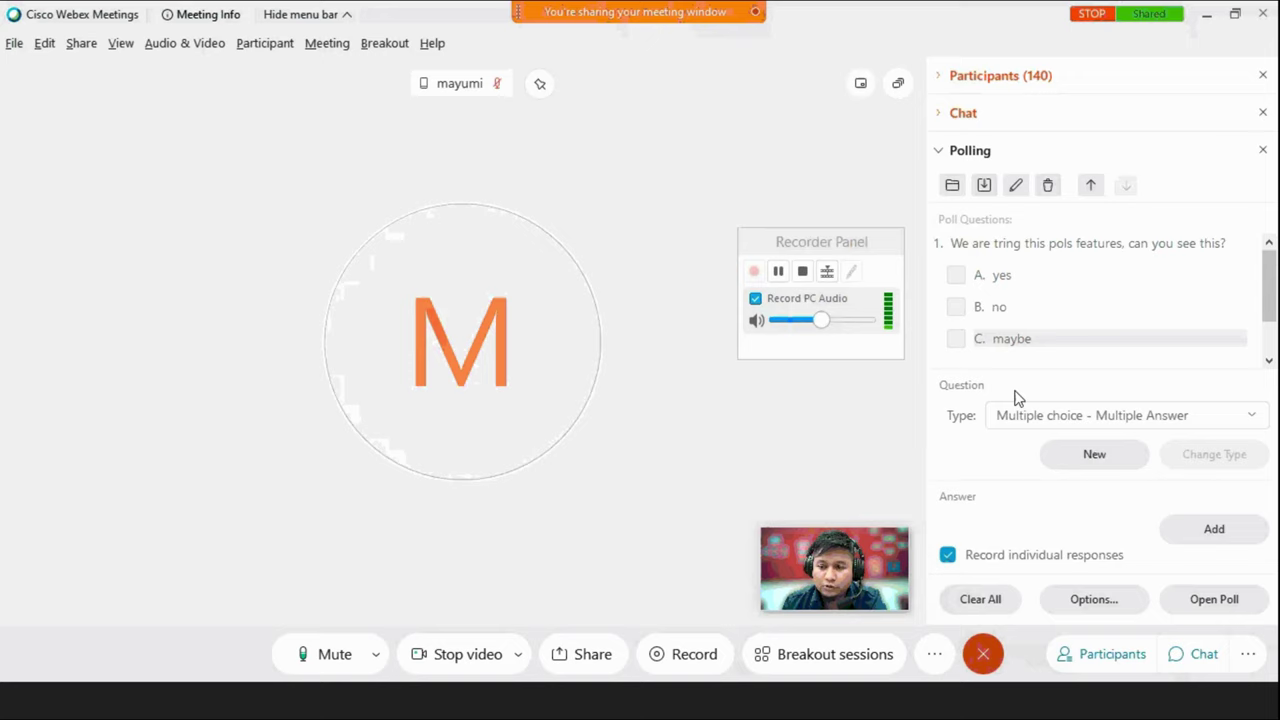
pyautogui.click(1211, 601)
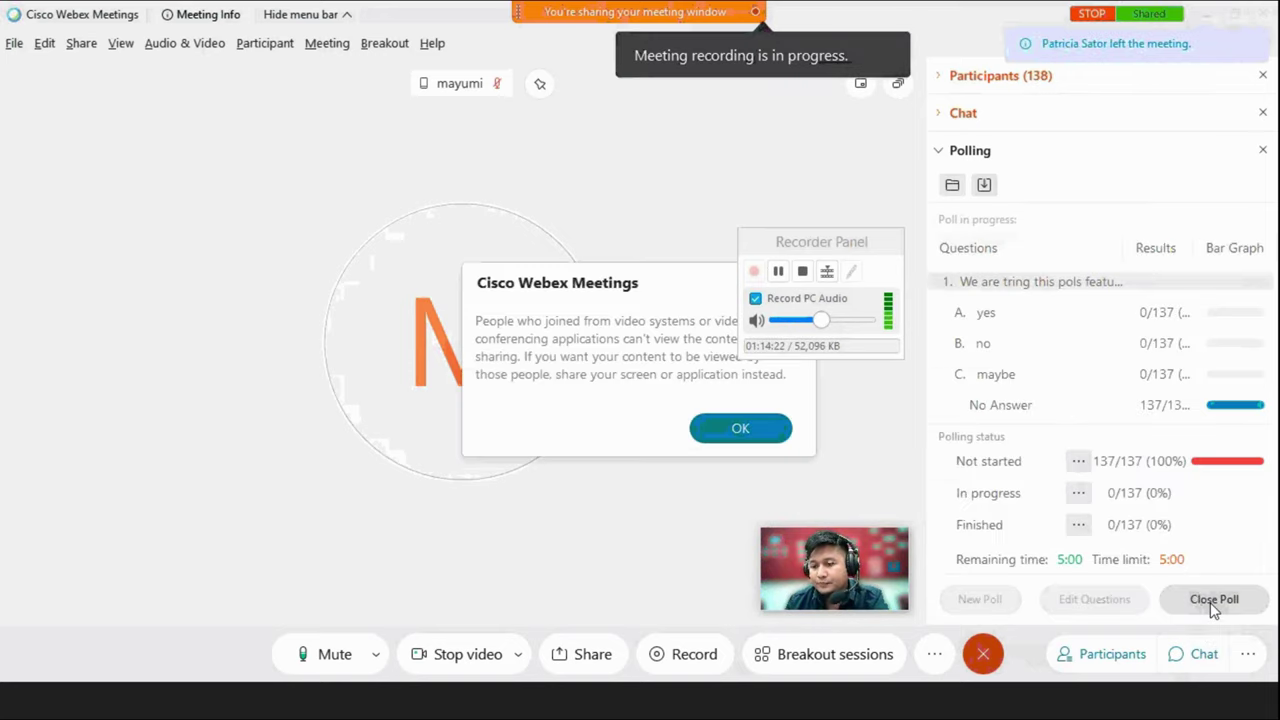
pyautogui.click(737, 430)
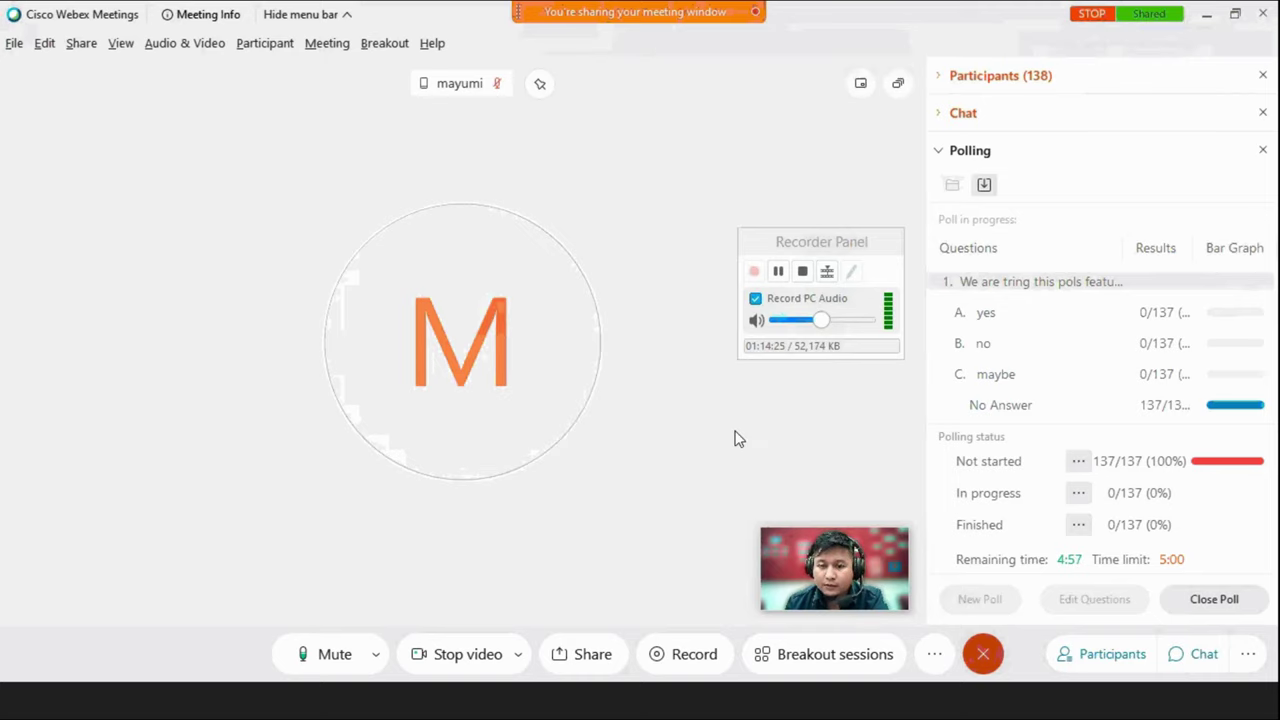
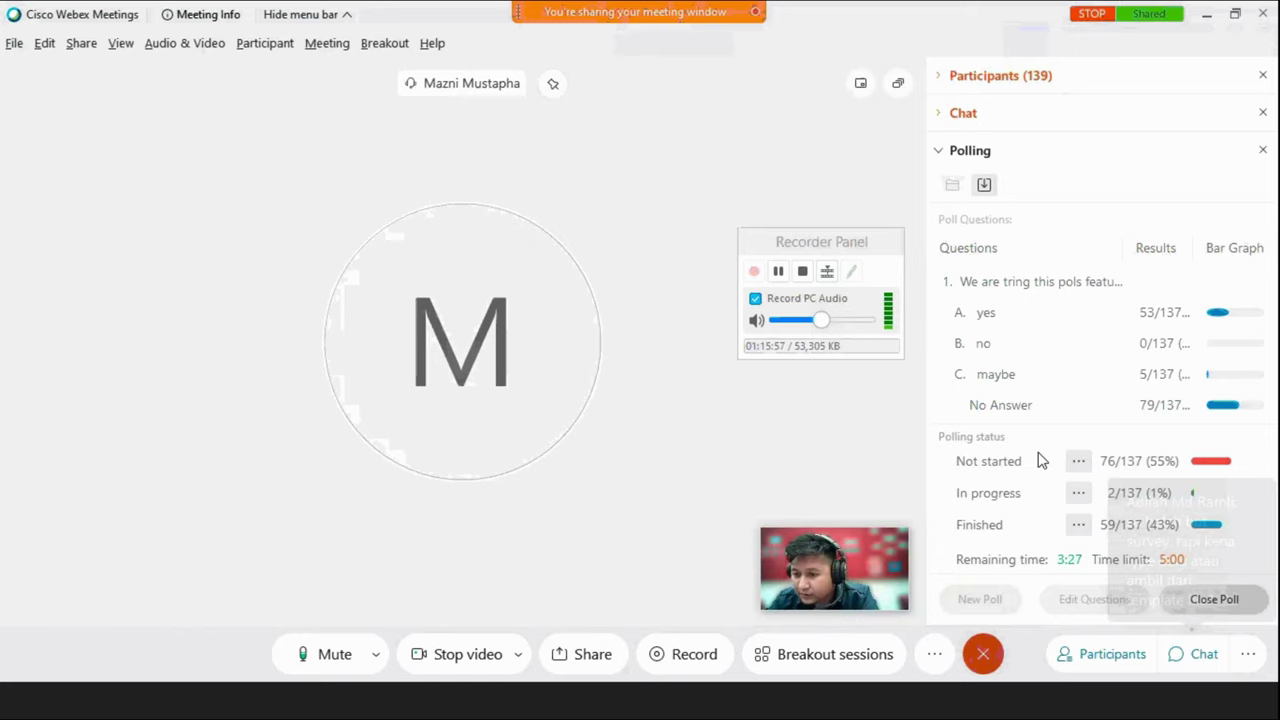
# Read the latest chat messages while the poll runs, and return to the live polling results.
pyautogui.click(940, 116)
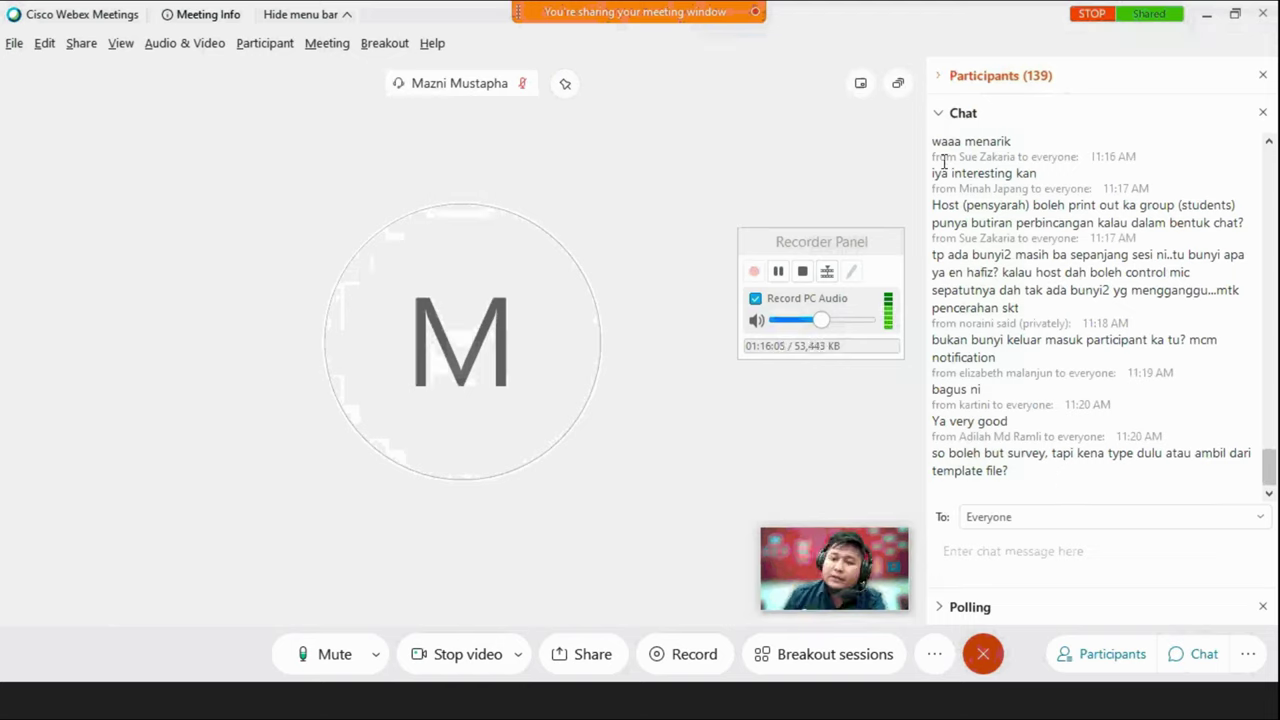
pyautogui.click(942, 116)
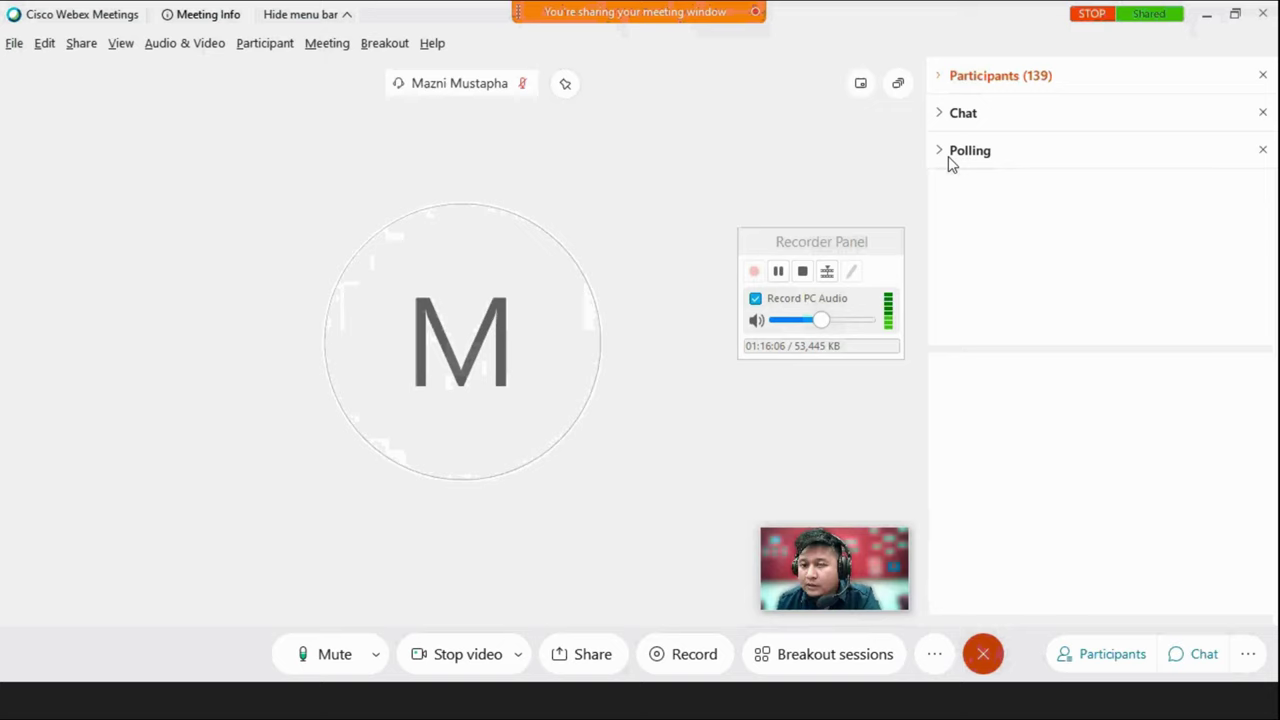
pyautogui.click(940, 152)
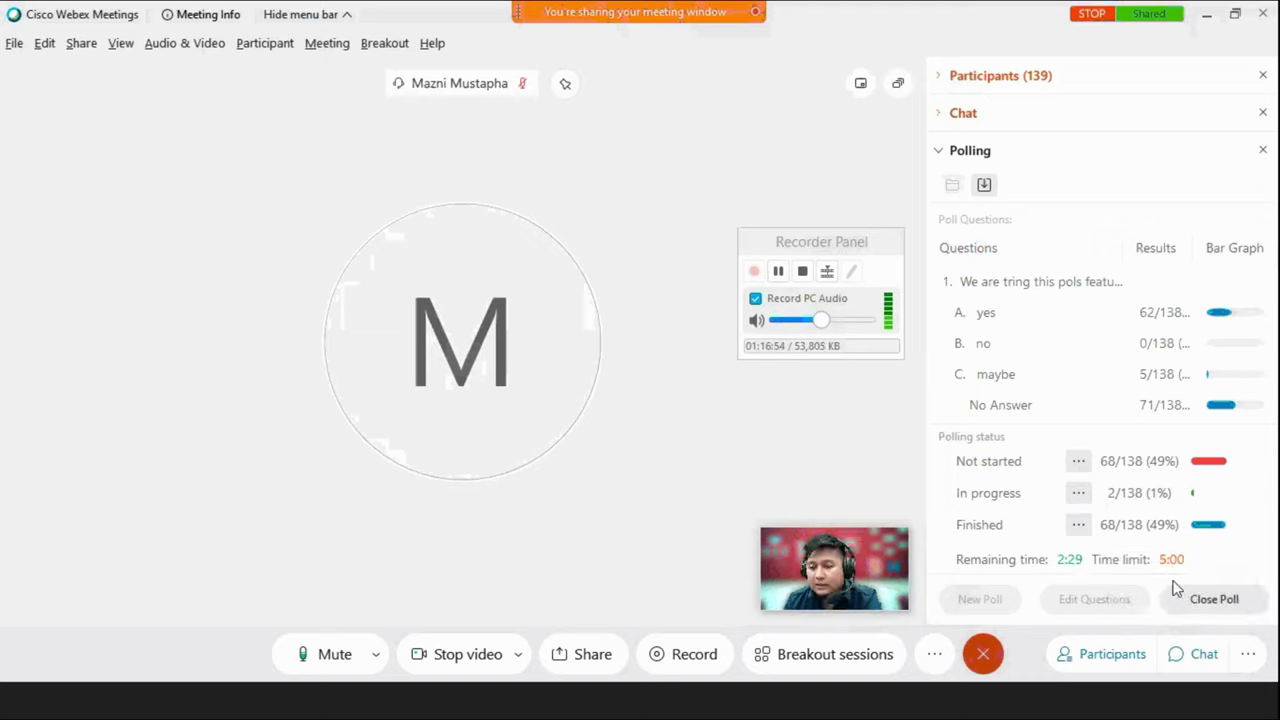
# Close the poll and share both the poll results and the individual results with attendees.
pyautogui.click(1212, 599)
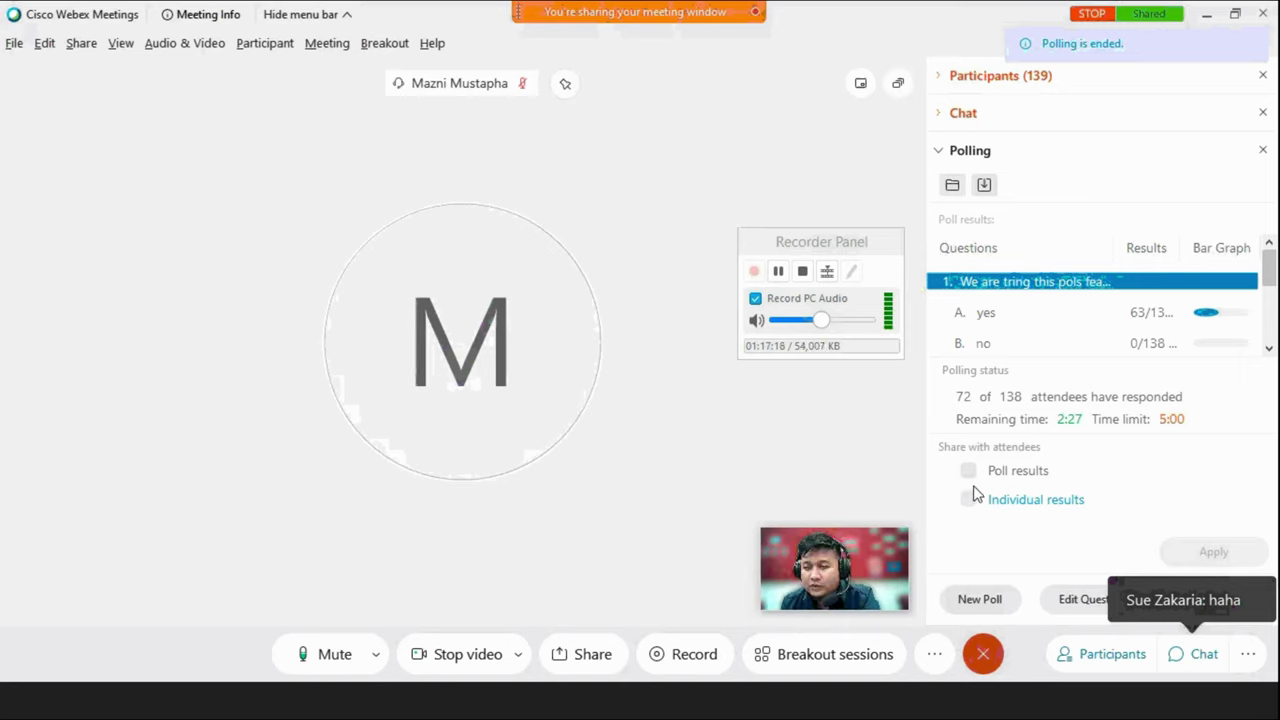
pyautogui.click(970, 497)
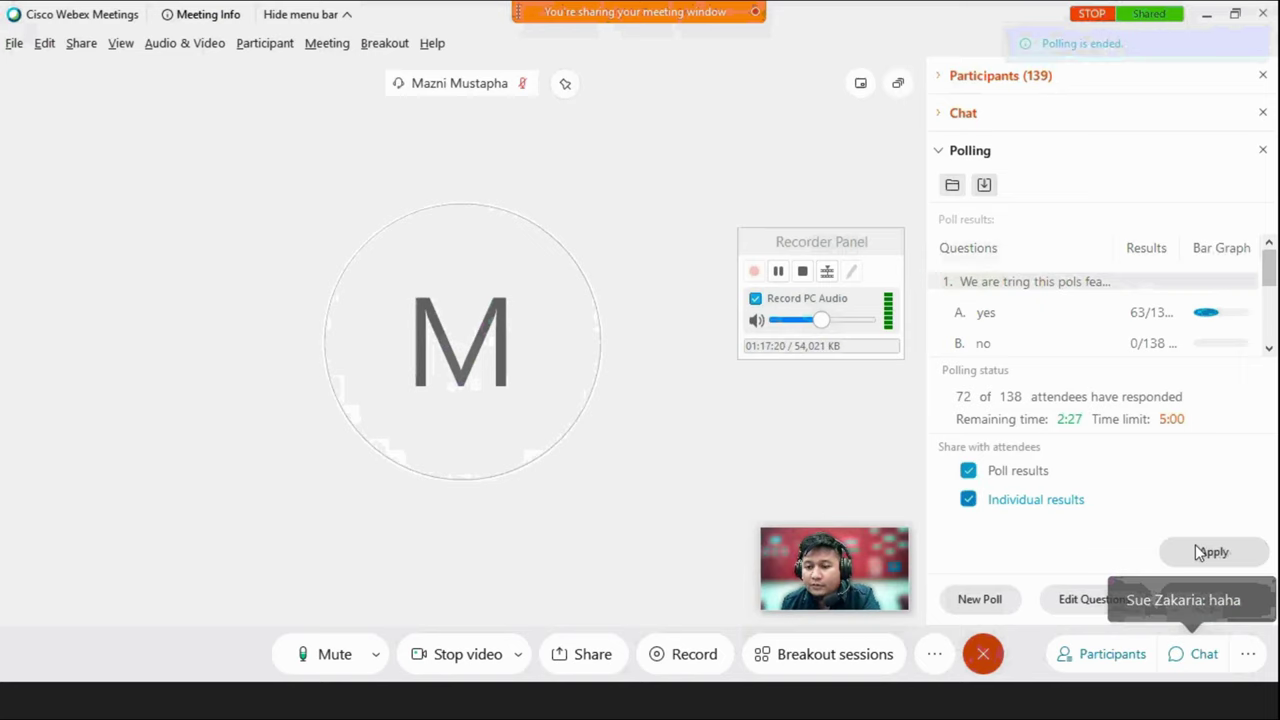
pyautogui.click(1197, 548)
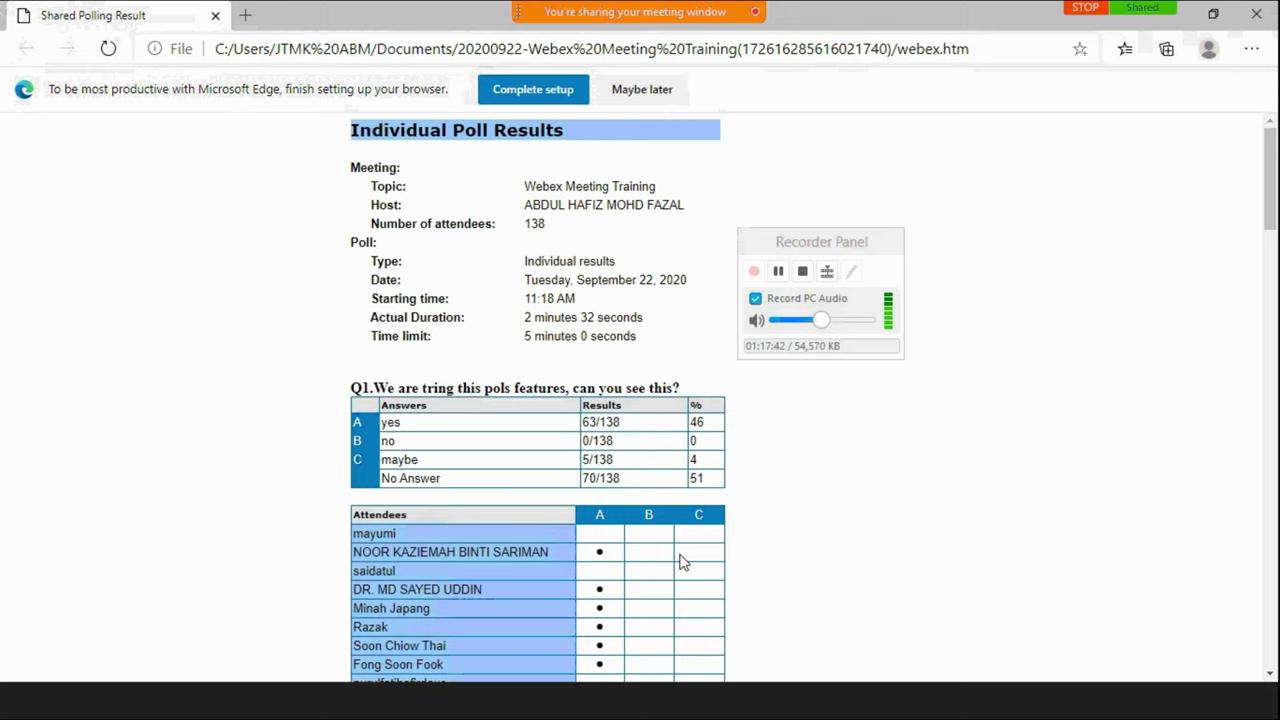
# Review the attendees' answers in the Individual Poll Results page in the browser, and switch back to the Webex meeting.
pyautogui.scroll(-1, 680, 562)
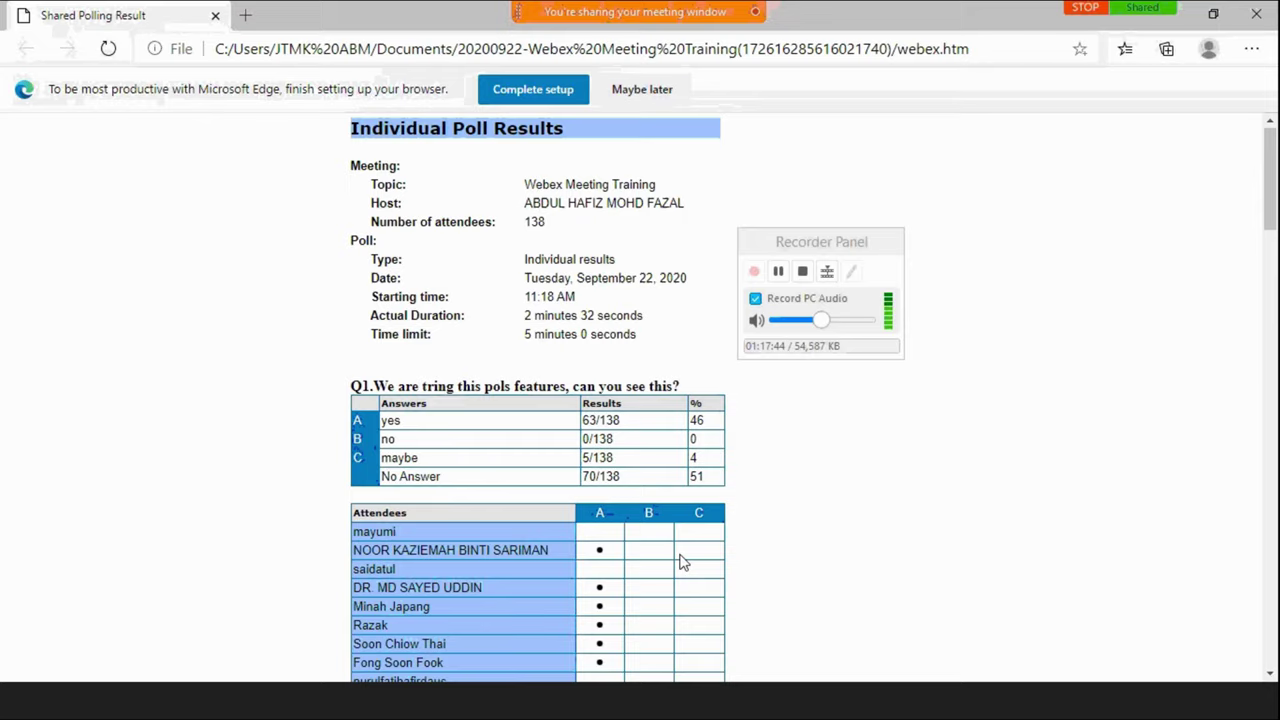
pyautogui.scroll(-12, 680, 562)
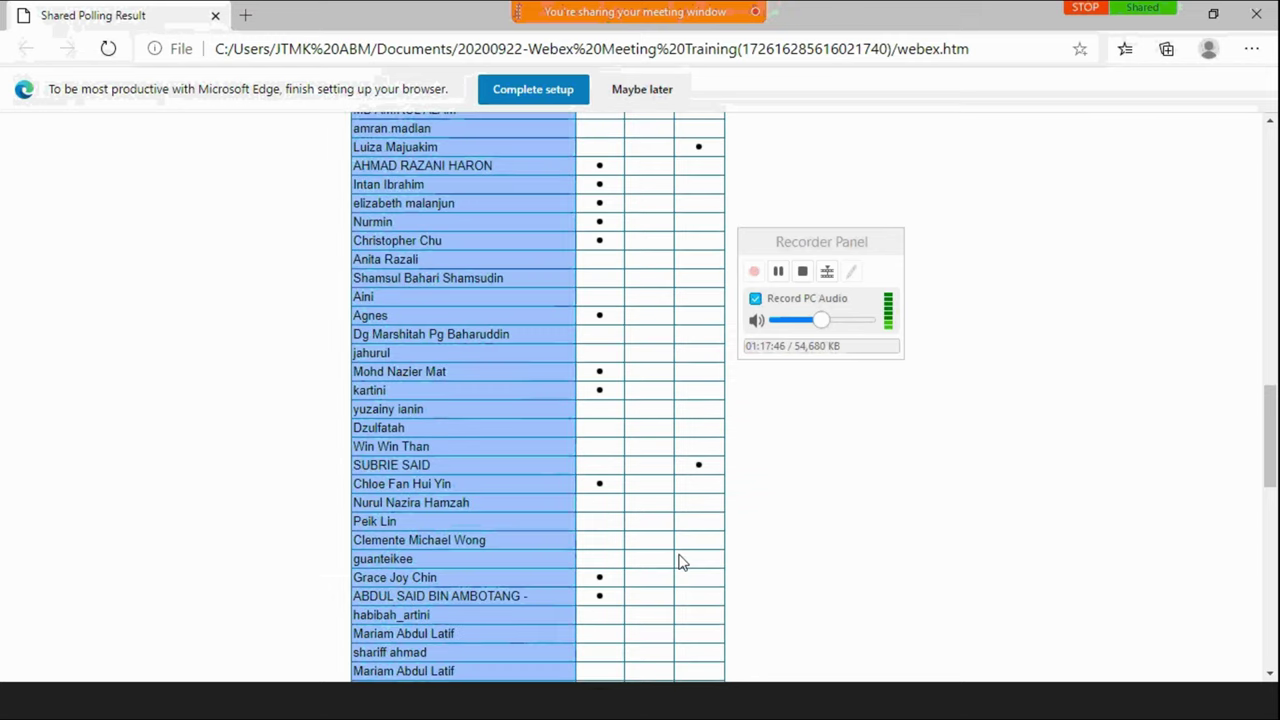
pyautogui.click(932, 704)
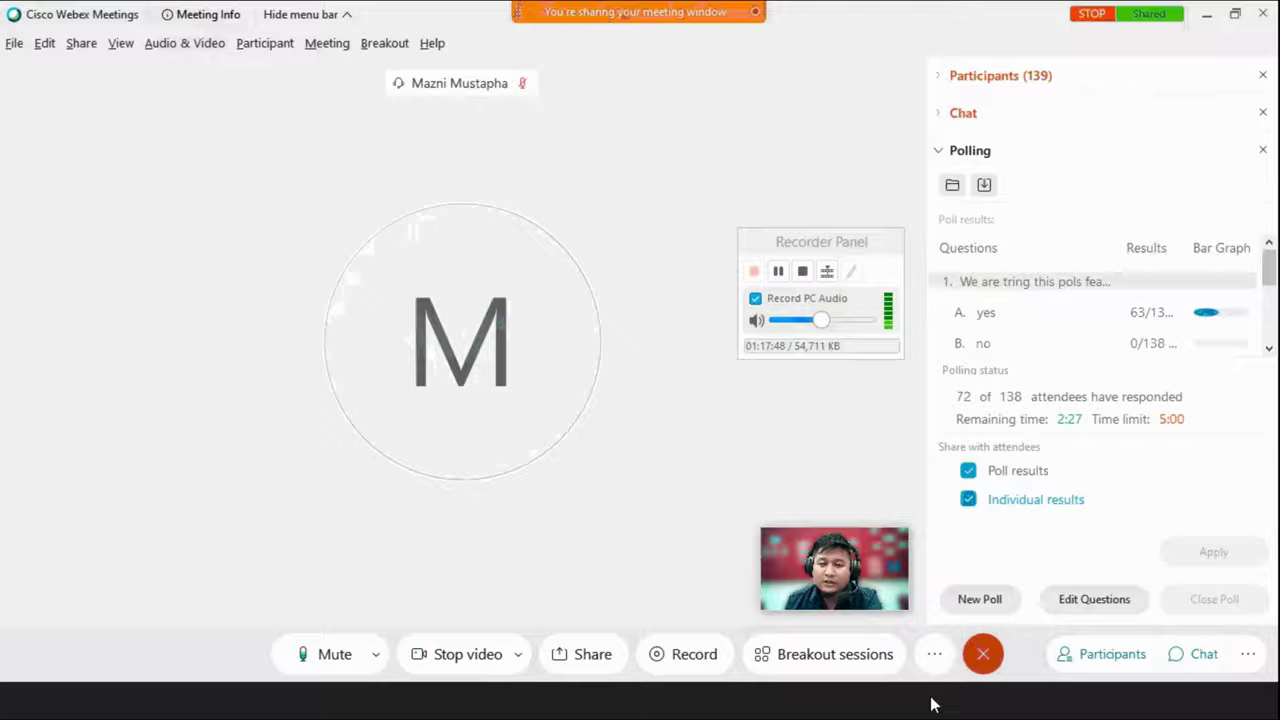
# Examine the answer totals and each attendee's choice in the Shared Polling Result page again, and return to the Webex meeting.
pyautogui.click(932, 704)
pyautogui.scroll(-10, 548, 474)
pyautogui.scroll(-1, 520, 452)
pyautogui.scroll(5, 520, 452)
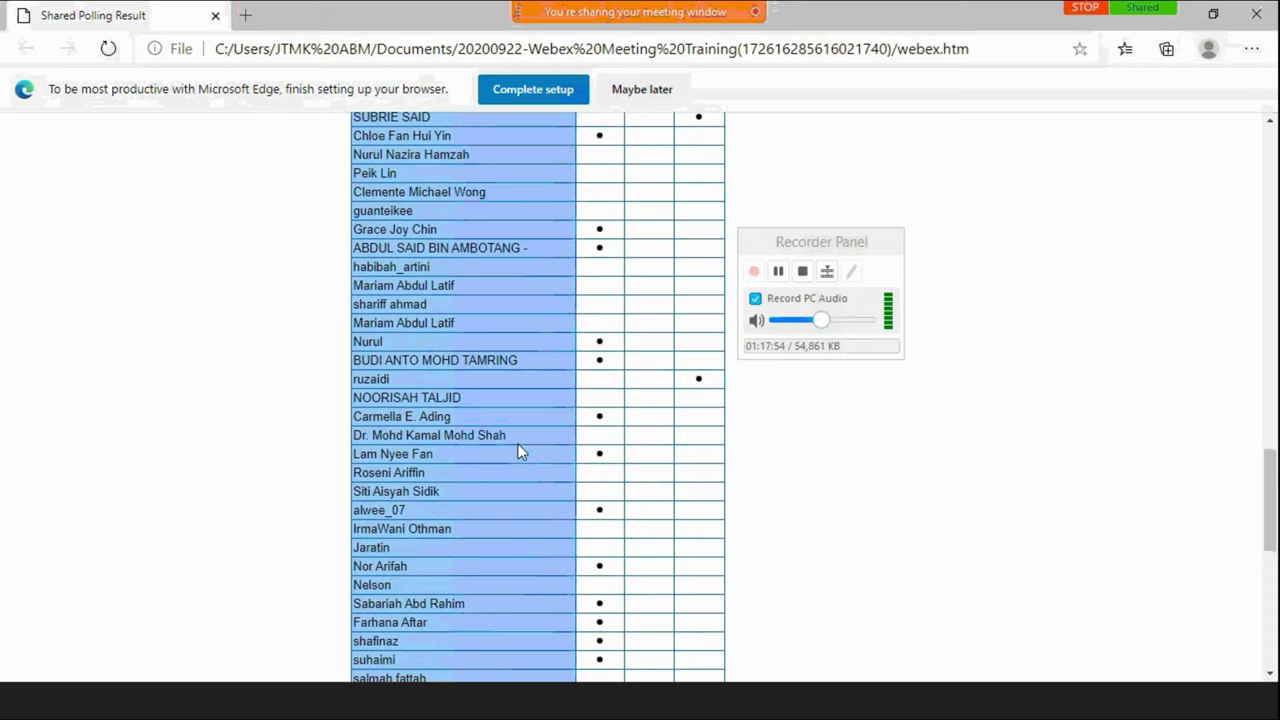
pyautogui.scroll(10, 520, 452)
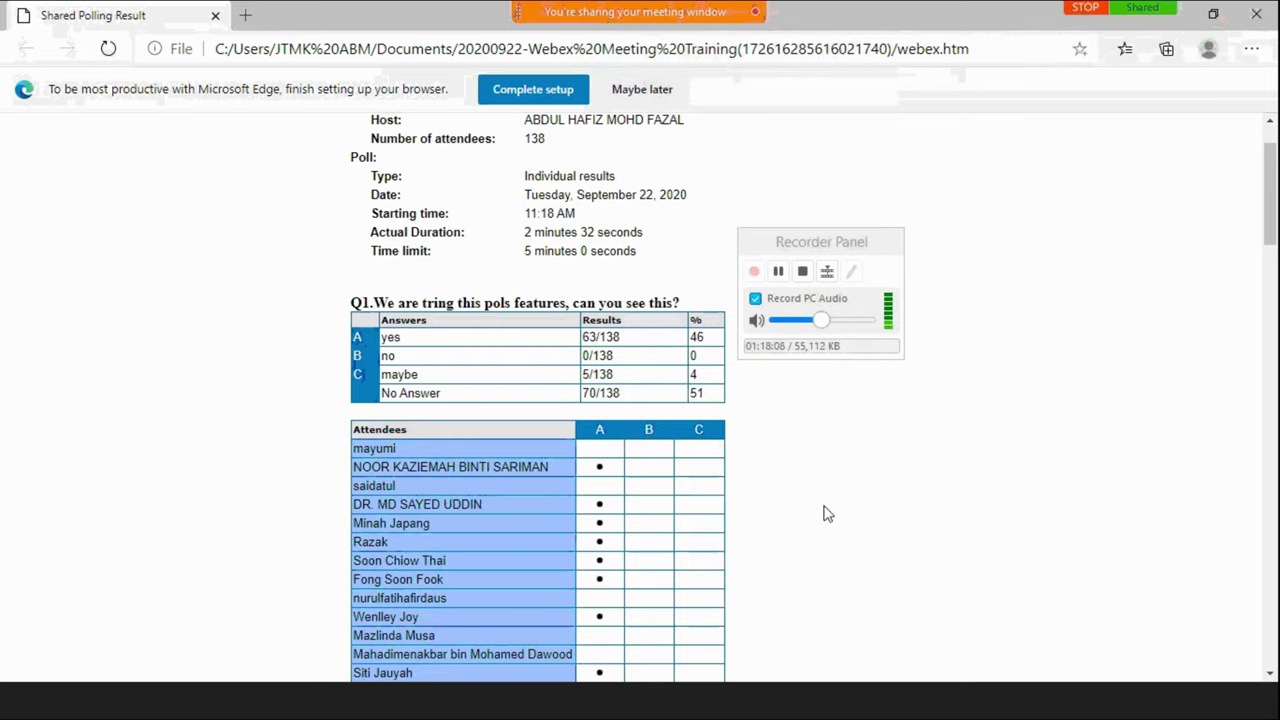
pyautogui.scroll(1, 827, 513)
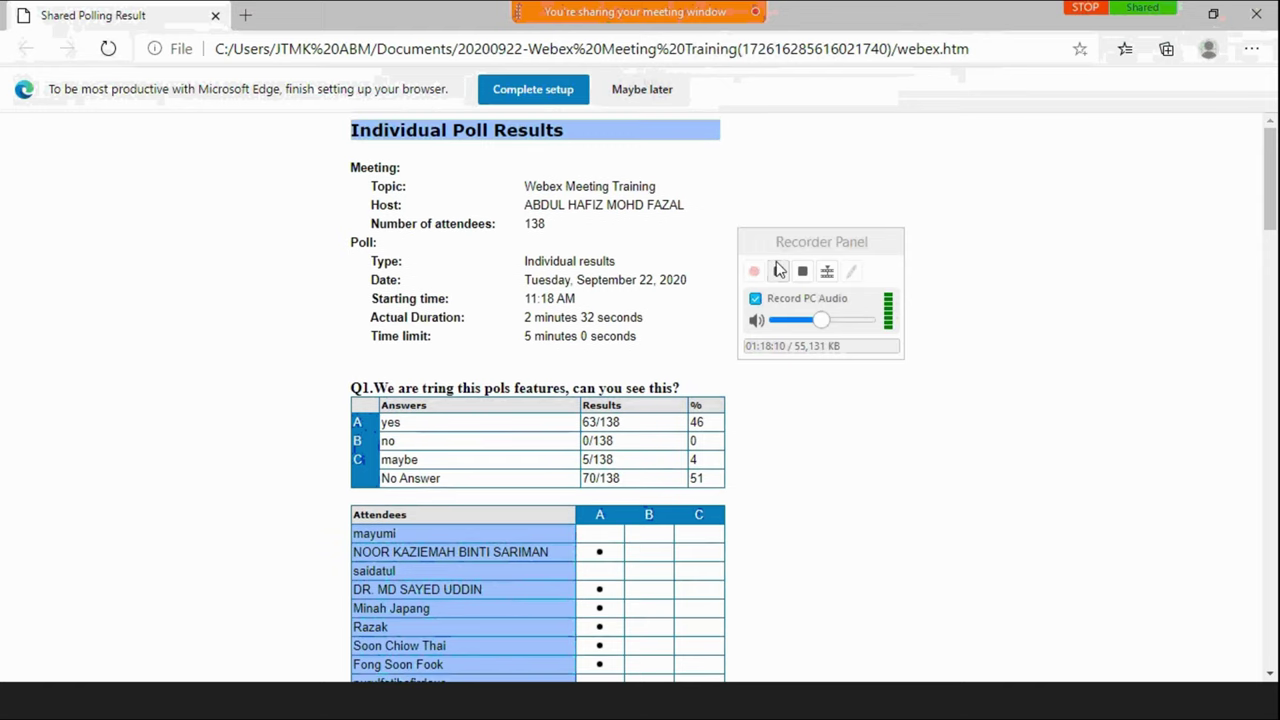
pyautogui.moveTo(821, 241); pyautogui.dragTo(991, 205)
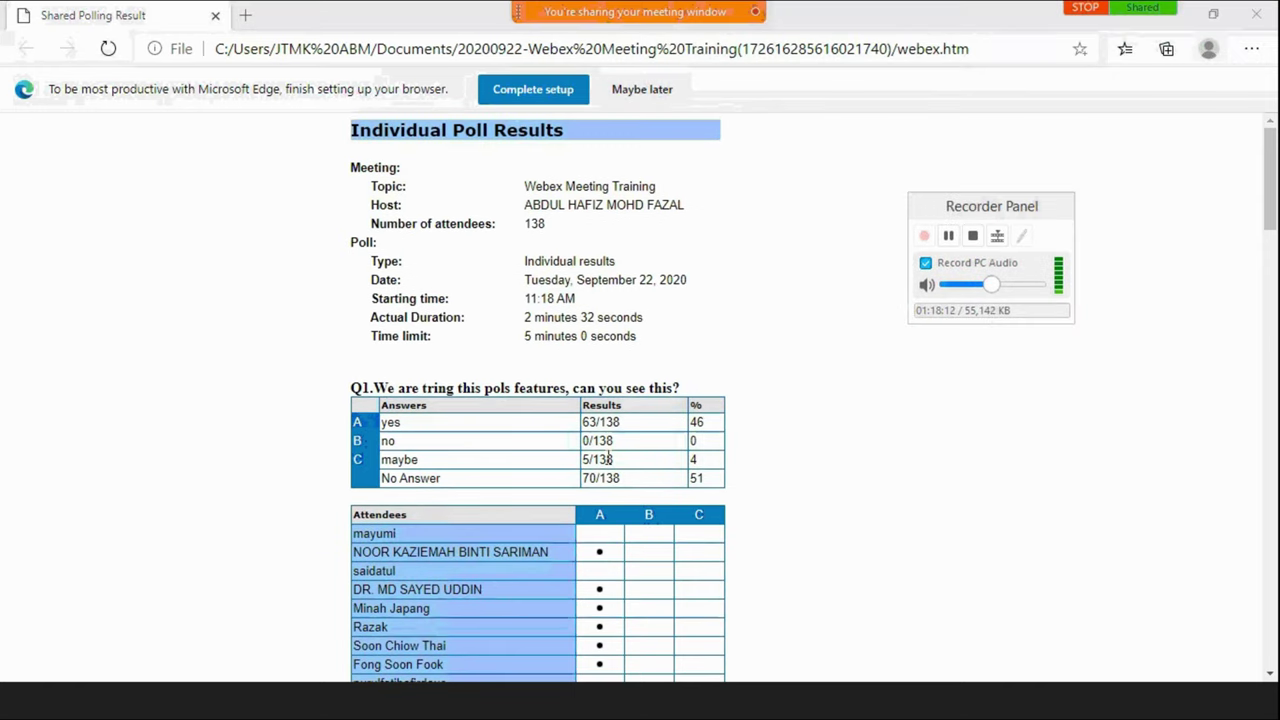
pyautogui.scroll(-1, 790, 524)
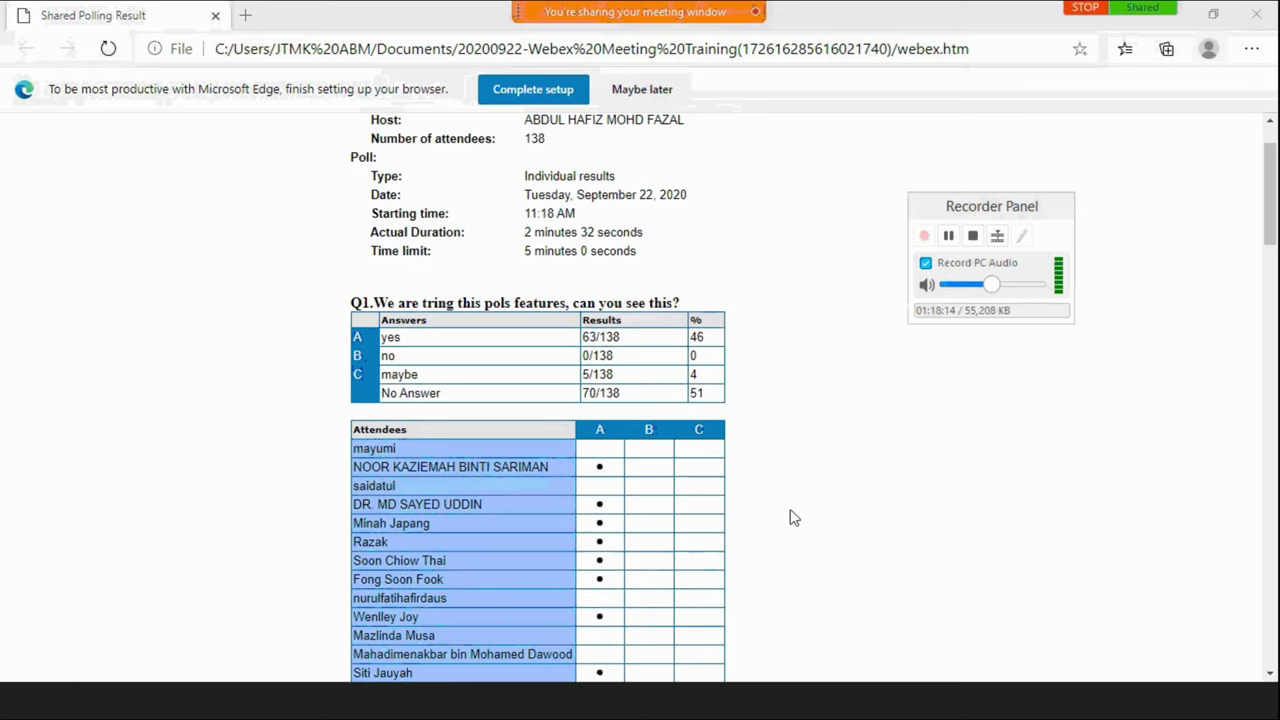
pyautogui.scroll(-1, 790, 517)
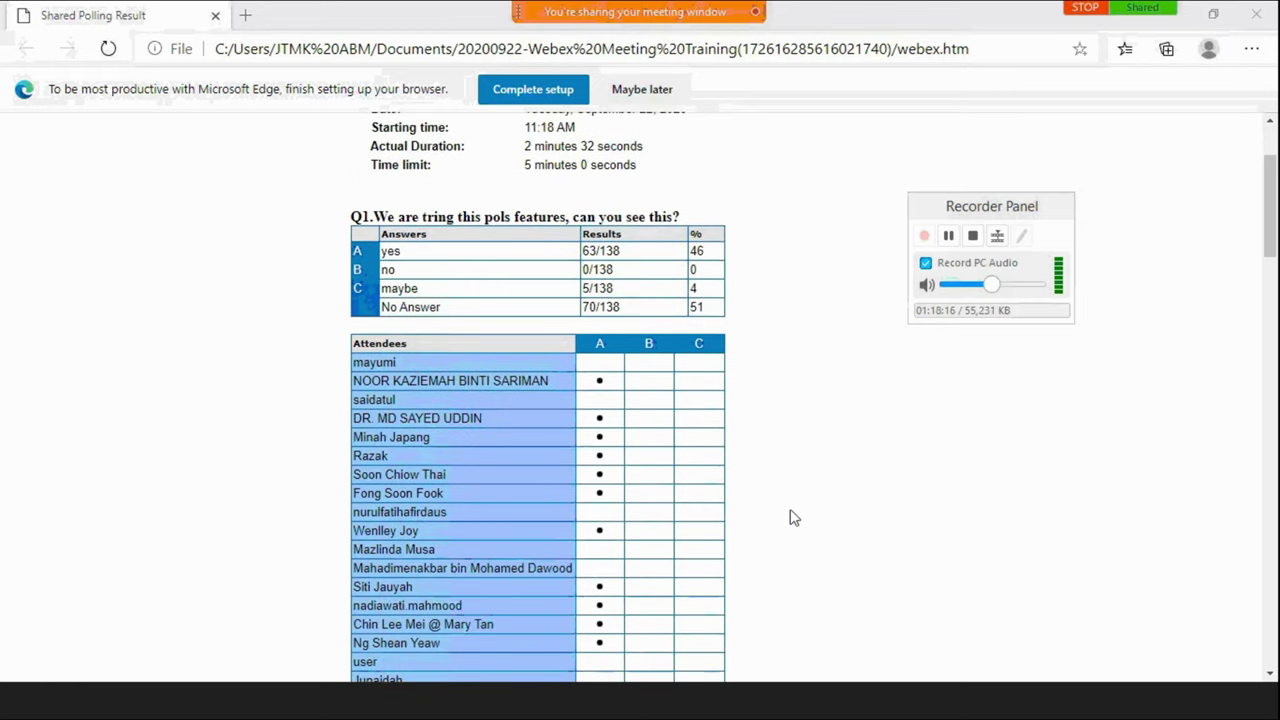
pyautogui.scroll(-1, 794, 517)
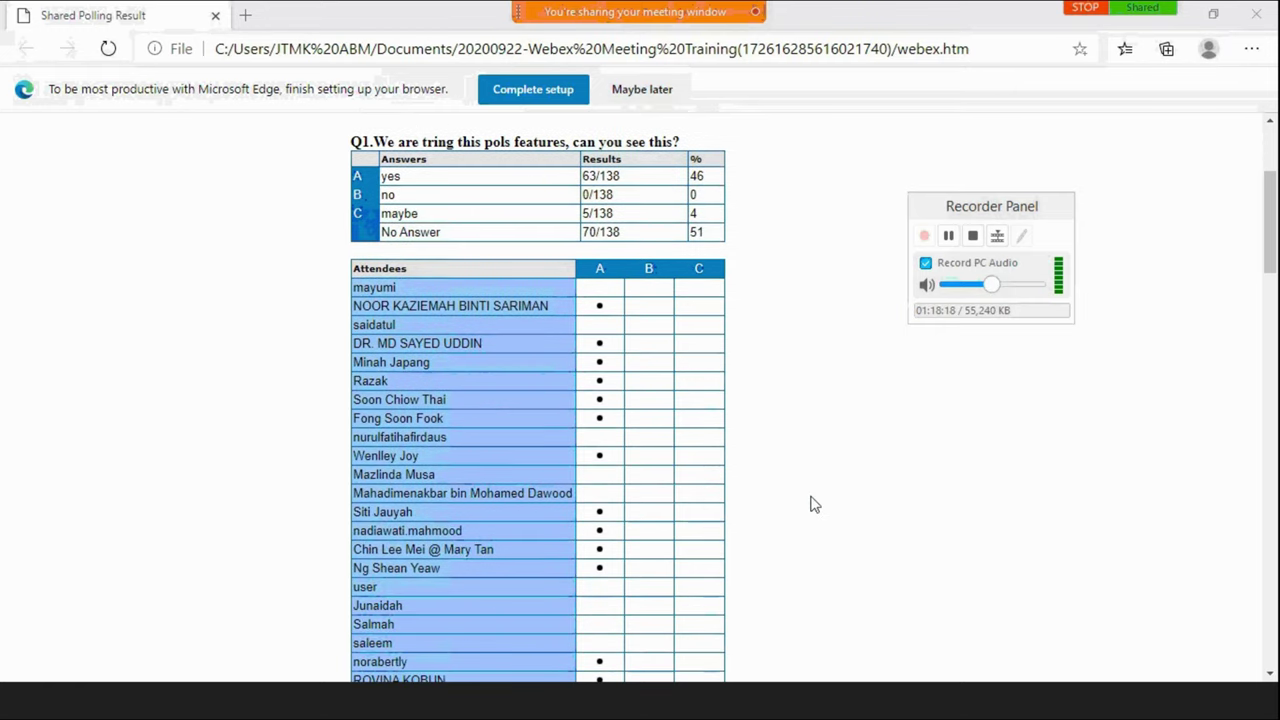
pyautogui.scroll(-3, 812, 505)
pyautogui.scroll(-1, 845, 527)
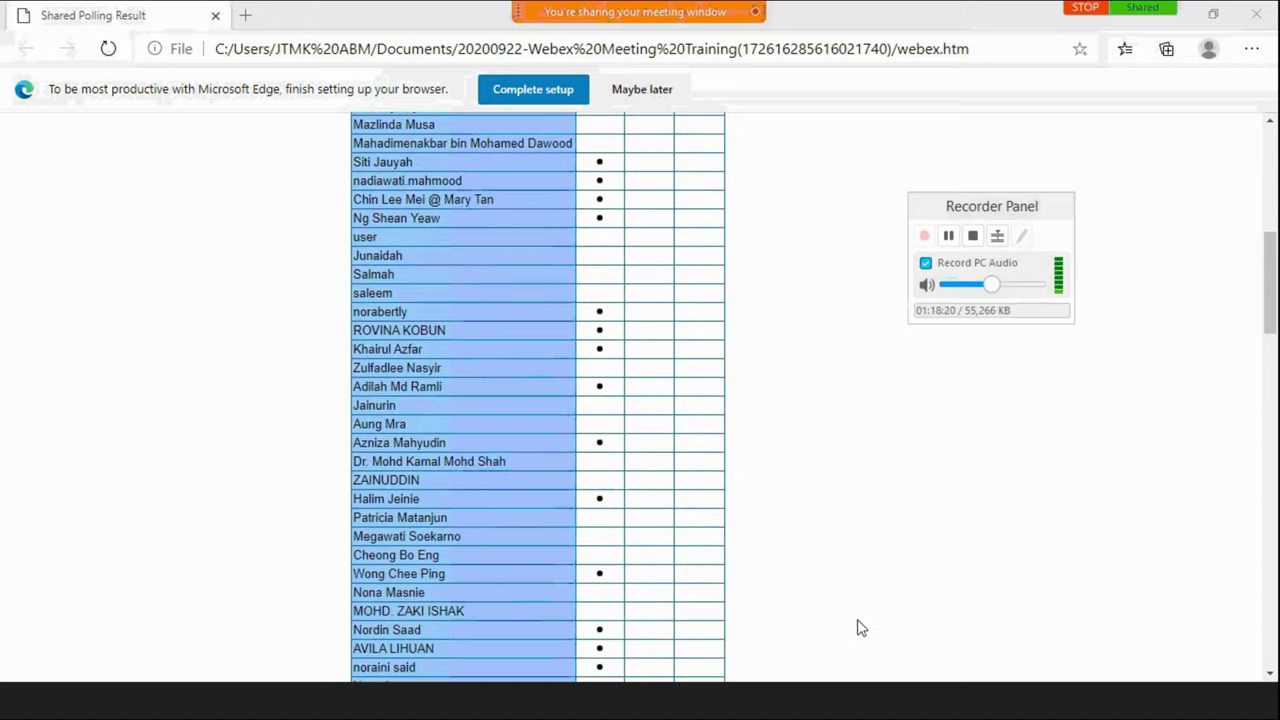
pyautogui.hotkey('alt', 'Tab')
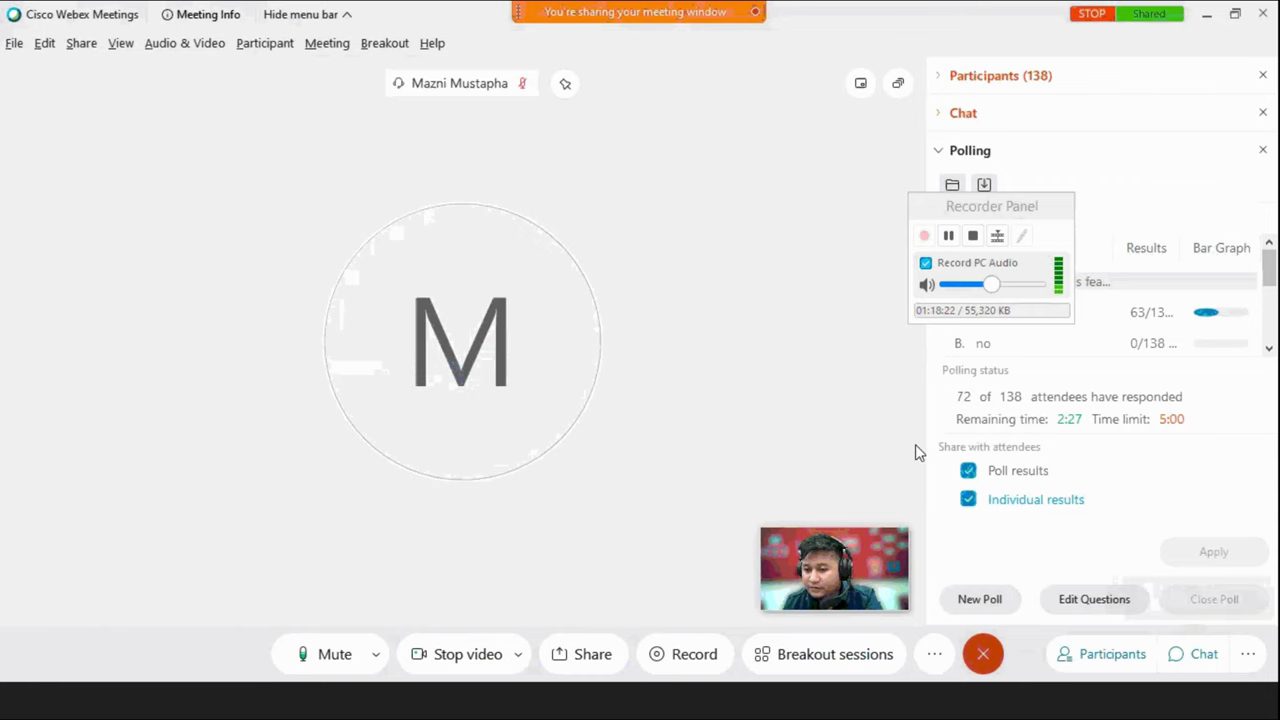
# Look in the Documents folder for saved poll question files, with the Polling panel uncovered, and cancel without loading one.
pyautogui.moveTo(1017, 206); pyautogui.dragTo(797, 286)
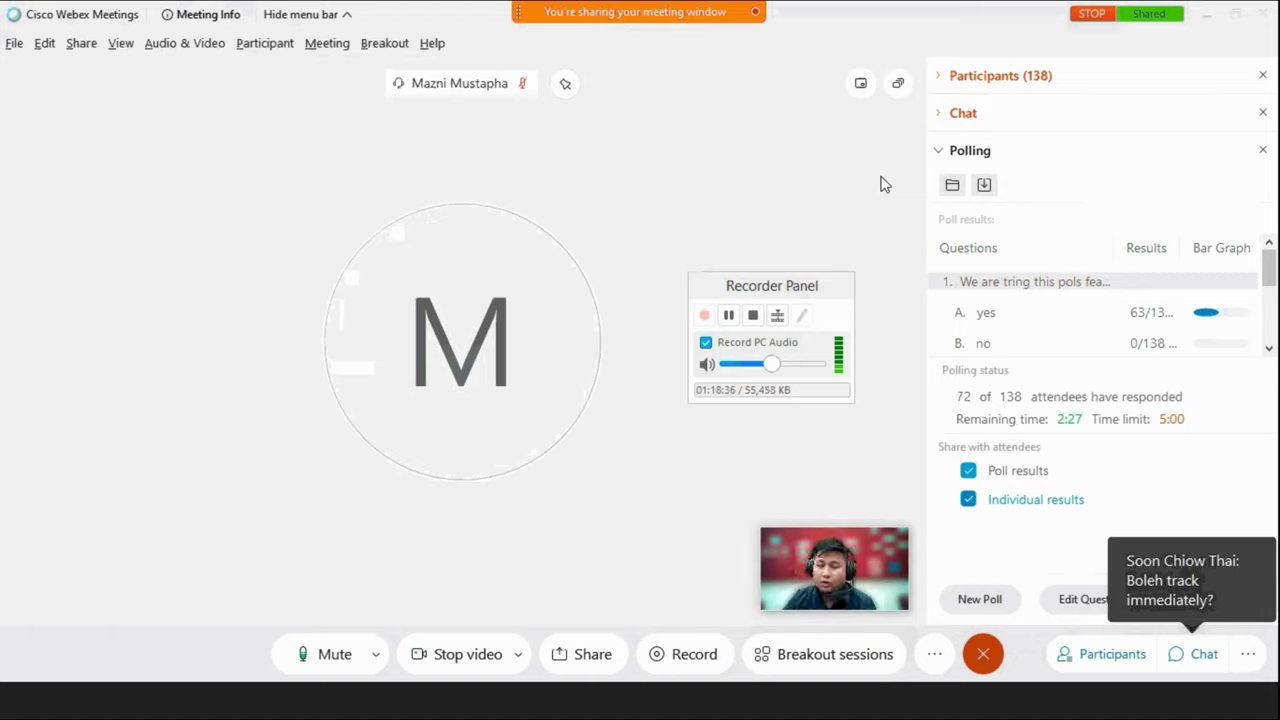
pyautogui.click(953, 186)
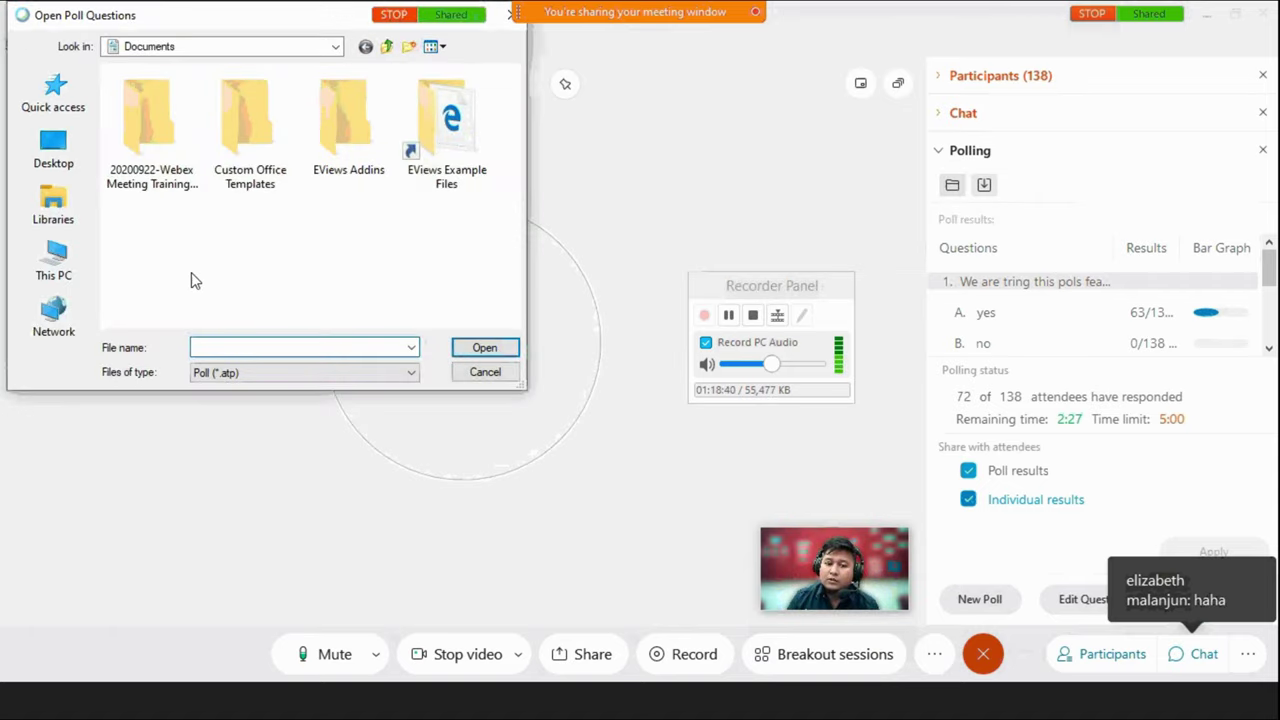
pyautogui.click(480, 371)
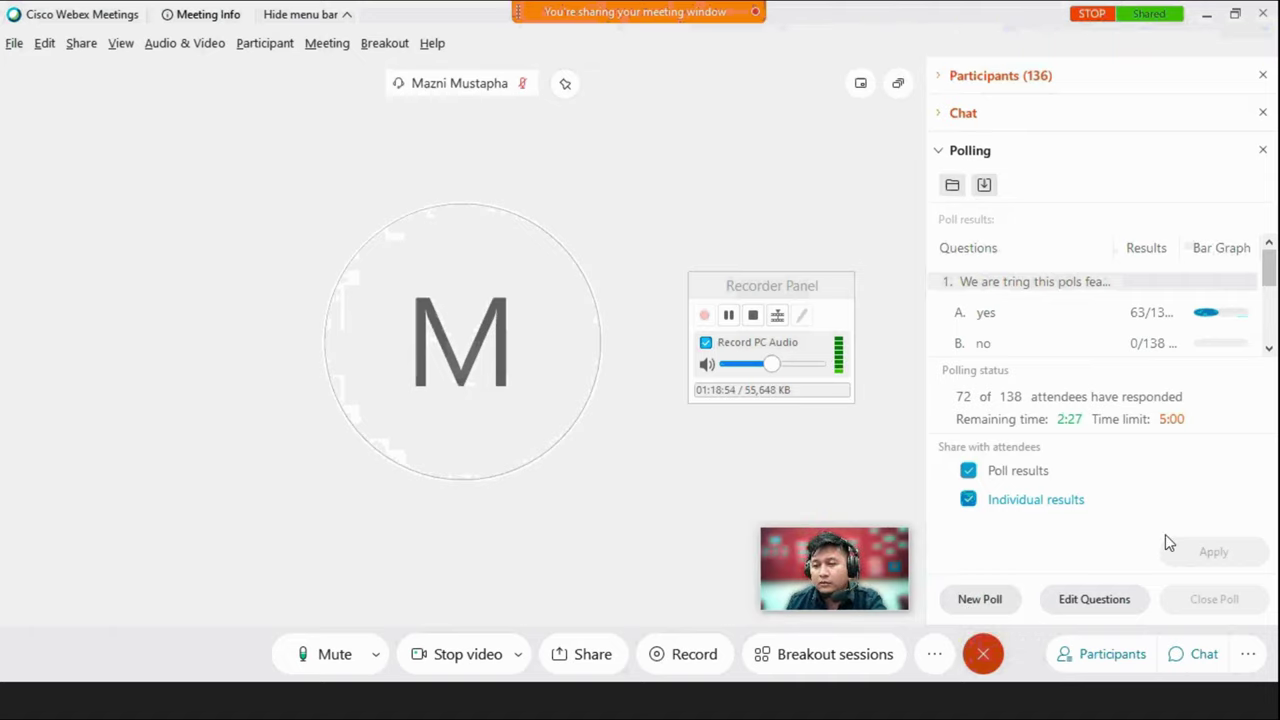
# Start a new poll and save the current poll questions to the Desktop as Poll in .atp format.
pyautogui.scroll(-3, 1088, 330)
pyautogui.click(980, 600)
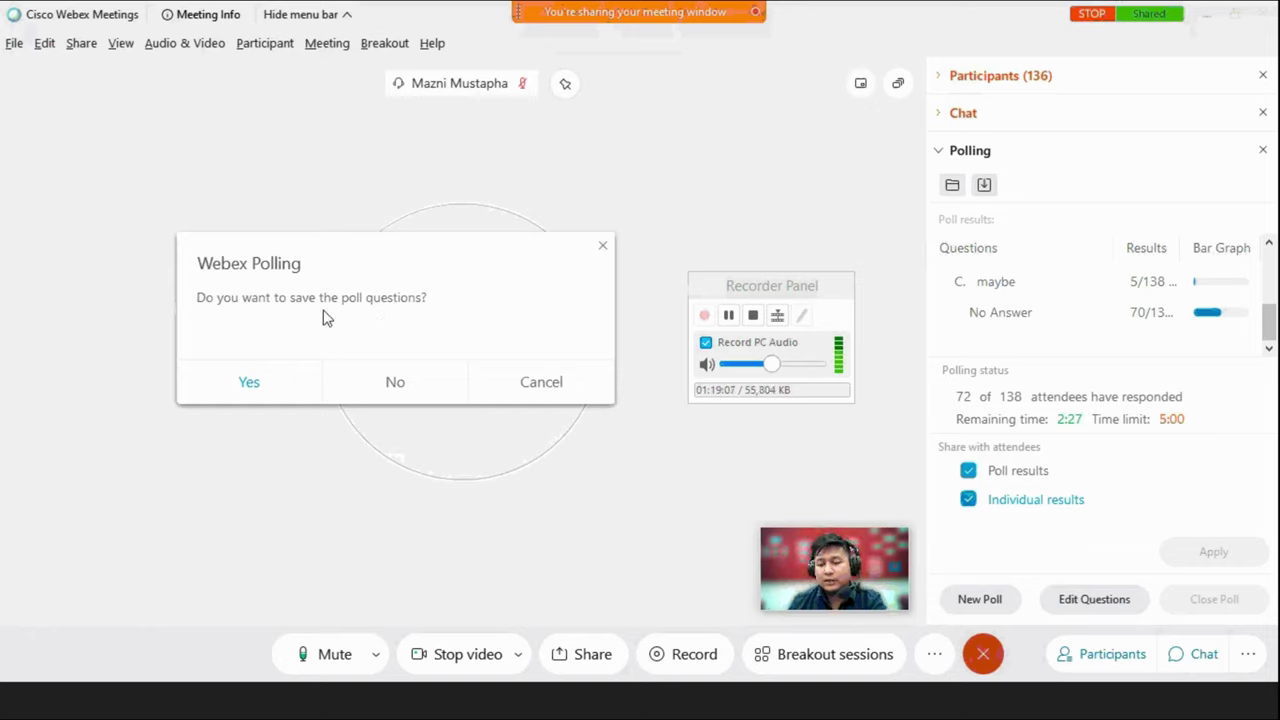
pyautogui.click(310, 378)
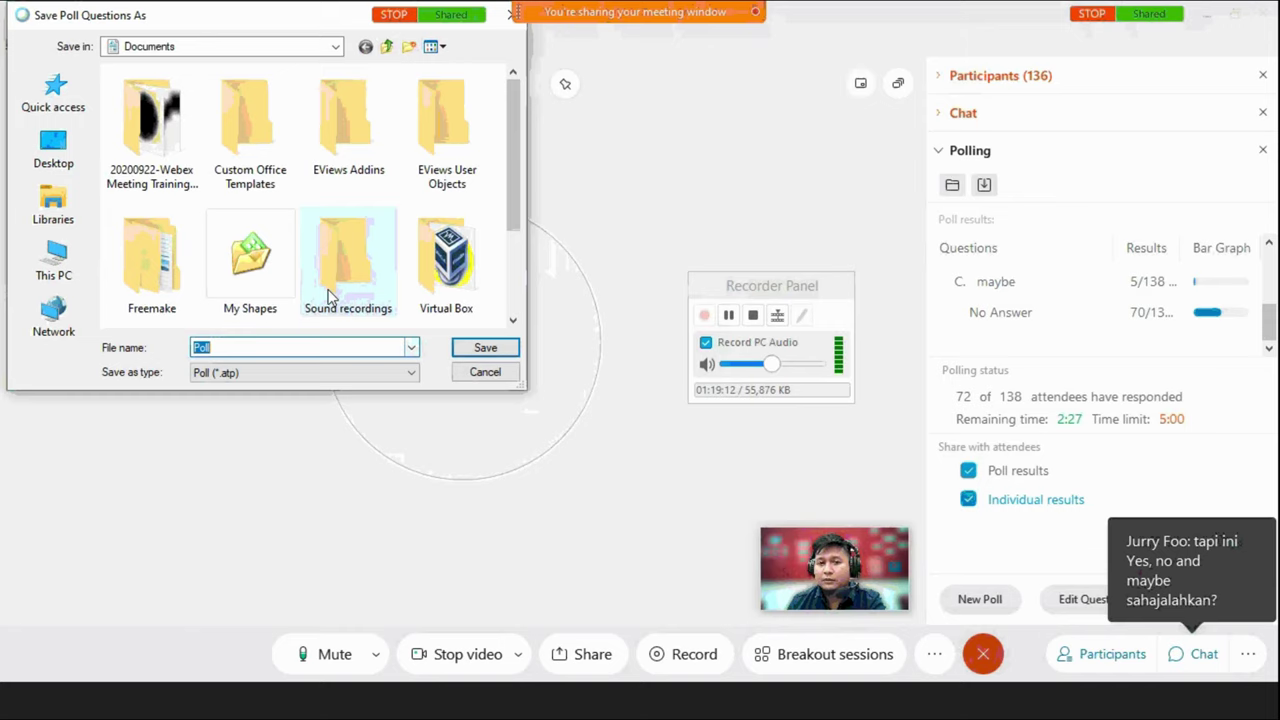
pyautogui.click(53, 150)
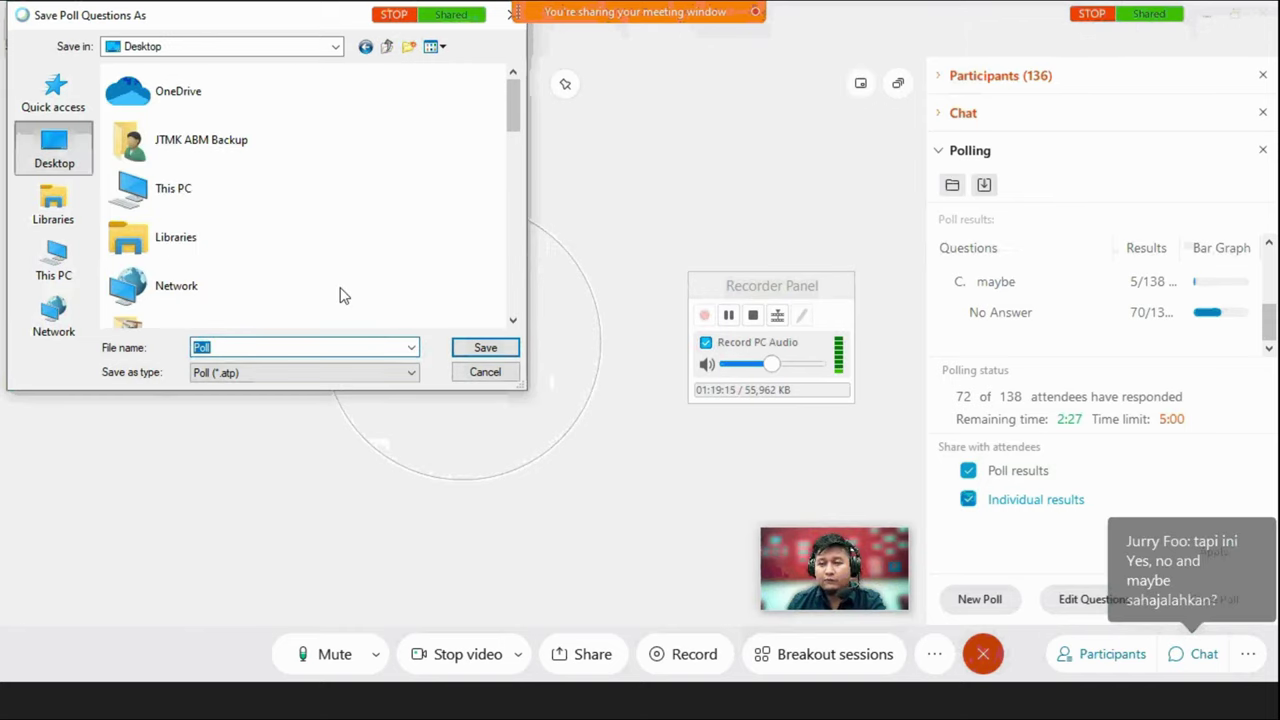
pyautogui.click(519, 348)
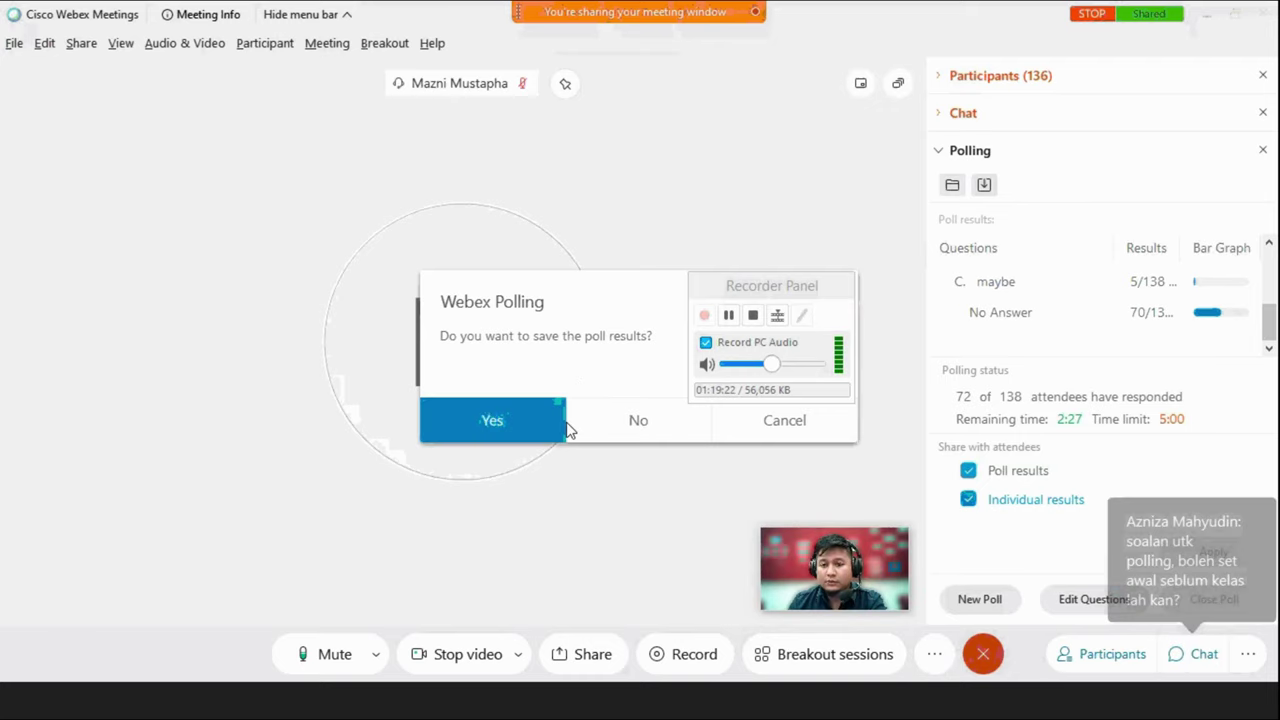
# Save the poll results to the Desktop as PollResults, using the individual attendees result text file format.
pyautogui.click(474, 421)
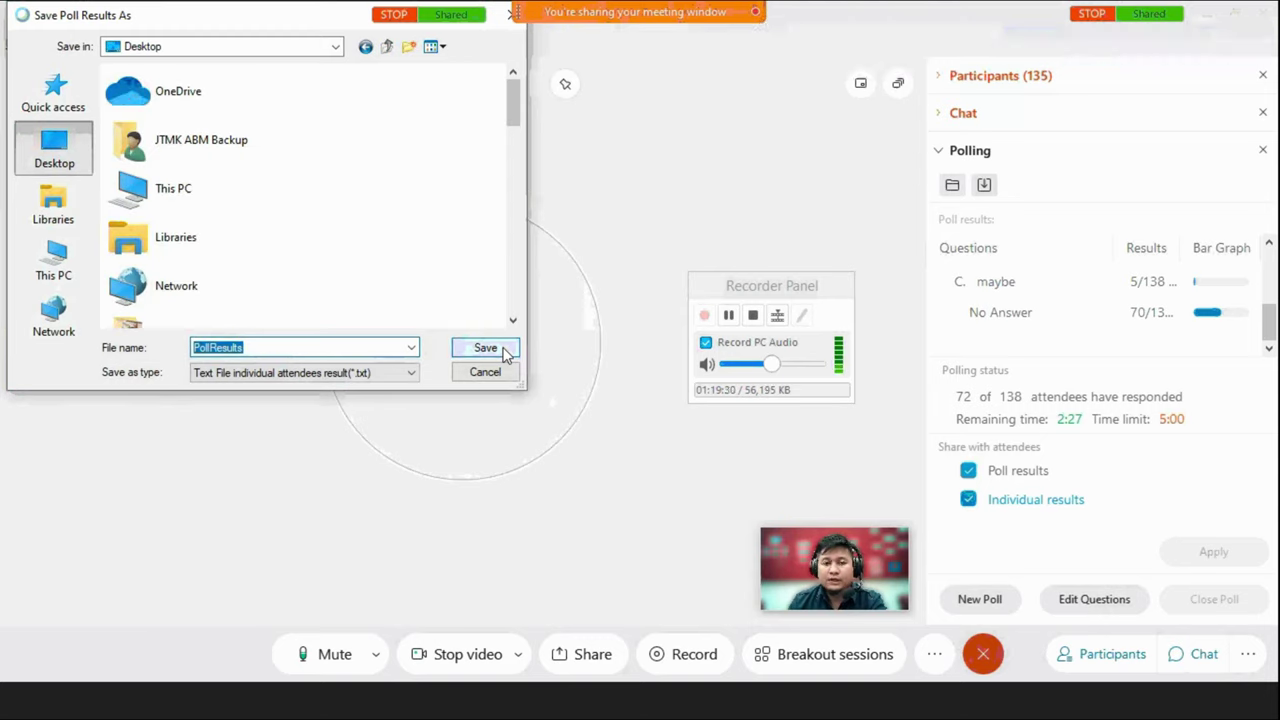
pyautogui.scroll(-10, 333, 305)
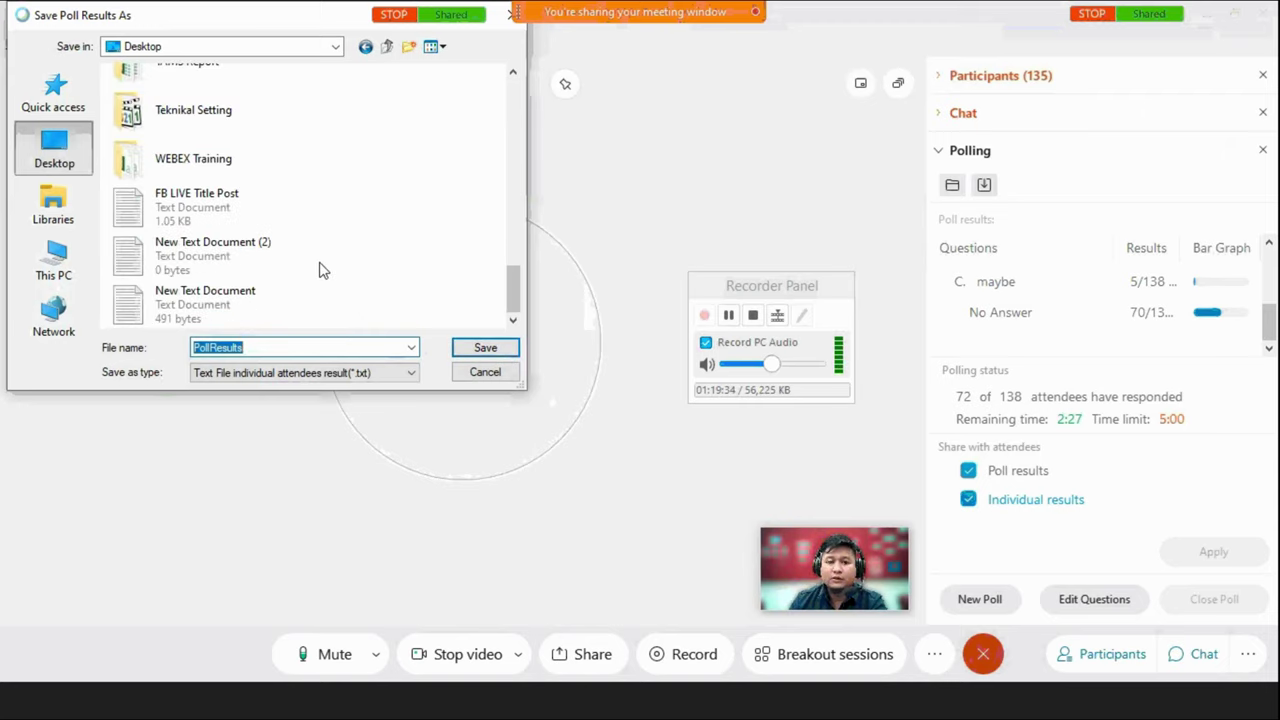
pyautogui.click(486, 348)
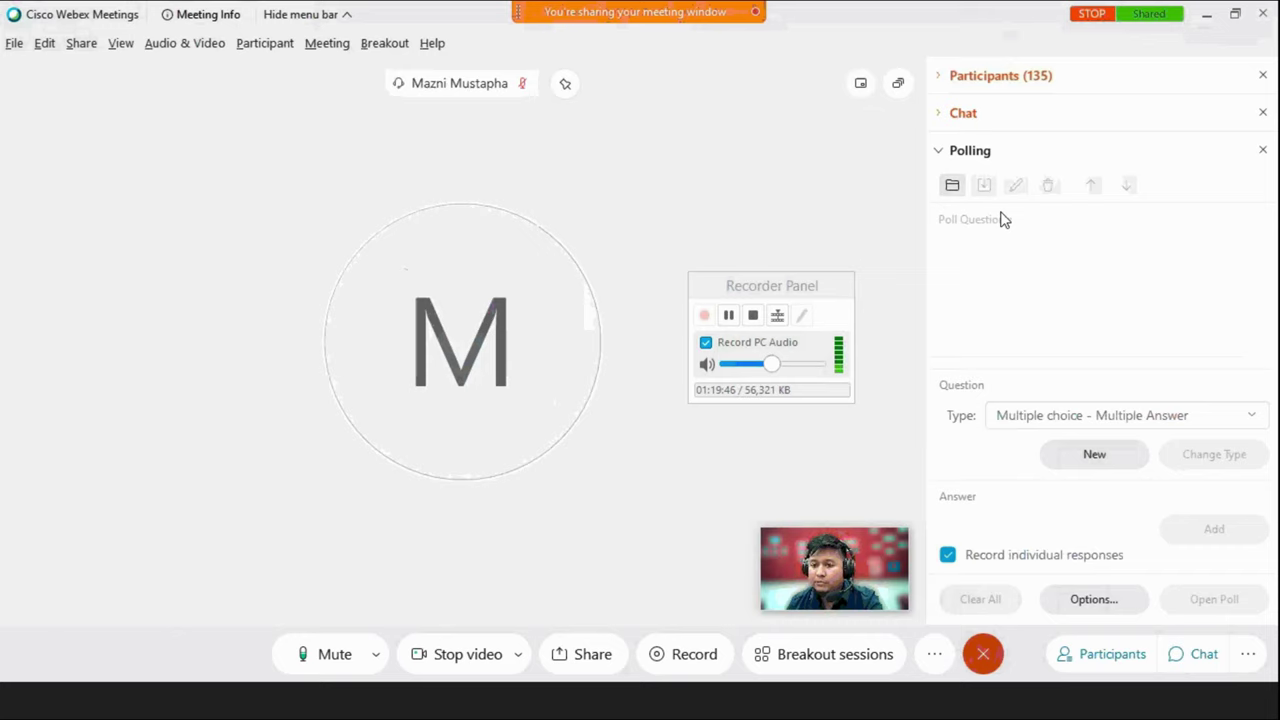
# Load the saved poll questions from Poll.atp on the Desktop into the new poll.
pyautogui.click(953, 186)
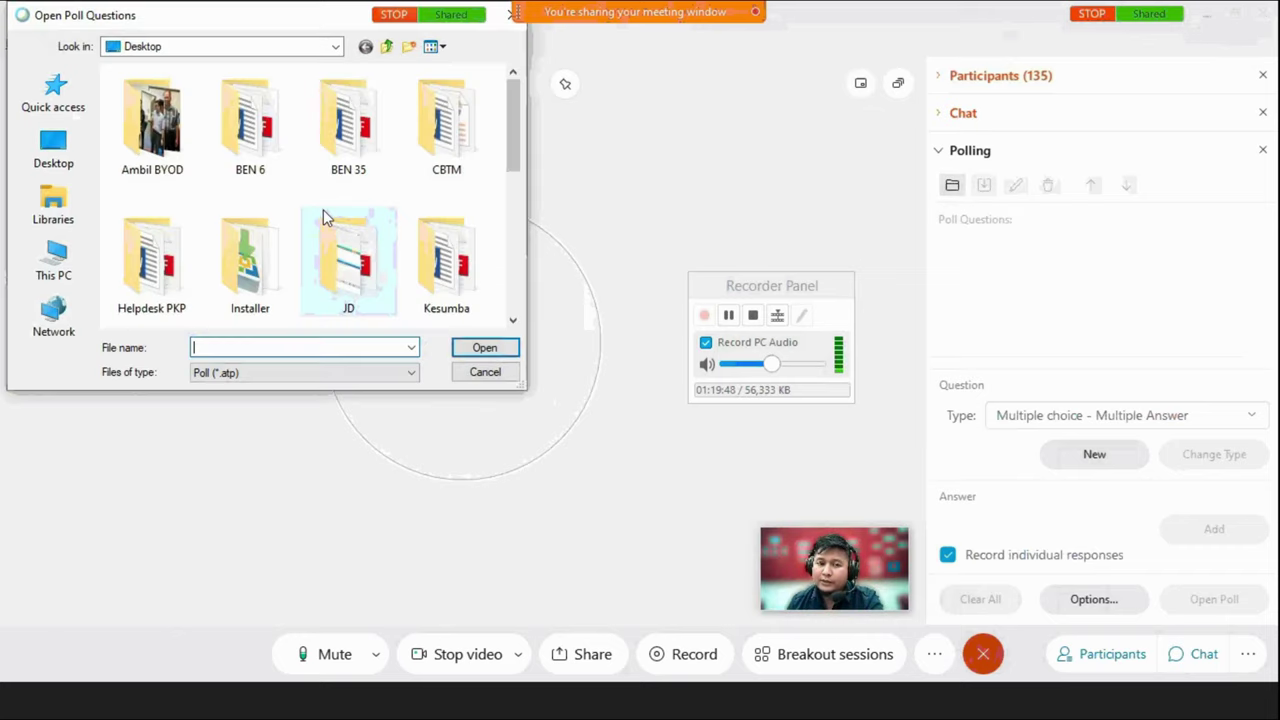
pyautogui.click(57, 150)
pyautogui.scroll(-10, 374, 251)
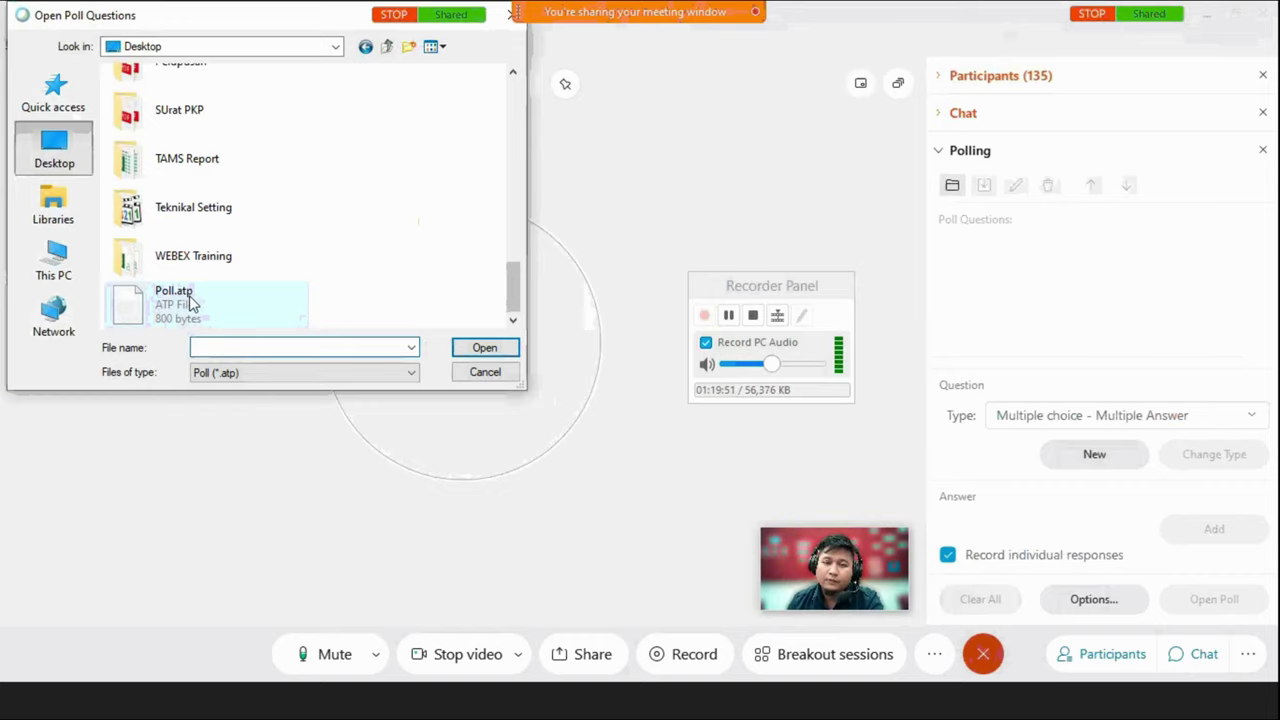
pyautogui.click(222, 310)
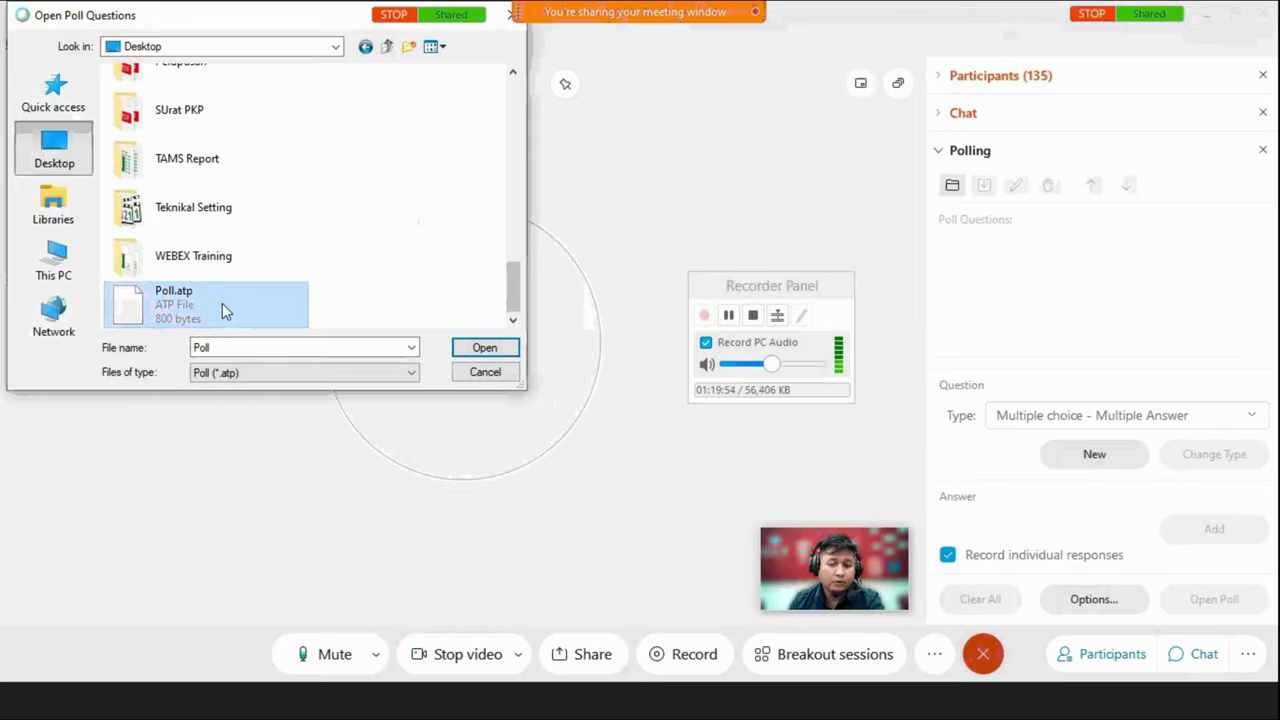
pyautogui.click(484, 347)
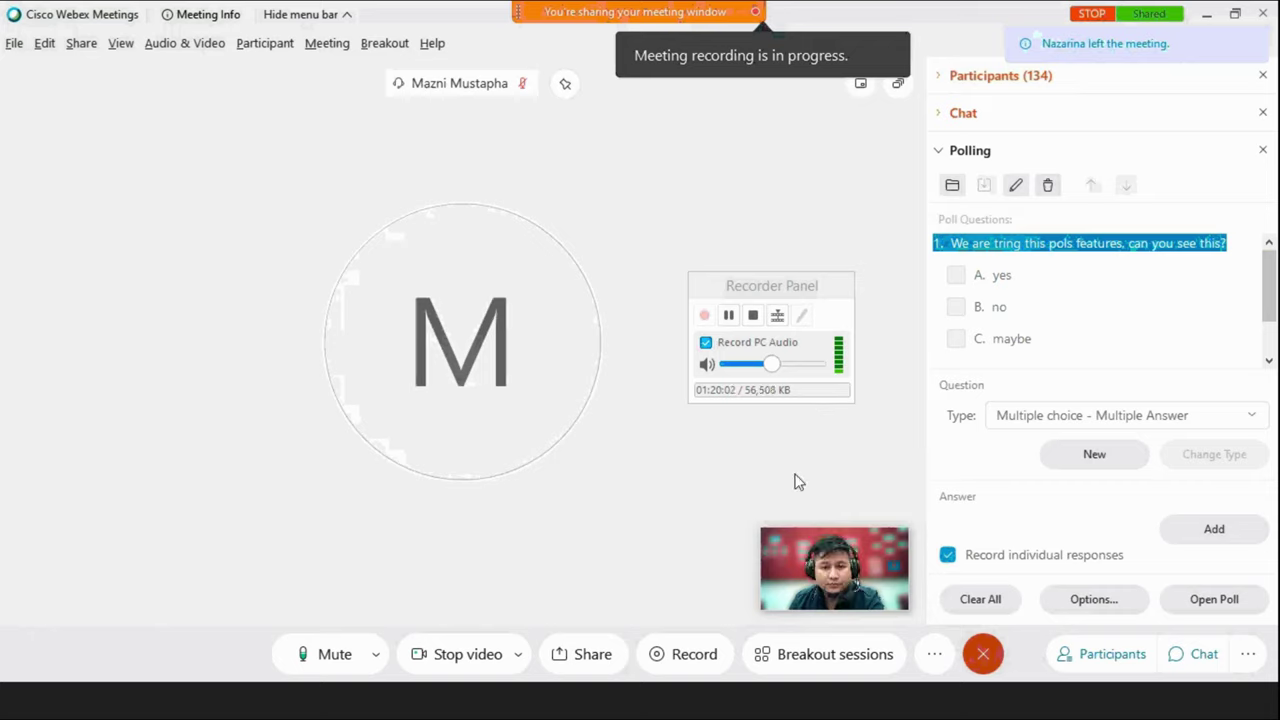
pyautogui.click(935, 655)
pyautogui.click(1172, 680)
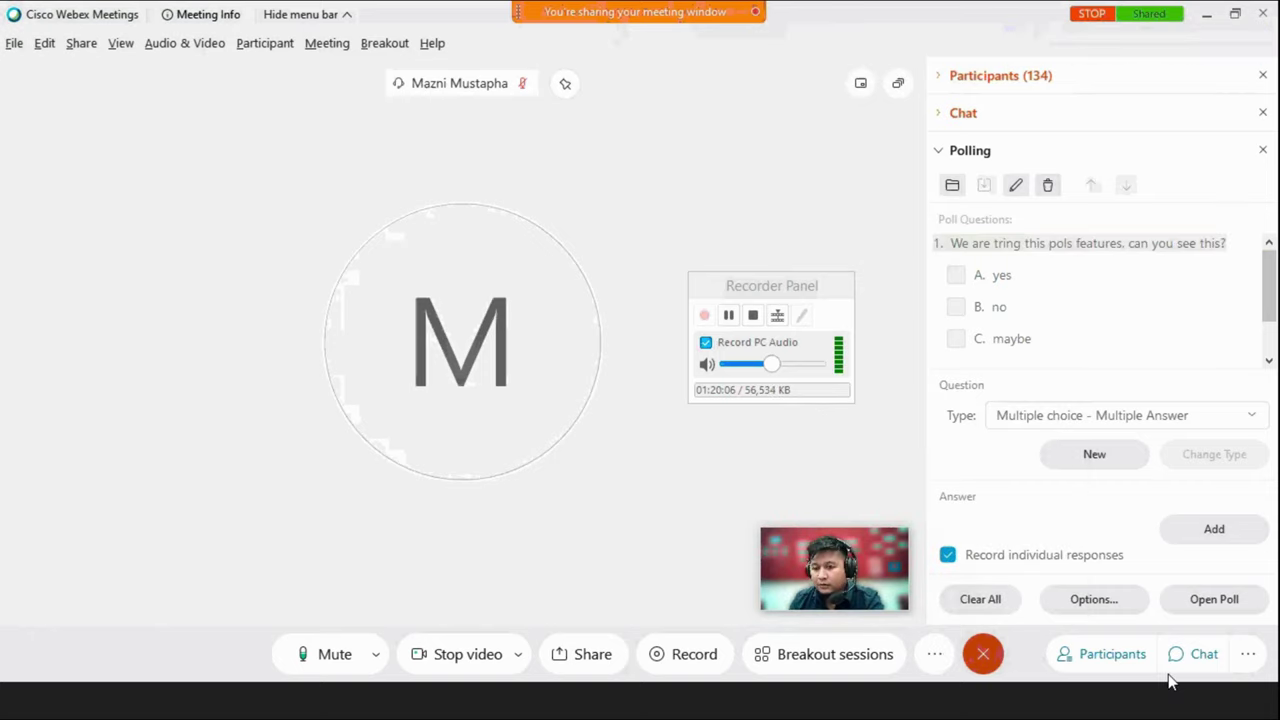
pyautogui.click(1248, 658)
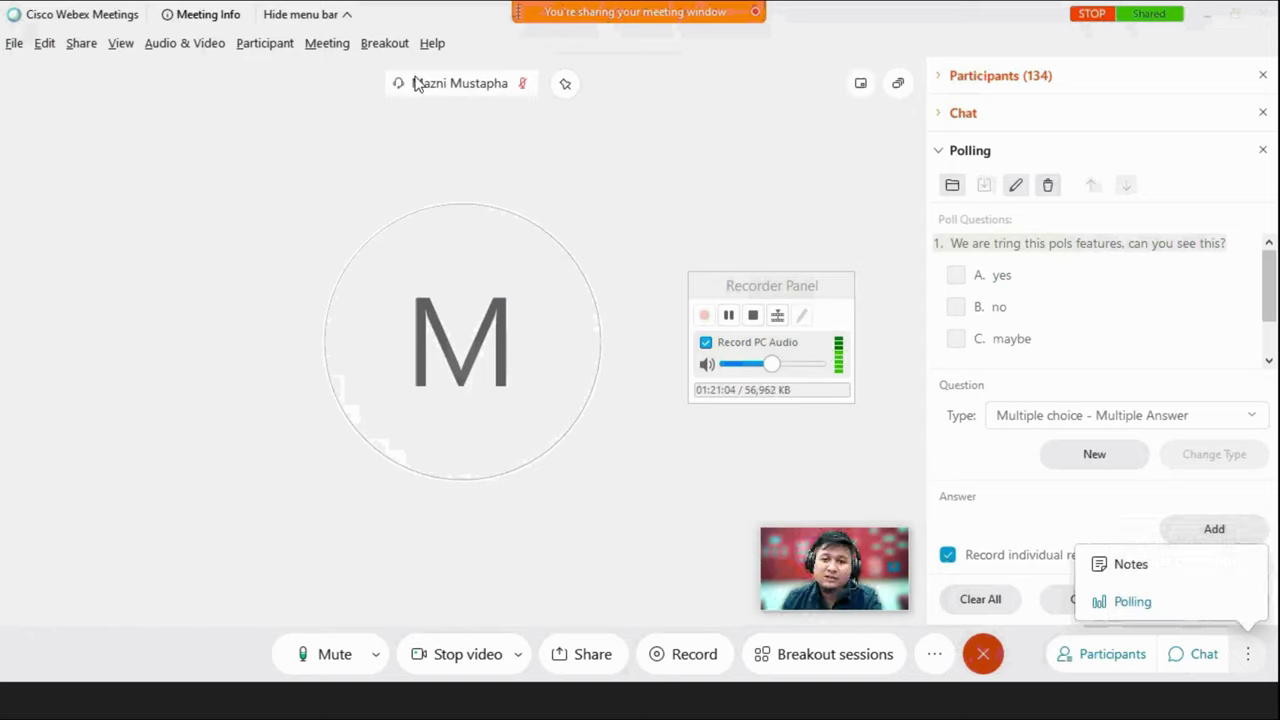
# Open the Health Checker's Audio and Video Statistics and examine the bandwidth, latency, jitter, packet loss, resolution and frame rate figures.
pyautogui.click(438, 44)
pyautogui.moveTo(520, 158)
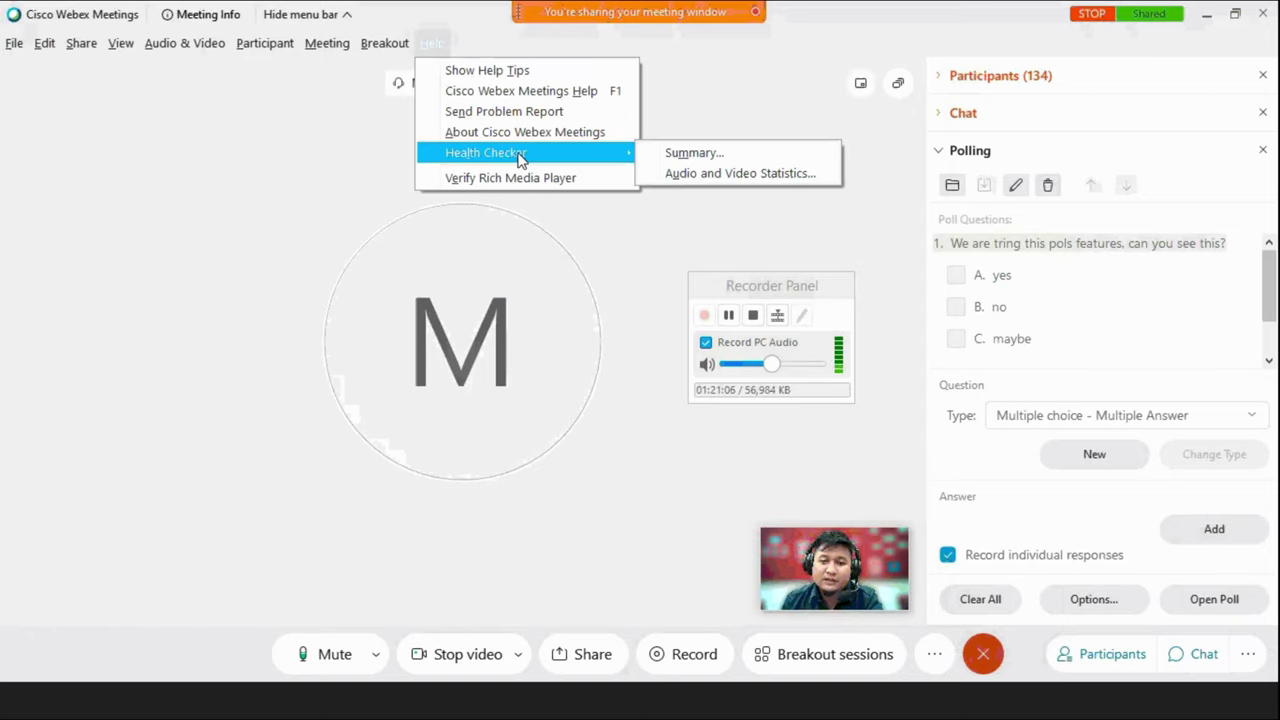
pyautogui.click(478, 185)
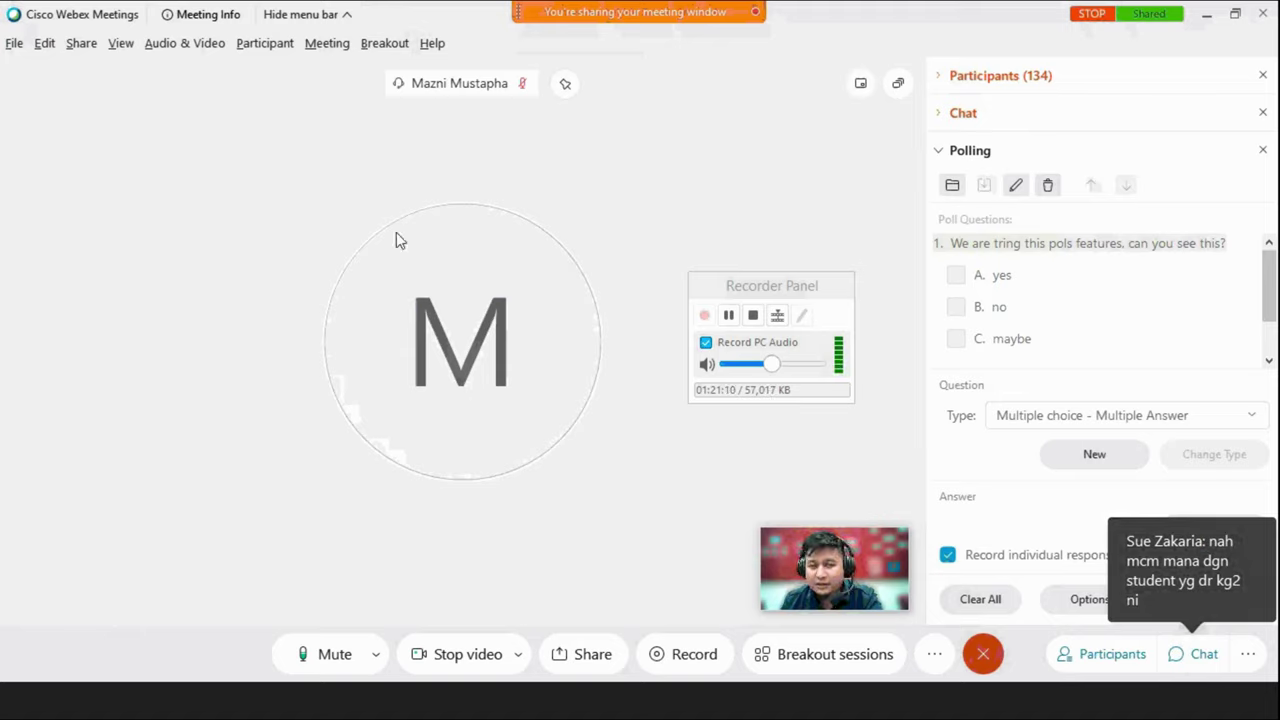
pyautogui.click(436, 47)
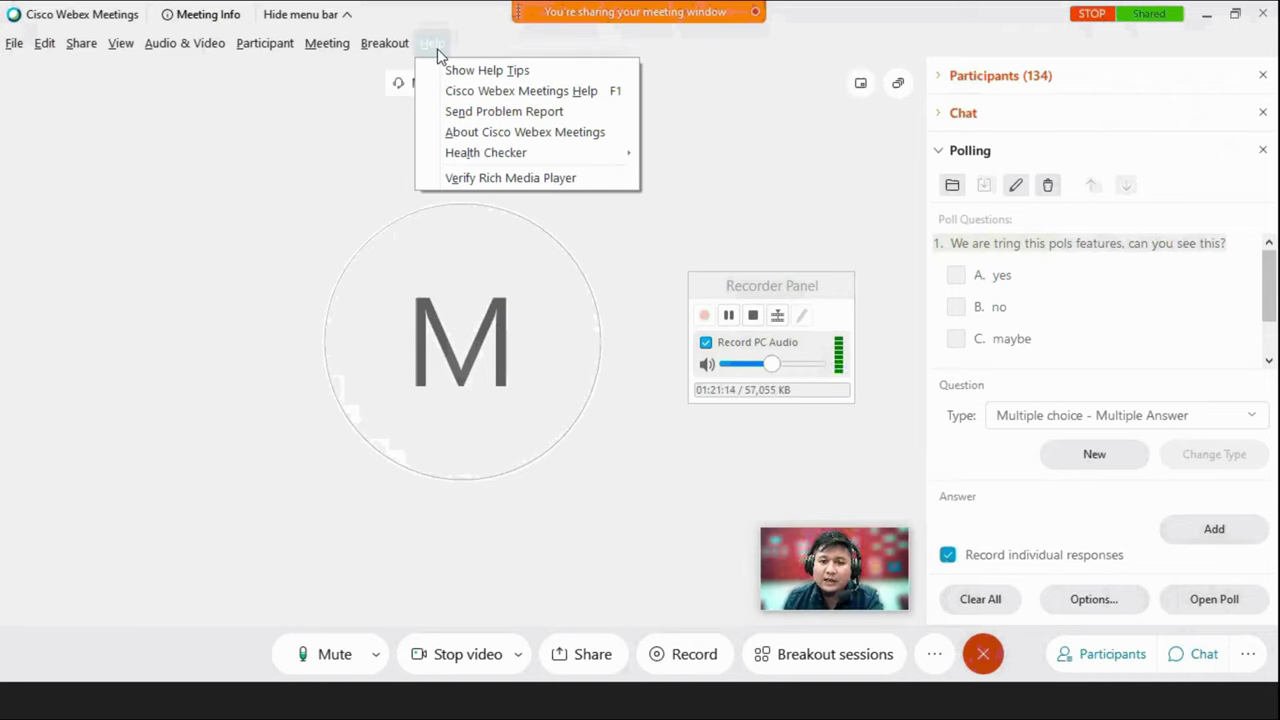
pyautogui.moveTo(558, 156)
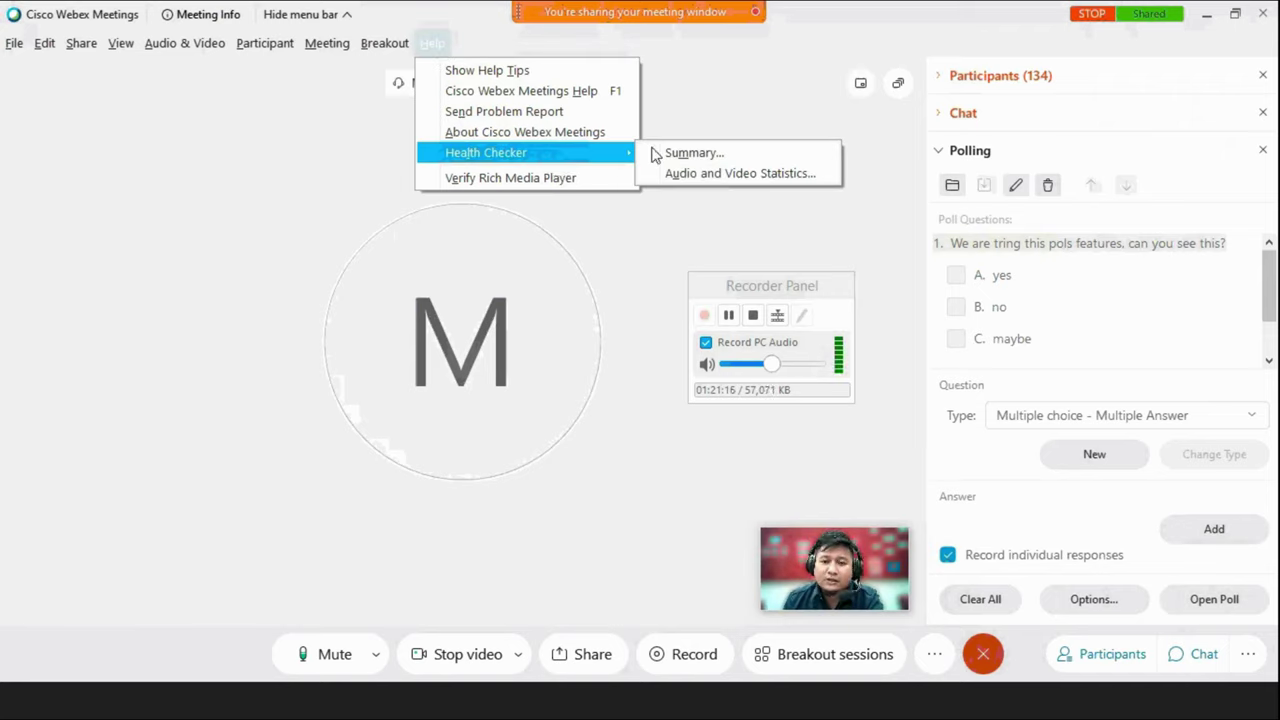
pyautogui.click(768, 175)
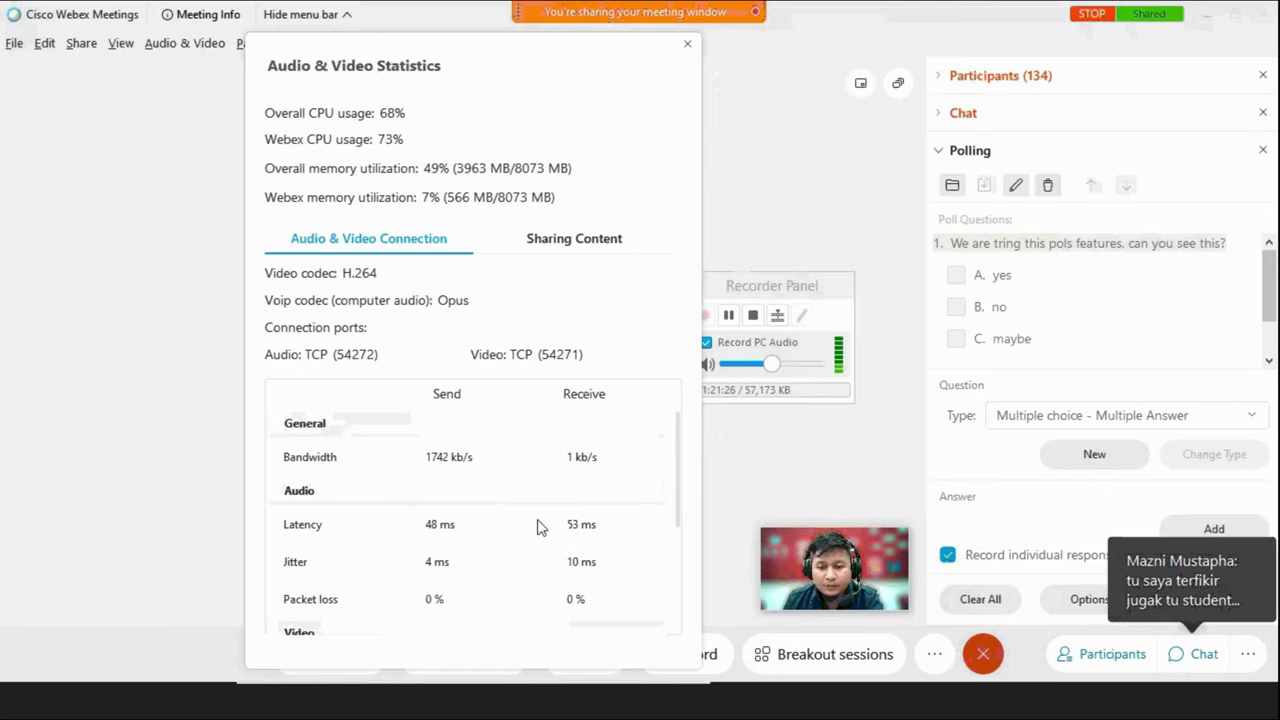
pyautogui.scroll(-5, 537, 527)
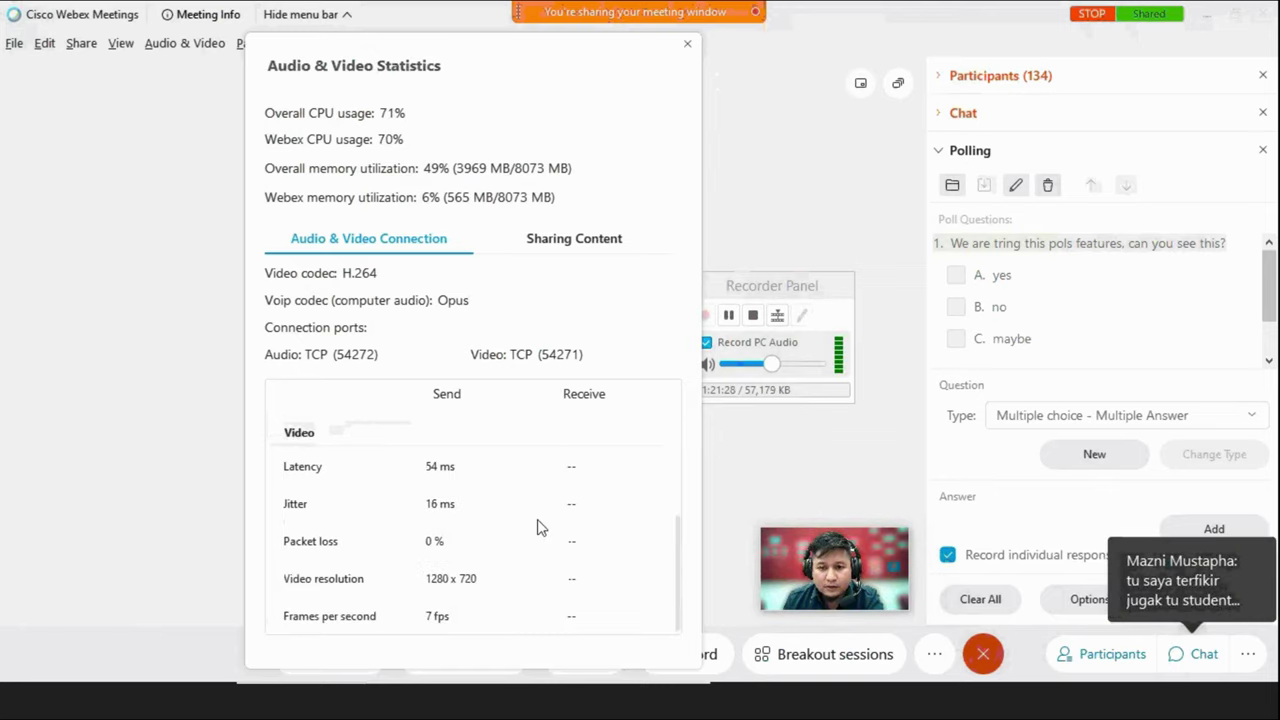
pyautogui.scroll(5, 537, 527)
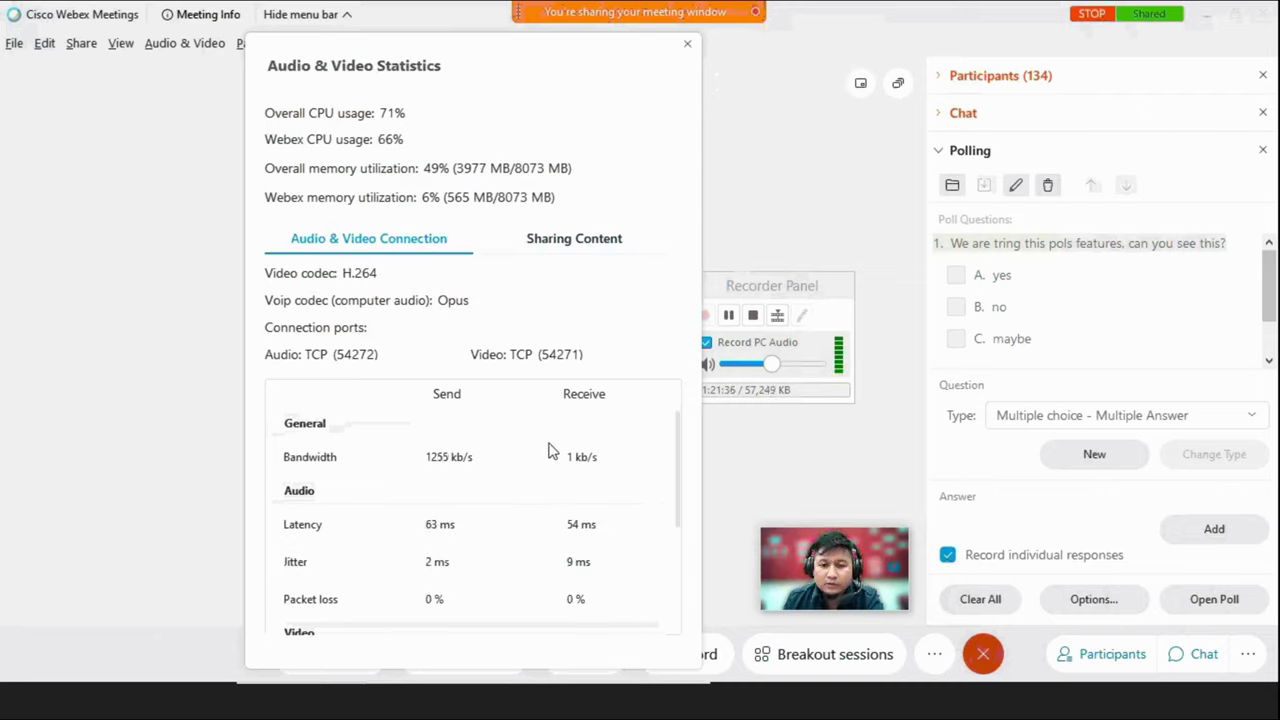
pyautogui.scroll(-3, 548, 450)
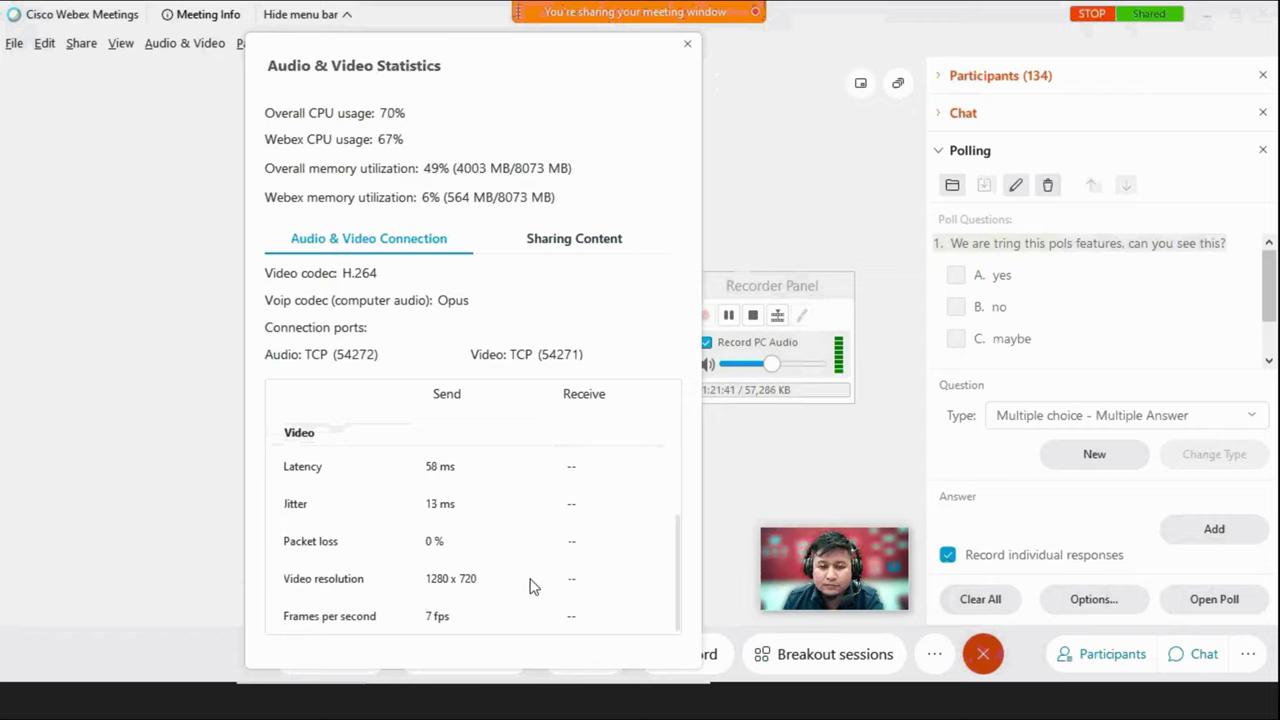
pyautogui.scroll(3, 530, 587)
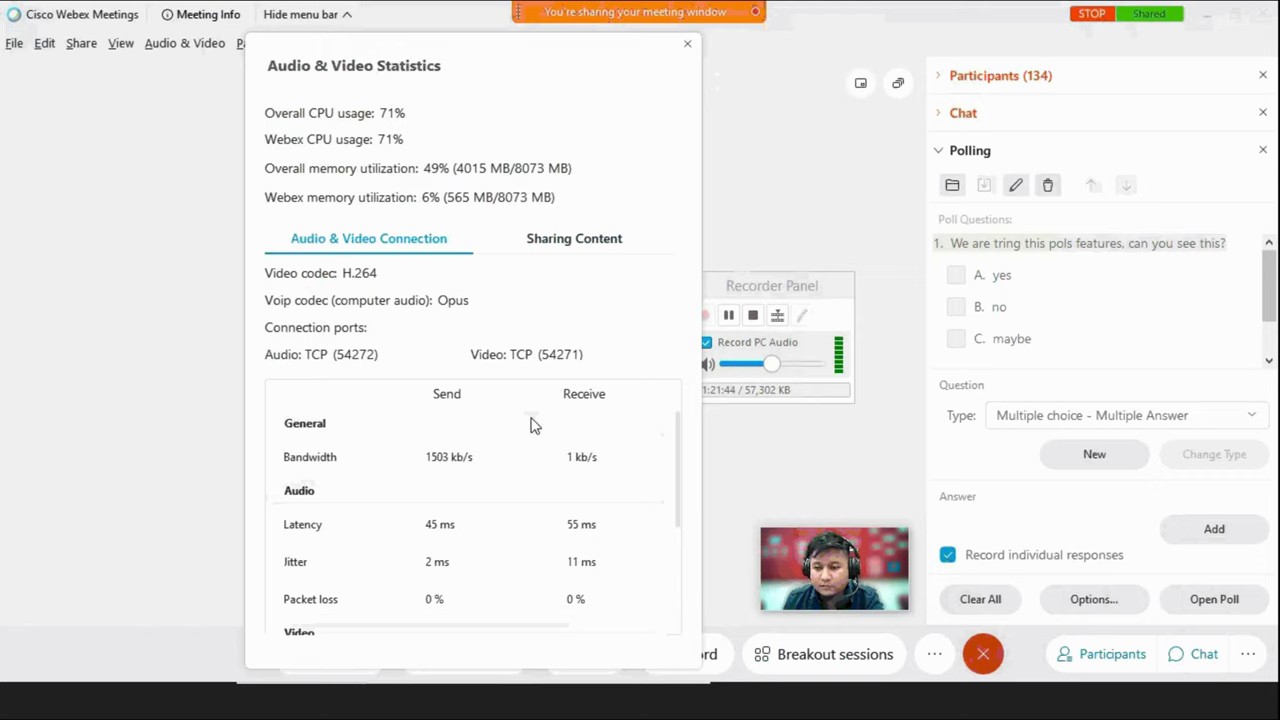
# Collapse the Polling section and expand Chat to read the attendees' latest messages, moving the Recorder Panel out of the way.
pyautogui.click(946, 146)
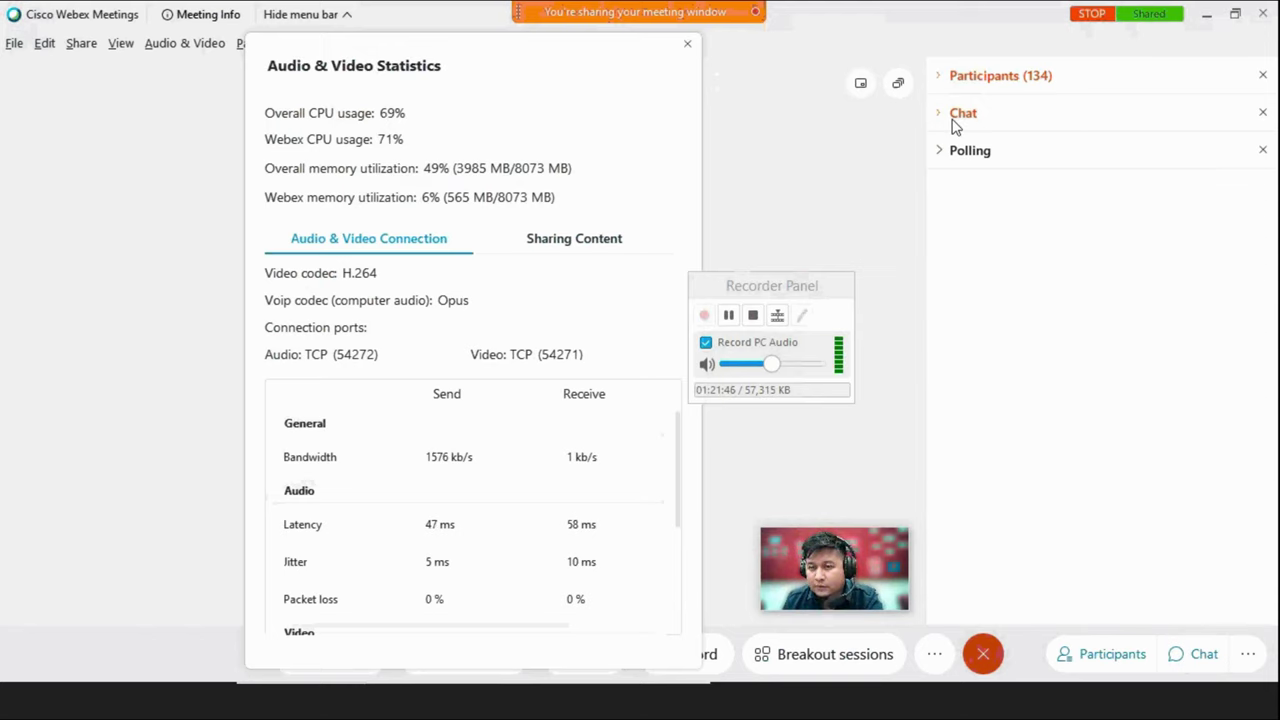
pyautogui.click(955, 118)
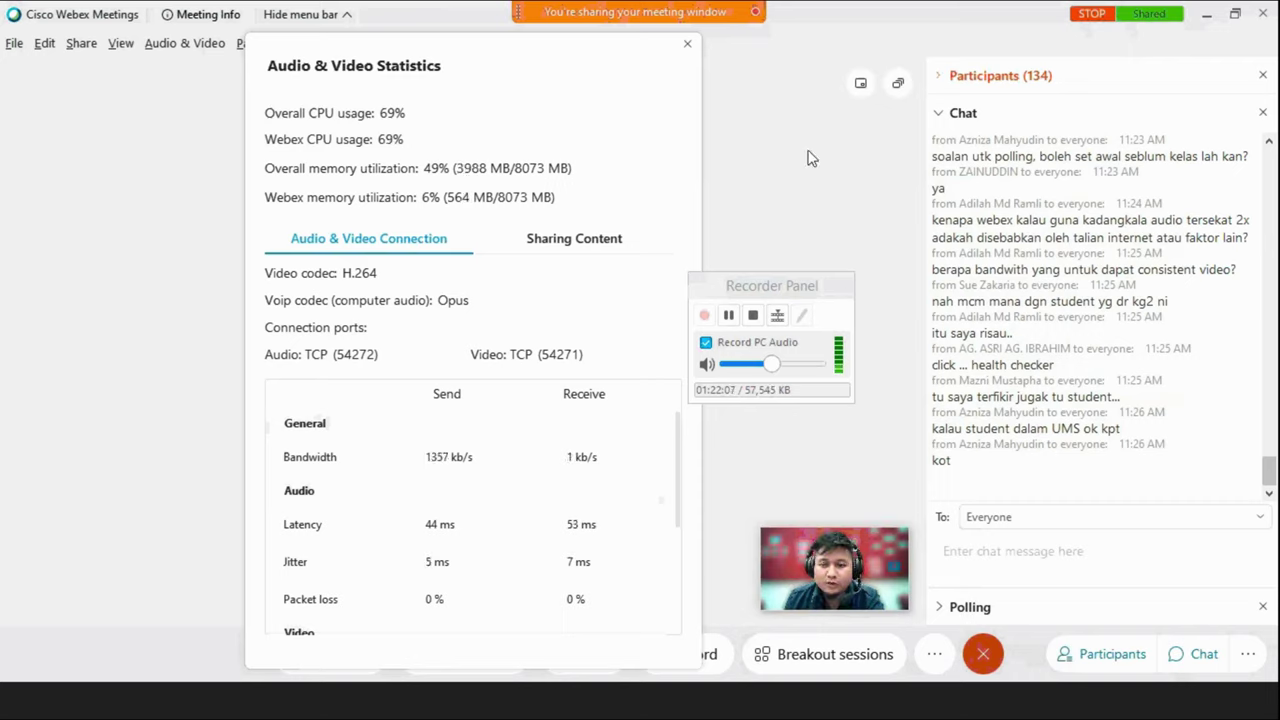
pyautogui.moveTo(771, 285); pyautogui.dragTo(836, 152)
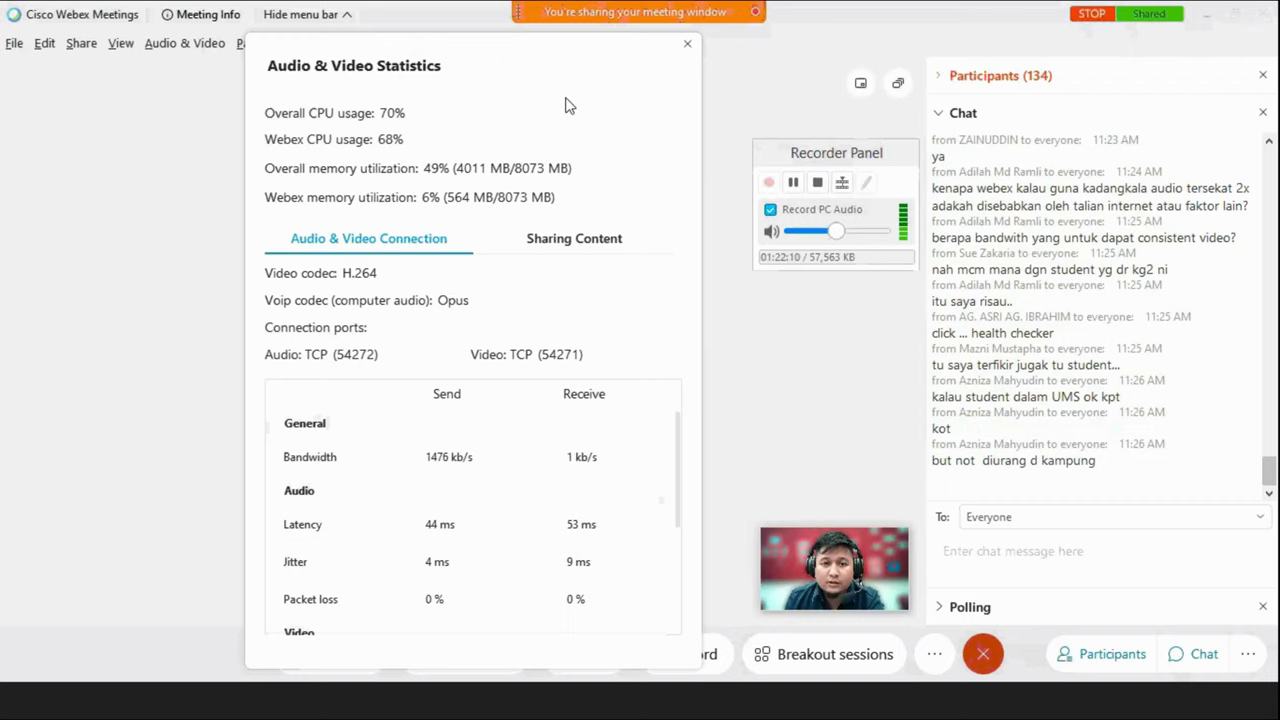
# Close the Audio & Video Statistics and open the Health Checker to examine meeting quality, system information and health status.
pyautogui.click(690, 81)
pyautogui.click(433, 45)
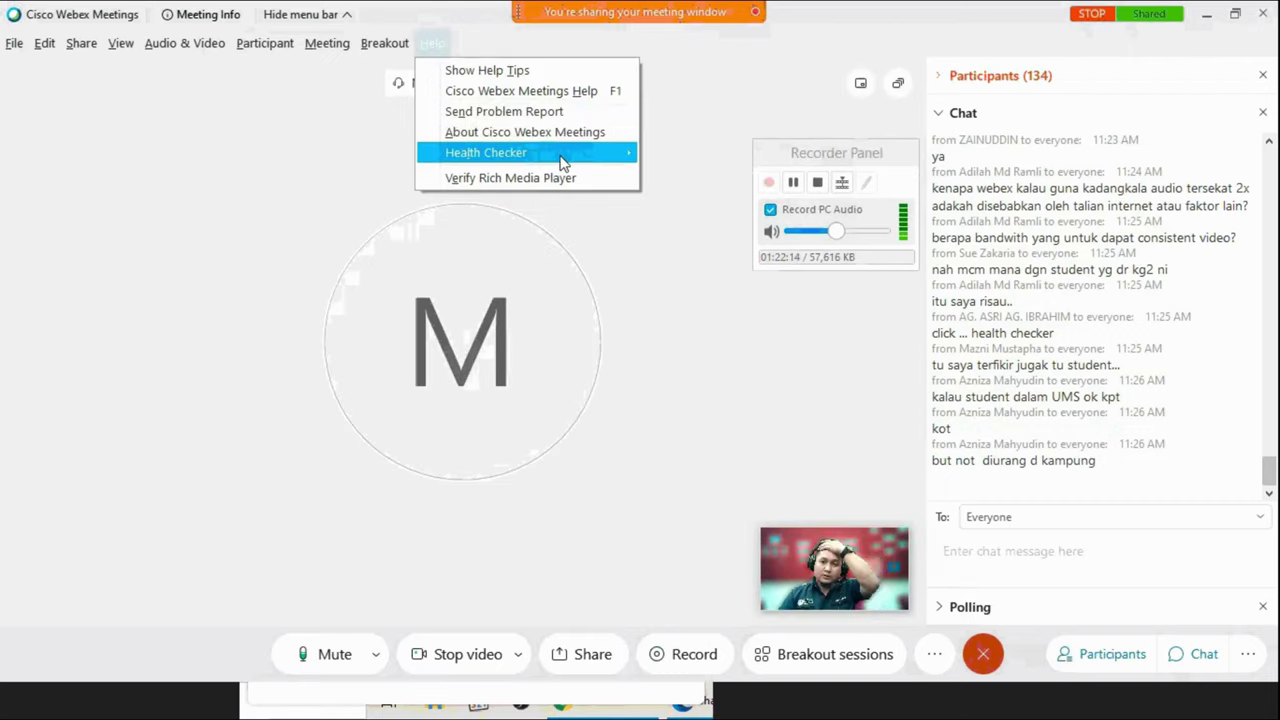
pyautogui.moveTo(626, 151)
pyautogui.click(686, 154)
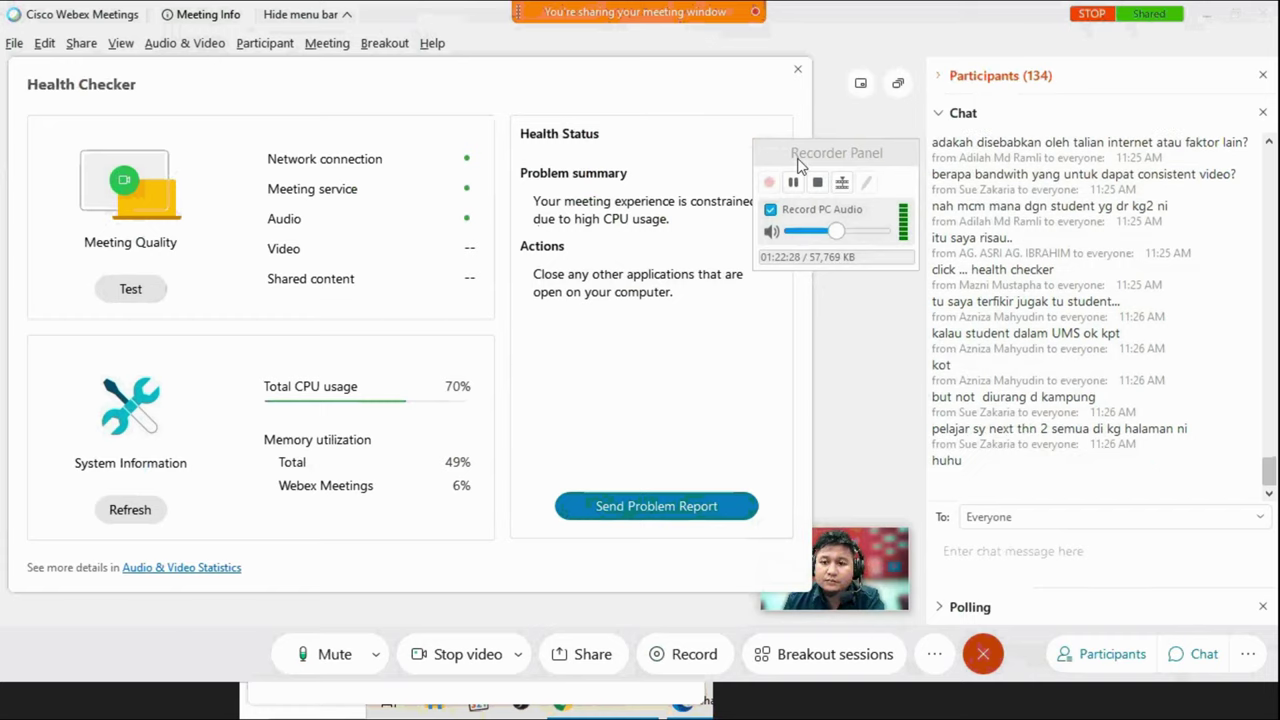
pyautogui.moveTo(798, 163); pyautogui.dragTo(858, 209)
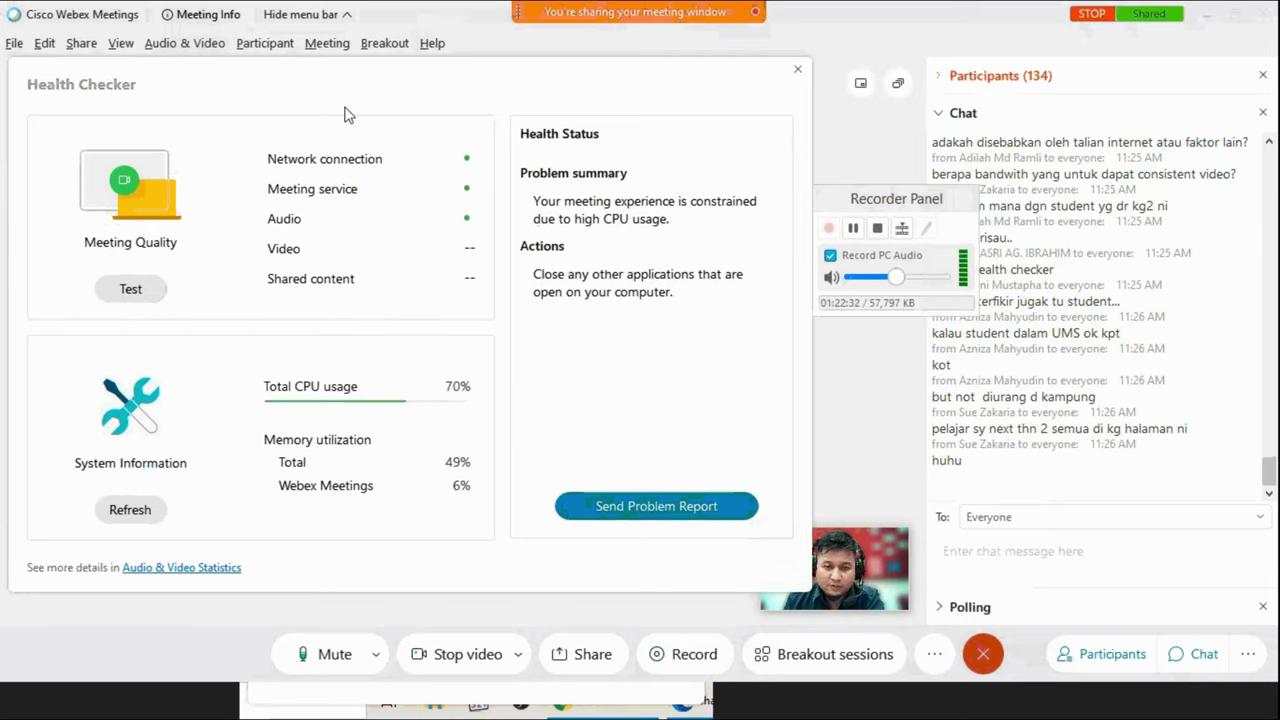
pyautogui.moveTo(443, 110); pyautogui.dragTo(593, 143)
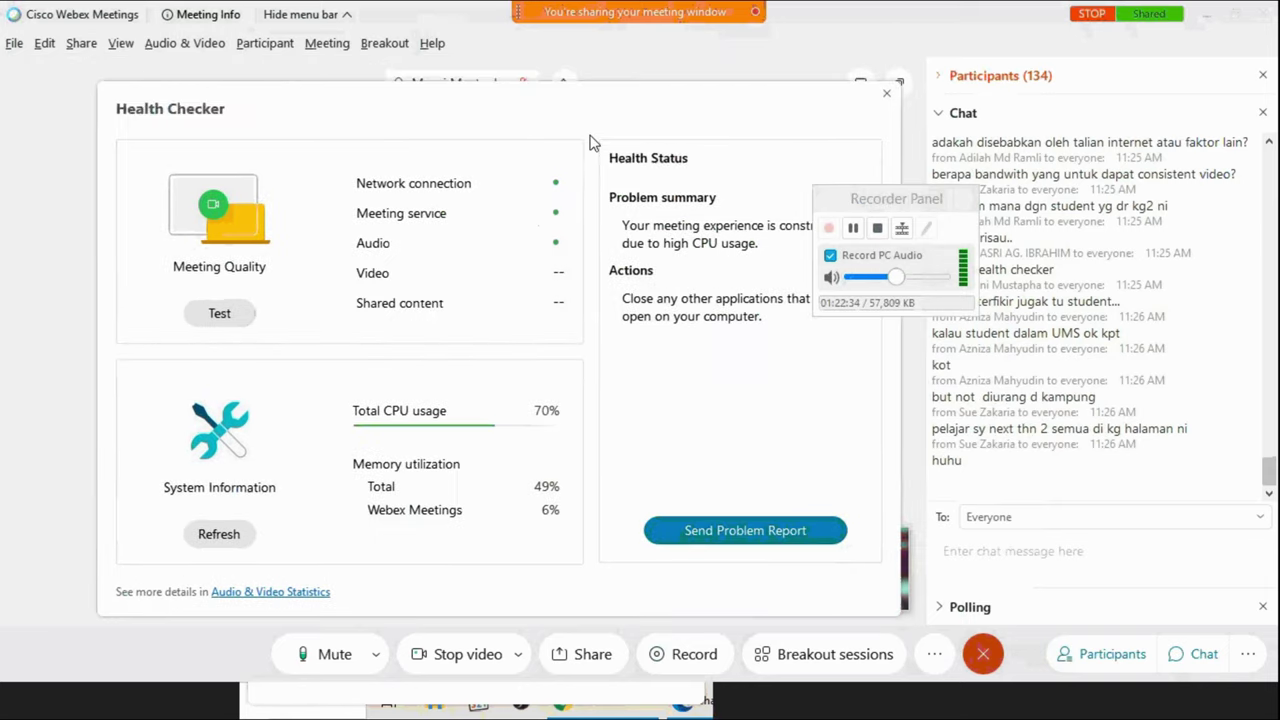
pyautogui.click(887, 97)
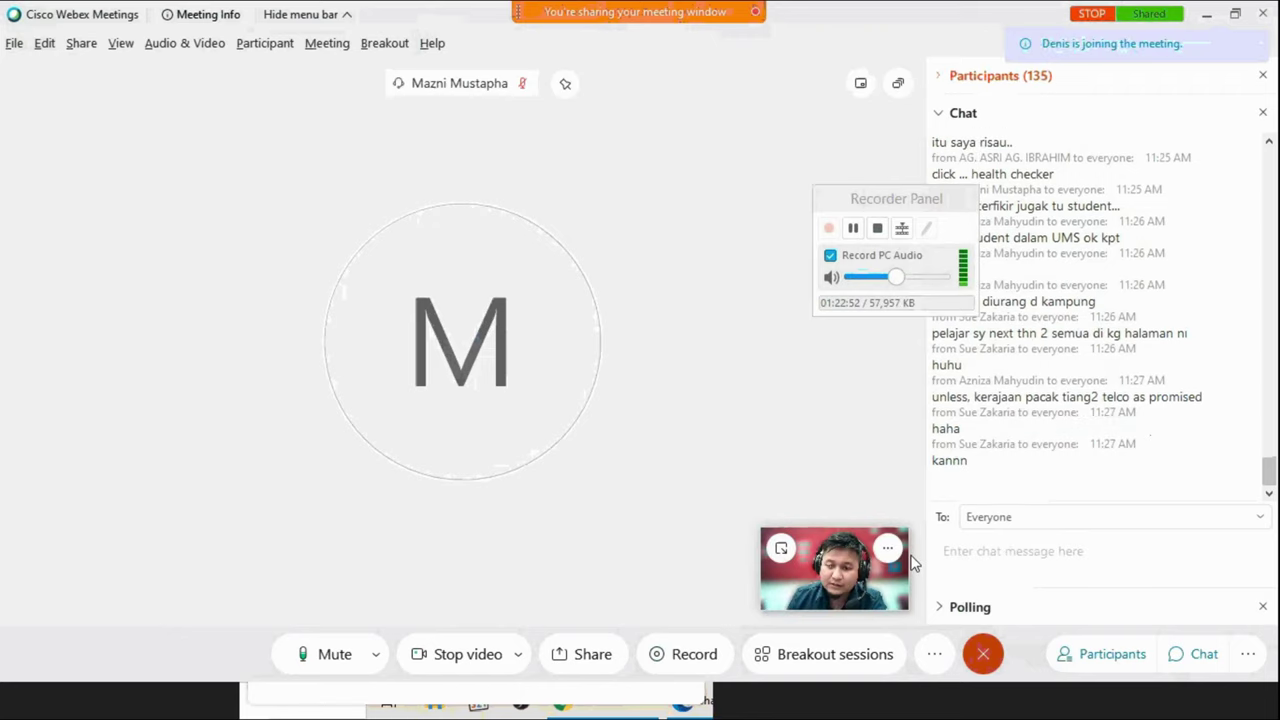
# Open the virtual background settings from the options of your own video thumbnail.
pyautogui.click(887, 551)
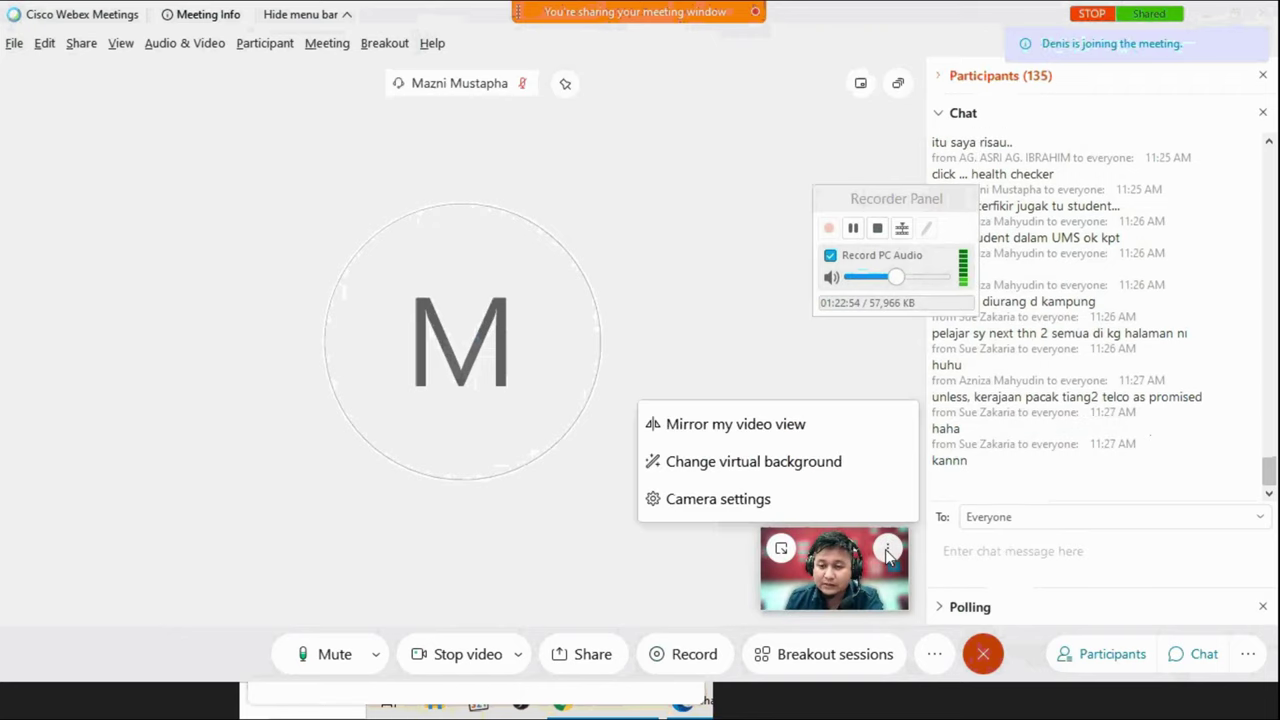
pyautogui.click(812, 363)
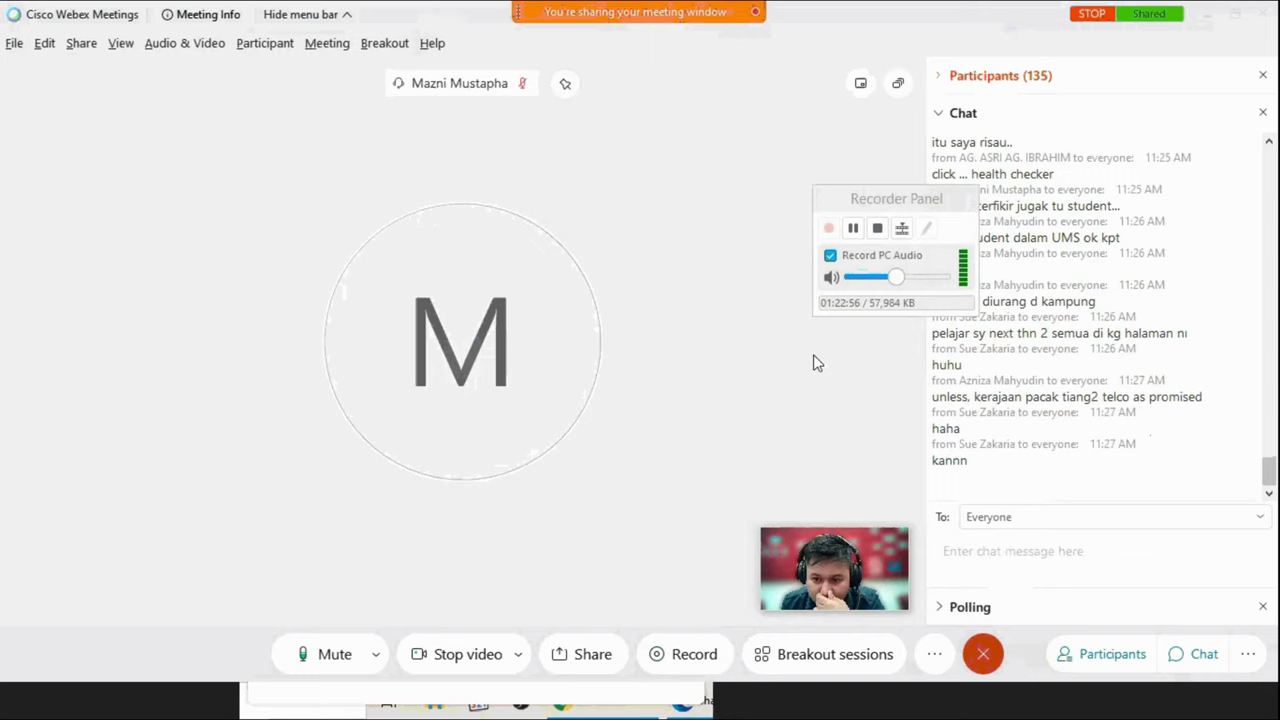
pyautogui.click(887, 548)
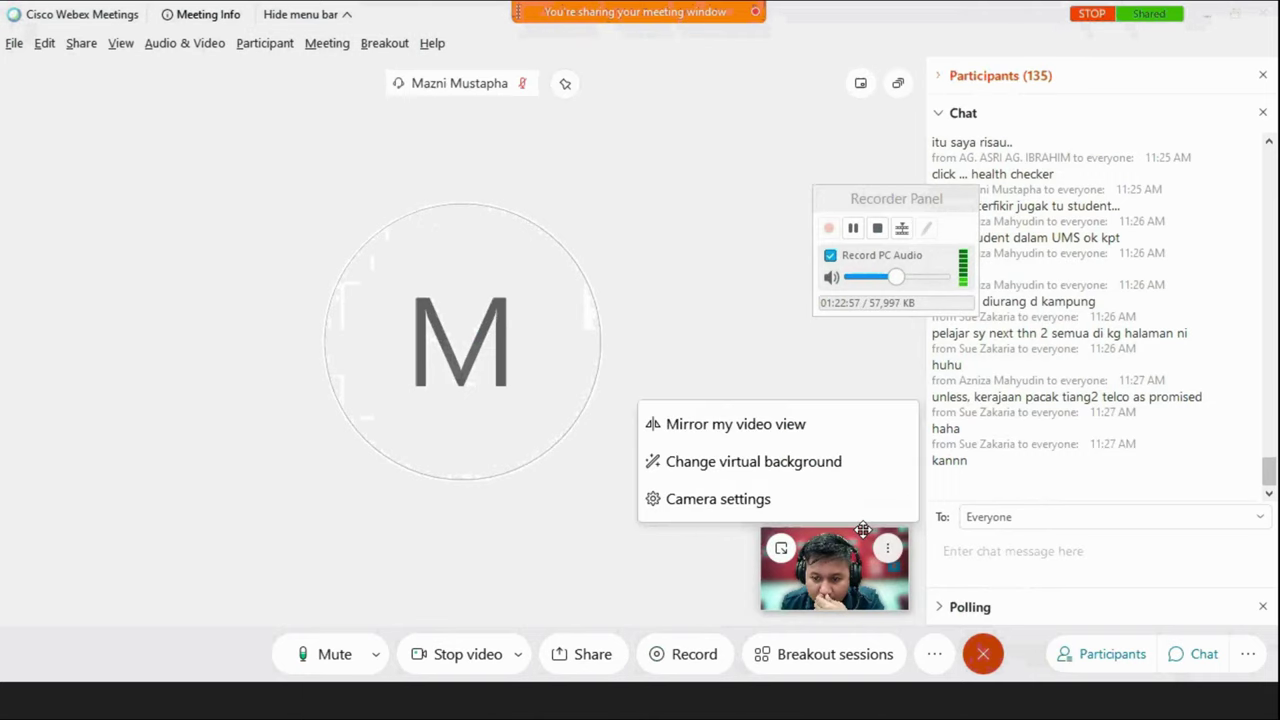
pyautogui.click(785, 472)
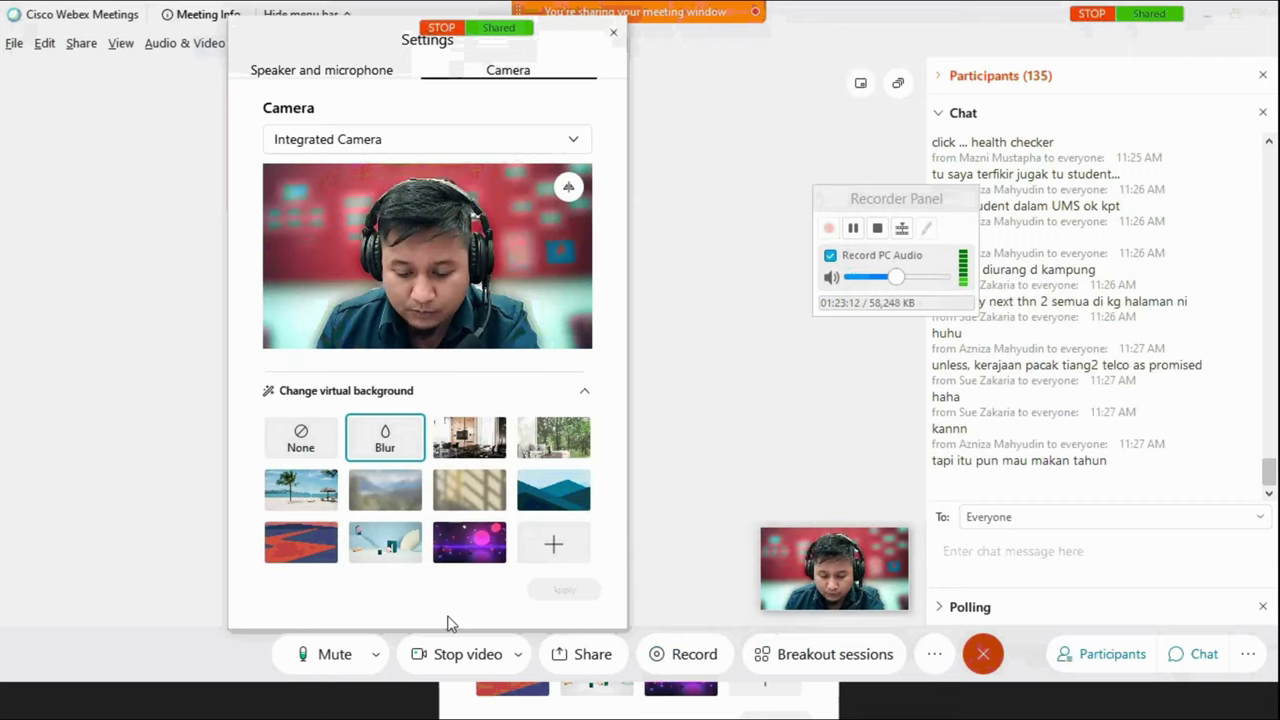
# Preview the office, forest, beach, blurred mountain, window-light and red abstract virtual backgrounds, and return to Blur.
pyautogui.click(469, 437)
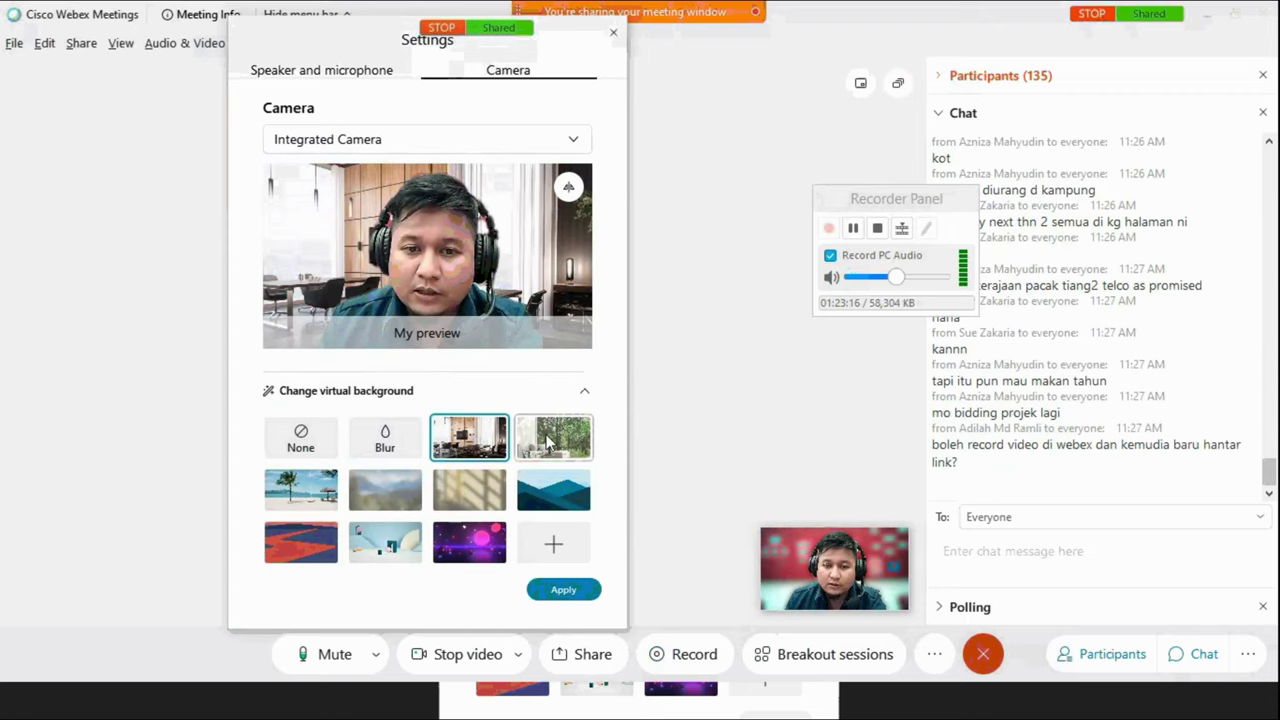
pyautogui.click(548, 444)
pyautogui.click(309, 488)
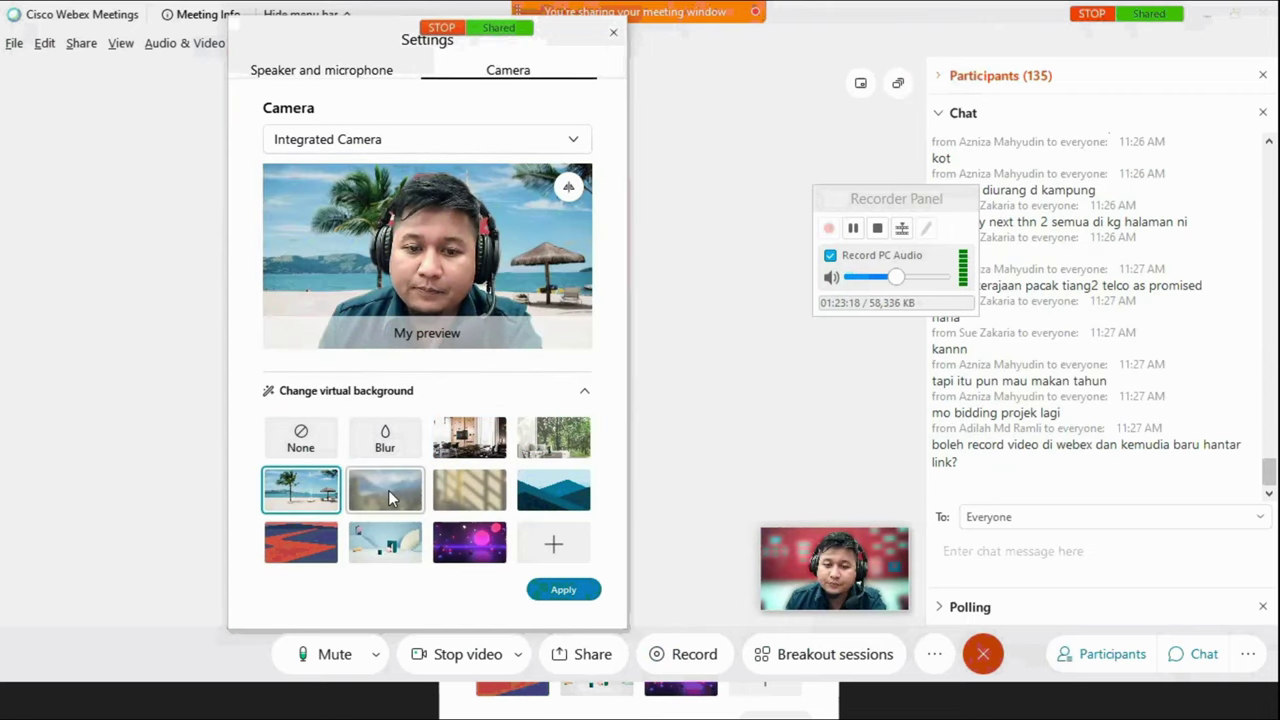
pyautogui.click(388, 490)
pyautogui.click(459, 497)
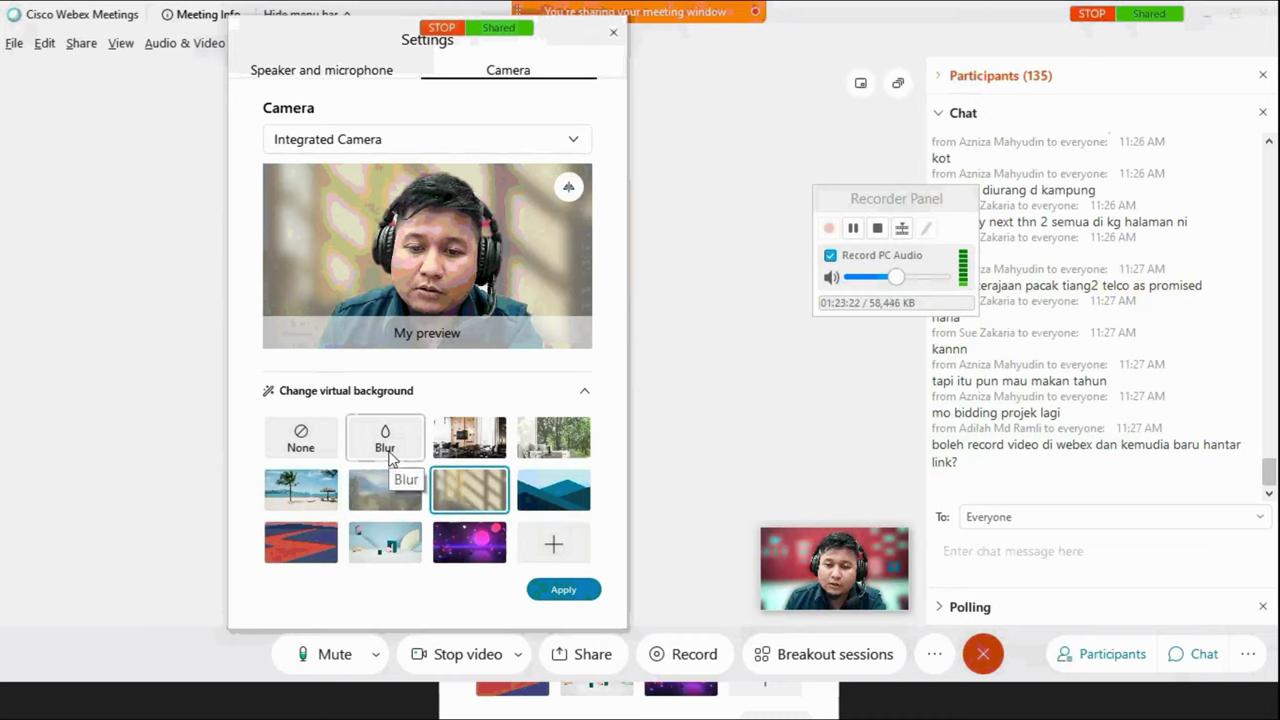
pyautogui.click(287, 537)
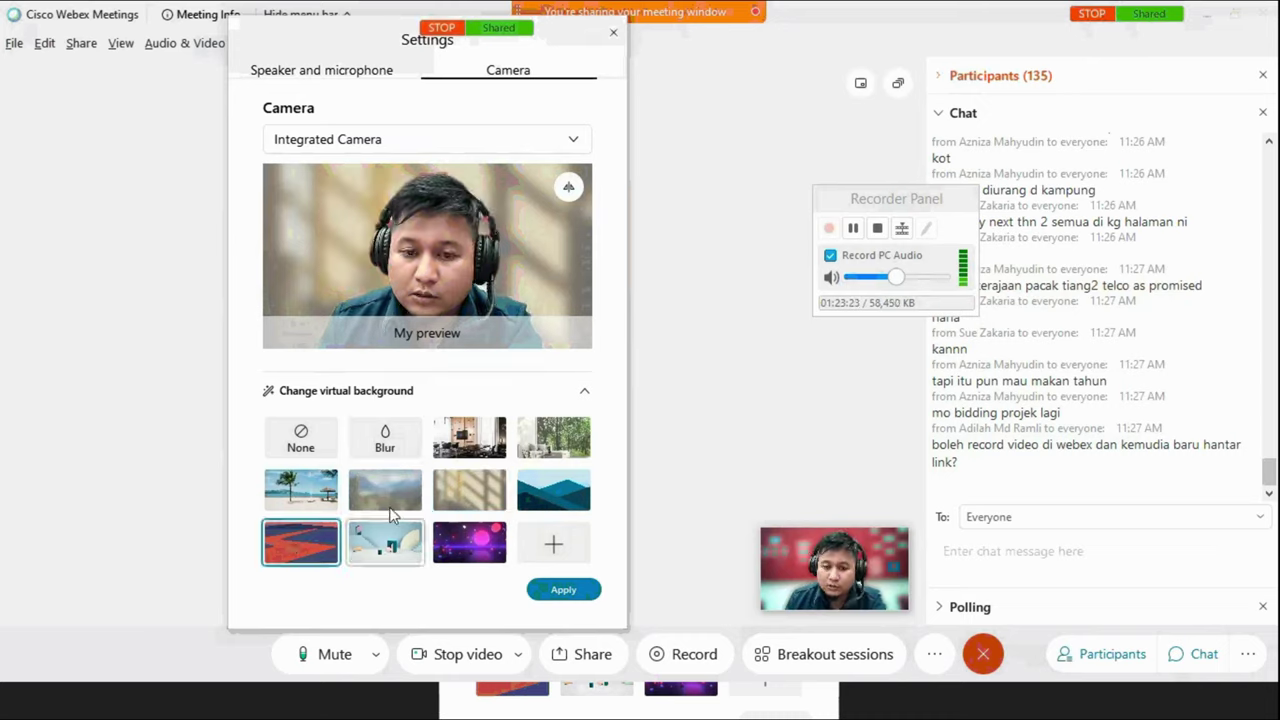
pyautogui.click(388, 446)
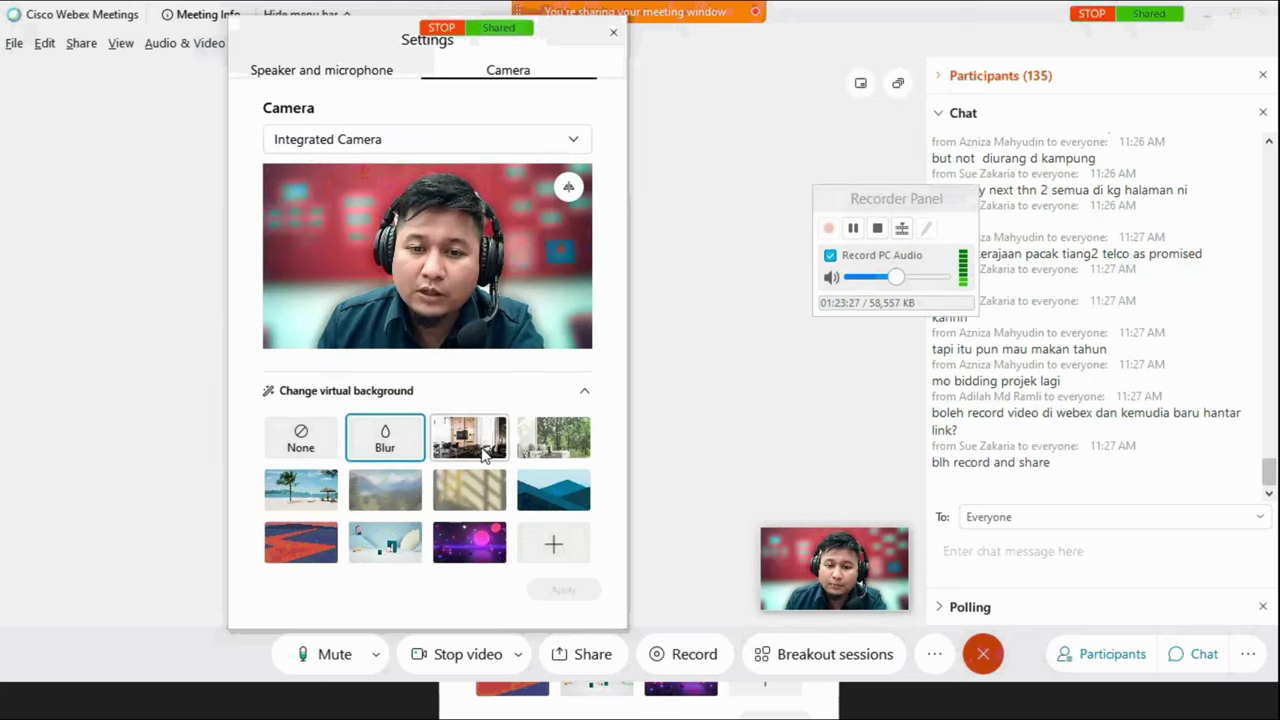
# Preview the office background again and apply the tropical beach image as the virtual background.
pyautogui.click(488, 453)
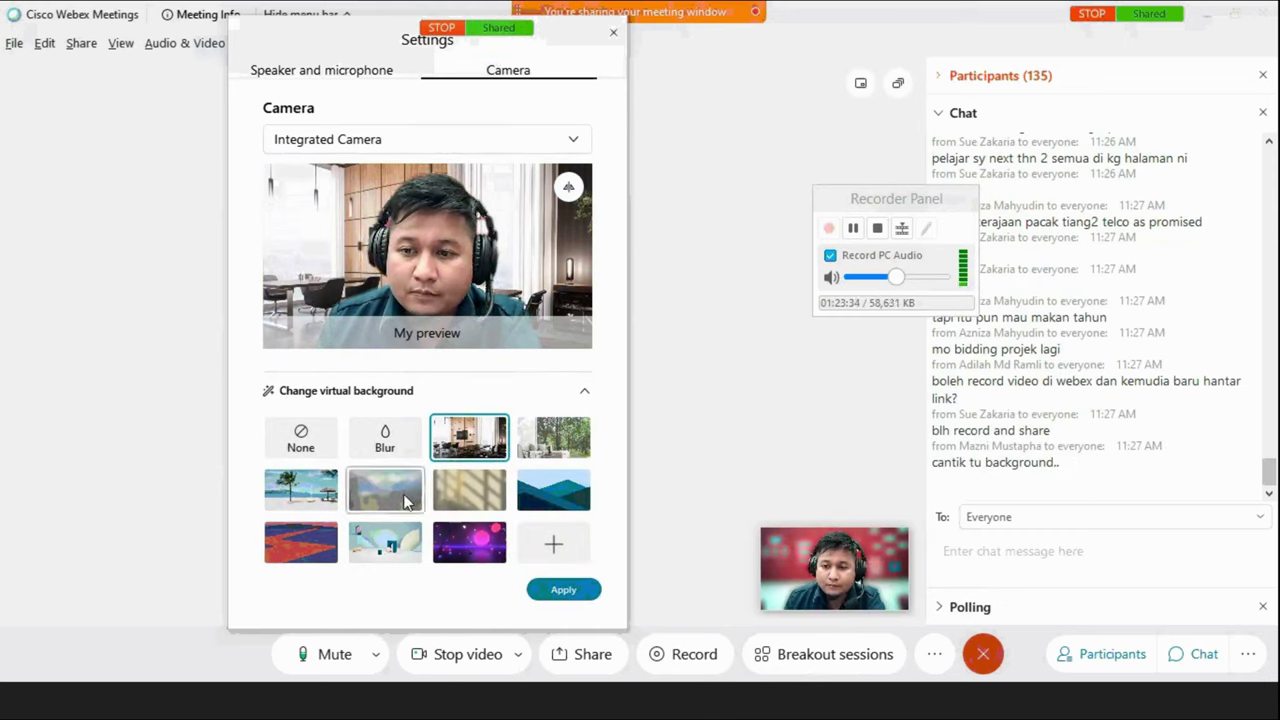
pyautogui.click(407, 502)
pyautogui.click(320, 505)
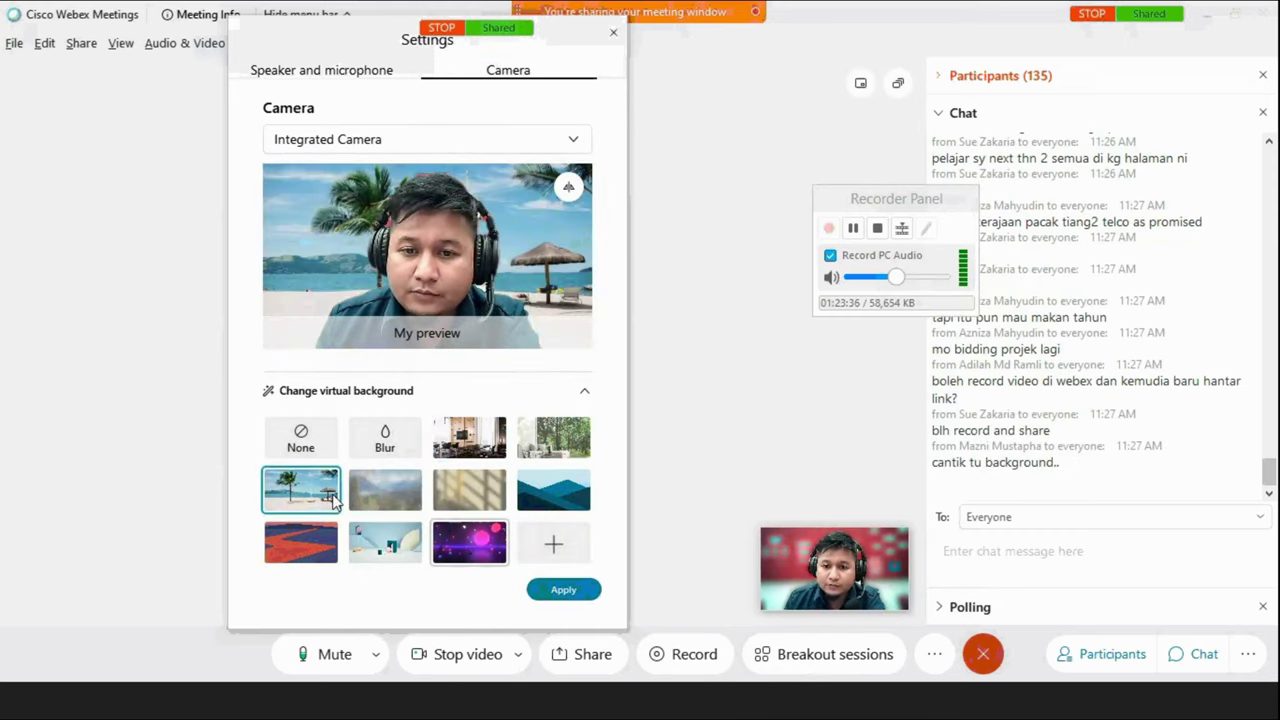
pyautogui.click(564, 590)
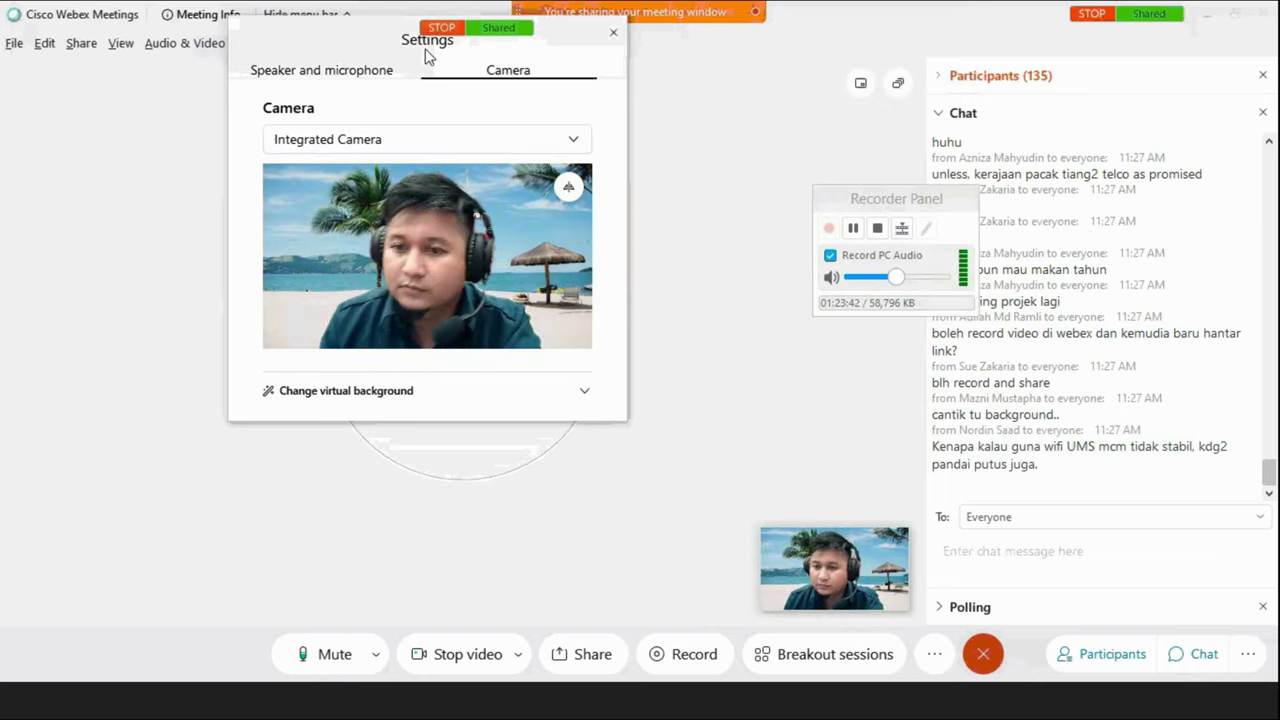
# Review the Speaker and microphone settings and the Camera settings, and close the Settings window.
pyautogui.moveTo(427, 57); pyautogui.dragTo(638, 169)
pyautogui.click(577, 186)
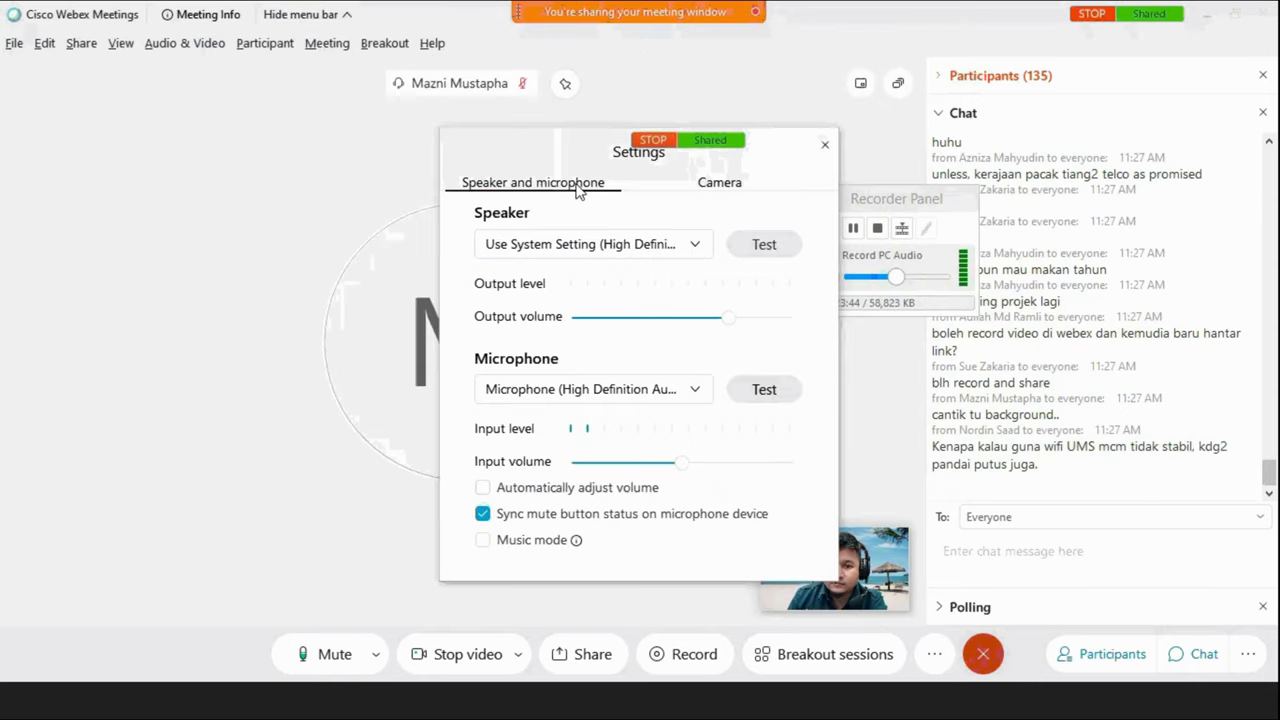
pyautogui.click(716, 190)
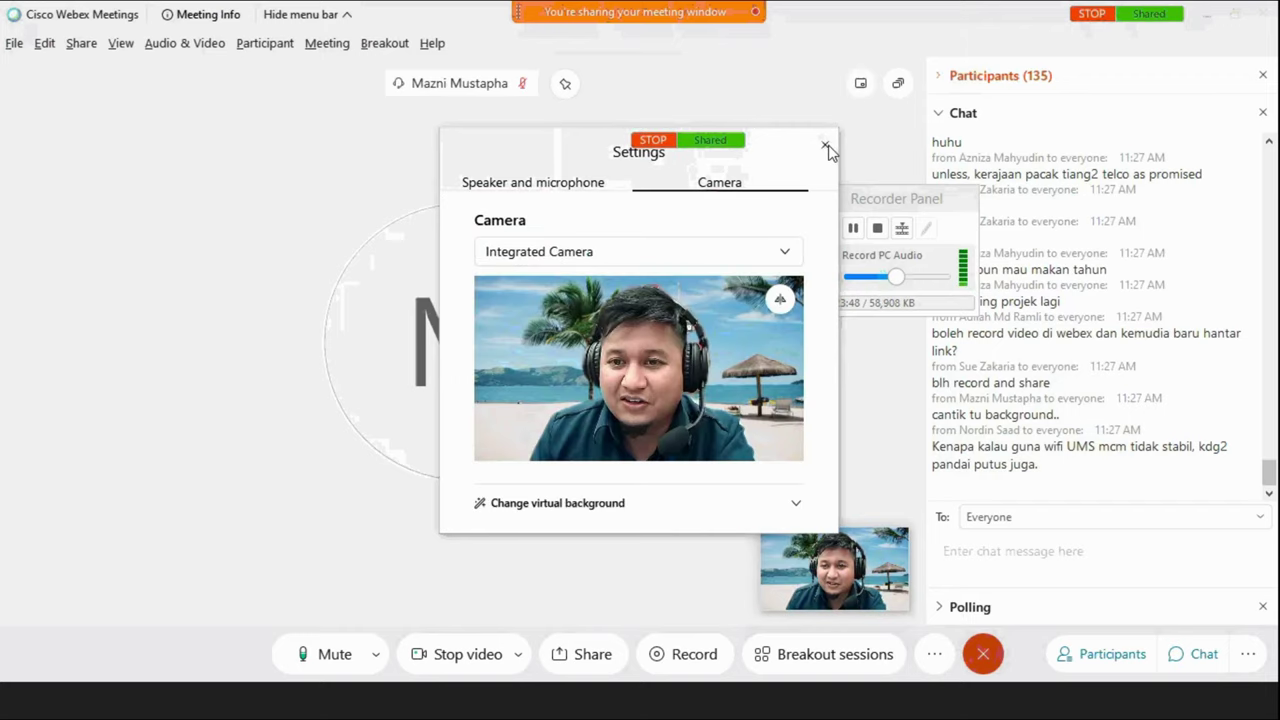
pyautogui.click(825, 147)
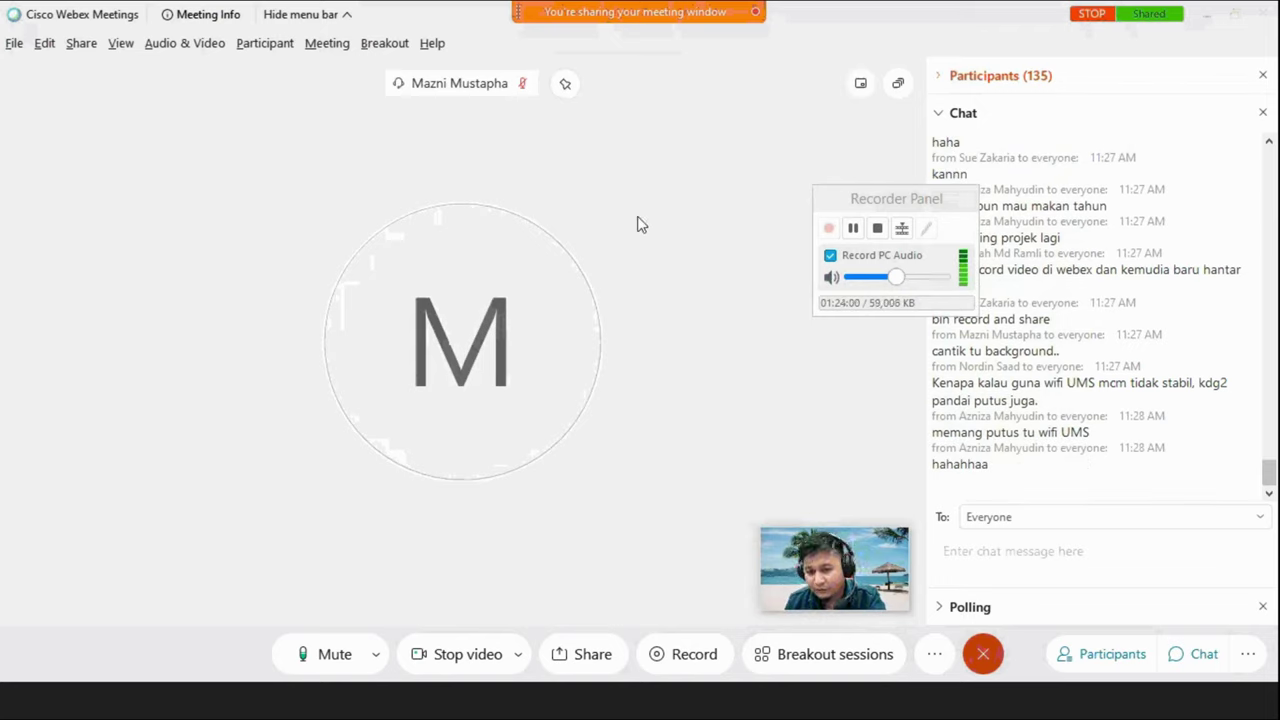
# Examine the Lock Video View options, choosing Everyone as the audience, and leave without locking a participant.
pyautogui.click(565, 84)
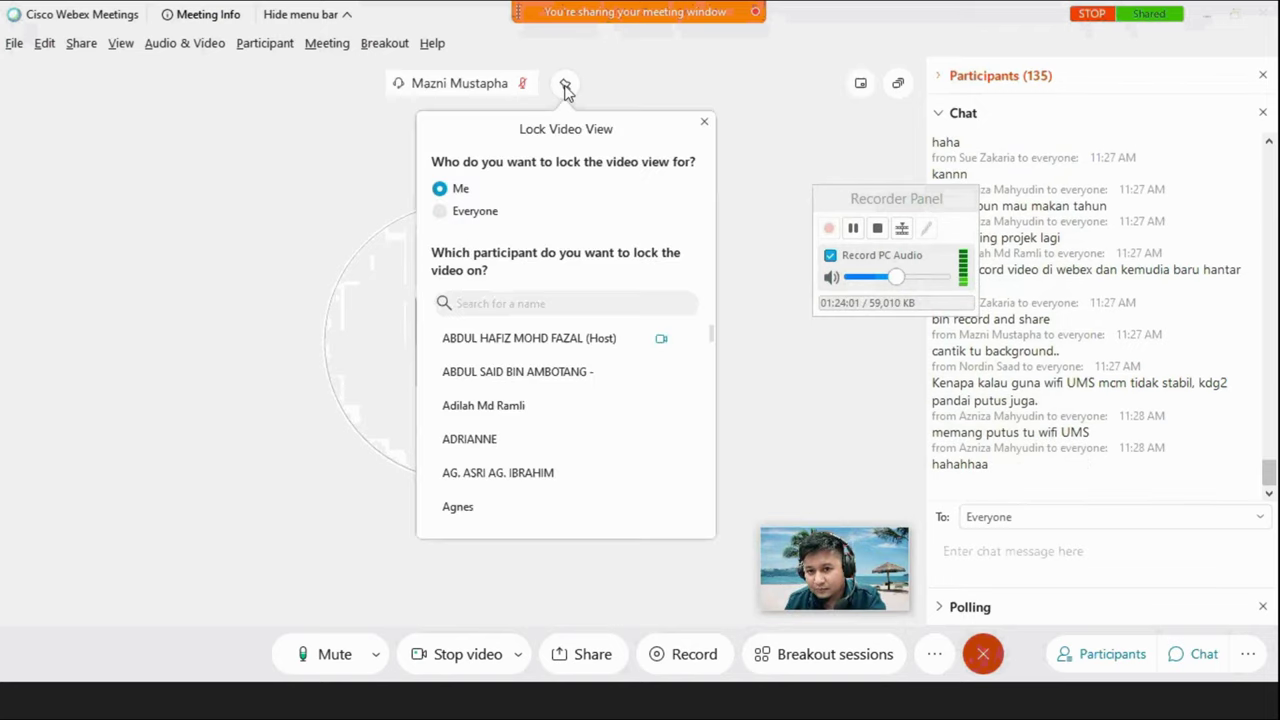
pyautogui.click(481, 214)
pyautogui.click(759, 141)
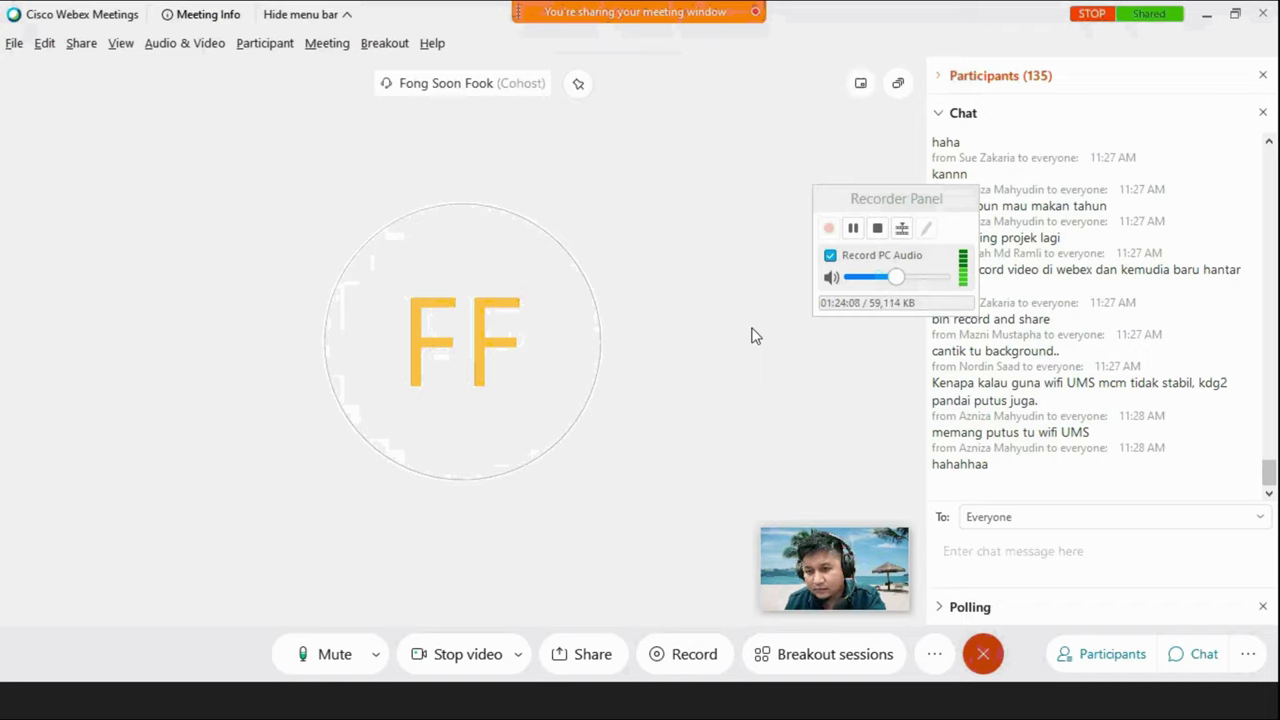
# Move the Recorder Panel aside and switch the meeting's video layout to grid view.
pyautogui.moveTo(884, 200); pyautogui.dragTo(838, 201)
pyautogui.moveTo(861, 86)
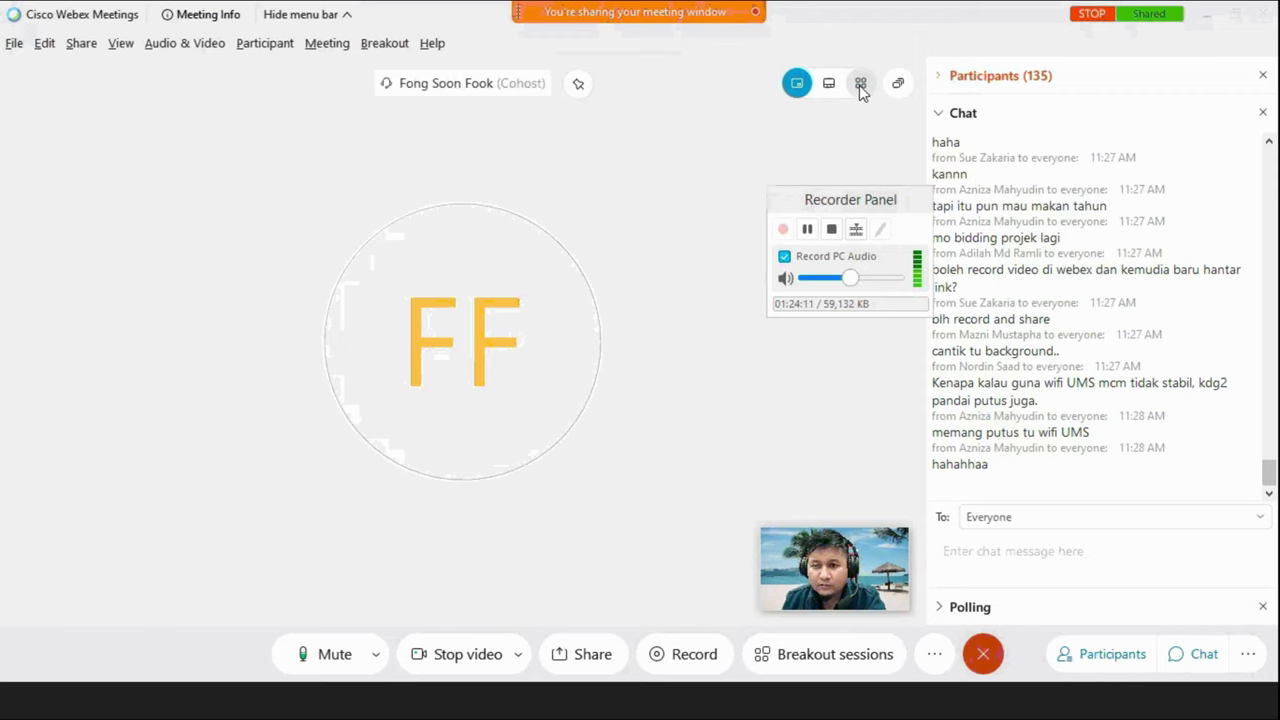
pyautogui.click(861, 86)
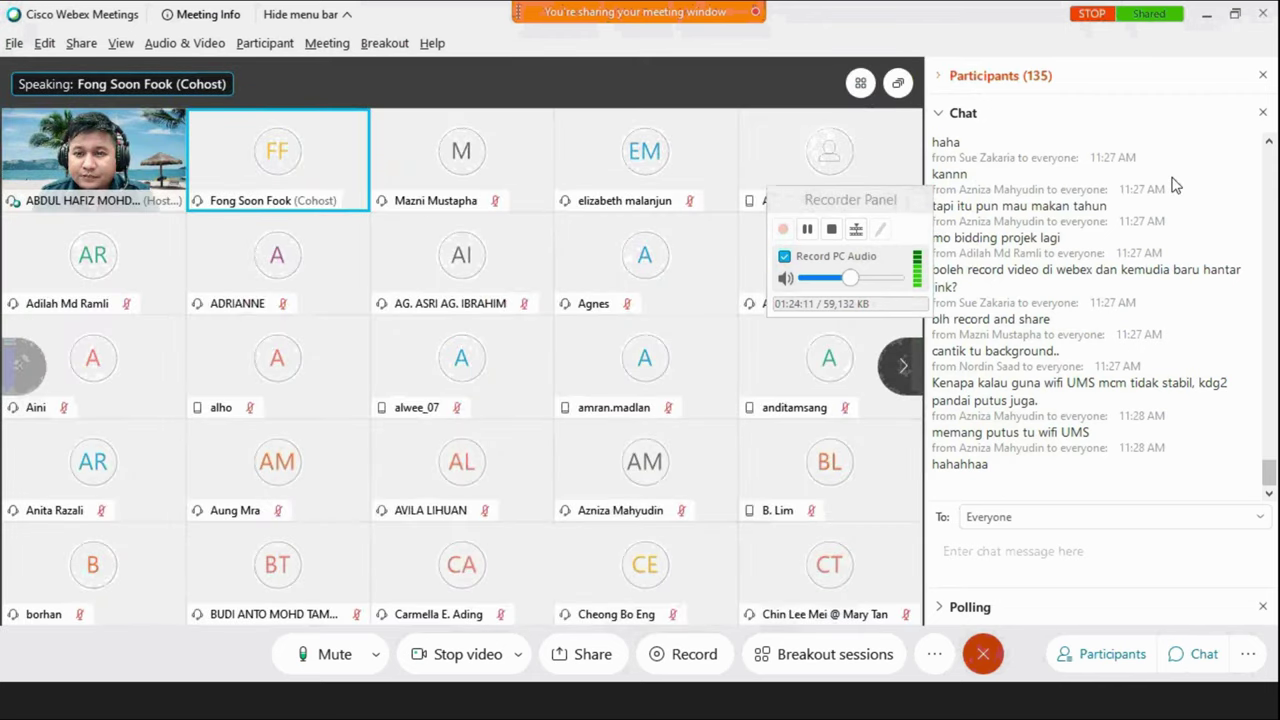
# Close the Participants, Chat and Polling sections to give the video grid the full width, keeping the Recorder Panel clear of it.
pyautogui.moveTo(1176, 186); pyautogui.dragTo(1195, 178)
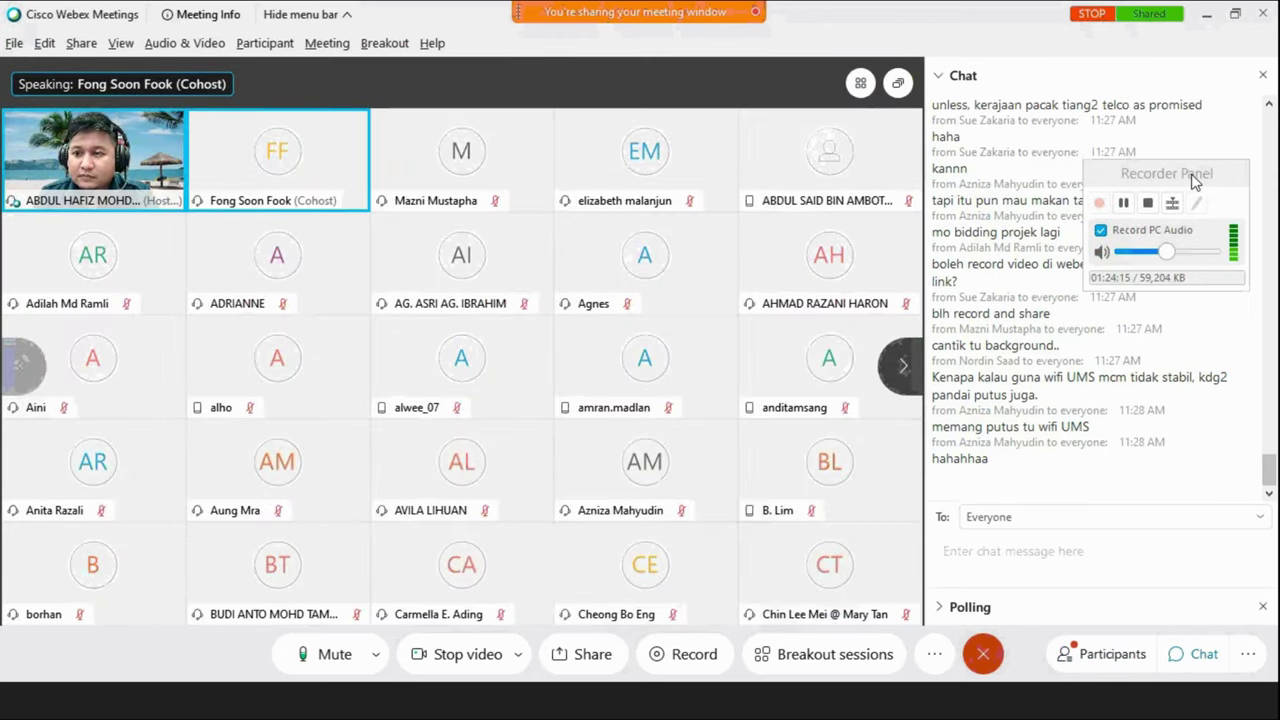
pyautogui.click(1263, 77)
pyautogui.click(1262, 79)
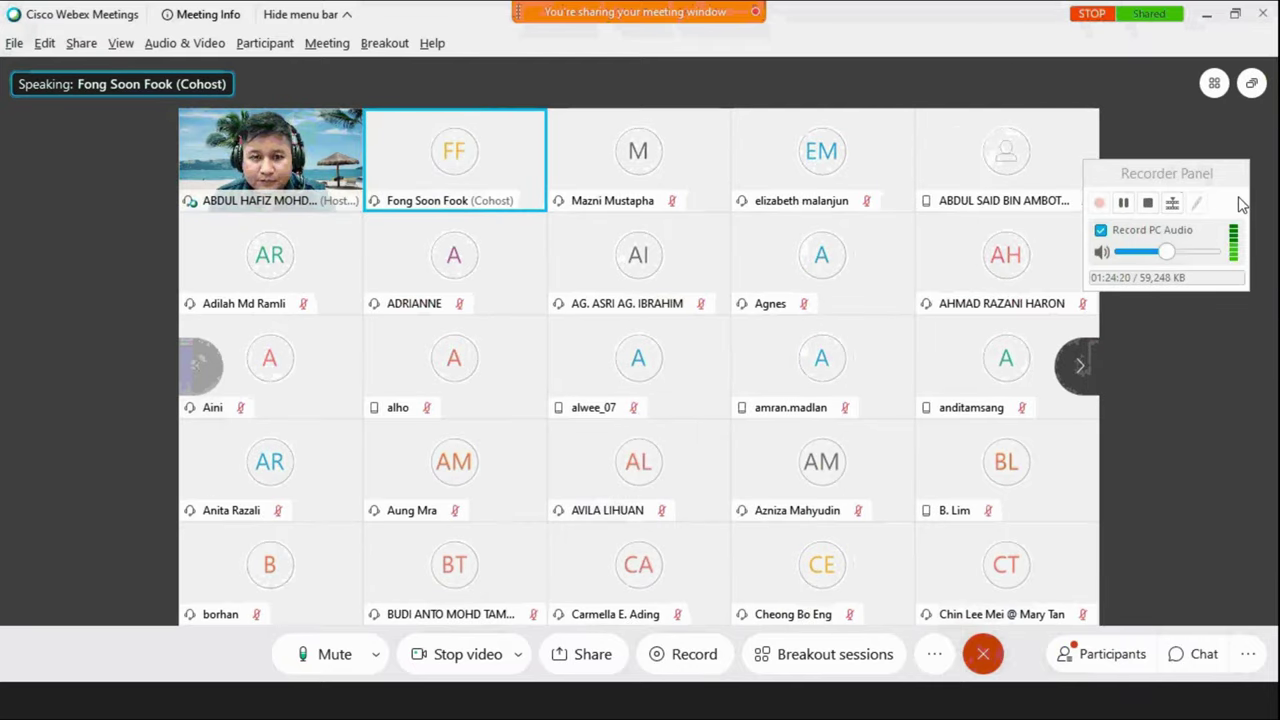
pyautogui.moveTo(1200, 185); pyautogui.dragTo(1225, 188)
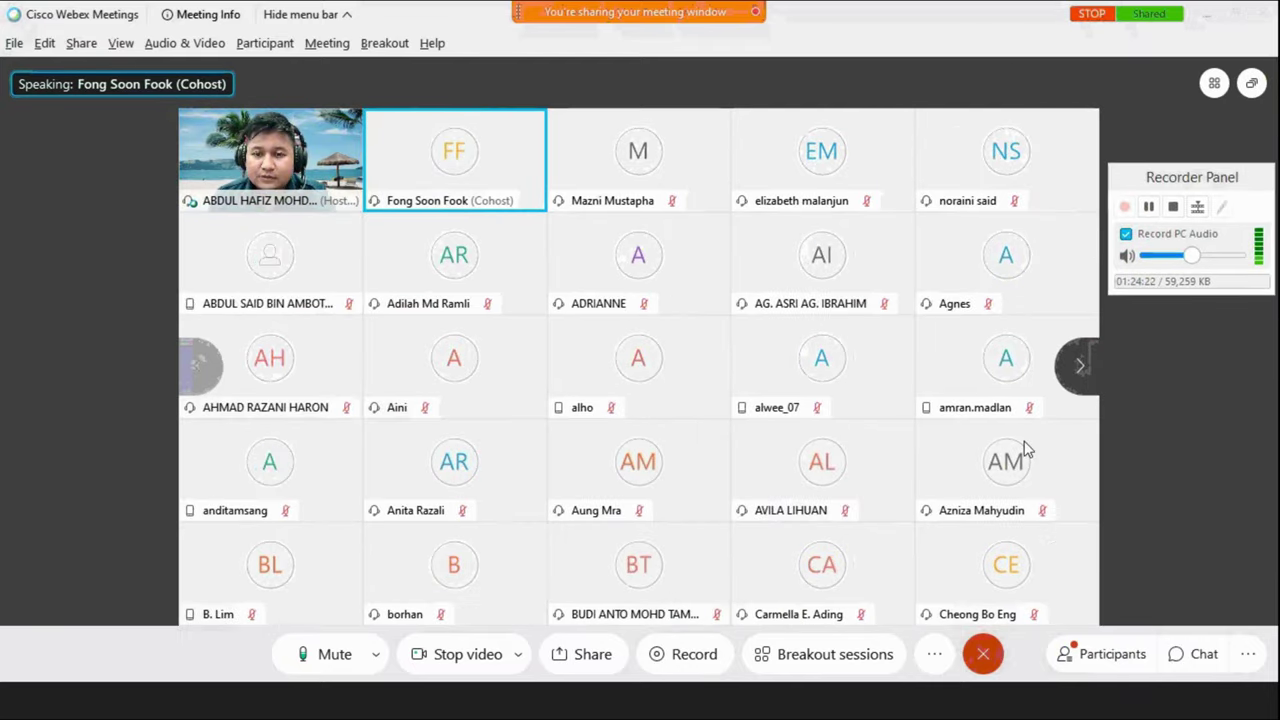
# Page forward through the participant grid and back to the first page, and check your own video tile's options in grid view.
pyautogui.click(1078, 367)
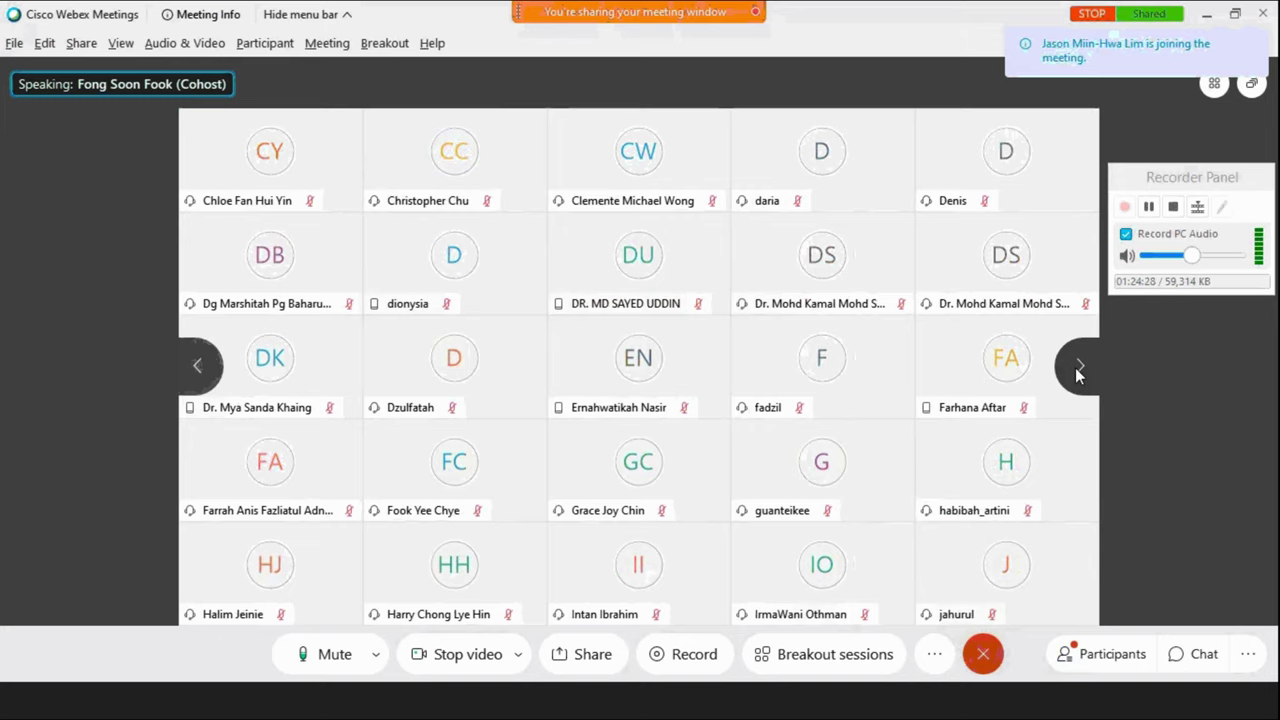
pyautogui.click(1077, 367)
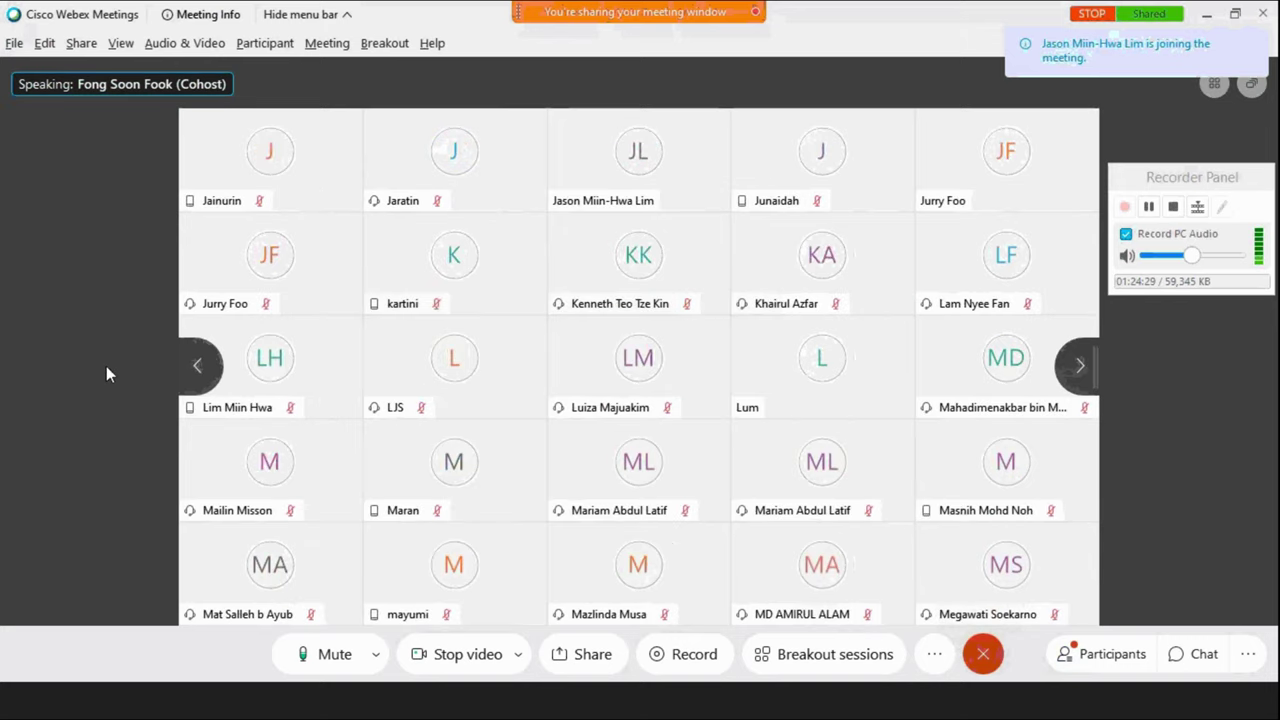
pyautogui.click(194, 370)
pyautogui.click(194, 370)
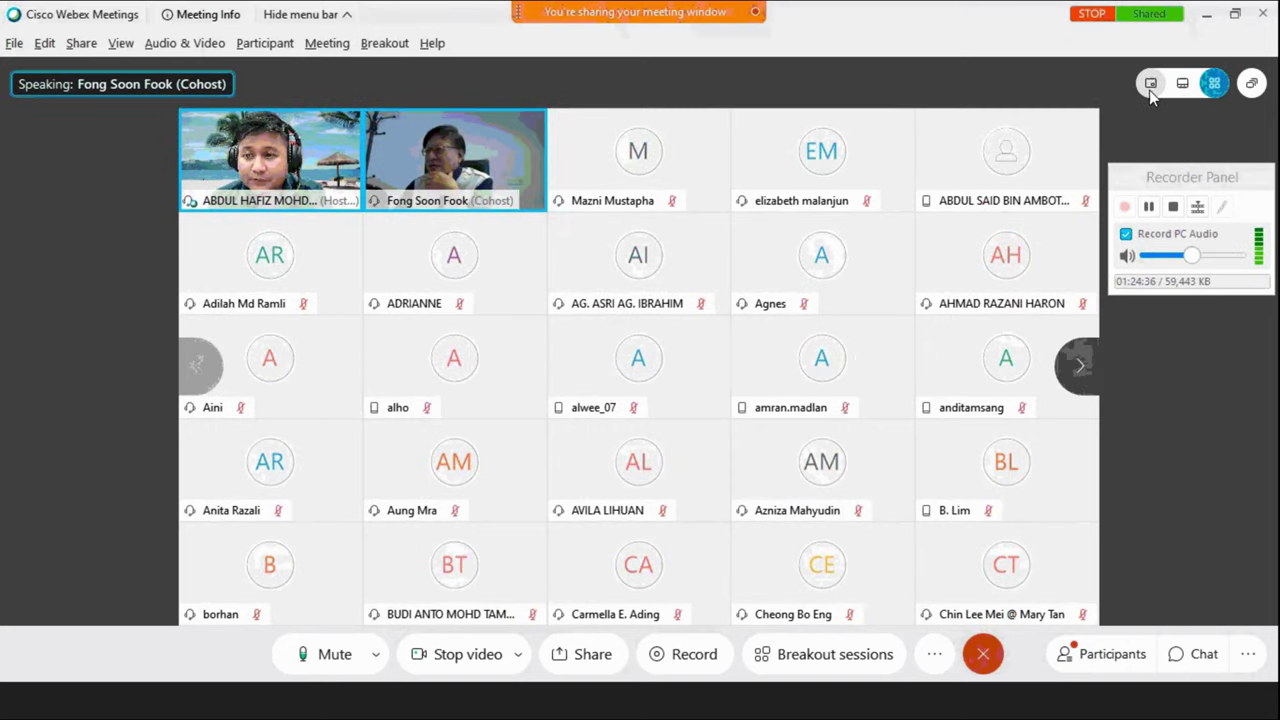
pyautogui.click(1214, 85)
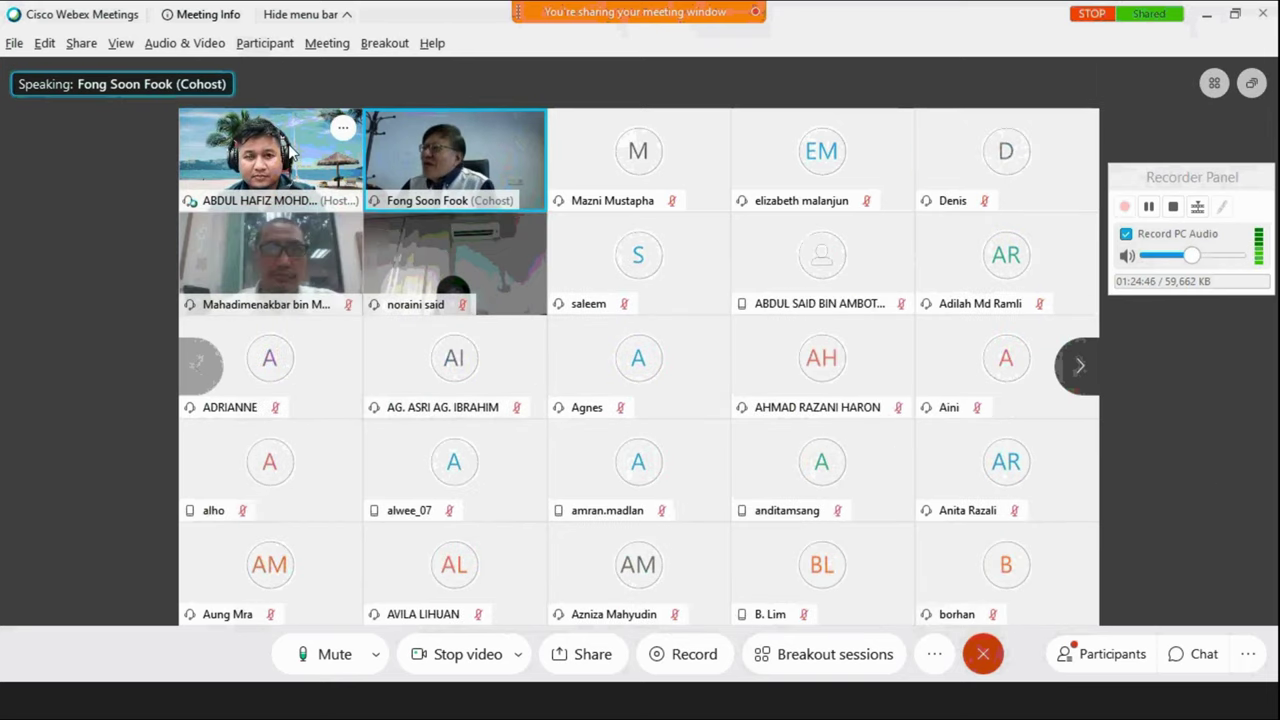
pyautogui.click(344, 129)
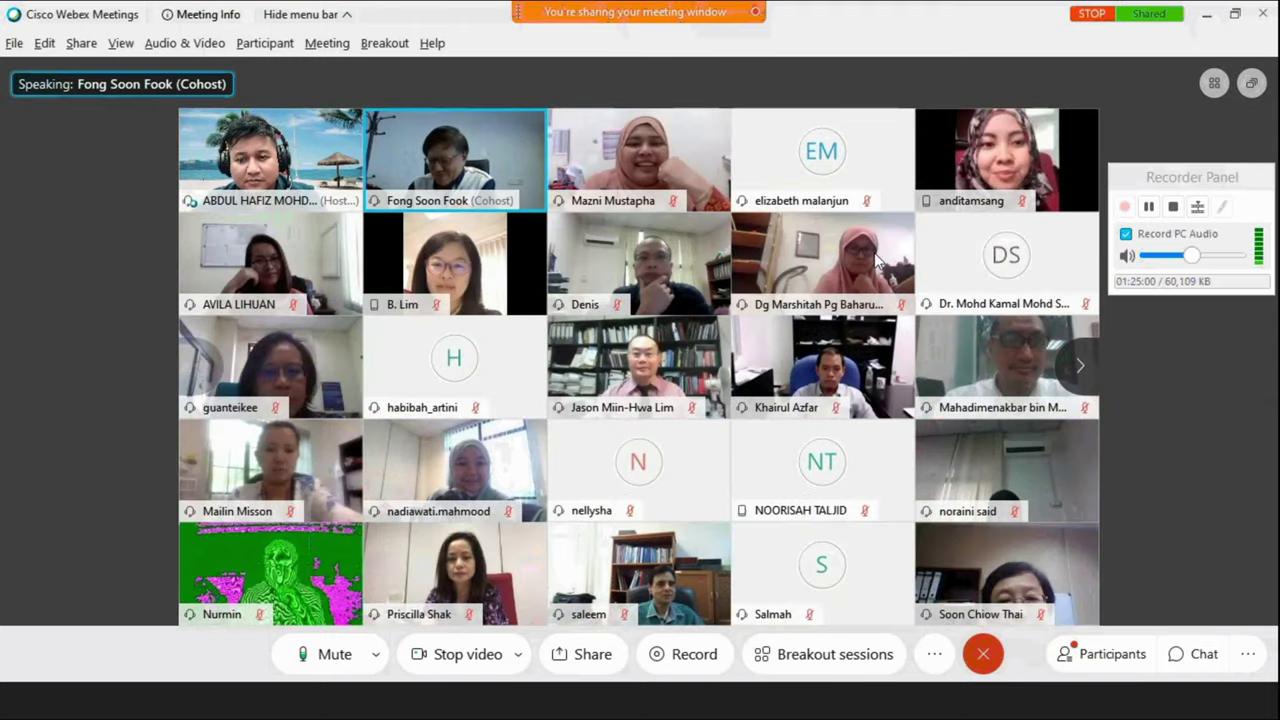
# Check the virtual background choices in the camera settings from your own video tile's options, and close the settings.
pyautogui.click(343, 131)
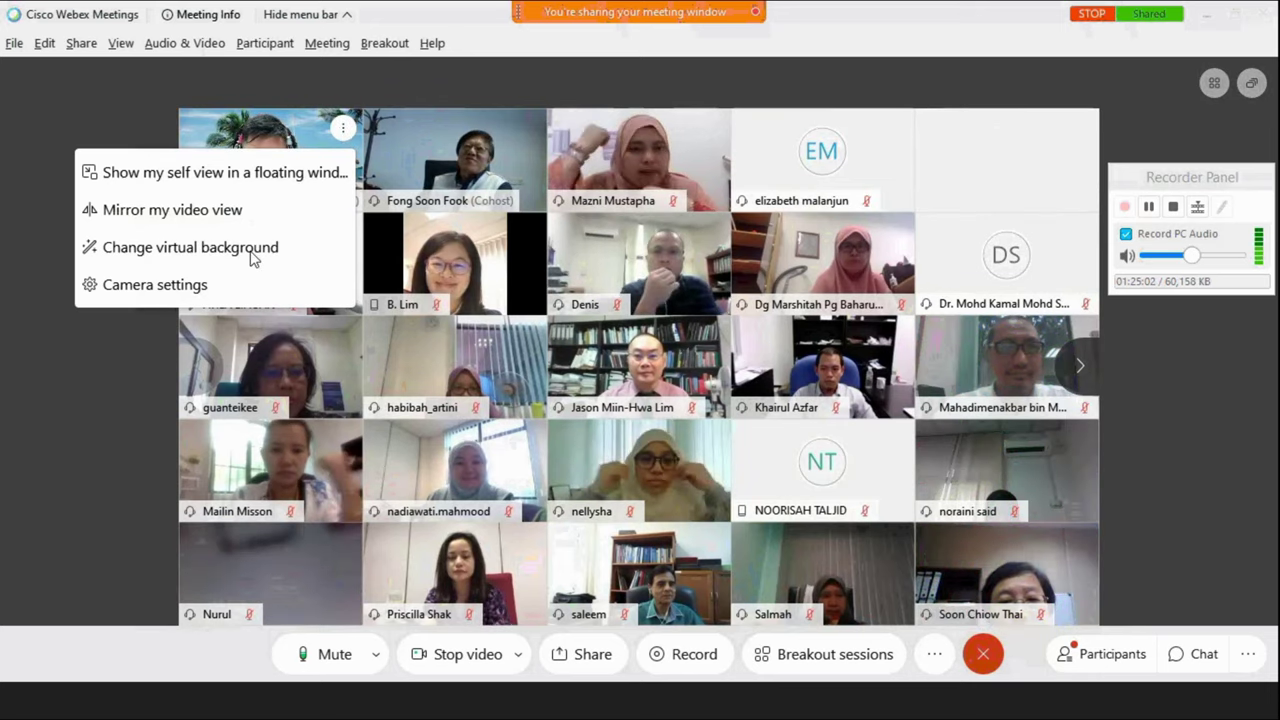
pyautogui.click(253, 250)
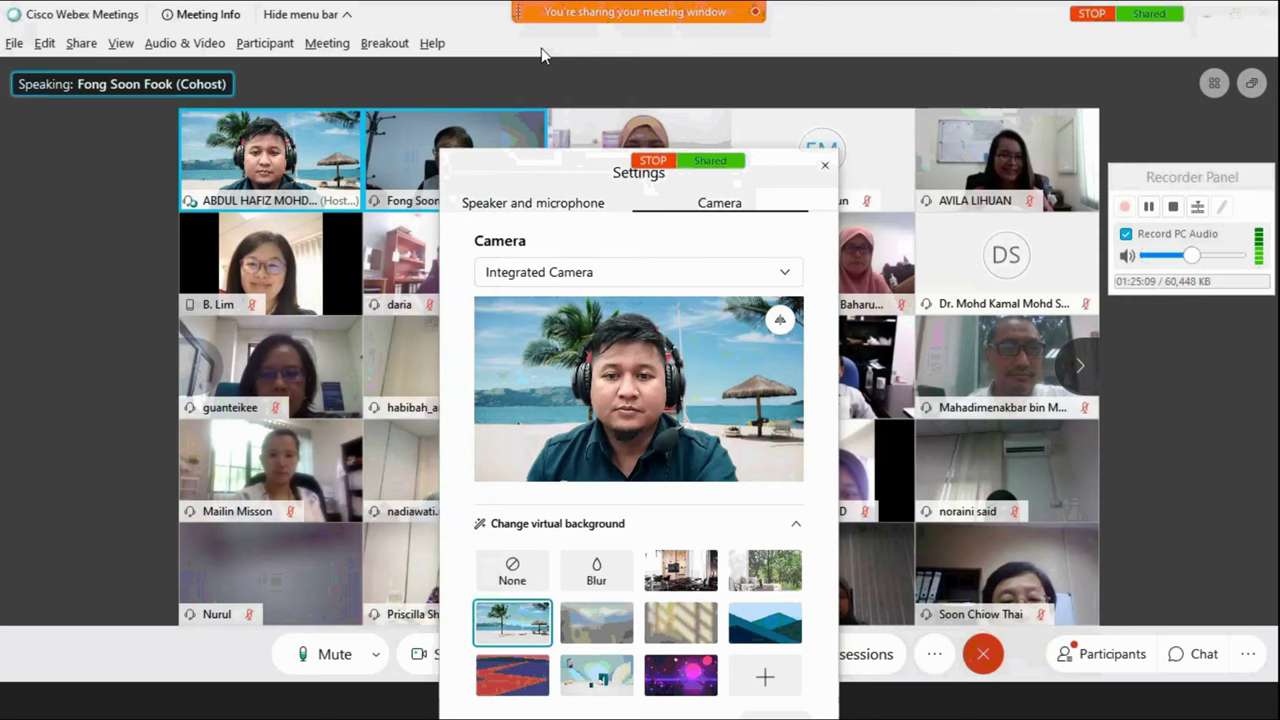
pyautogui.click(824, 164)
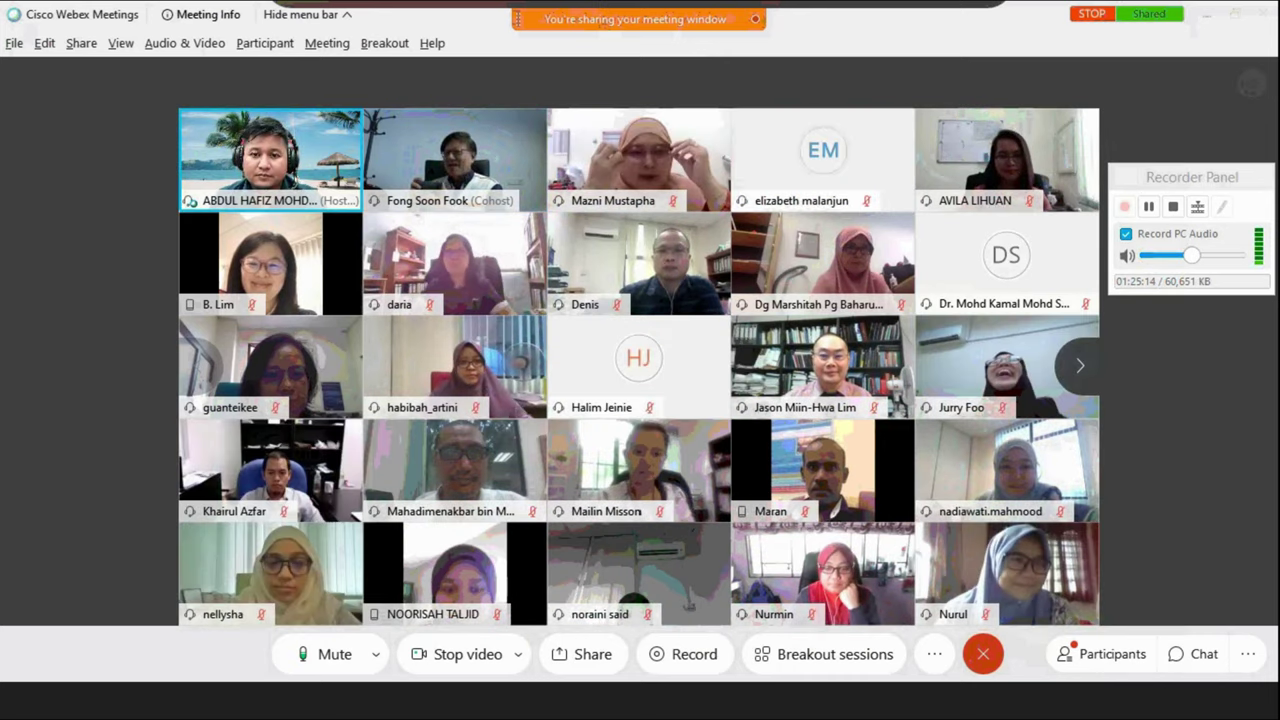
# Stop sharing the meeting window and close the Participants, Chat and Polling sections to give the video grid the full width.
pyautogui.click(1091, 18)
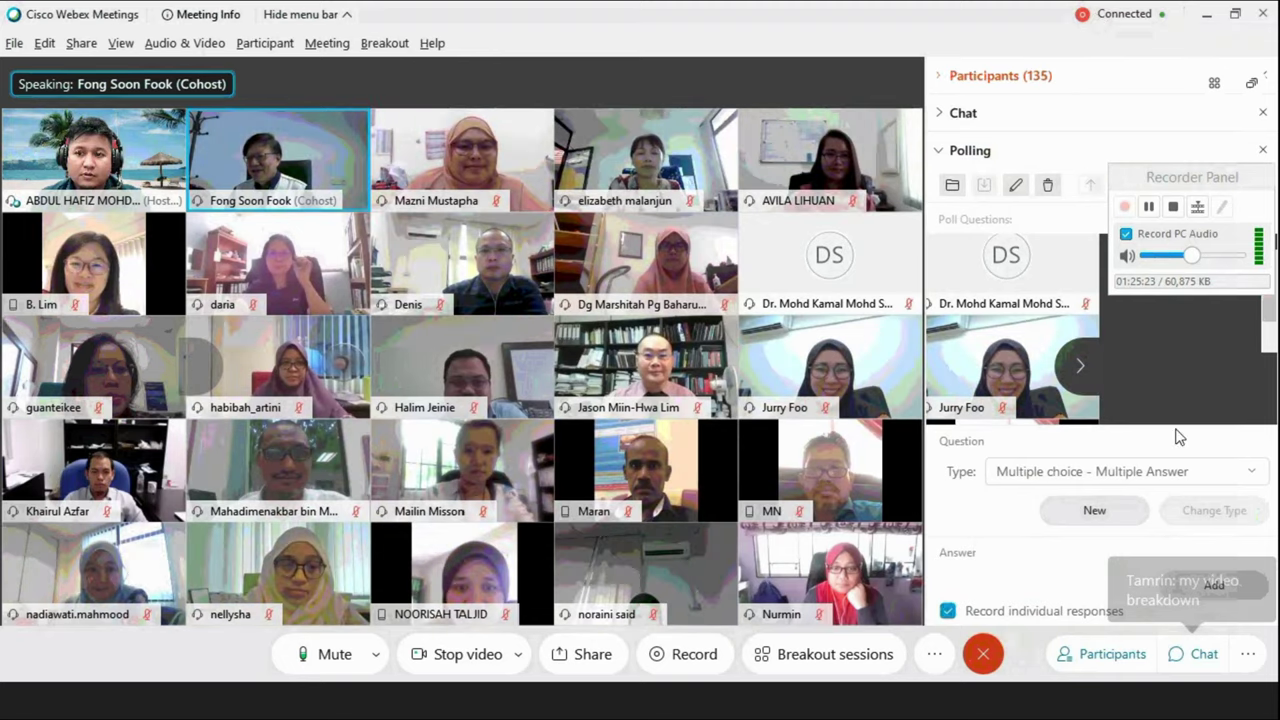
pyautogui.click(1263, 75)
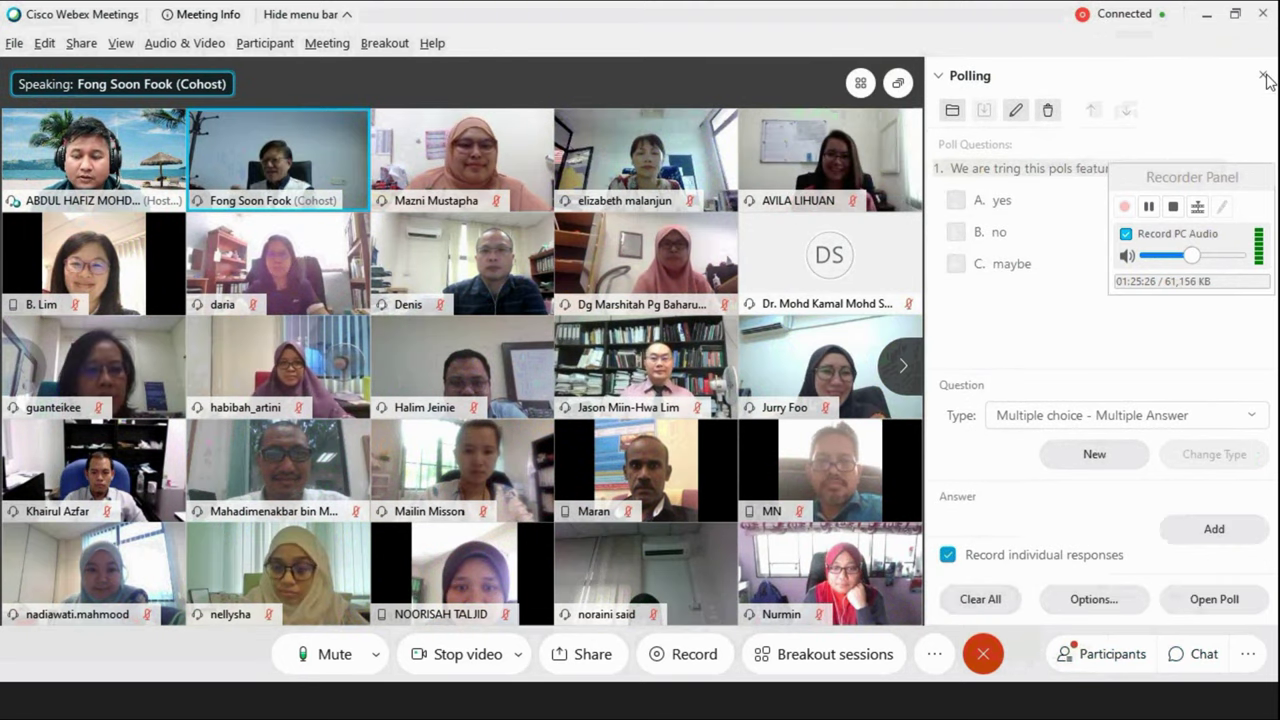
pyautogui.click(1263, 77)
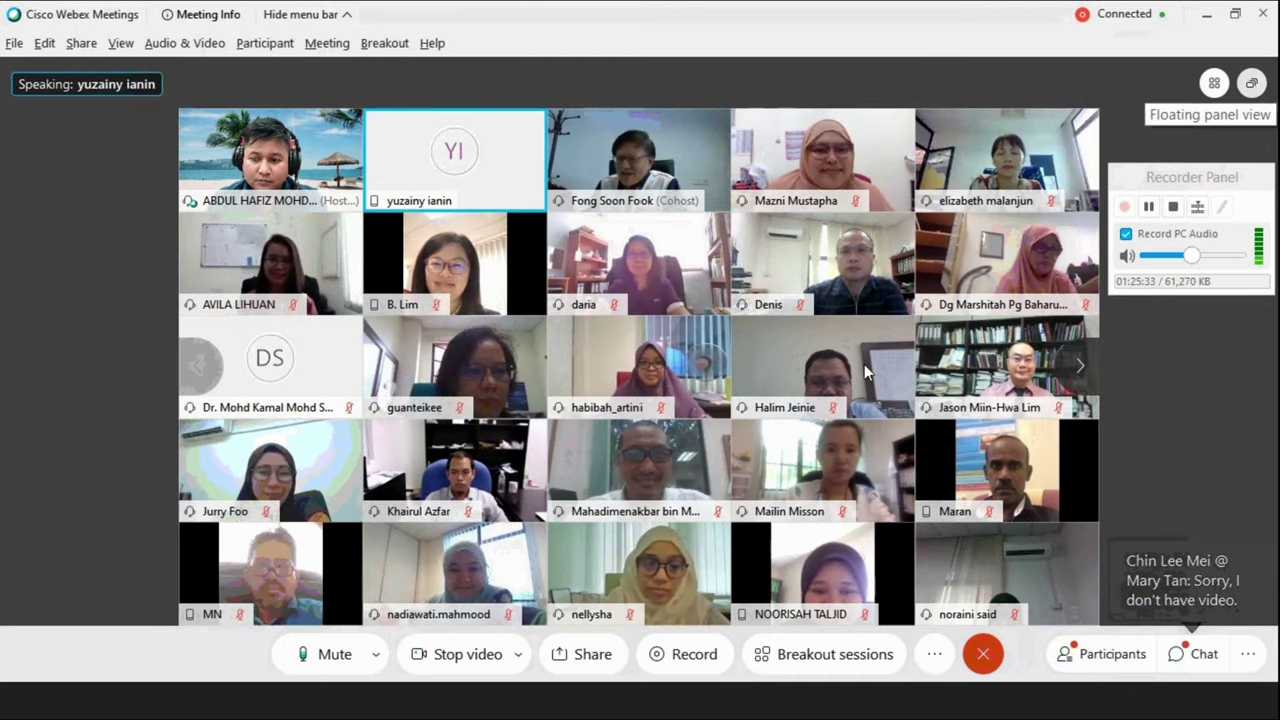
# Briefly mute and unmute your microphone, and page forward through the participant grid and back to the first page.
pyautogui.click(332, 656)
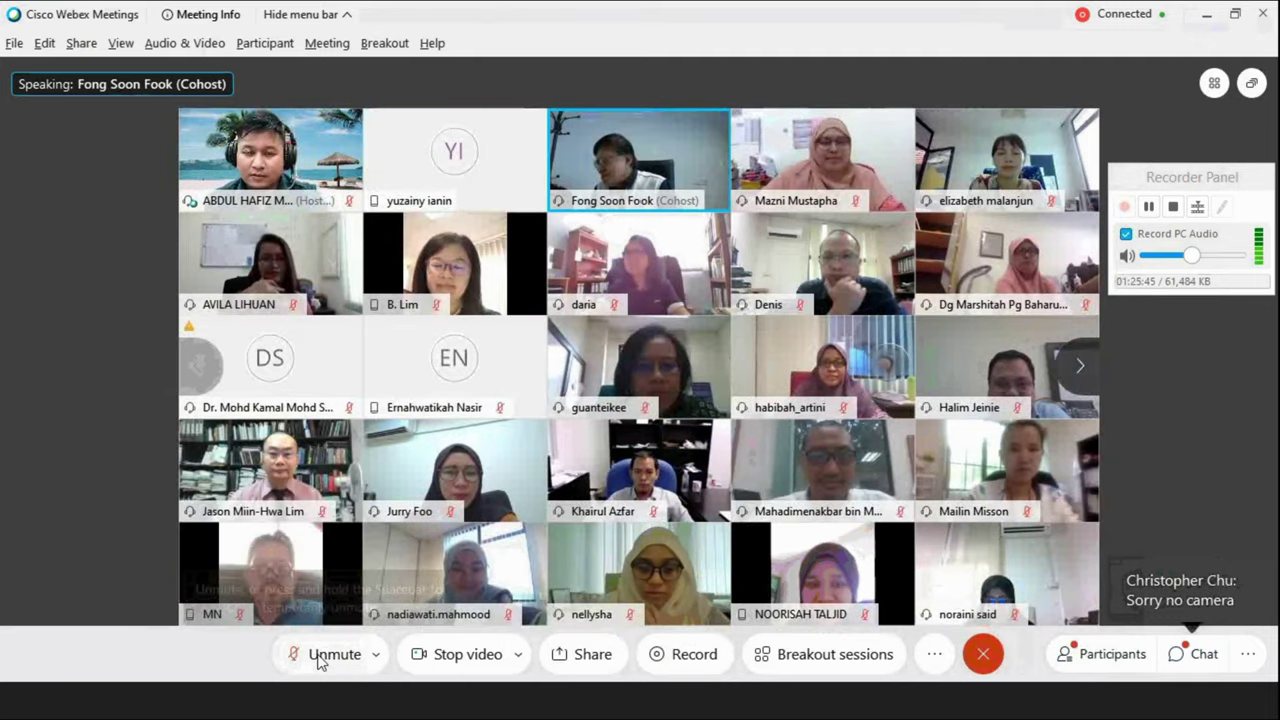
pyautogui.click(319, 658)
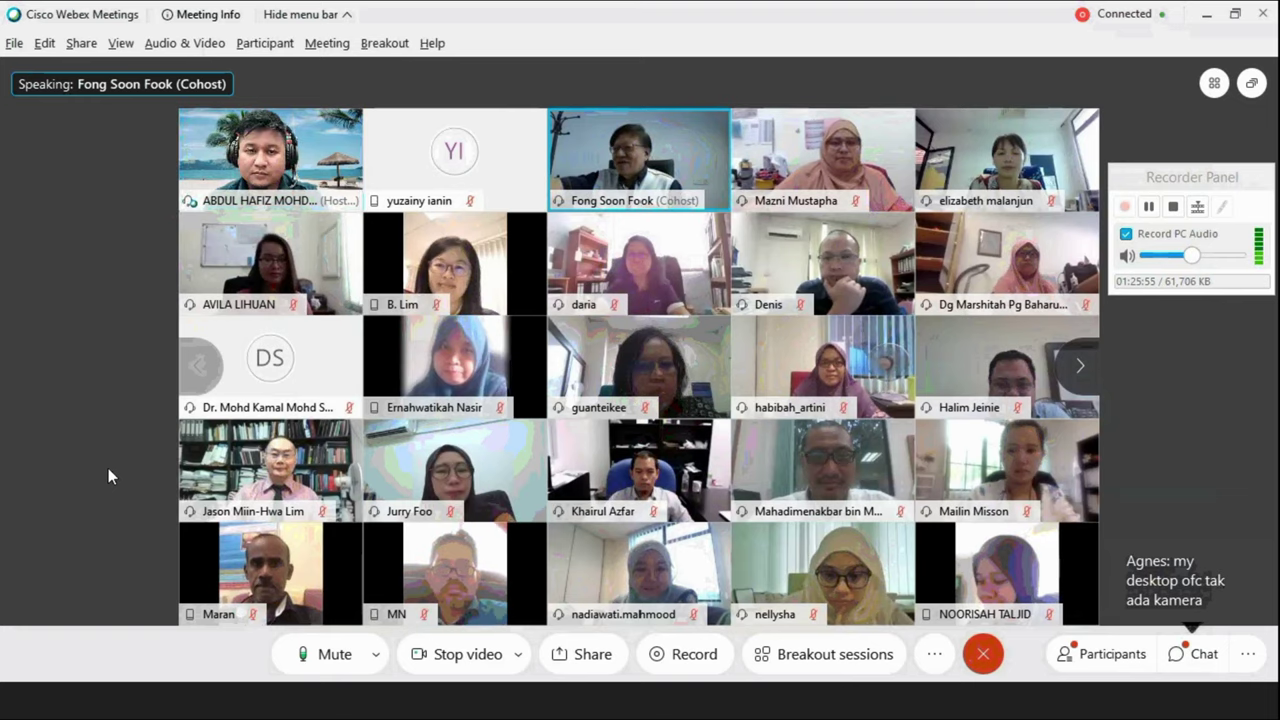
pyautogui.click(1089, 369)
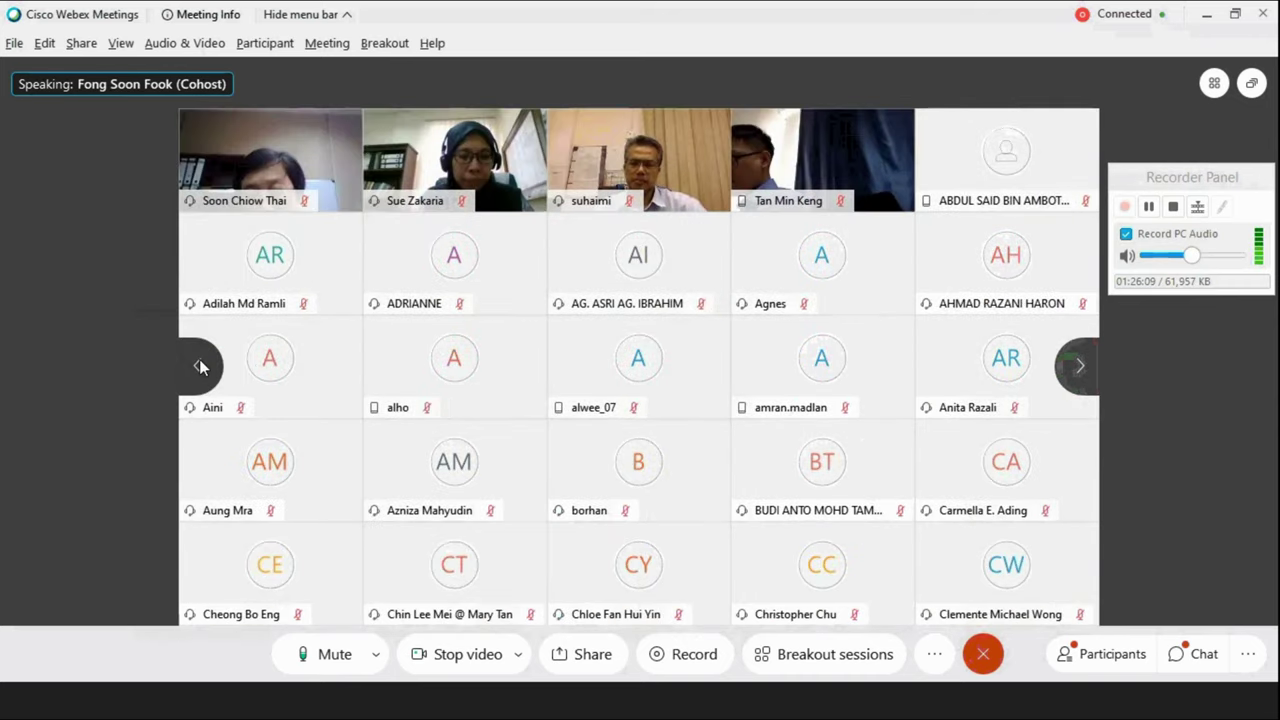
pyautogui.click(200, 366)
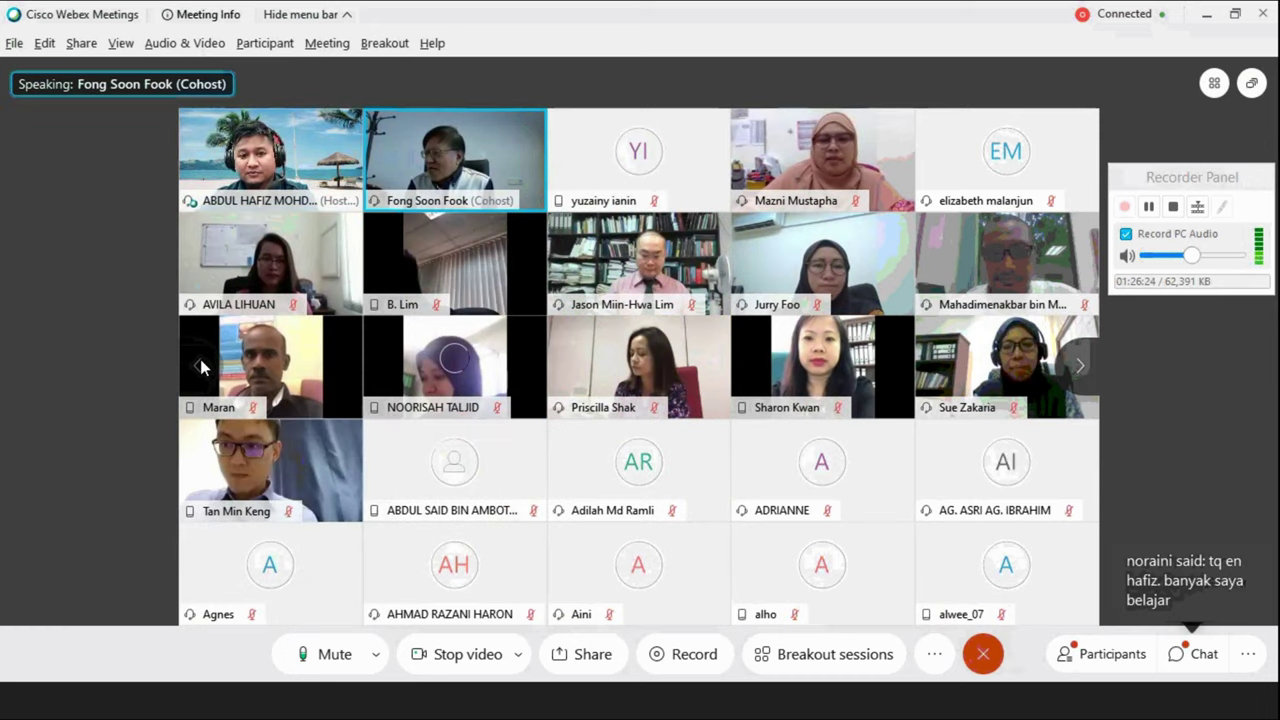
# Mute your microphone and switch the meeting layout to the active speaker and thumbnail video view.
pyautogui.click(334, 655)
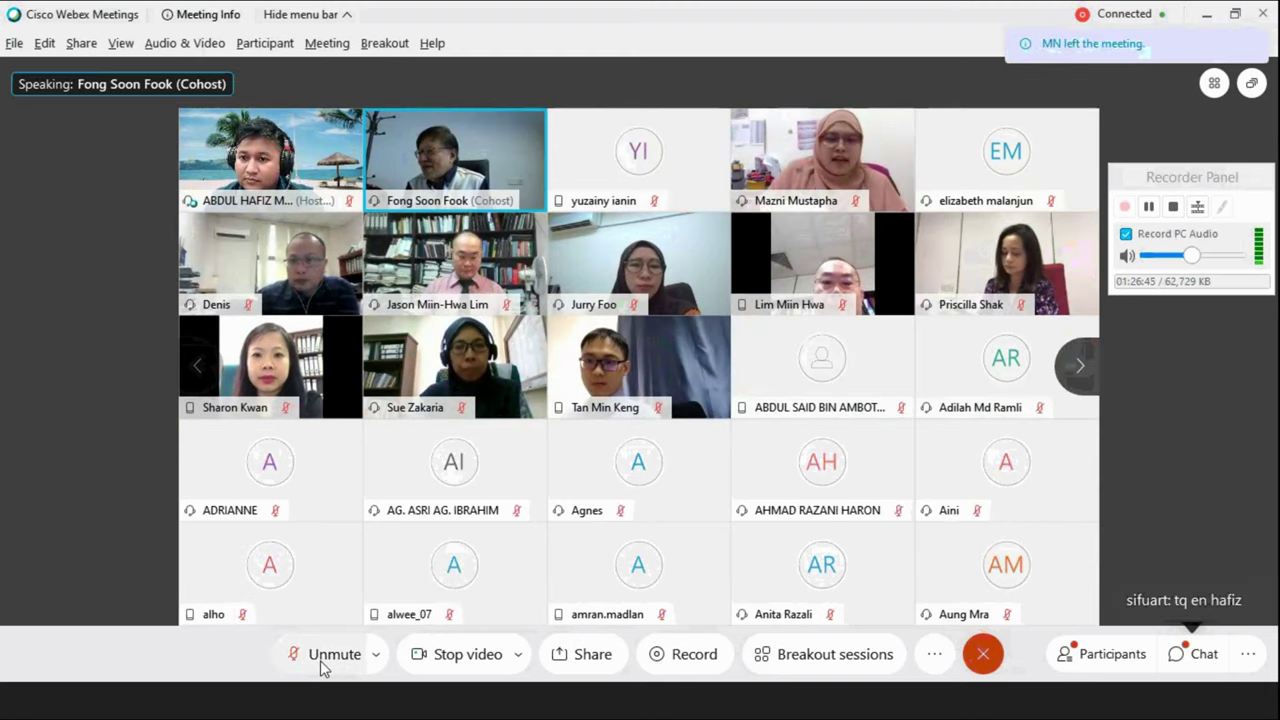
pyautogui.click(320, 660)
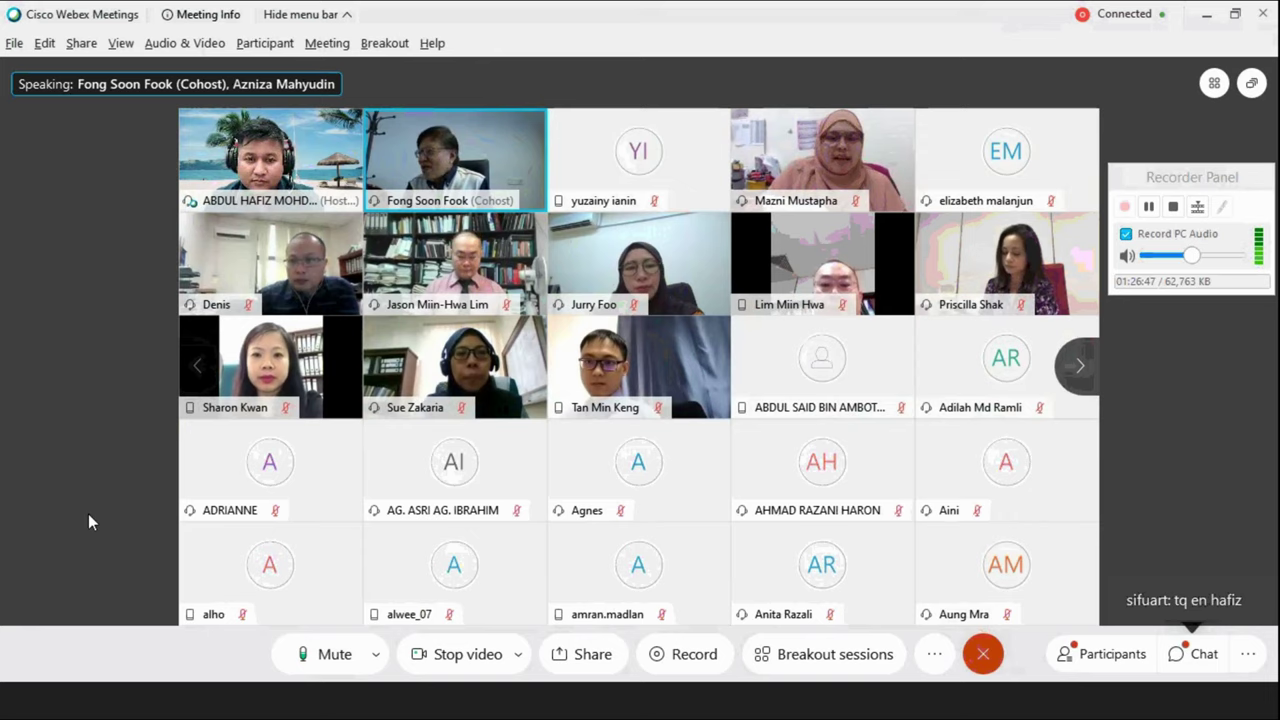
pyautogui.click(320, 656)
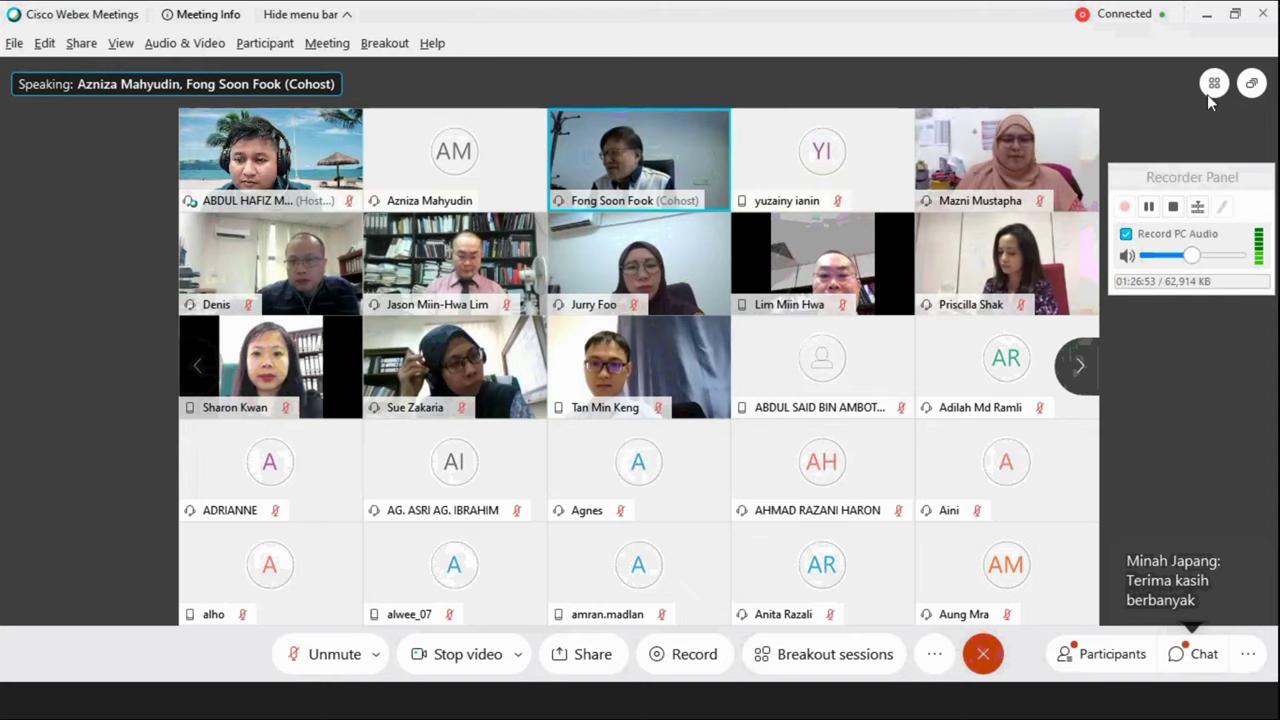
pyautogui.moveTo(1207, 94)
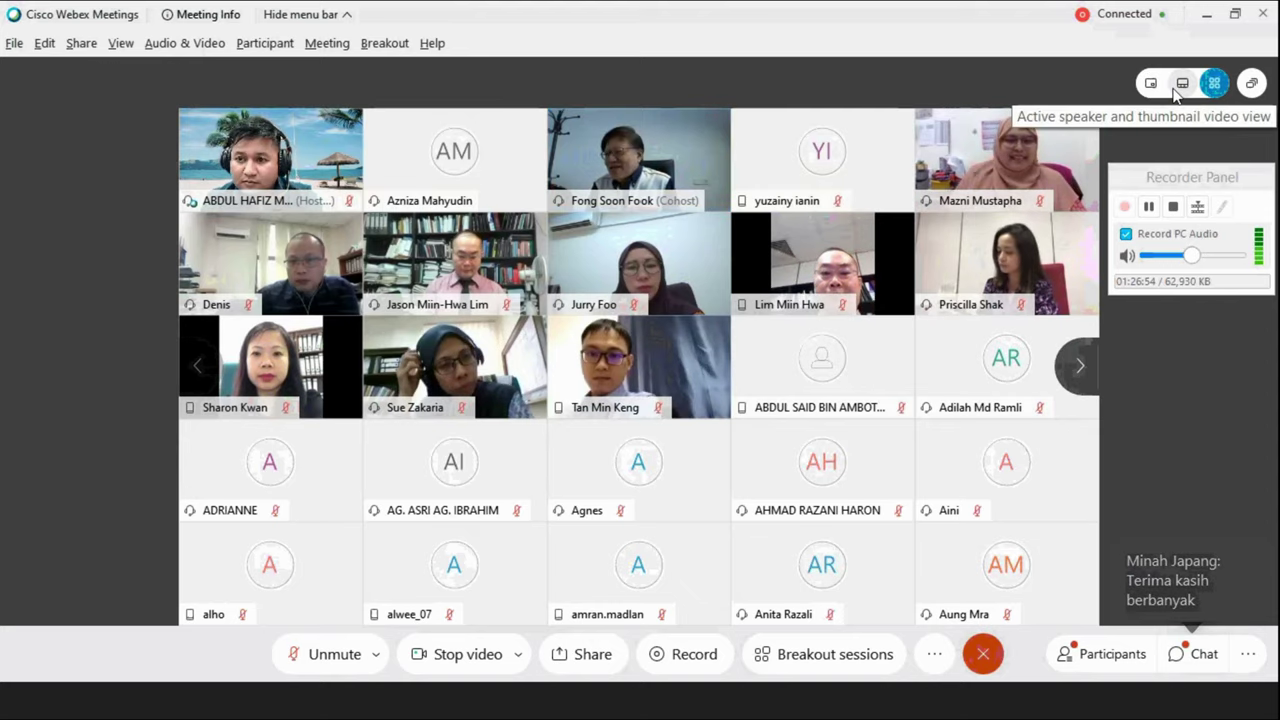
pyautogui.click(1182, 85)
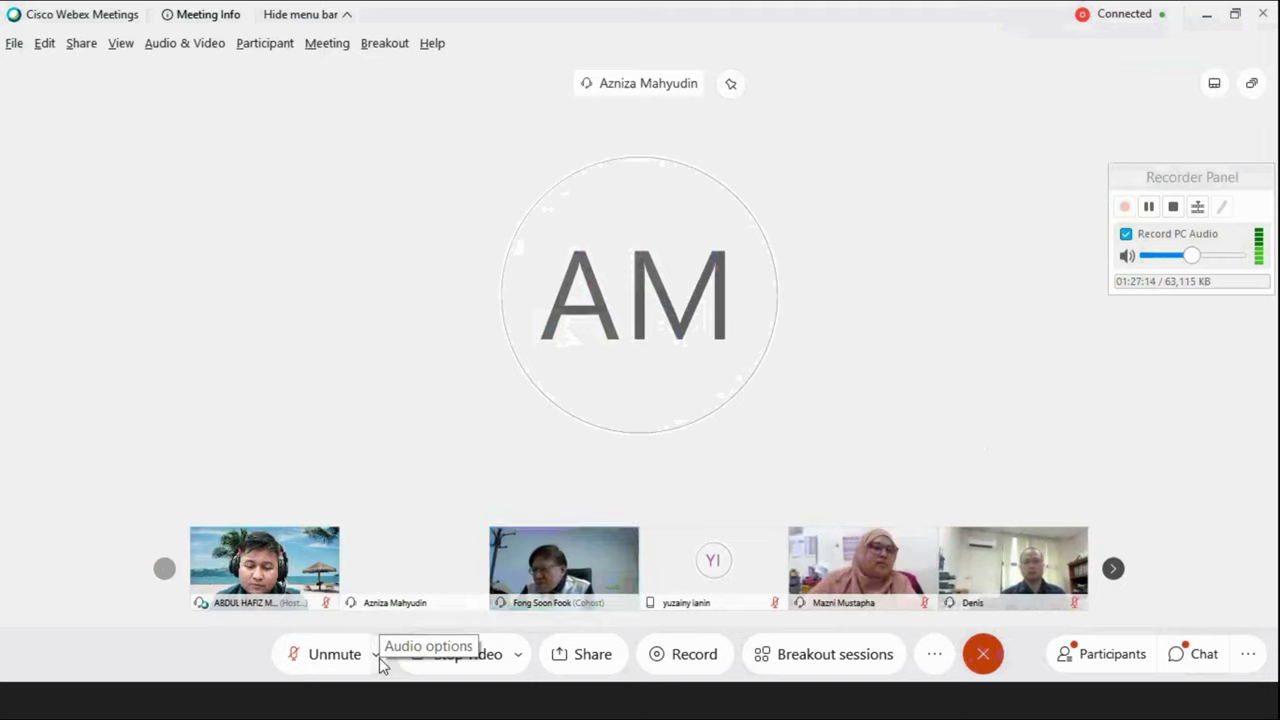
# Unmute to speak while trying the active speaker video view, and return to grid view with your microphone muted.
pyautogui.click(335, 656)
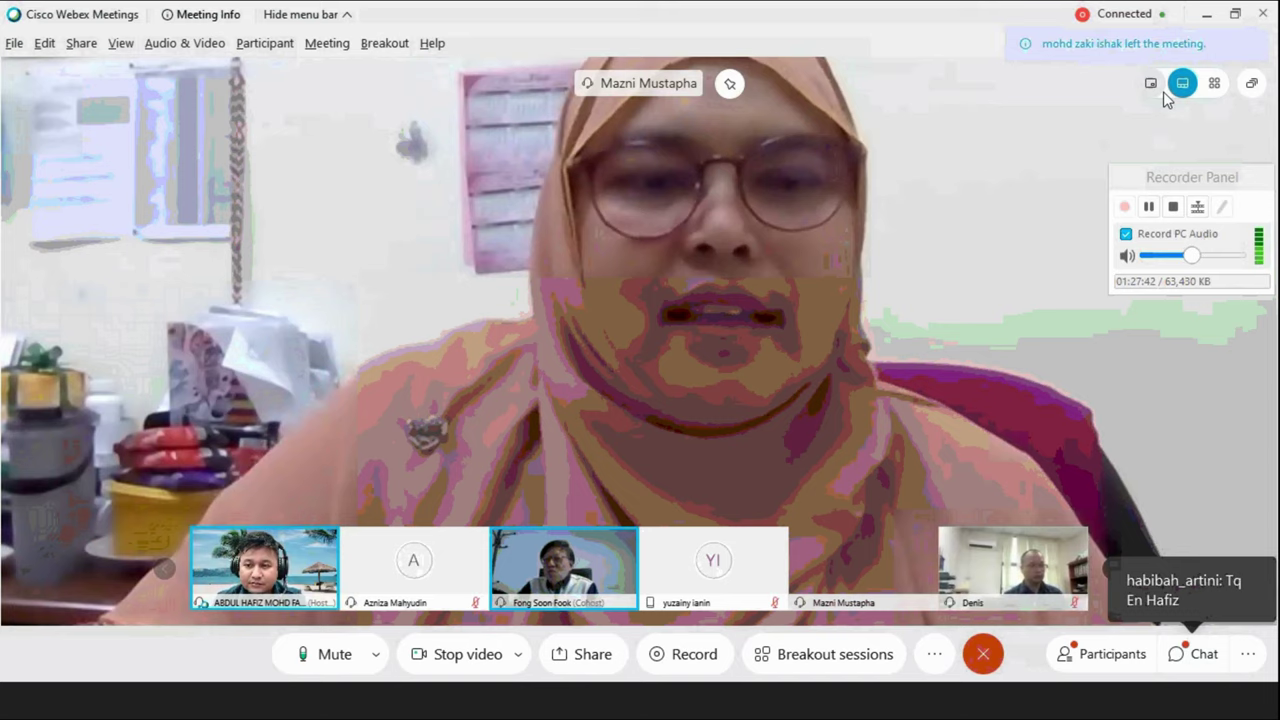
pyautogui.click(1150, 83)
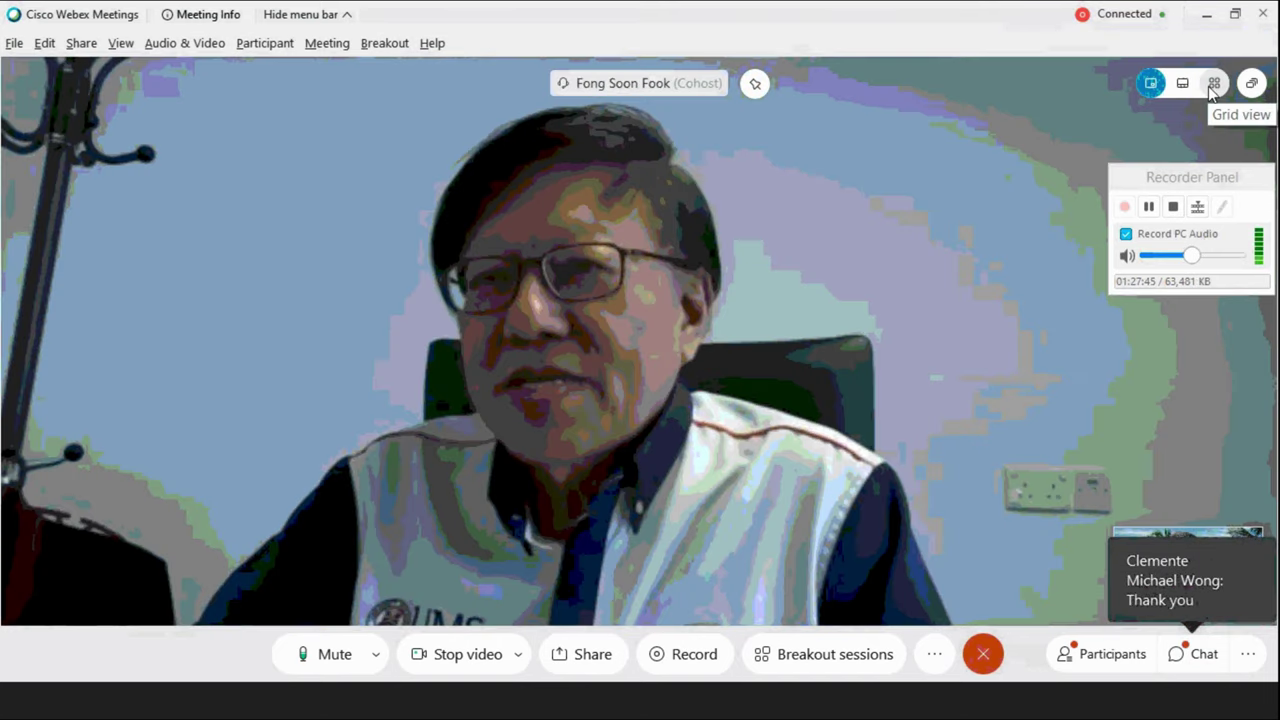
pyautogui.click(1213, 85)
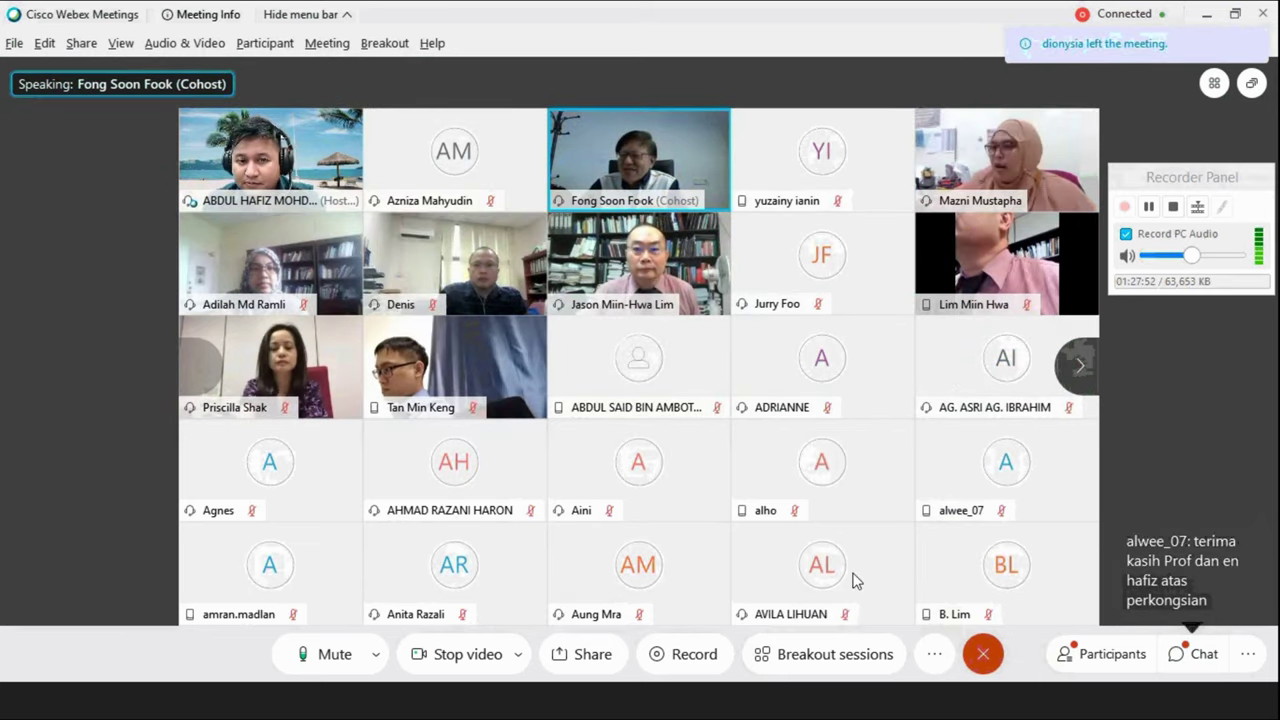
pyautogui.hotkey('ctrl', 'm')
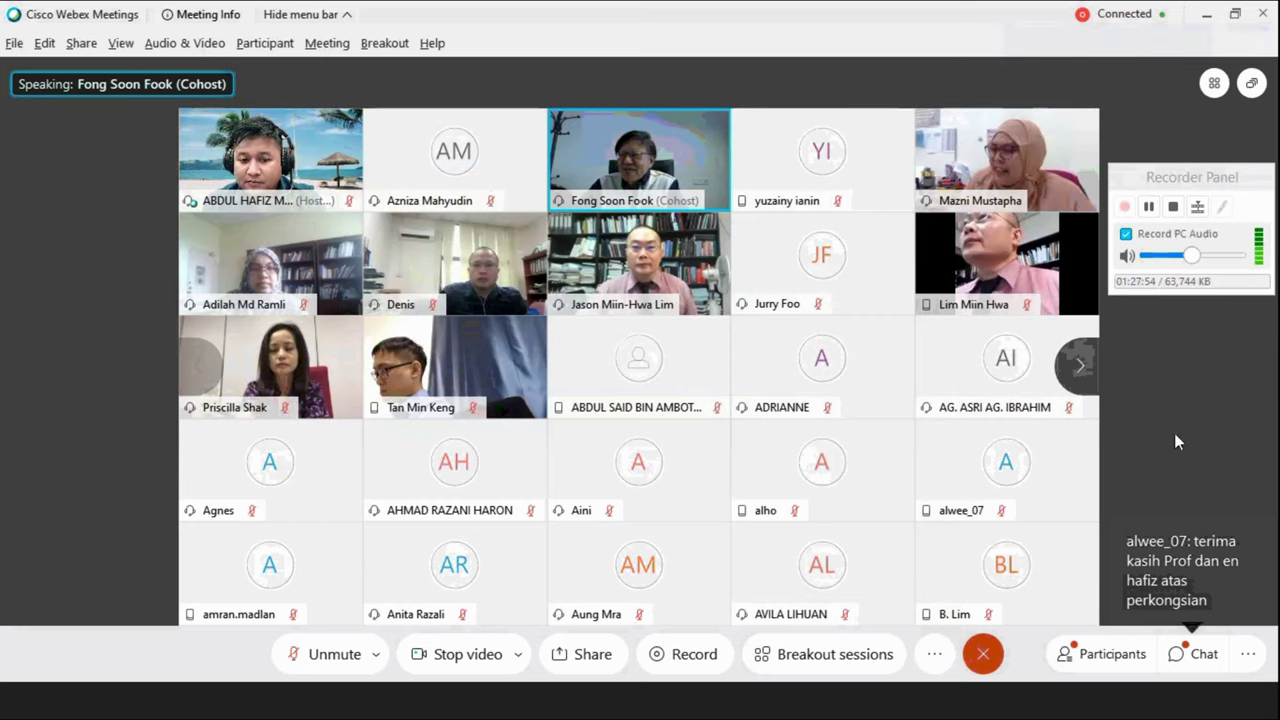